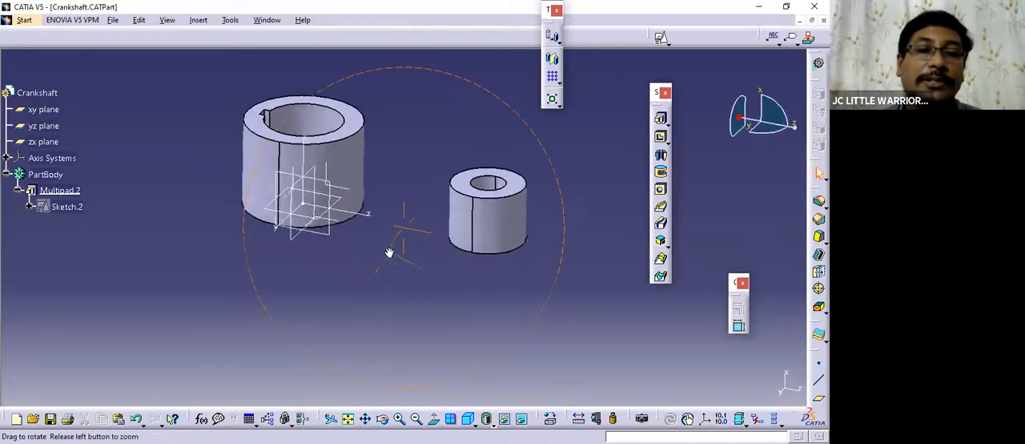
Create a reference plane offset 5 mm from the yz plane.
click(52, 129)
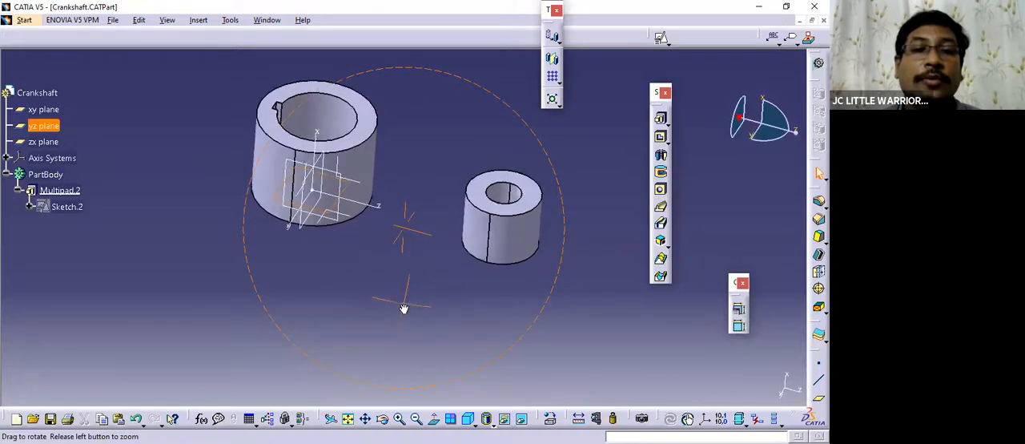
middle_drag(336, 259, 415, 248)
click(405, 258)
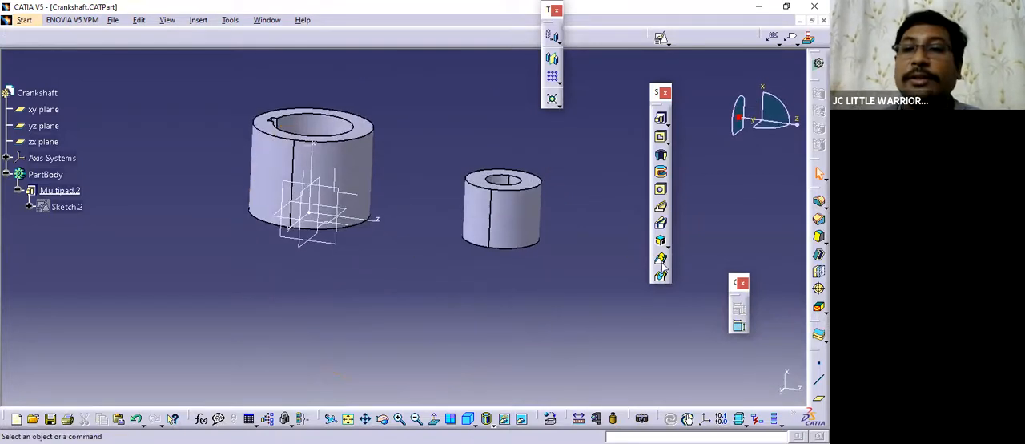
drag(775, 219, 777, 217)
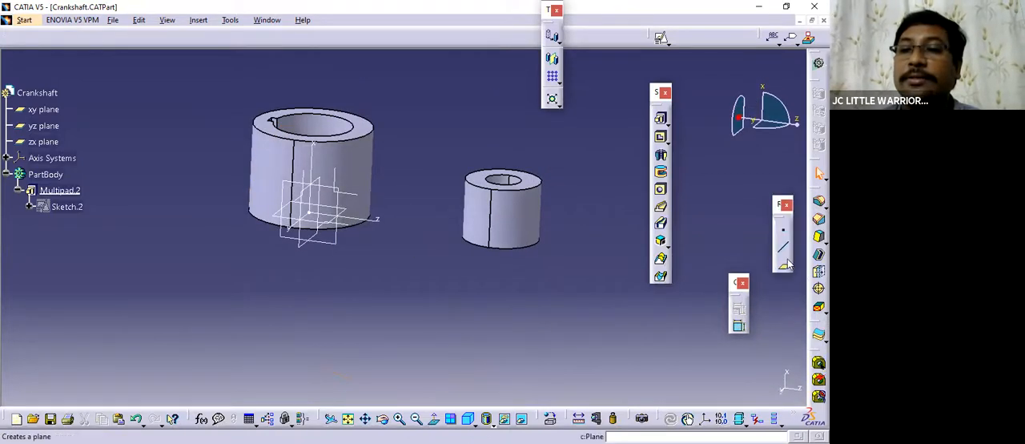
click(785, 267)
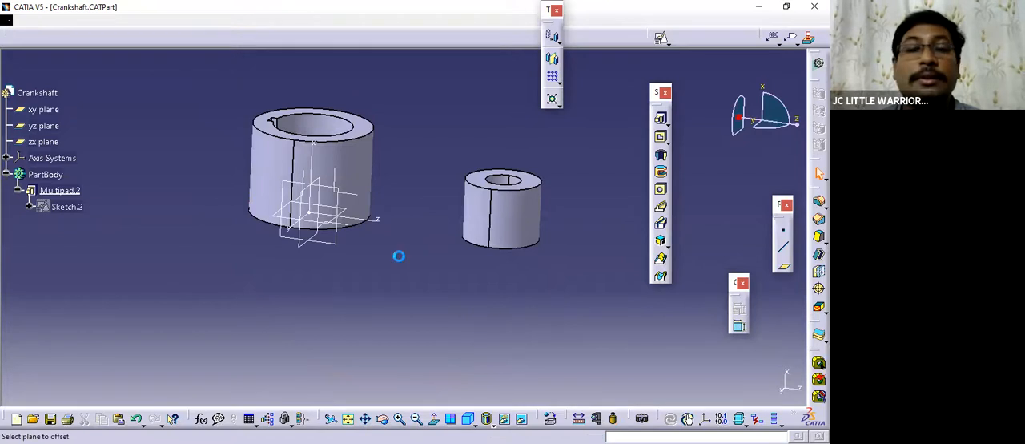
middle_drag(399, 261, 350, 248)
click(343, 157)
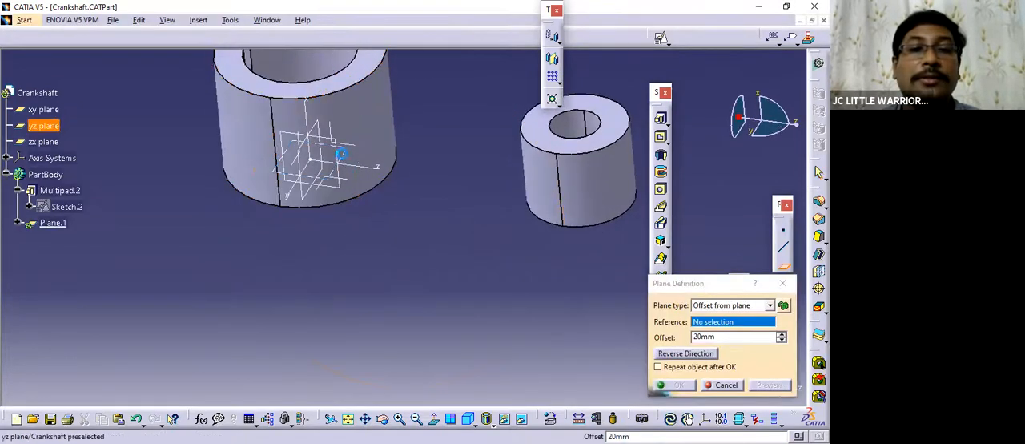
click(349, 176)
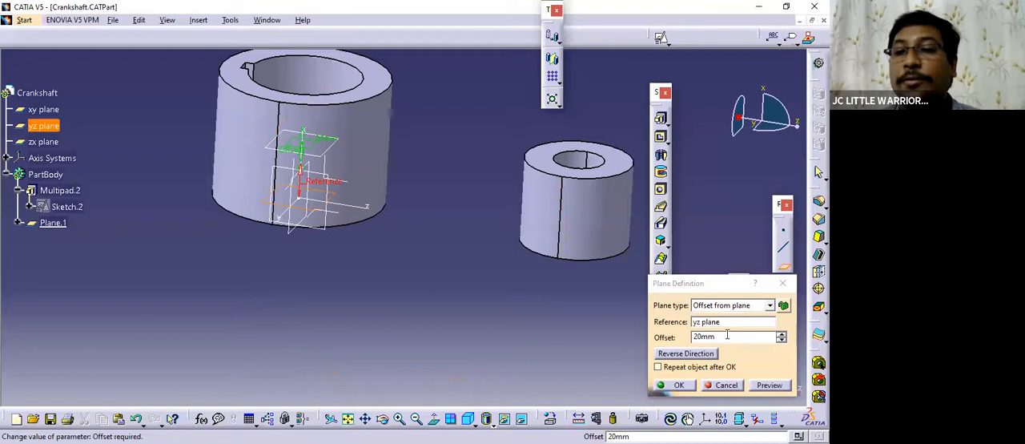
text(5)
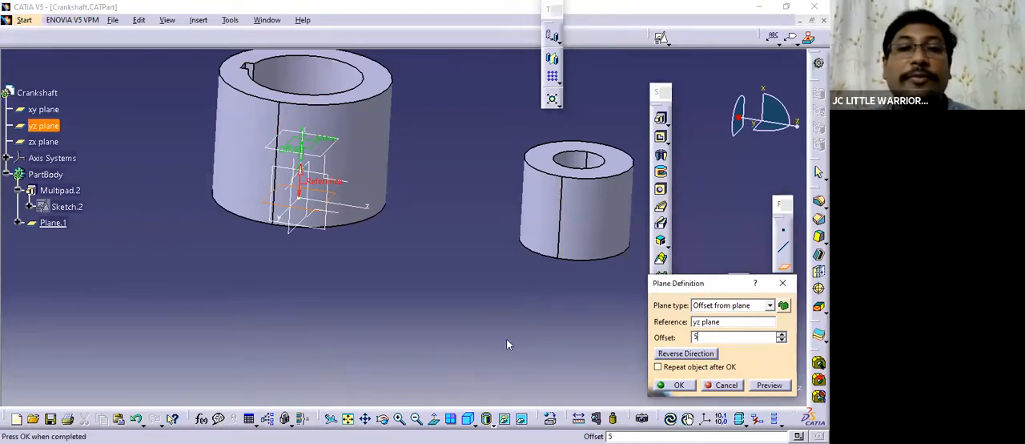
click(412, 341)
middle_drag(393, 306, 377, 264)
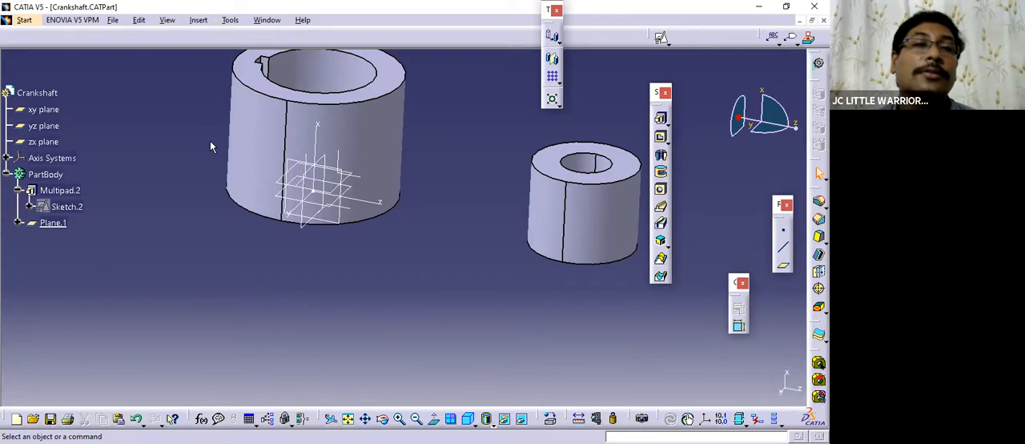
Insert a geometrical set named Geo under the Crankshaft part.
click(198, 20)
click(208, 78)
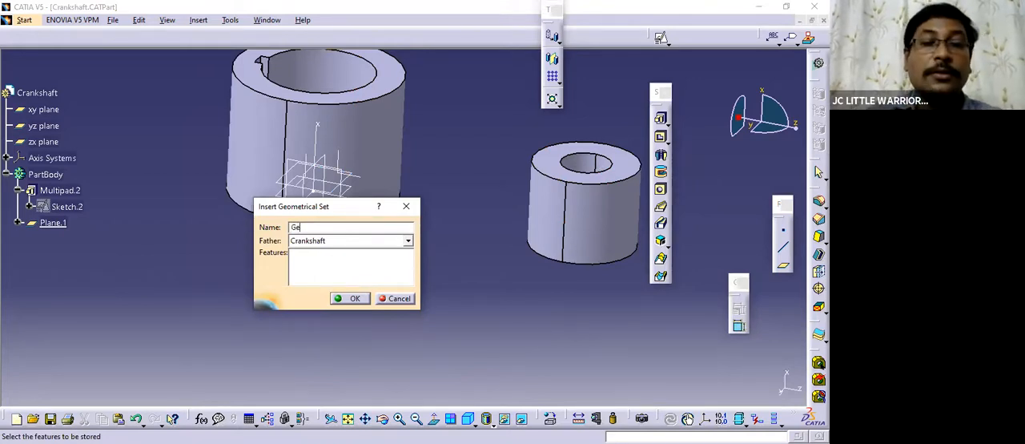
click(350, 298)
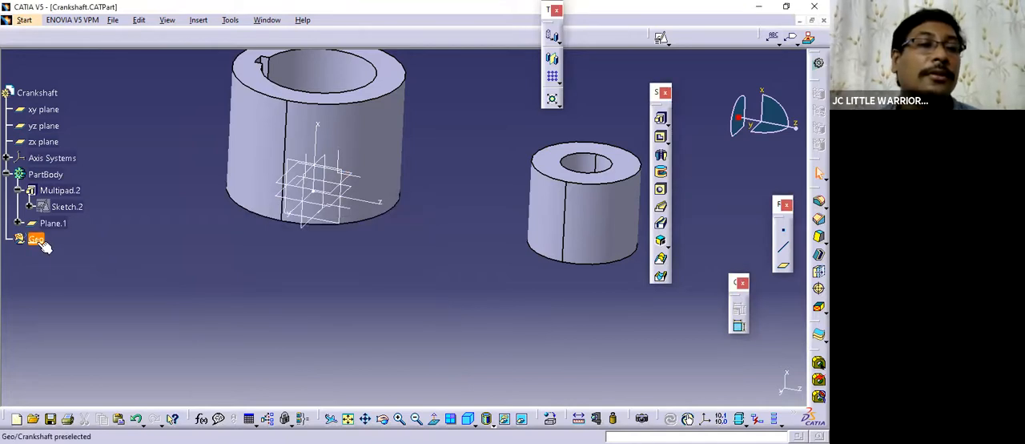
Reorder the offset plane so that it sits inside the Geo geometrical set.
mouse_move(36, 238)
mouse_down()
mouse_move(53, 173)
mouse_move(63, 206)
mouse_move(34, 237)
mouse_move(40, 228)
mouse_up()
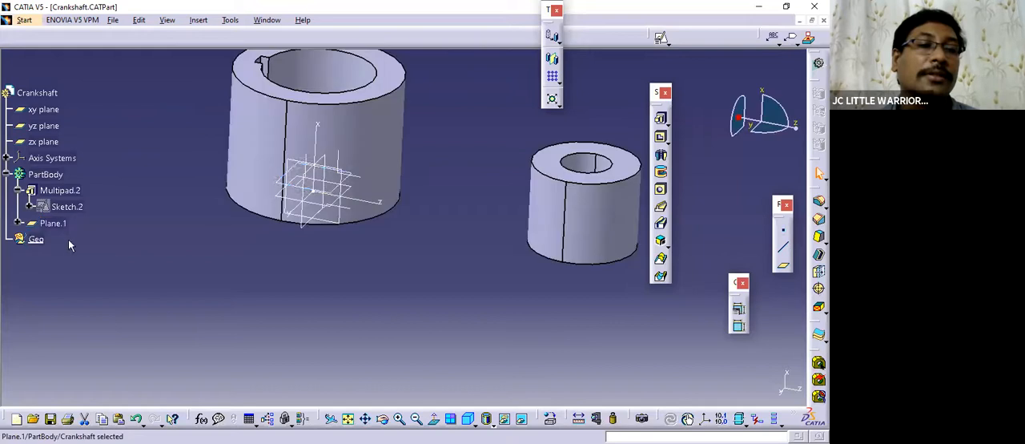
right_click(50, 223)
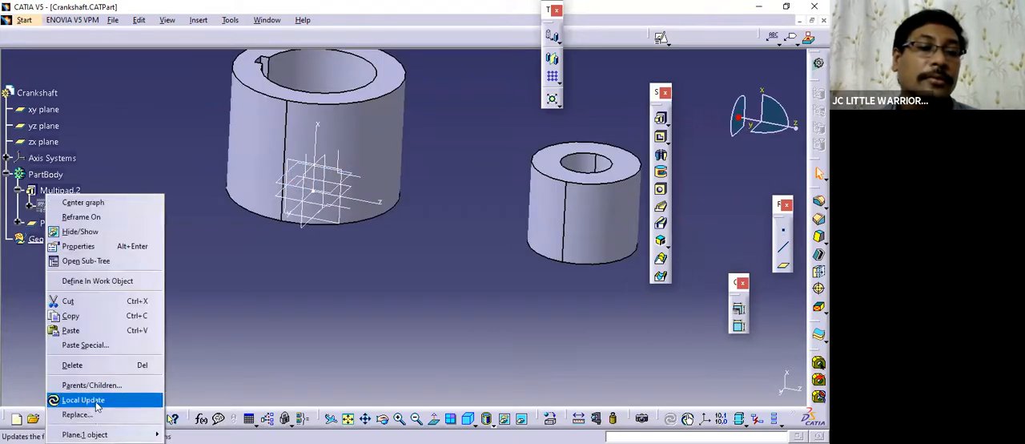
click(215, 314)
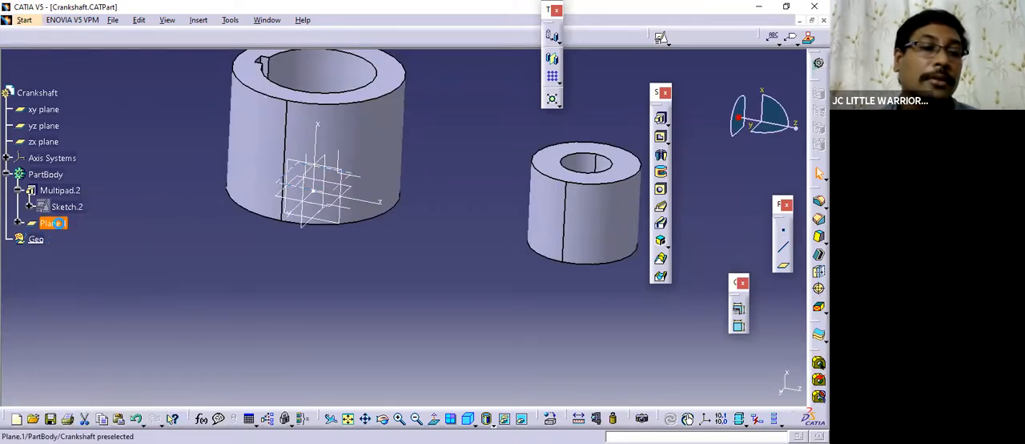
right_click(53, 224)
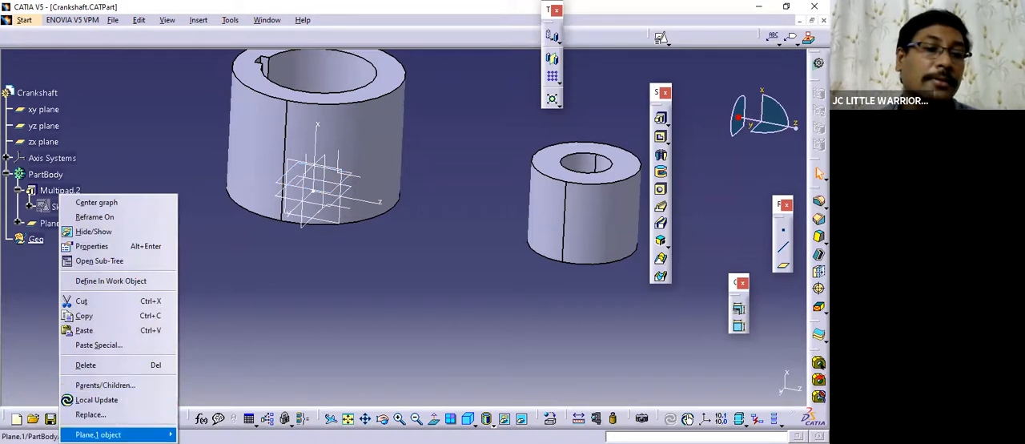
mouse_move(112, 434)
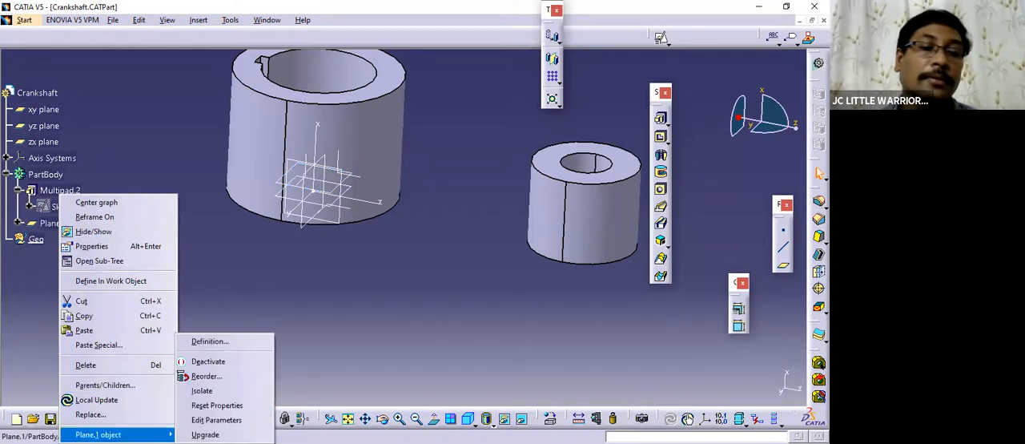
click(205, 376)
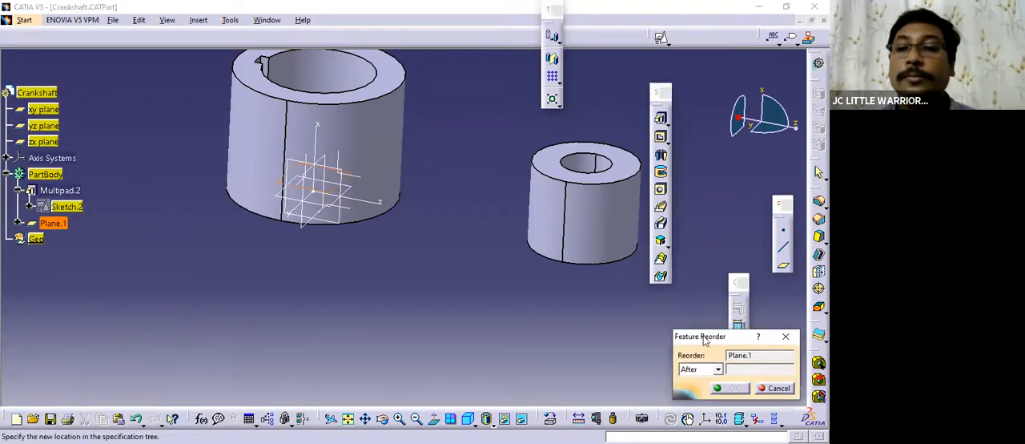
drag(702, 337, 326, 240)
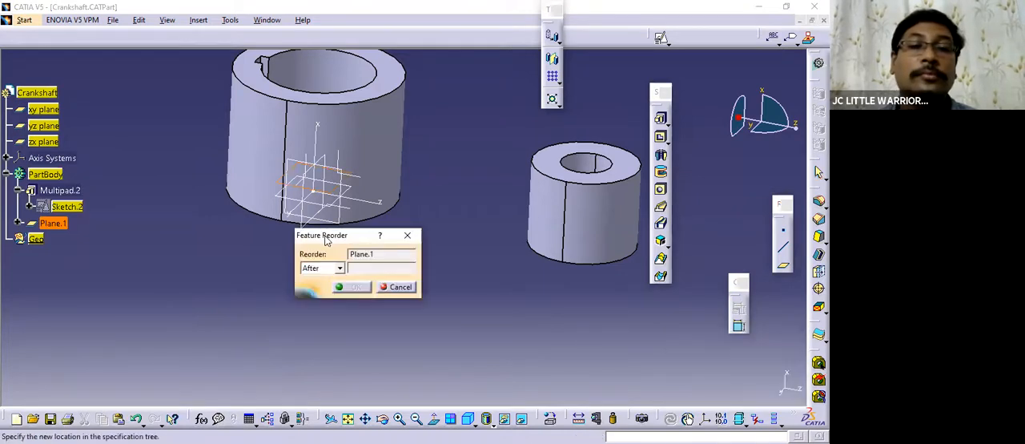
click(339, 269)
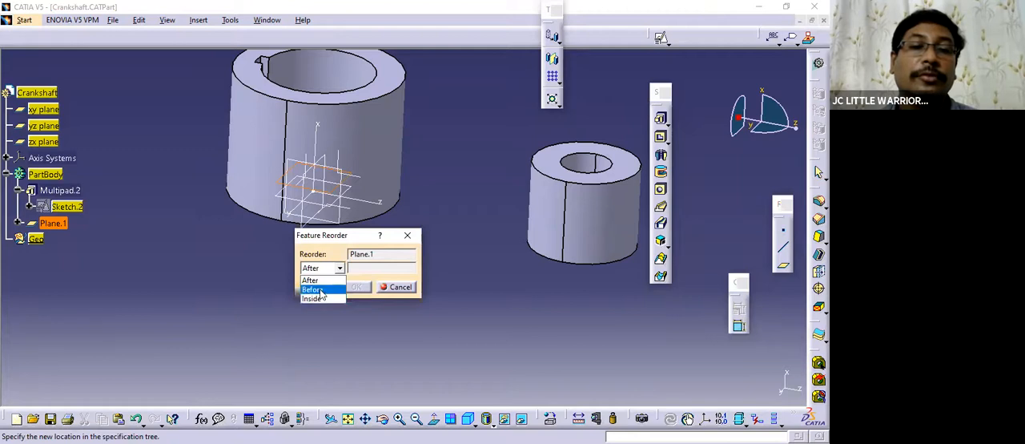
click(325, 298)
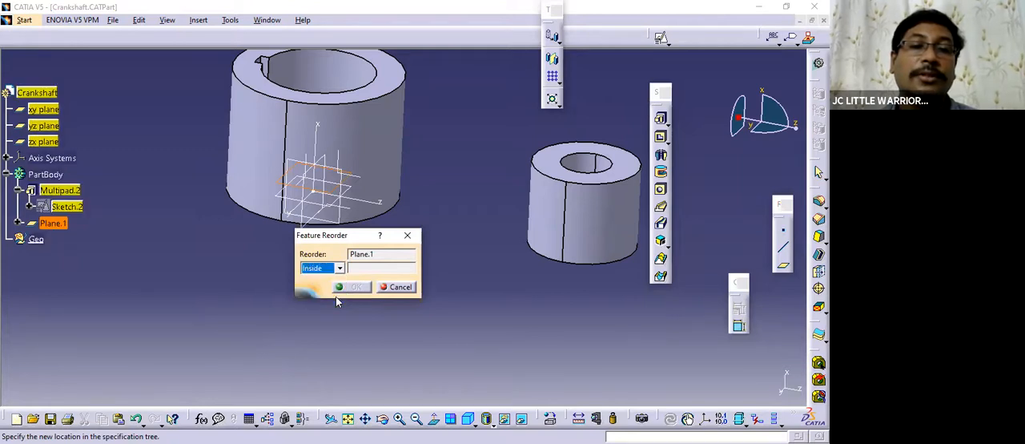
click(33, 242)
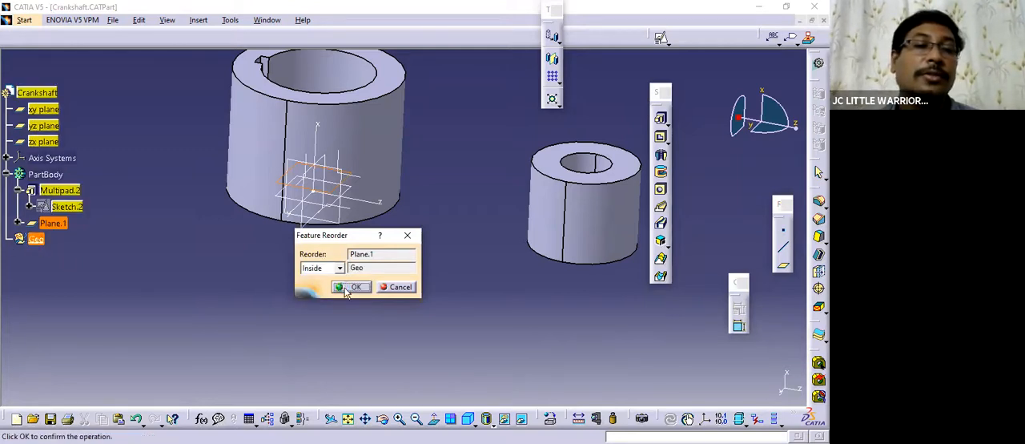
click(346, 288)
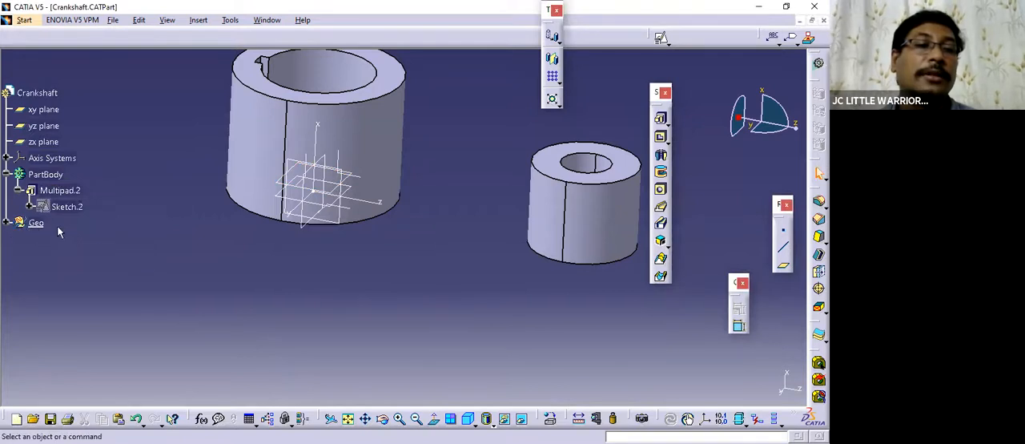
Start a positioned sketch on the offset plane in Geo, keeping the origin and orientation implicit.
middle_drag(382, 258, 390, 302)
click(6, 223)
click(53, 239)
middle_drag(394, 258, 480, 305)
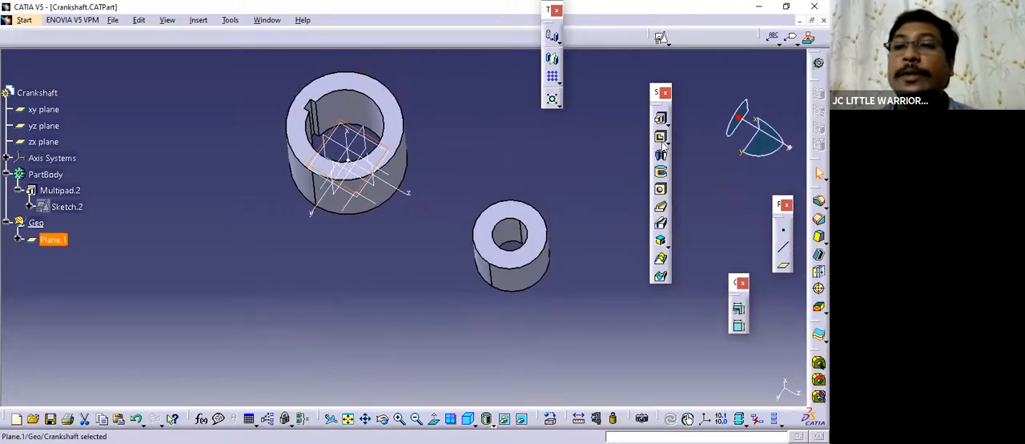
drag(653, 87, 680, 80)
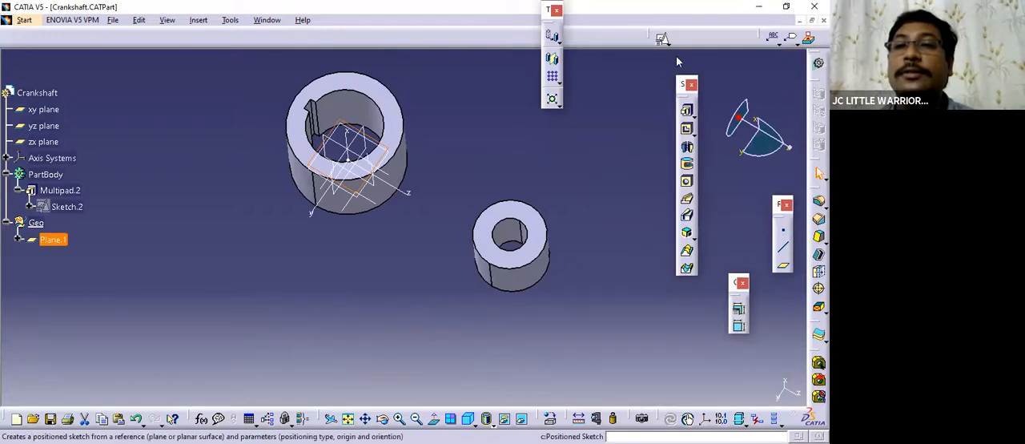
click(669, 43)
click(679, 52)
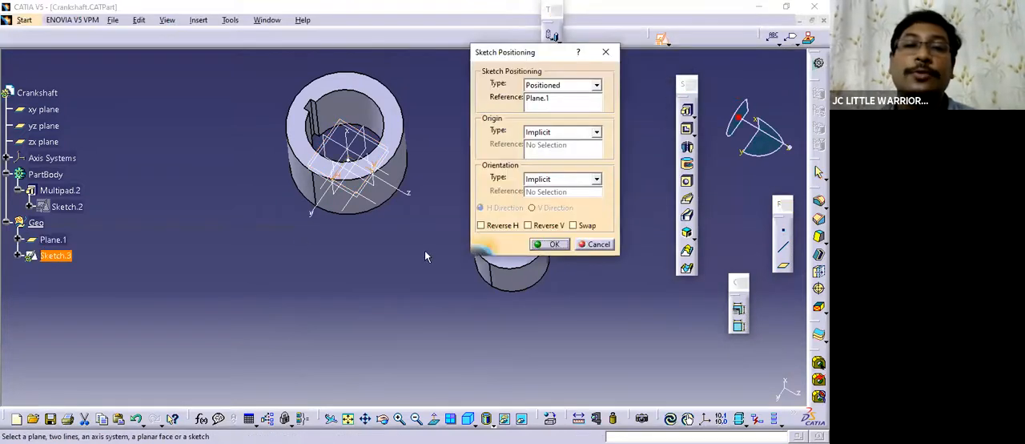
middle_drag(298, 265, 576, 301)
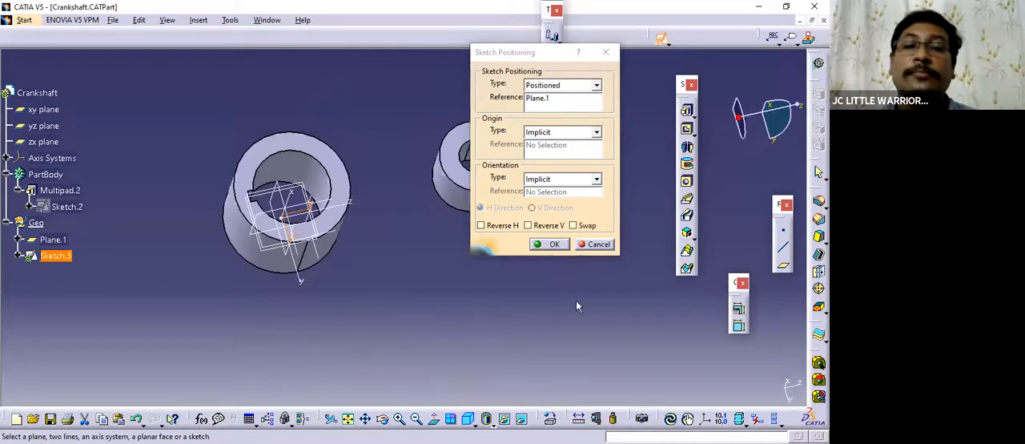
mouse_move(312, 259)
middle_down()
mouse_move(339, 321)
mouse_move(406, 343)
mouse_move(382, 249)
mouse_move(448, 263)
mouse_move(412, 265)
mouse_move(354, 325)
mouse_move(398, 325)
mouse_move(391, 347)
middle_up()
middle_drag(371, 292, 385, 252)
click(552, 245)
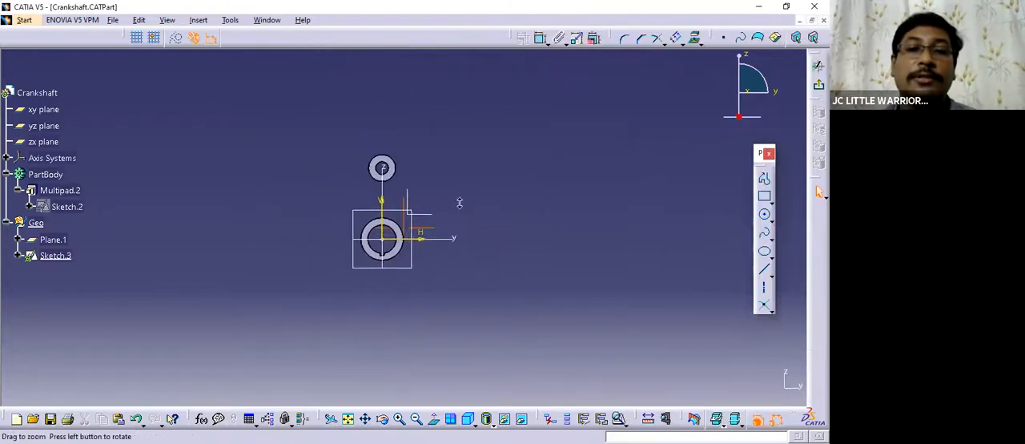
Examine the connecting arm's side and front views in the Practicce Parts drawing and return to the Crankshaft sketch.
middle_drag(471, 191, 464, 170)
middle_drag(412, 142, 402, 181)
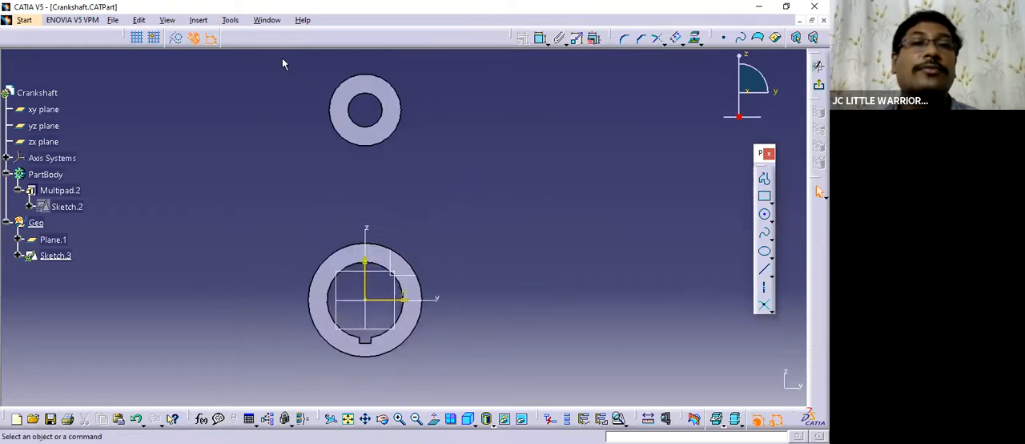
click(269, 21)
click(285, 97)
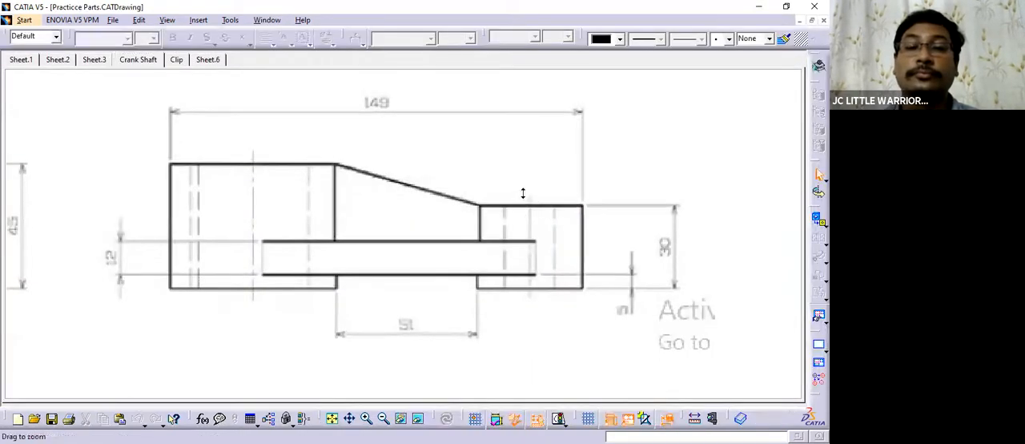
middle_drag(523, 193, 473, 296)
mouse_move(315, 220)
middle_down()
mouse_move(378, 269)
mouse_move(392, 265)
mouse_move(399, 165)
mouse_move(438, 107)
middle_up()
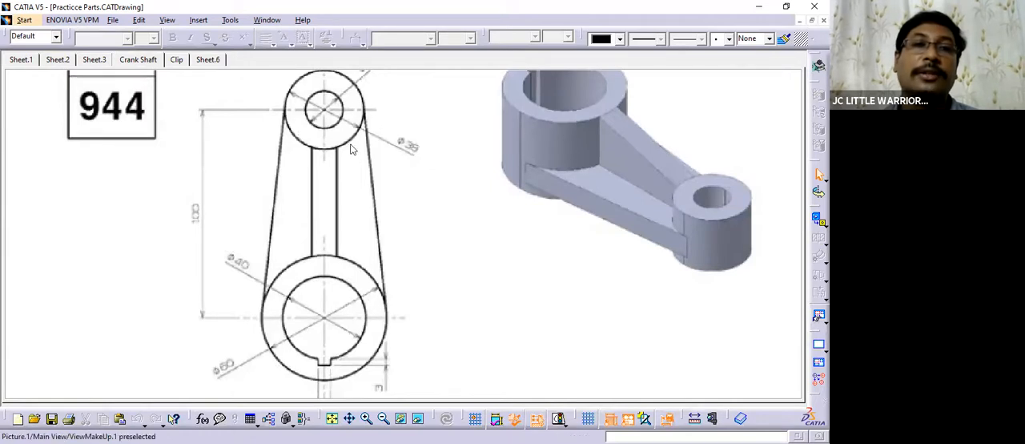
key(ctrl+Tab)
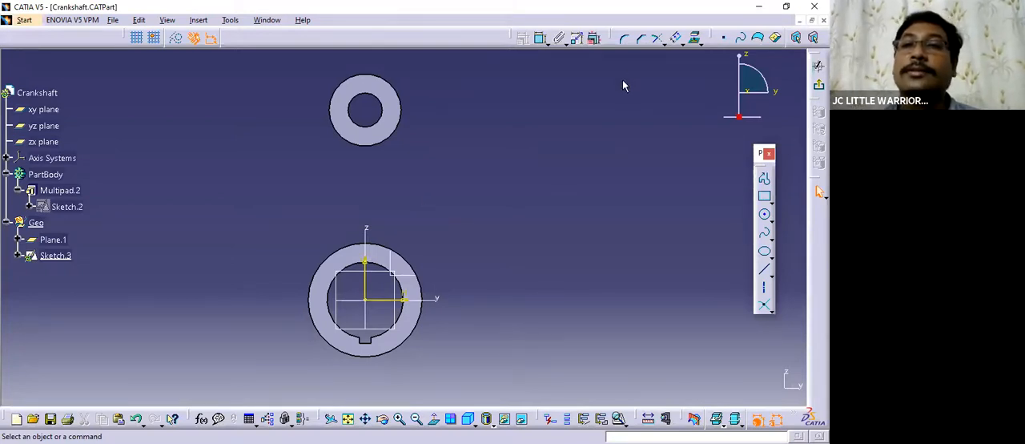
Project the outer circular edges of the small and large cylinders onto the sketch plane.
click(694, 38)
click(396, 128)
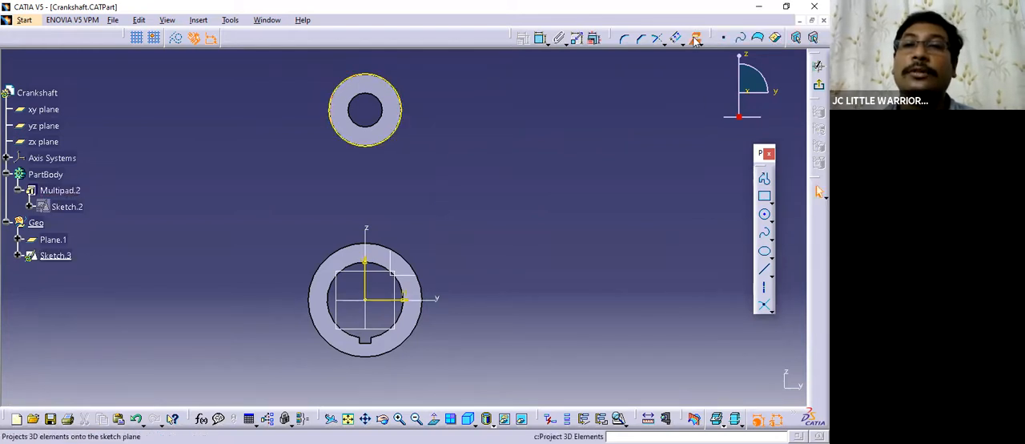
click(411, 265)
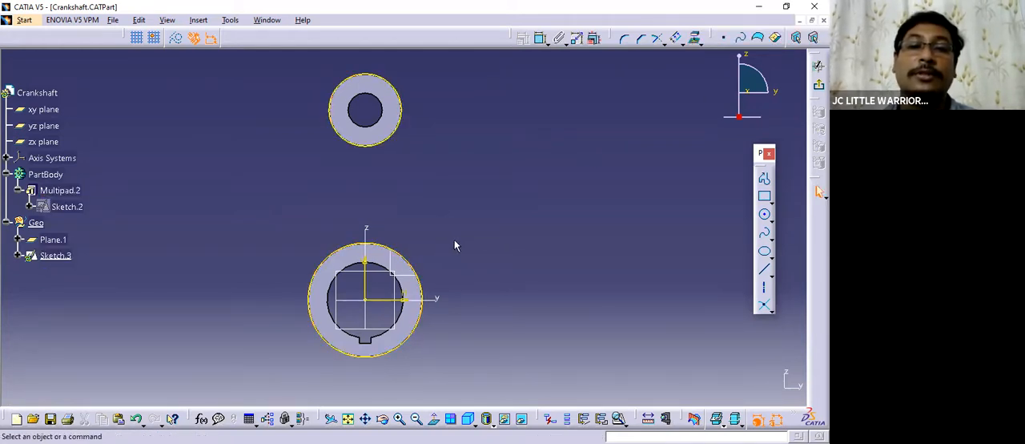
Isolate both projected outer circles from the solid geometry they reference.
click(408, 115)
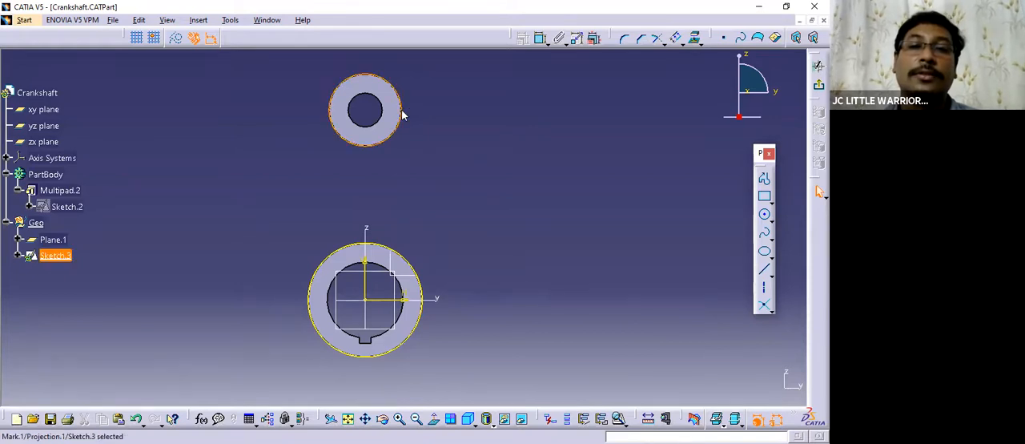
right_click(402, 112)
mouse_move(451, 297)
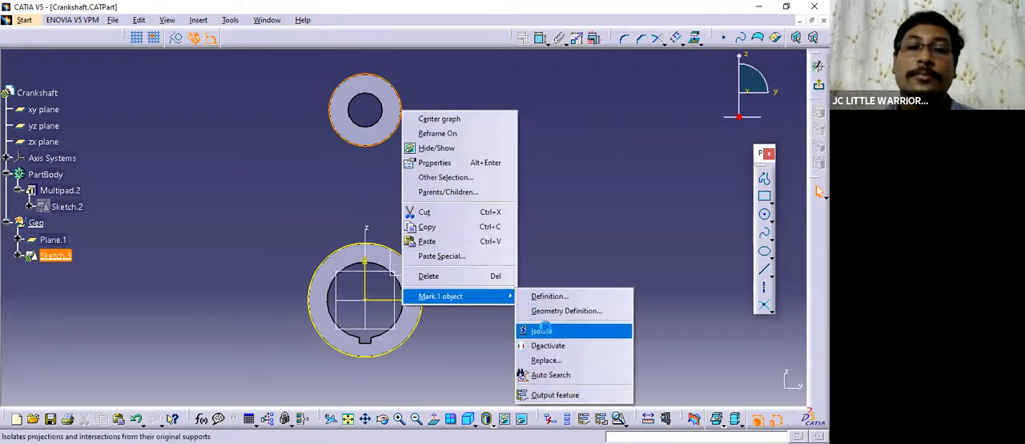
click(541, 331)
click(418, 273)
right_click(418, 273)
mouse_move(452, 257)
click(556, 289)
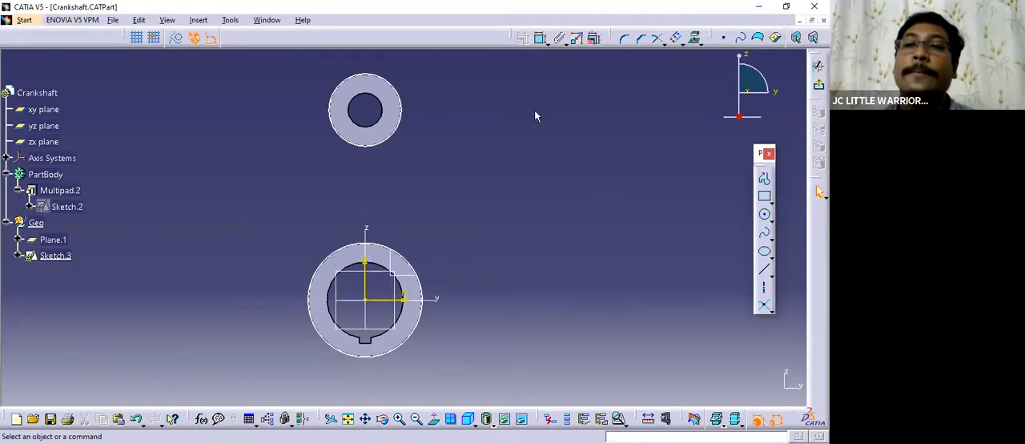
Dimension the diameters of the small and large projected outer circles.
click(540, 38)
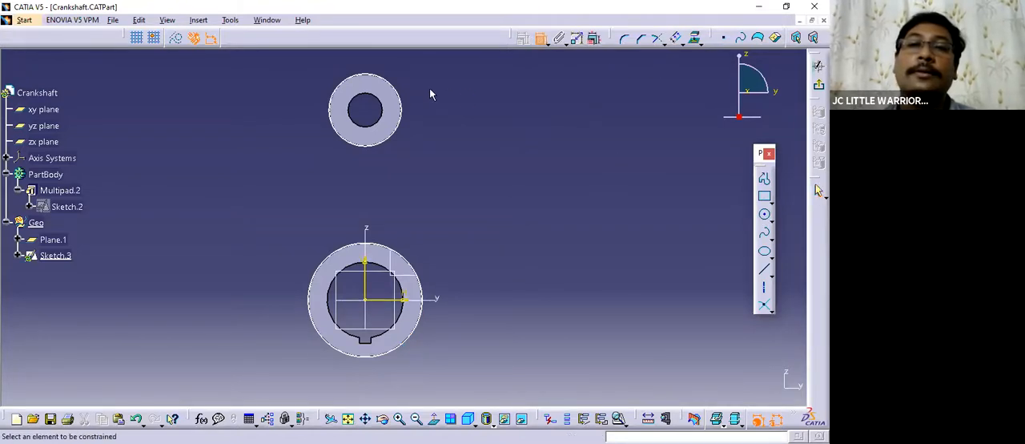
click(402, 99)
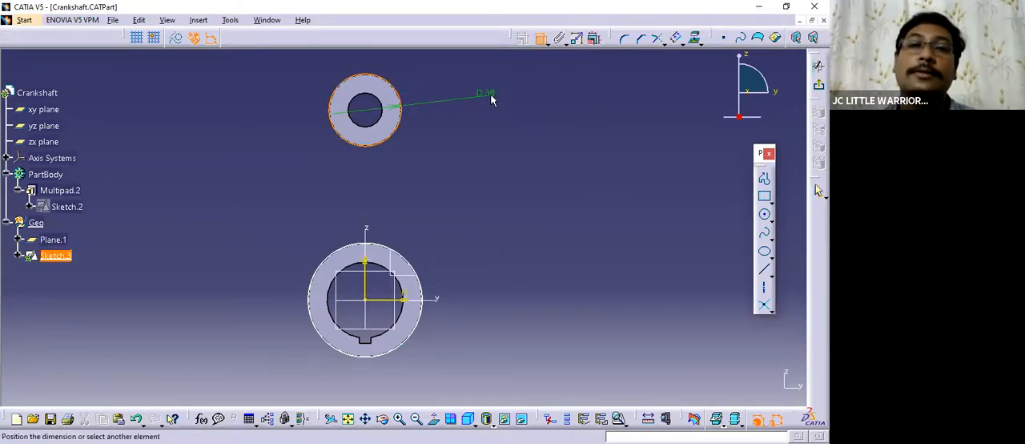
click(408, 269)
mouse_move(483, 254)
middle_down()
mouse_move(484, 226)
mouse_move(485, 245)
middle_up()
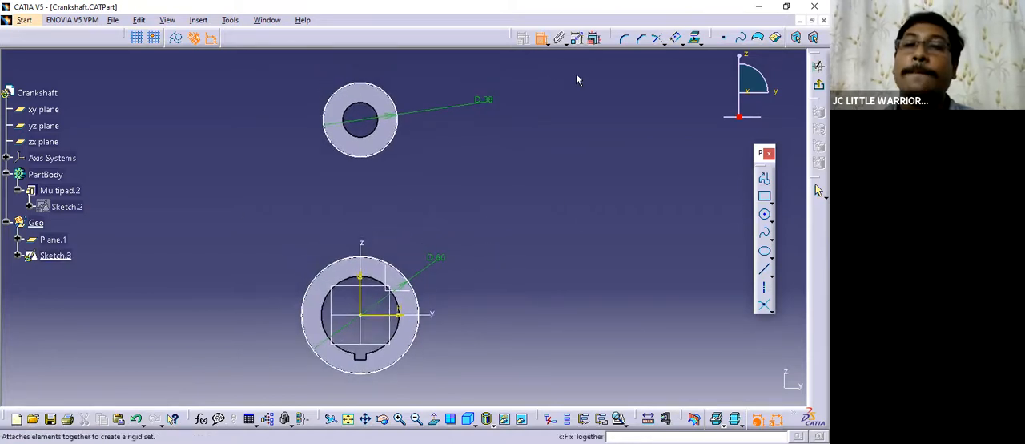
click(542, 39)
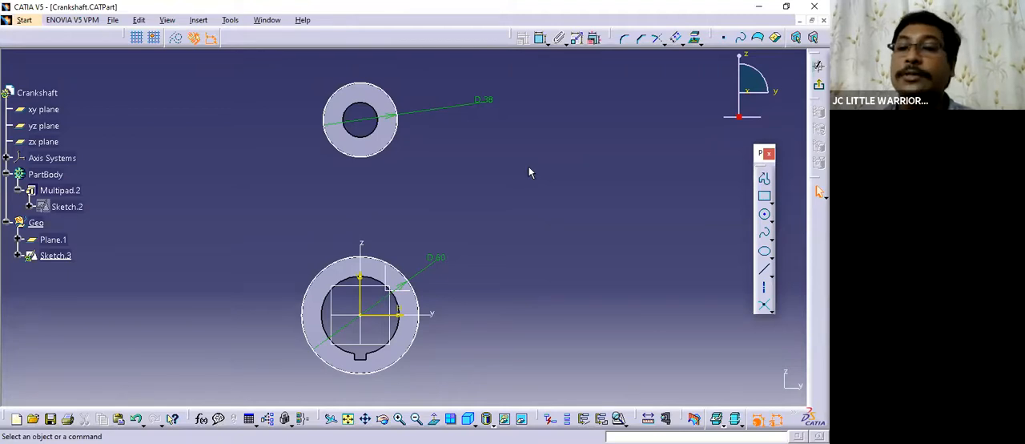
Place a construction point at the center of the small outer circle, concentric with it.
click(433, 420)
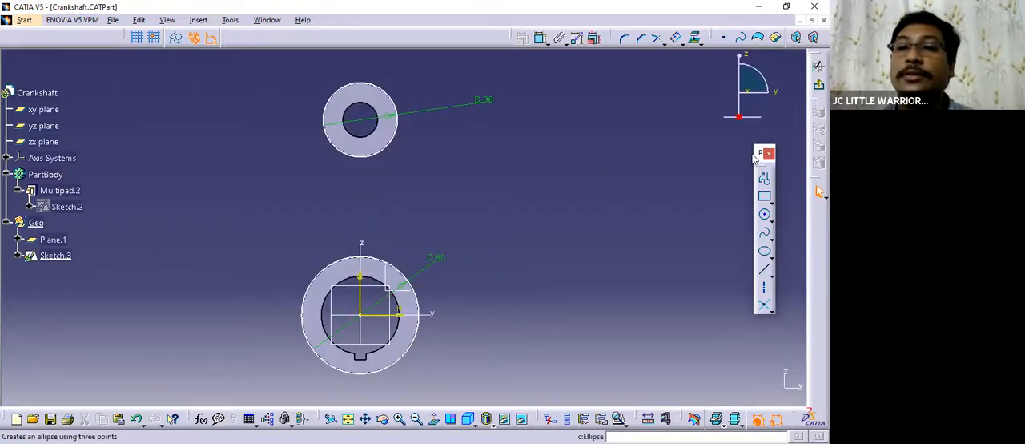
drag(761, 153, 663, 121)
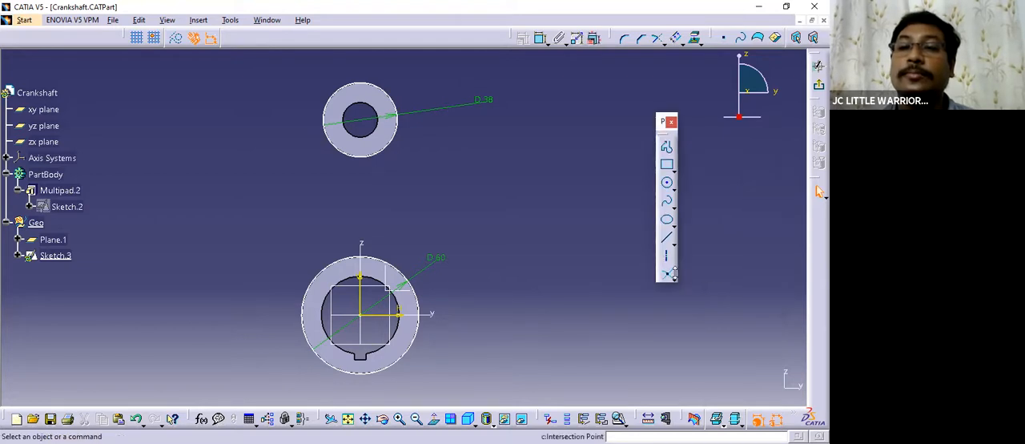
click(675, 275)
click(693, 287)
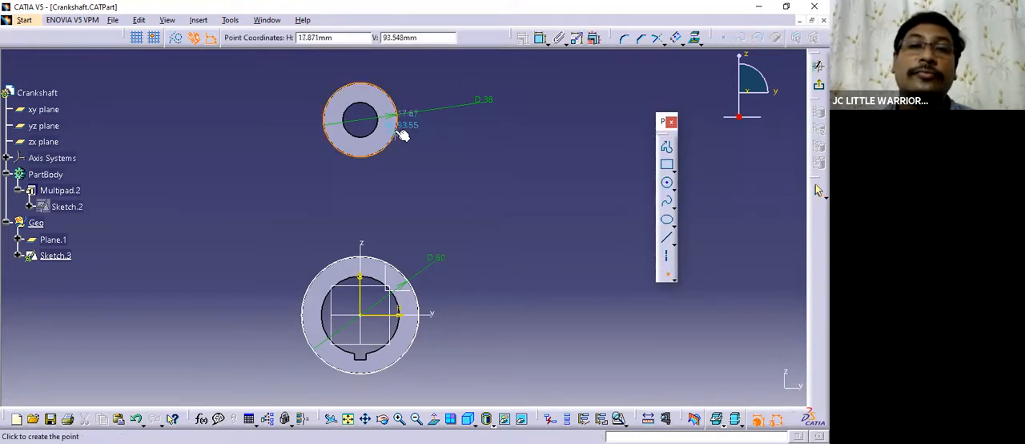
click(365, 116)
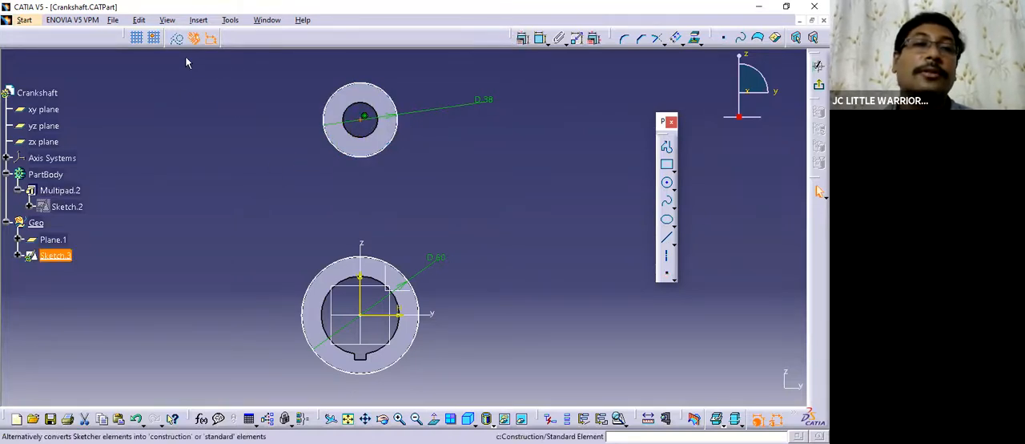
Constrain the large outer circle to be concentric with the sketch origin.
middle_drag(475, 239, 474, 219)
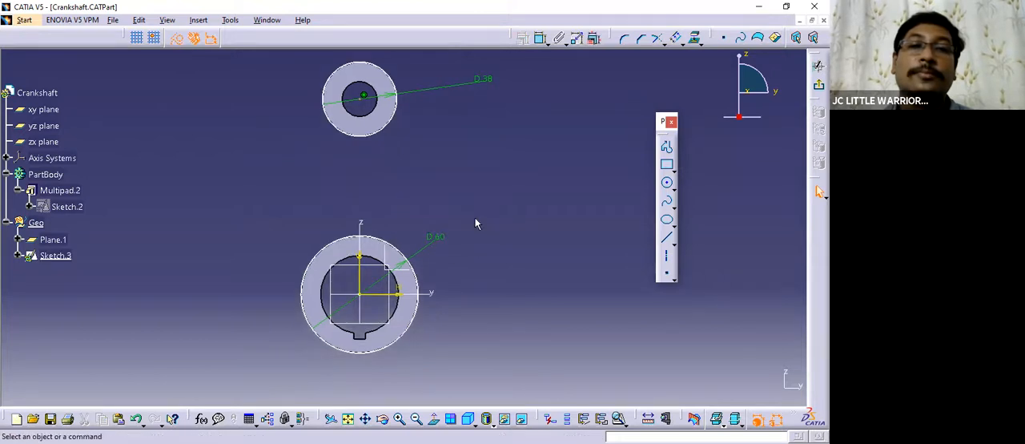
click(540, 37)
middle_drag(444, 342, 442, 274)
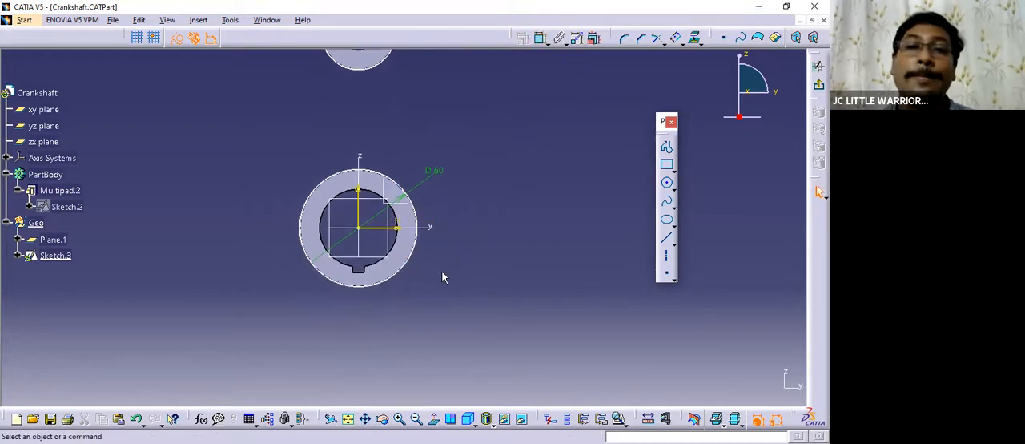
click(421, 254)
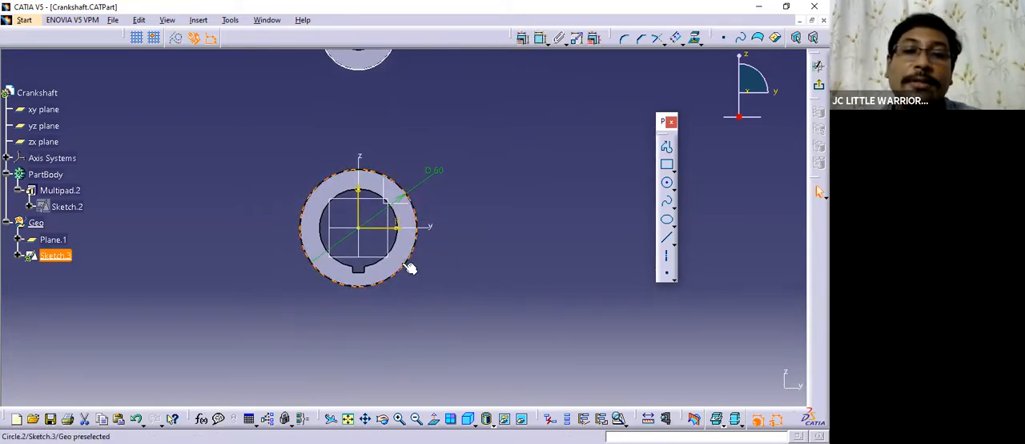
click(357, 231)
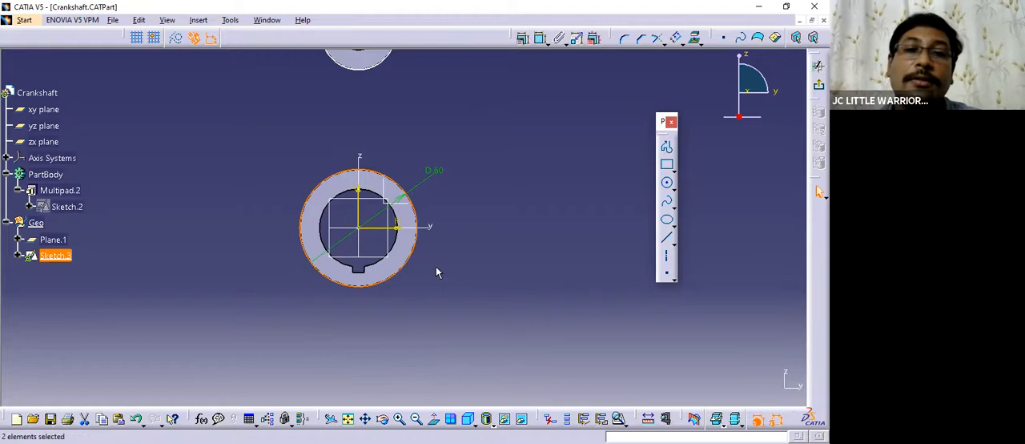
click(523, 38)
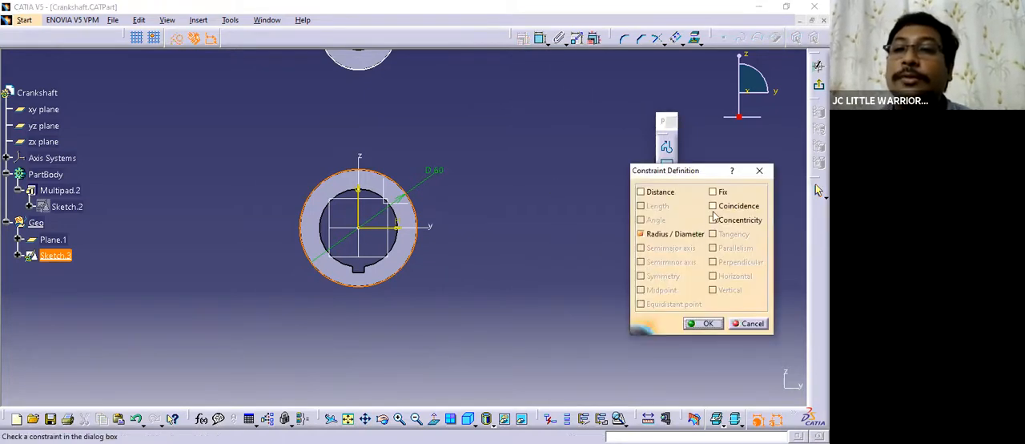
click(713, 220)
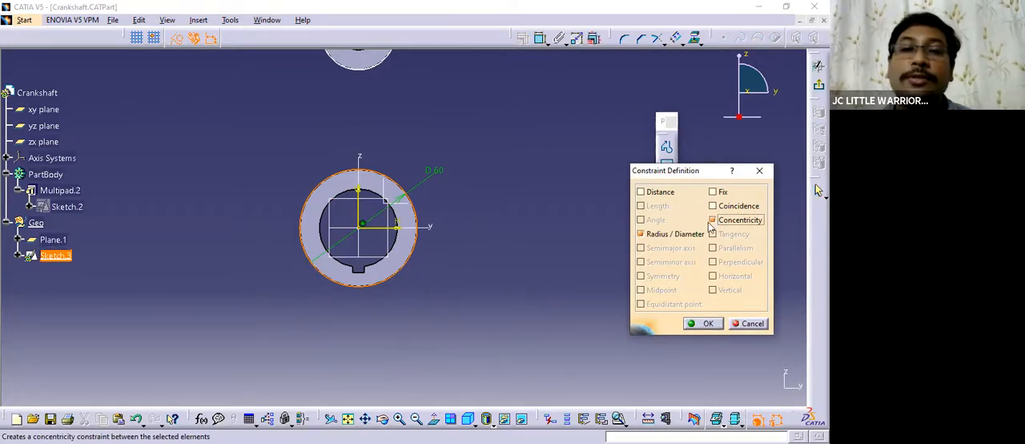
click(690, 321)
click(496, 281)
Draw a vertical axis about 123 mm long from the sketch origin up past the small outer circle.
middle_drag(483, 262, 459, 234)
middle_drag(459, 233, 464, 306)
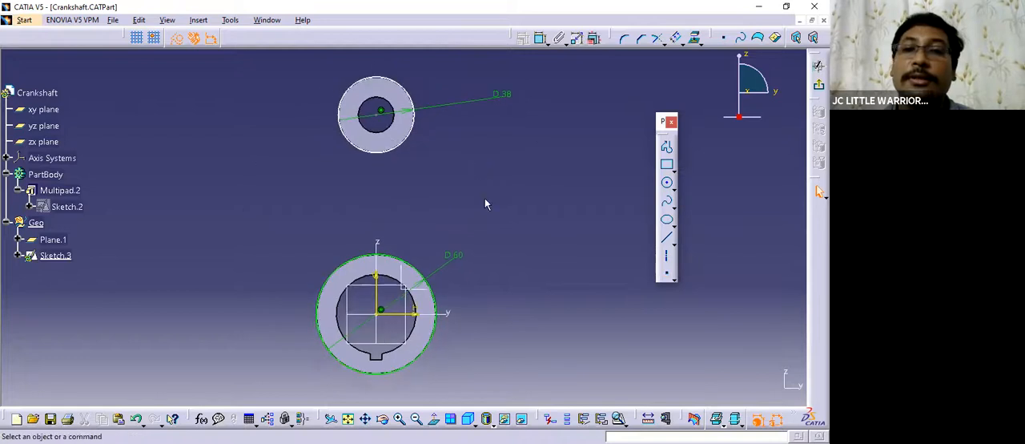
click(376, 311)
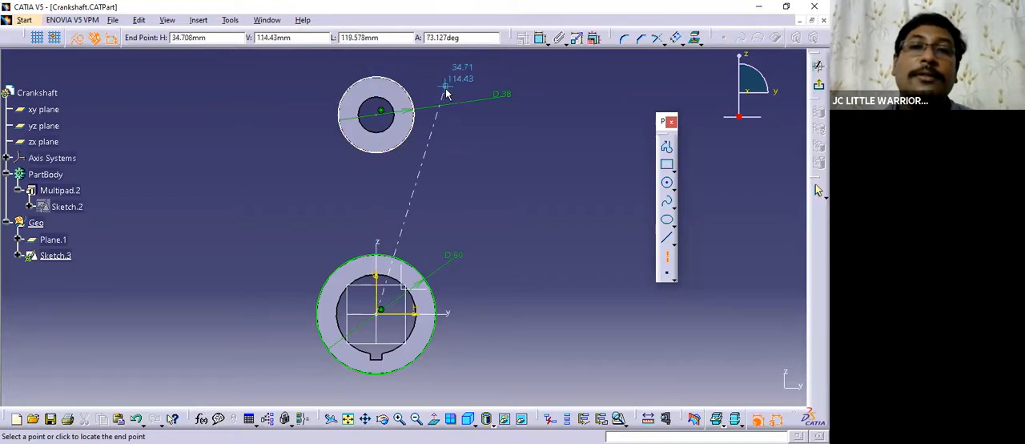
click(377, 70)
Dimension the vertical distance between the centers of the small and large circles, placing it beside the profile.
middle_drag(466, 179, 468, 209)
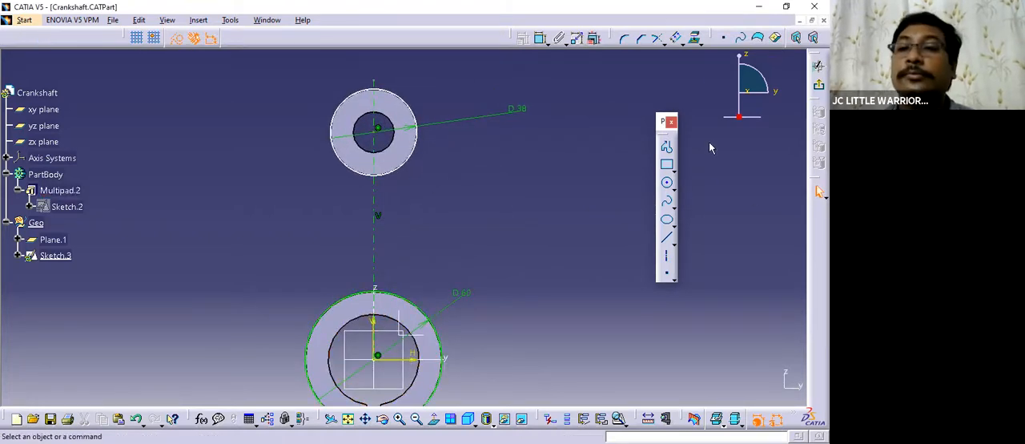
click(539, 38)
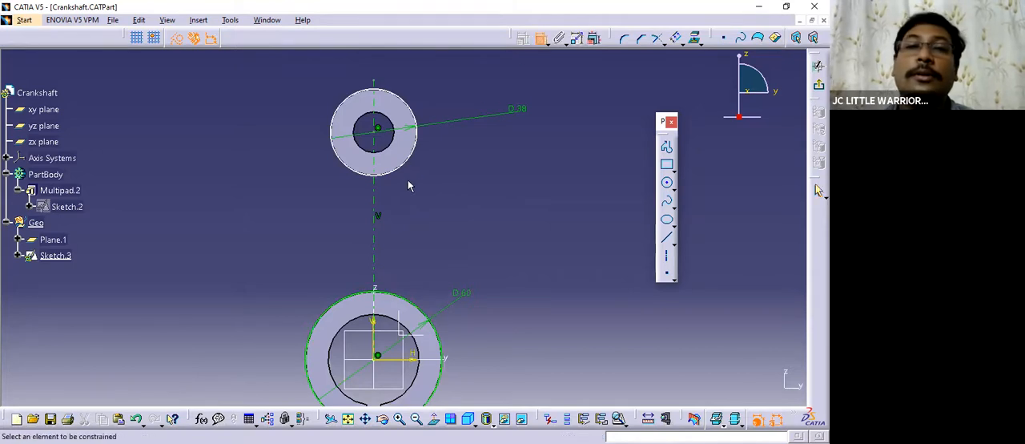
click(377, 133)
mouse_move(421, 169)
middle_down()
mouse_move(448, 189)
mouse_move(447, 176)
mouse_move(429, 212)
middle_up()
click(380, 277)
click(284, 201)
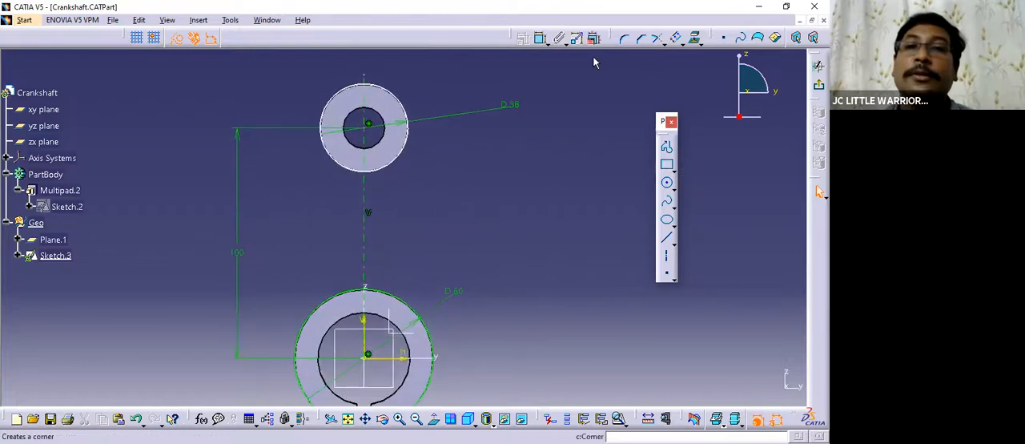
Make the small circle's center point coincident with the vertical axis.
click(576, 37)
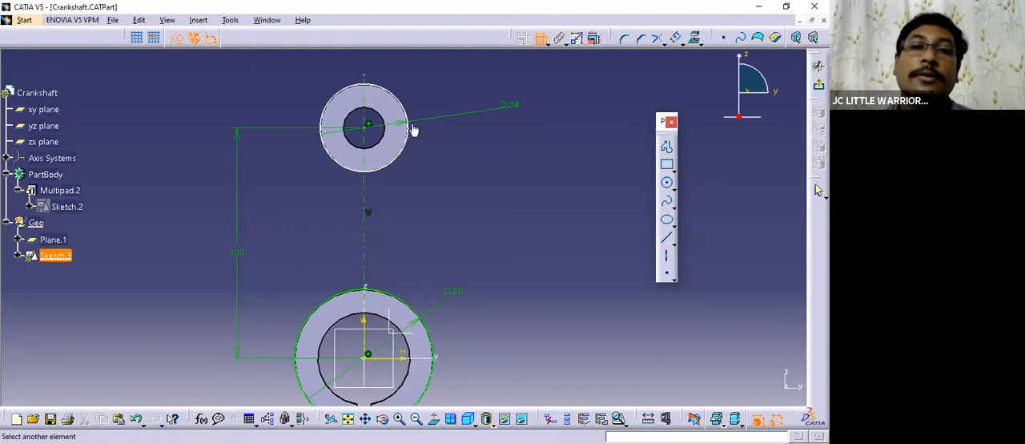
click(384, 141)
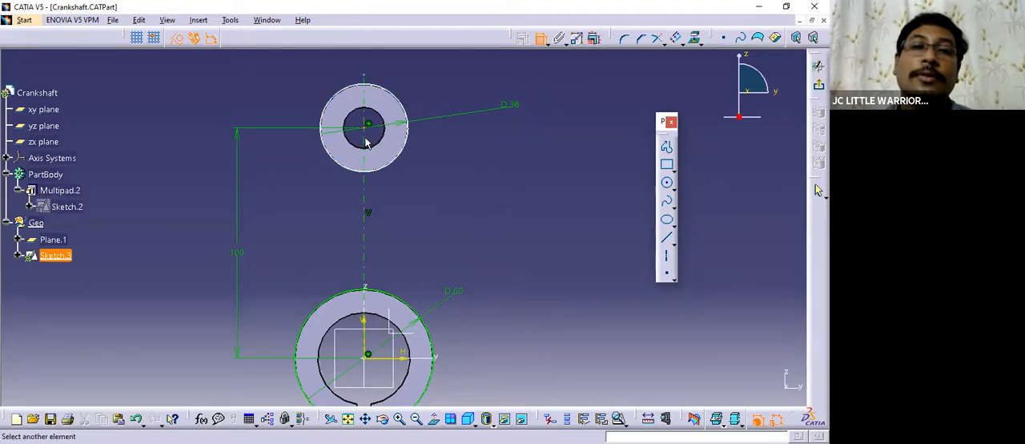
click(405, 144)
right_click(447, 140)
click(487, 228)
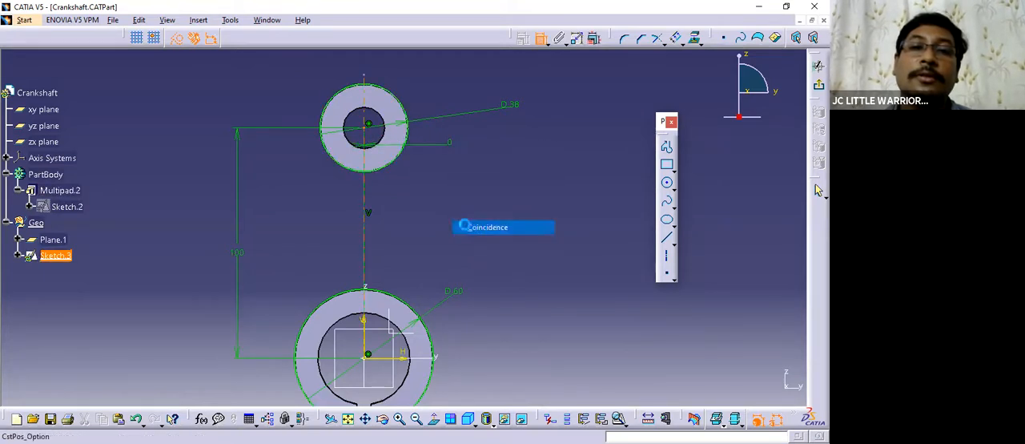
mouse_move(449, 211)
middle_down()
mouse_move(473, 243)
mouse_move(445, 253)
middle_up()
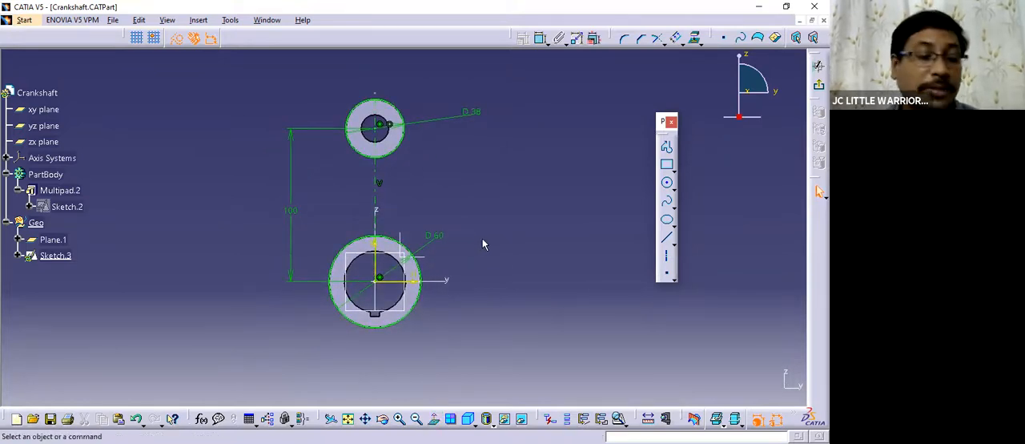
Move the center distance and small-circle diameter dimensions closer to the profile.
mouse_move(485, 239)
middle_down()
mouse_move(473, 195)
mouse_move(457, 244)
middle_up()
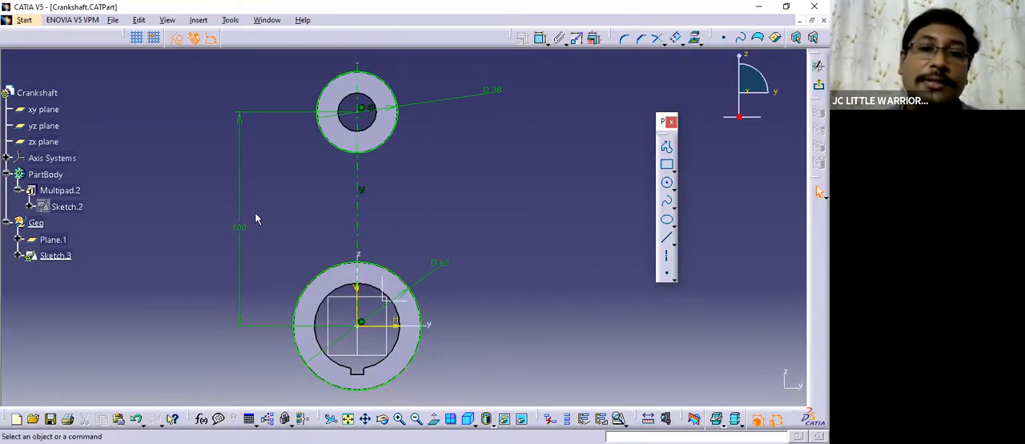
drag(244, 130, 258, 130)
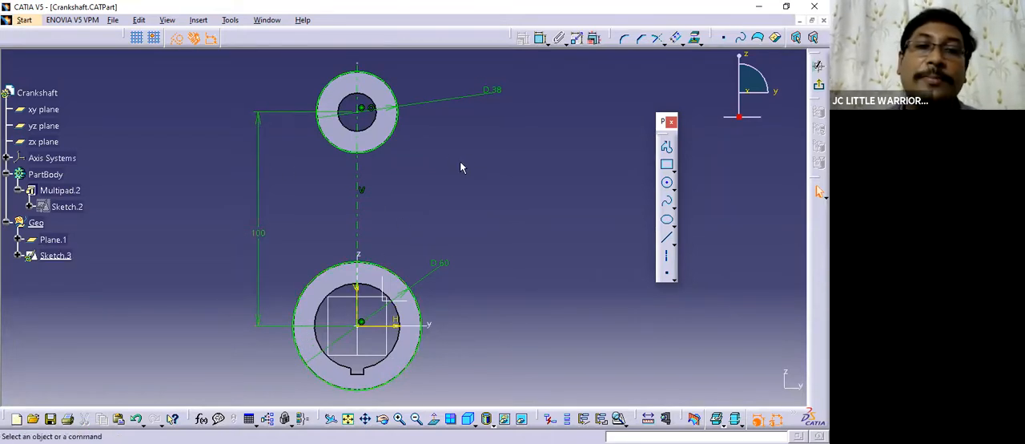
drag(490, 89, 430, 87)
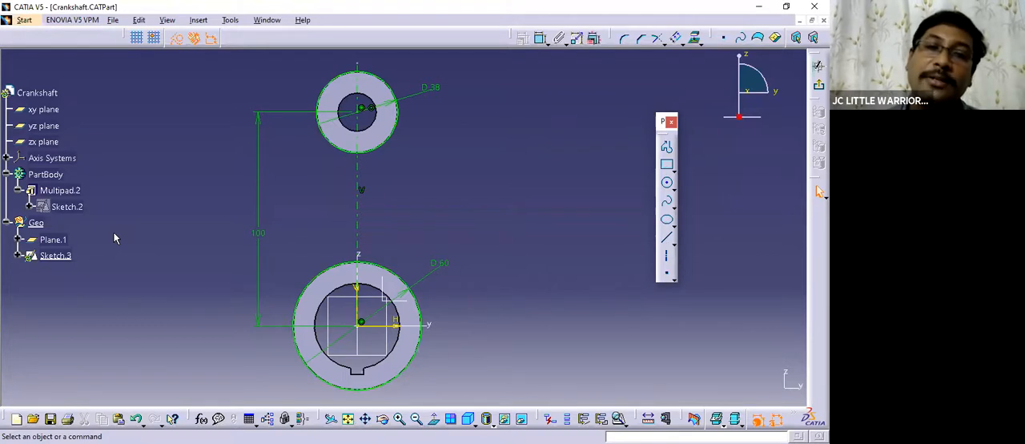
click(55, 240)
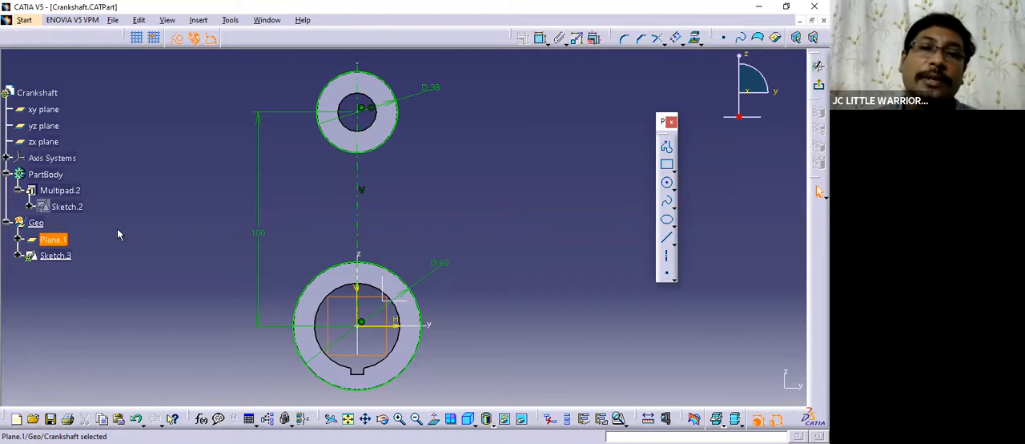
mouse_move(483, 375)
middle_down()
mouse_move(472, 313)
mouse_move(473, 357)
middle_up()
click(479, 308)
middle_drag(445, 182, 450, 200)
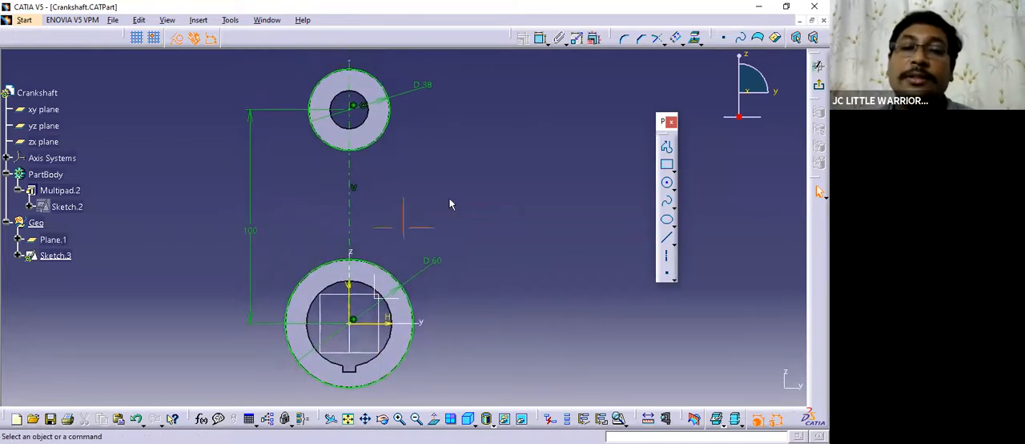
Draw a slanted line about 97 mm long to the left of both circles and make it a standard element.
click(667, 241)
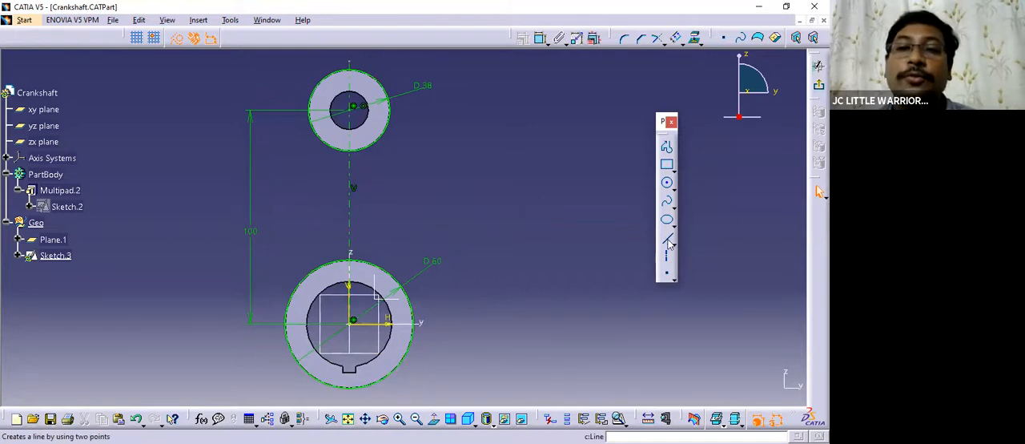
click(668, 241)
click(268, 307)
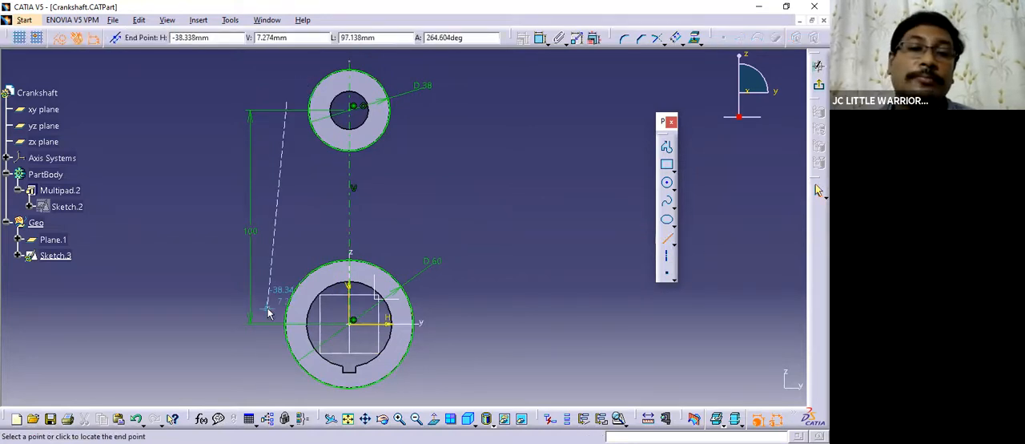
click(287, 102)
click(176, 37)
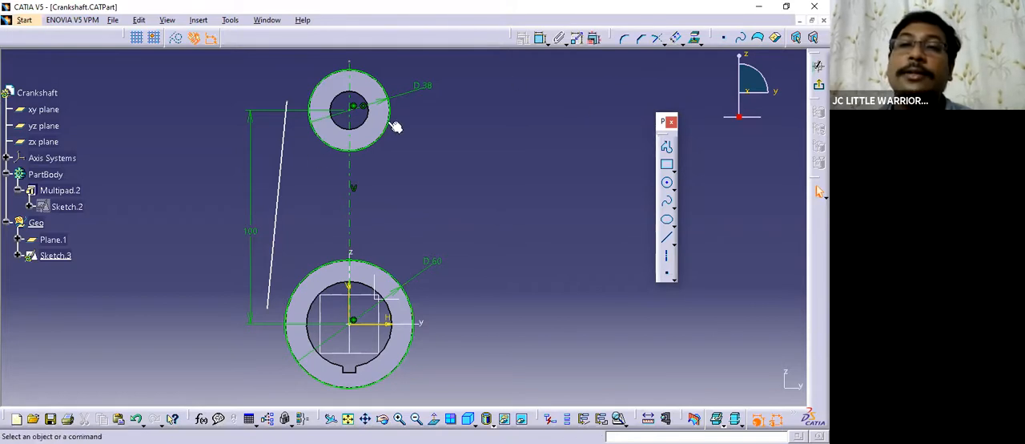
Constrain the slanted line to be tangent to the small outer circle.
click(283, 168)
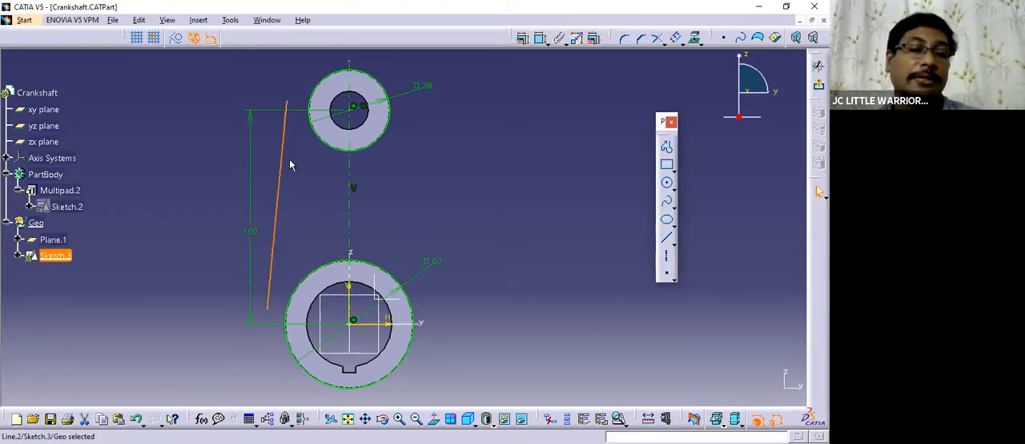
ctrl+click(320, 137)
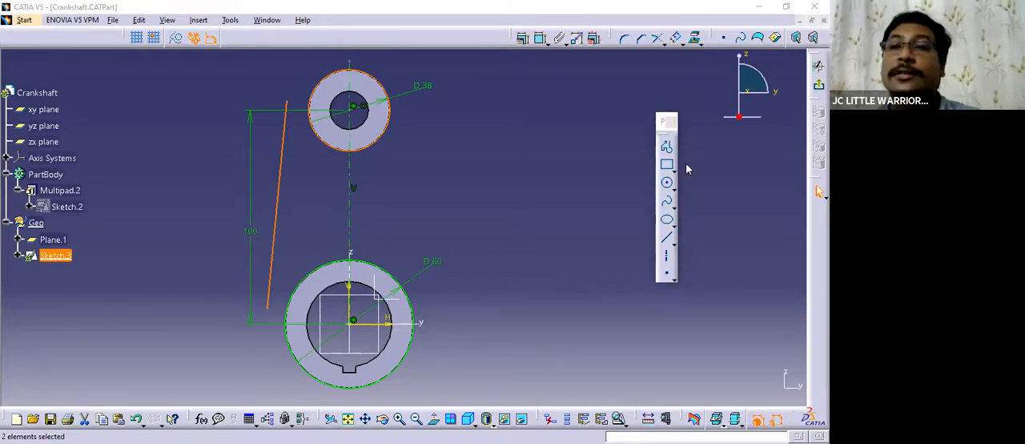
click(562, 170)
click(554, 259)
Constrain the slanted line to be tangent to the large outer circle as well.
middle_drag(464, 198, 493, 172)
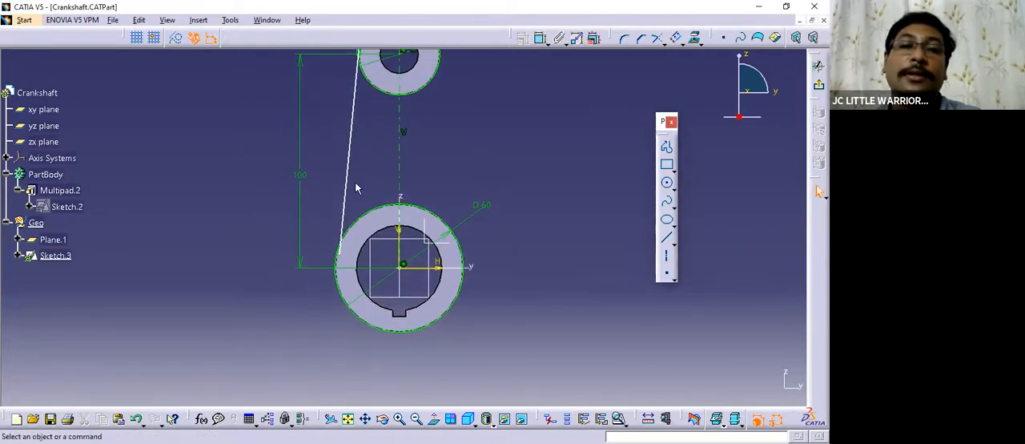
click(346, 173)
ctrl+click(362, 212)
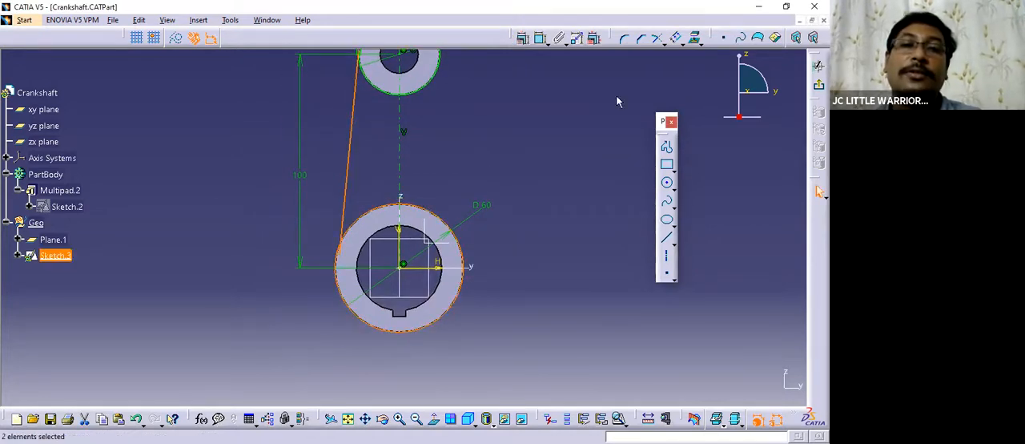
click(522, 38)
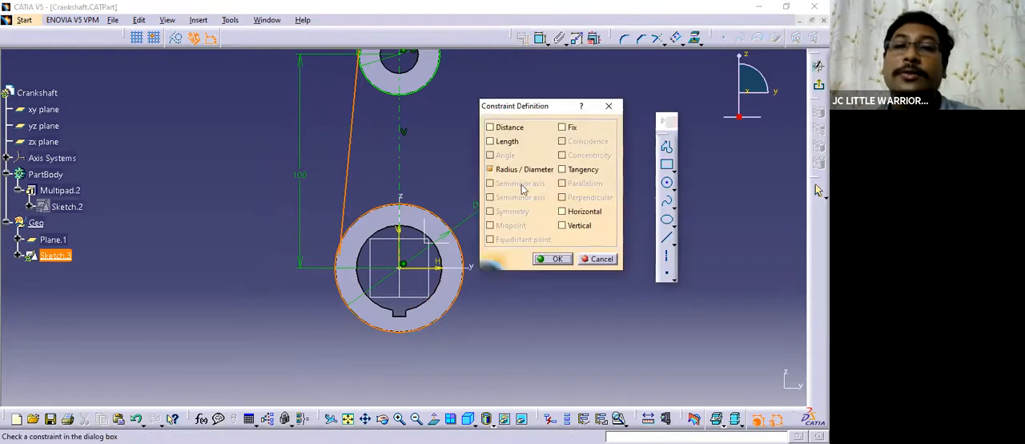
click(562, 169)
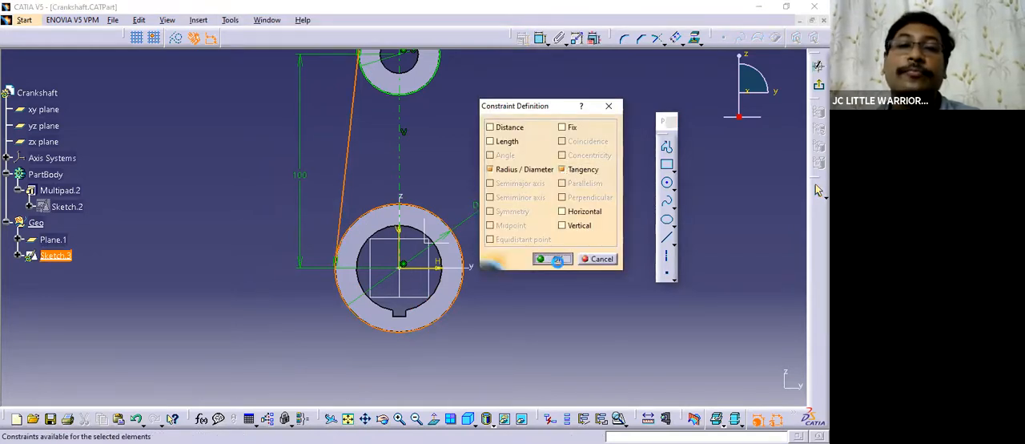
click(555, 259)
Inspect how the slanted line meets the small outer circle from the sketch-normal and rotated views.
middle_drag(485, 169, 495, 213)
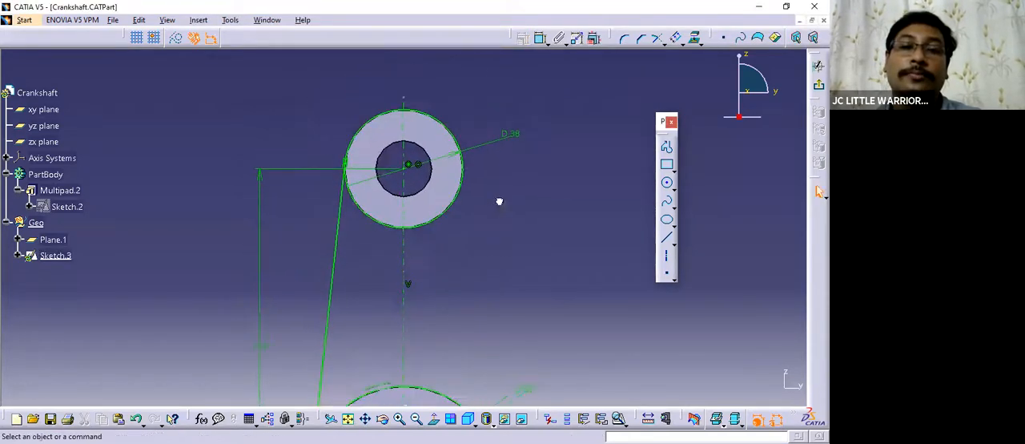
click(434, 418)
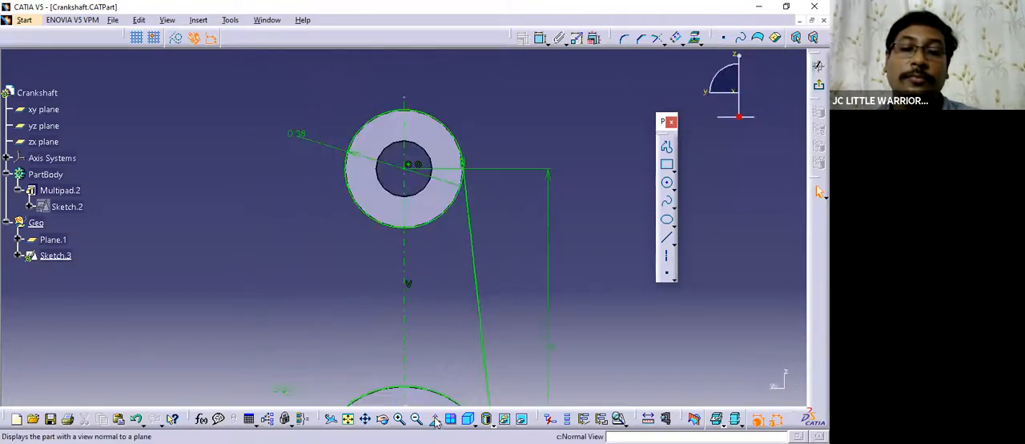
click(434, 419)
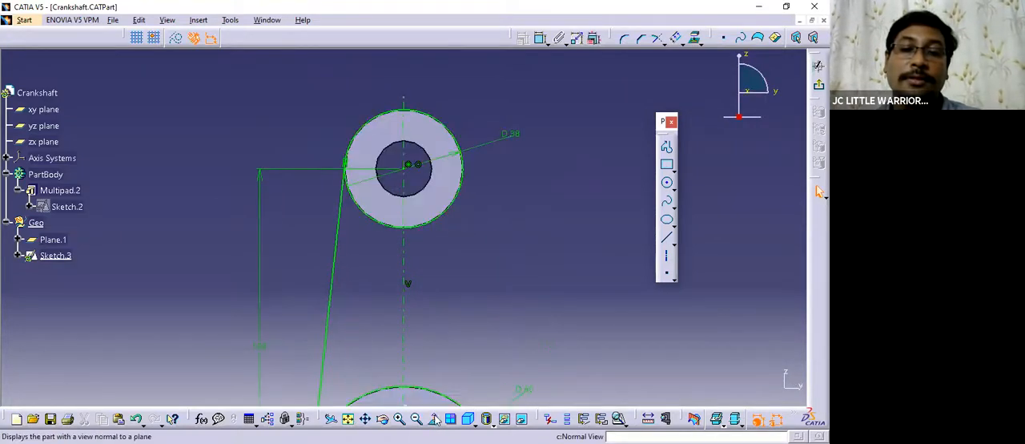
middle_drag(487, 237, 267, 258)
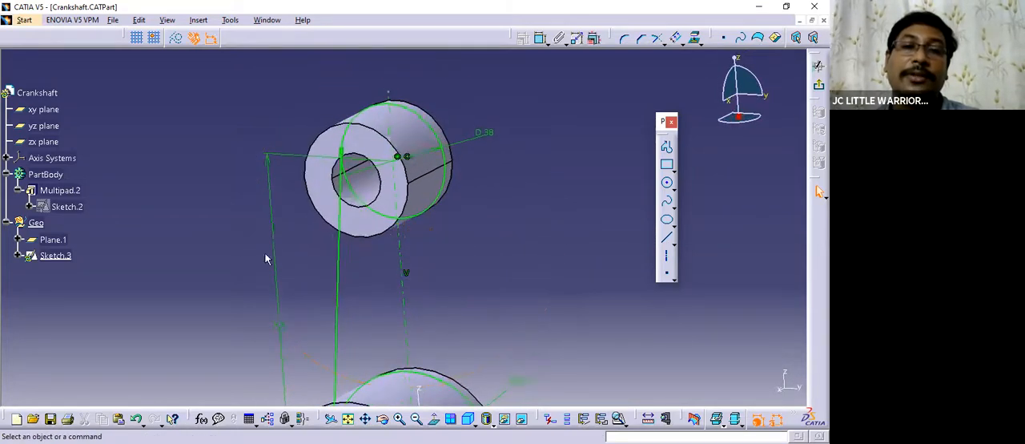
click(429, 372)
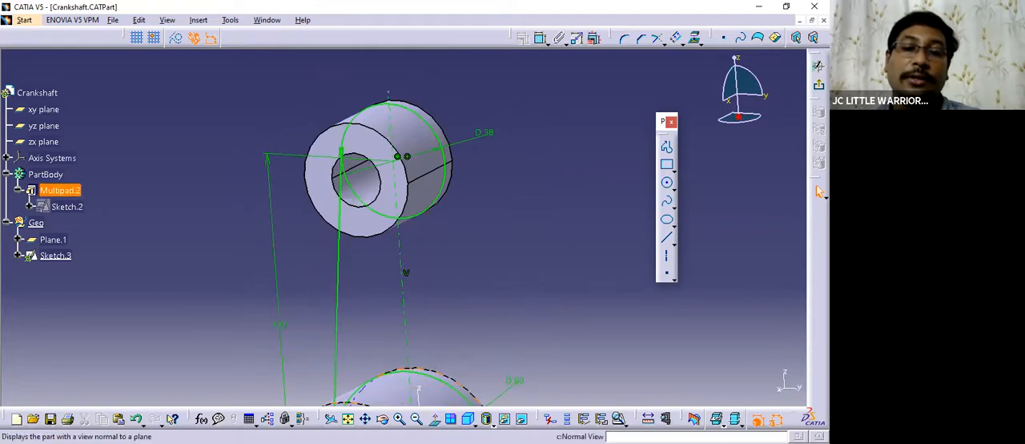
click(433, 419)
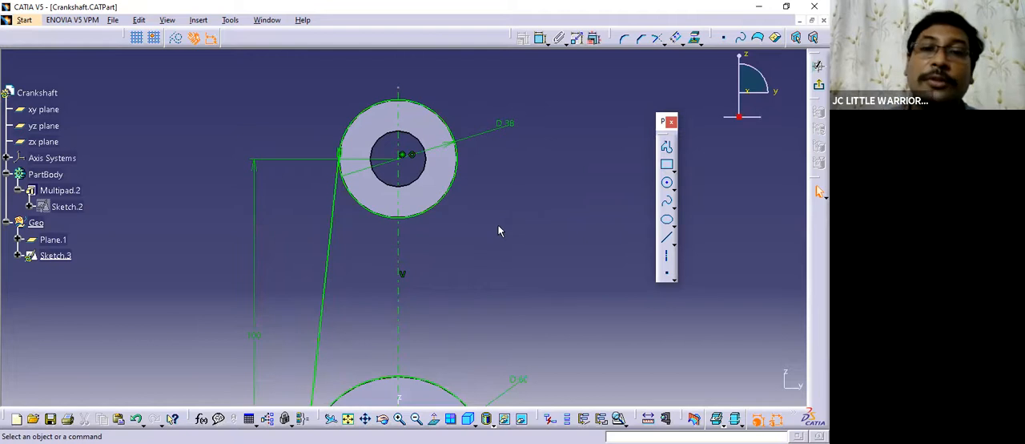
mouse_move(496, 233)
middle_down()
mouse_move(490, 249)
mouse_move(488, 192)
middle_up()
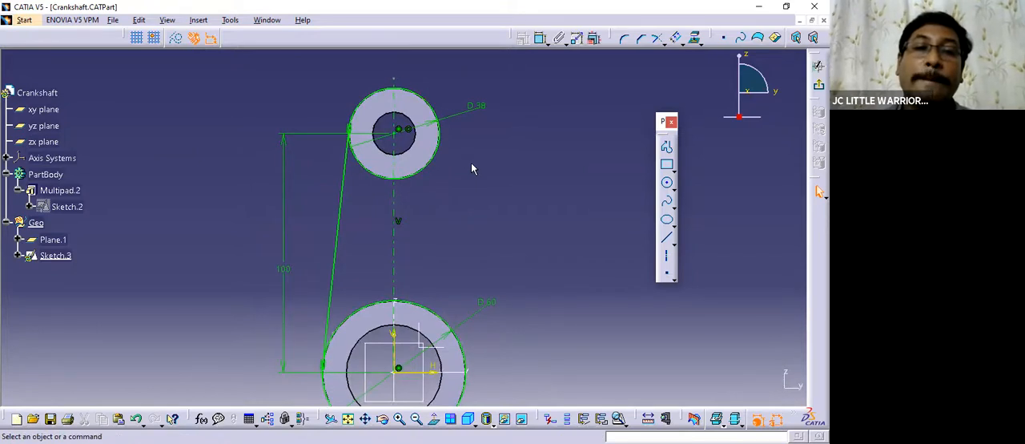
Mirror the tangent line about the vertical construction axis to form the opposite side of the arm.
click(656, 37)
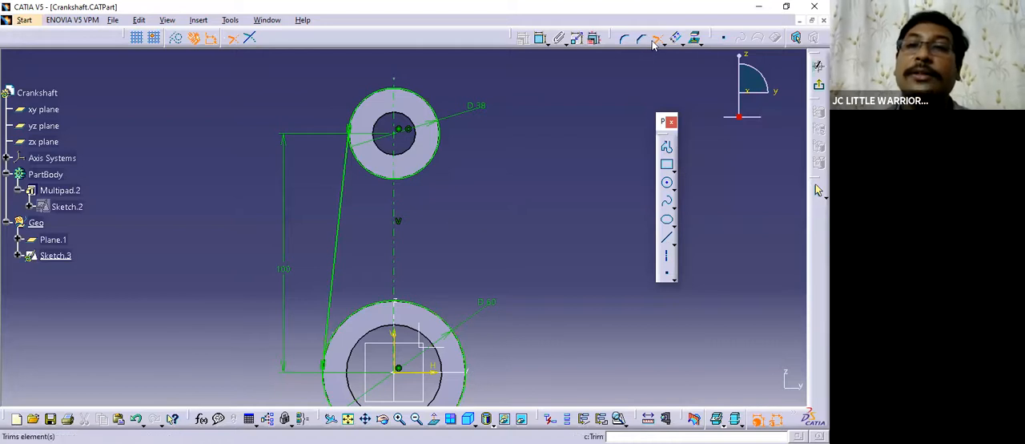
click(341, 202)
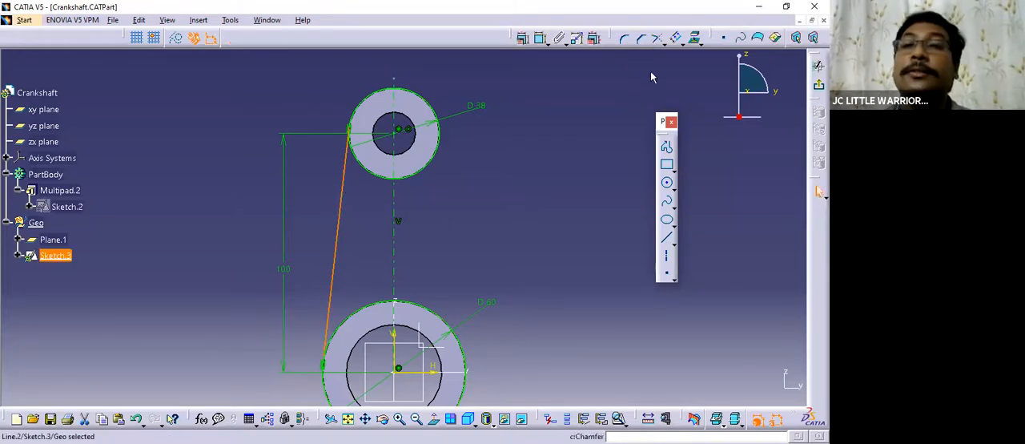
click(697, 42)
click(693, 56)
click(393, 210)
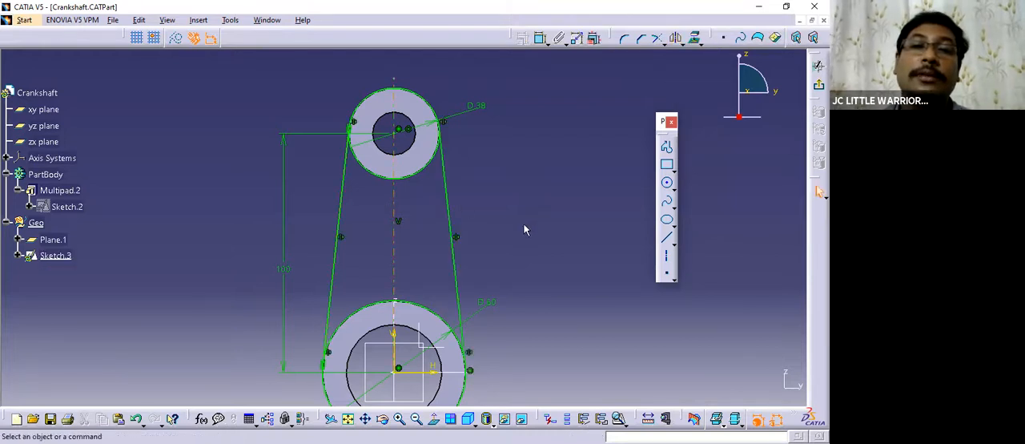
Quick-trim the upper portion of the small outer circle between the two tangent lines.
mouse_move(515, 251)
ctrl+middle_down()
mouse_move(530, 325)
mouse_move(497, 167)
mouse_move(519, 275)
ctrl+middle_up()
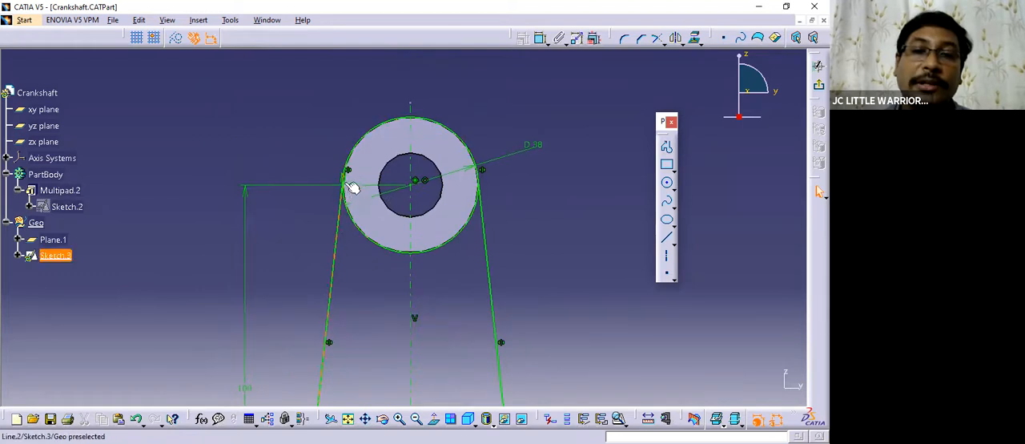
ctrl+middle_drag(483, 195, 457, 309)
ctrl+middle_drag(518, 231, 505, 157)
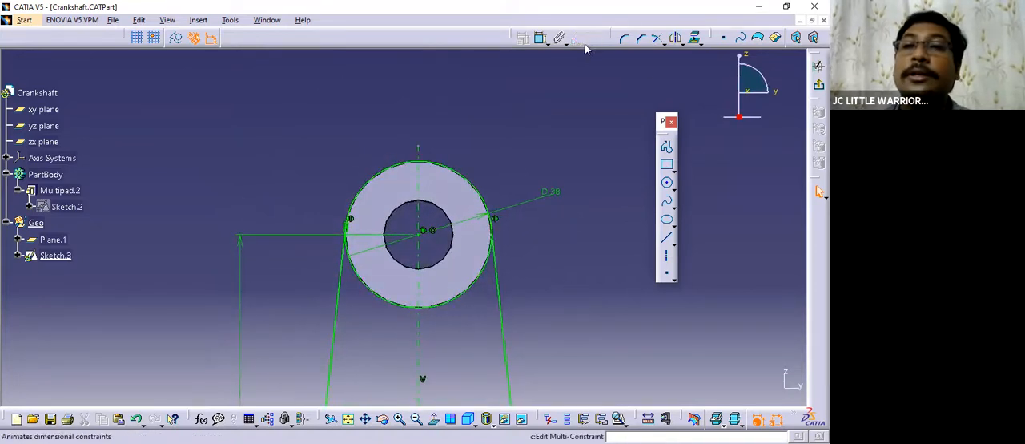
click(663, 43)
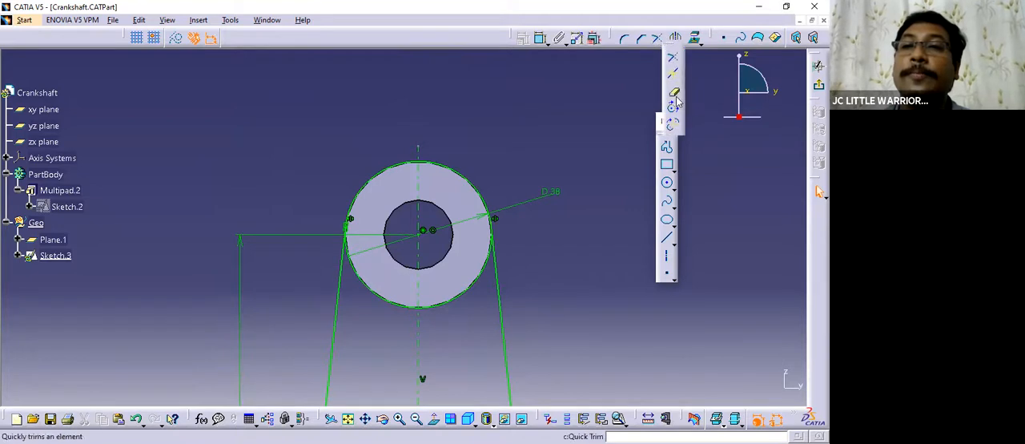
click(674, 94)
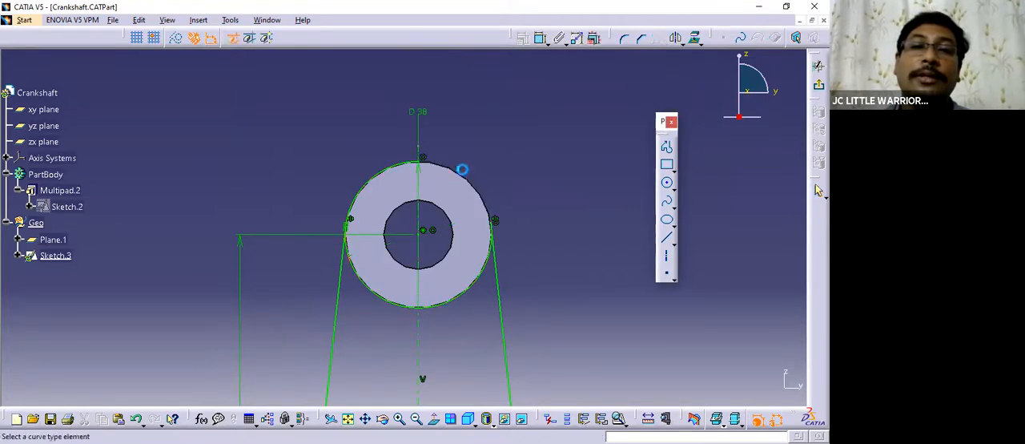
click(425, 161)
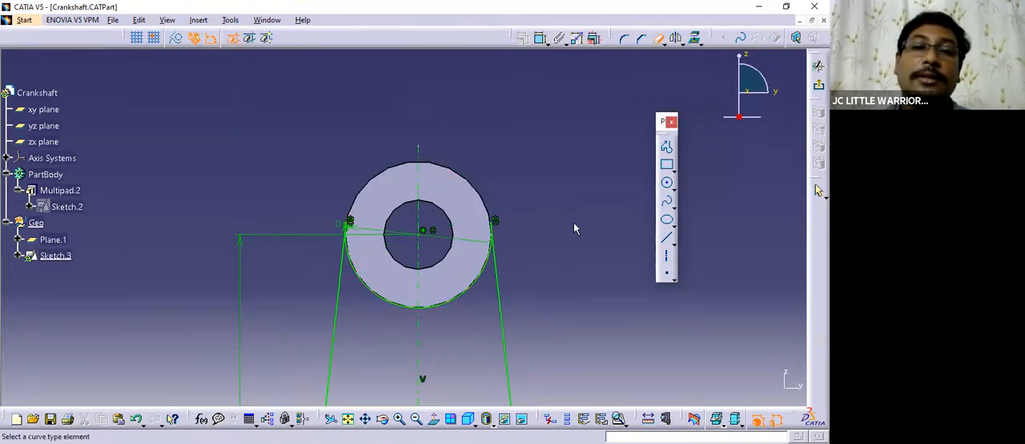
Try to quick-trim the lower portion of the large outer circle and undo the trim.
middle_drag(574, 229, 572, 165)
middle_drag(526, 293, 518, 128)
middle_drag(559, 241, 554, 29)
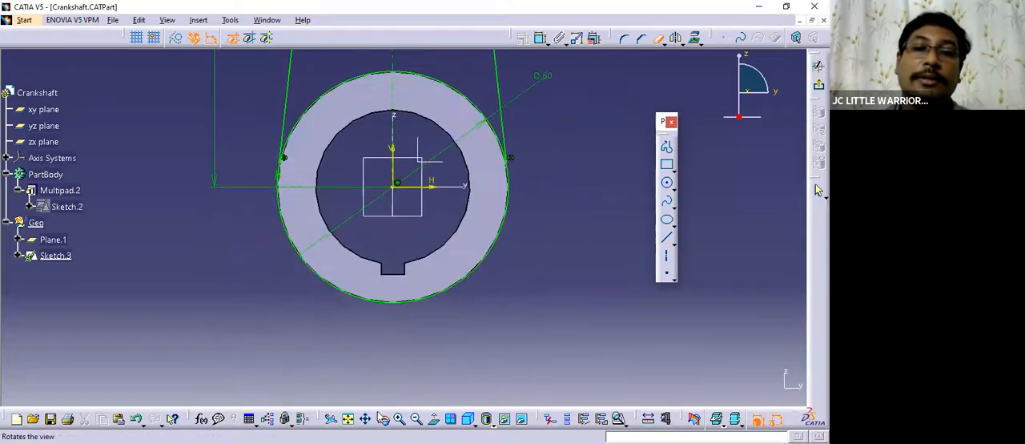
click(349, 298)
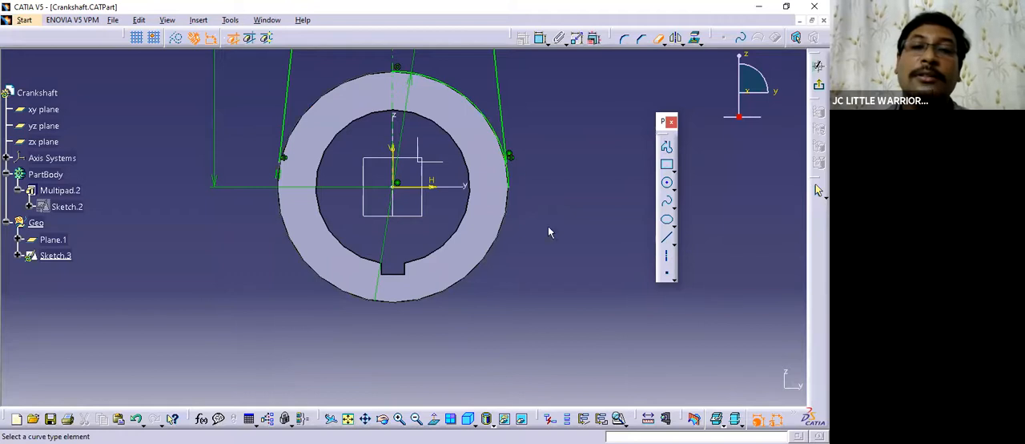
mouse_move(237, 212)
middle_down()
mouse_move(277, 233)
mouse_move(289, 170)
mouse_move(344, 159)
mouse_move(387, 263)
mouse_move(376, 276)
middle_up()
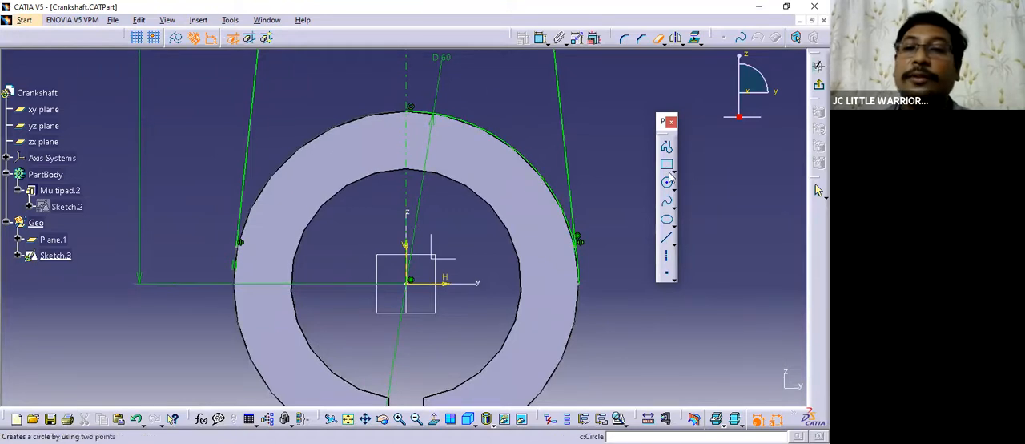
click(659, 38)
key(ctrl+z)
Constrain the mirrored line to be tangent to the large outer circle.
mouse_move(594, 225)
middle_down()
mouse_move(601, 302)
mouse_move(532, 240)
mouse_move(541, 193)
middle_up()
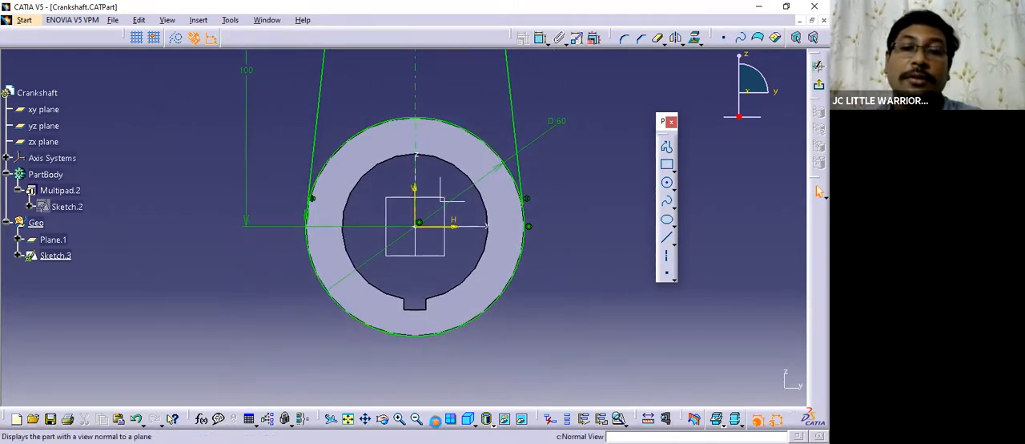
click(433, 419)
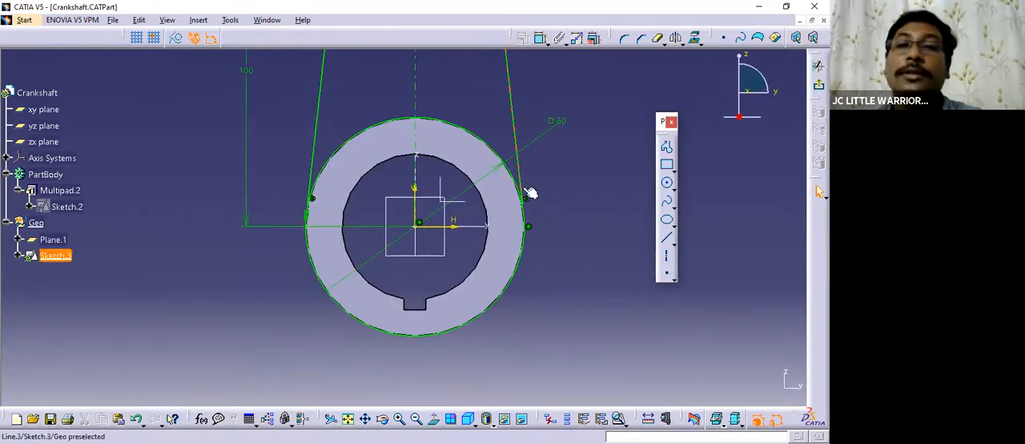
click(523, 171)
ctrl+click(522, 188)
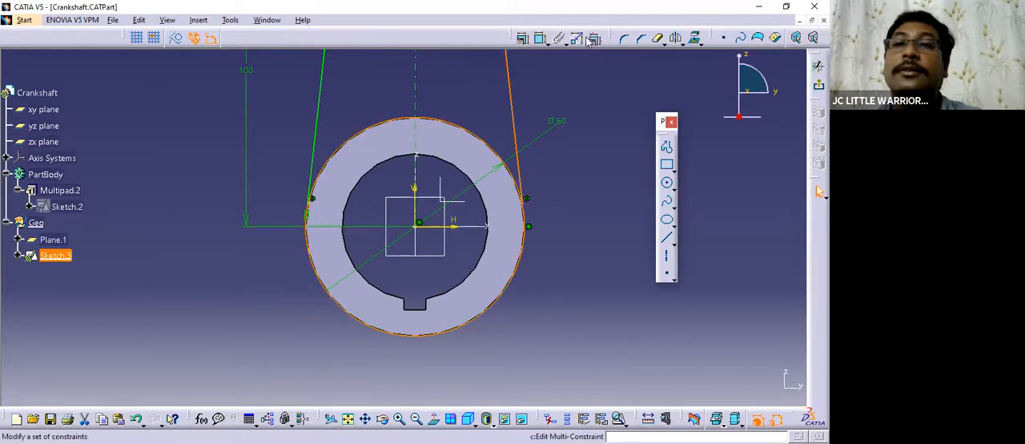
click(524, 40)
click(570, 170)
click(567, 257)
Constrain the mirrored line to be tangent to the remaining lower arc of the small outer circle.
middle_drag(568, 255, 586, 321)
mouse_move(511, 118)
middle_down()
mouse_move(473, 380)
mouse_move(473, 165)
mouse_move(435, 237)
middle_up()
click(440, 234)
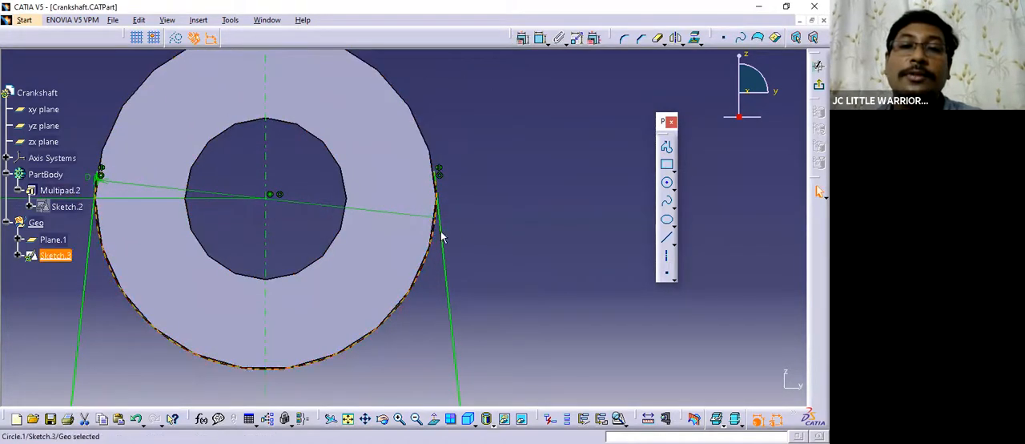
click(522, 38)
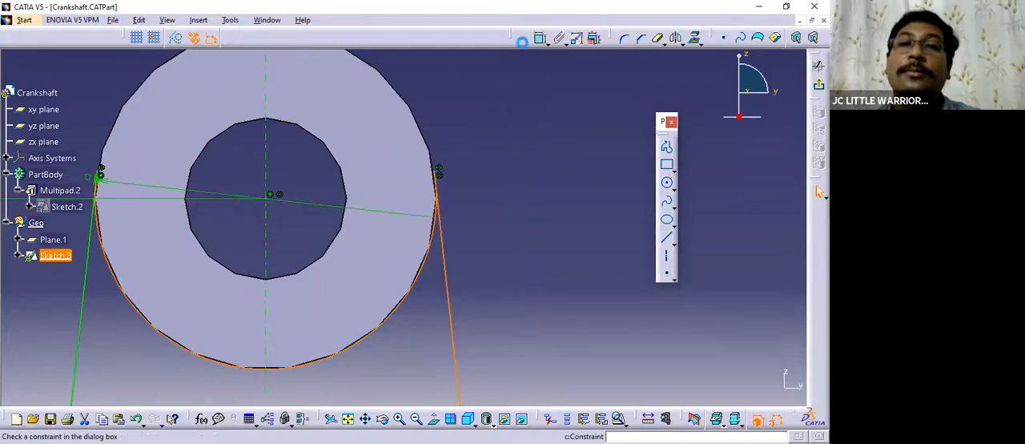
click(571, 170)
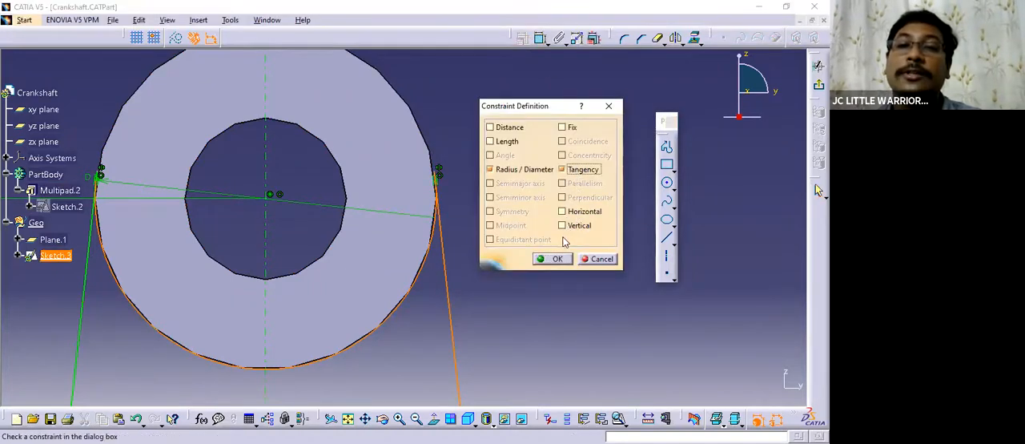
click(552, 259)
Quick-trim the lower portion of the large outer circle below the two tangent lines.
mouse_move(510, 281)
middle_down()
mouse_move(566, 195)
mouse_move(546, 134)
mouse_move(544, 187)
mouse_move(515, 155)
middle_up()
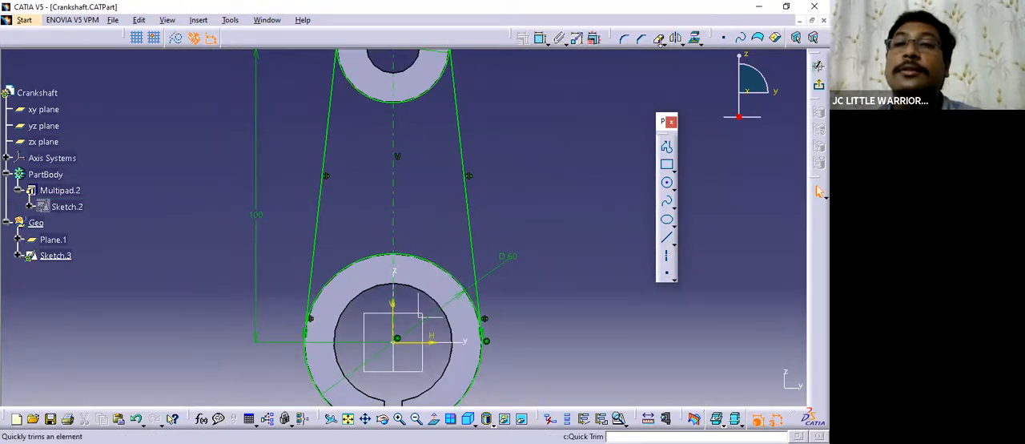
click(658, 38)
middle_drag(569, 245, 565, 113)
click(352, 300)
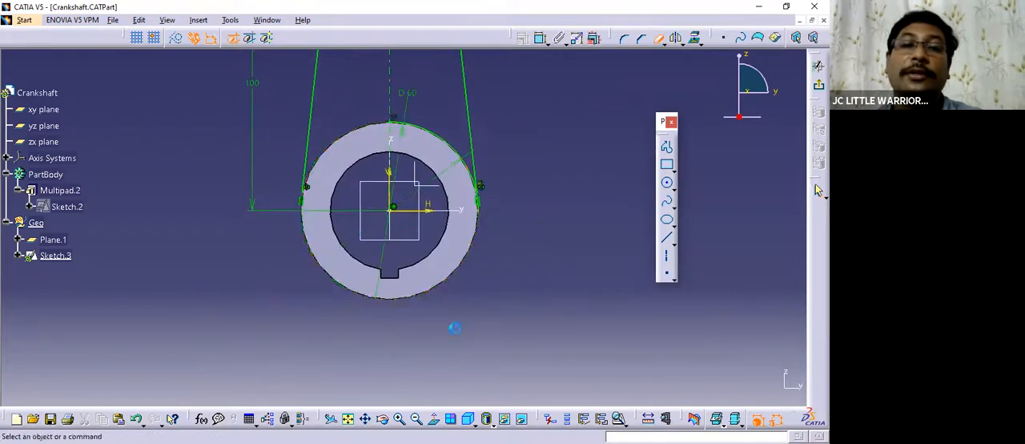
Trim the large circle's upper arc and the left tangent line to each other at their lower meeting point.
middle_drag(508, 305, 511, 233)
mouse_move(601, 269)
middle_down()
mouse_move(519, 251)
mouse_move(520, 240)
middle_up()
middle_drag(464, 212, 458, 261)
middle_drag(112, 215, 337, 221)
click(434, 418)
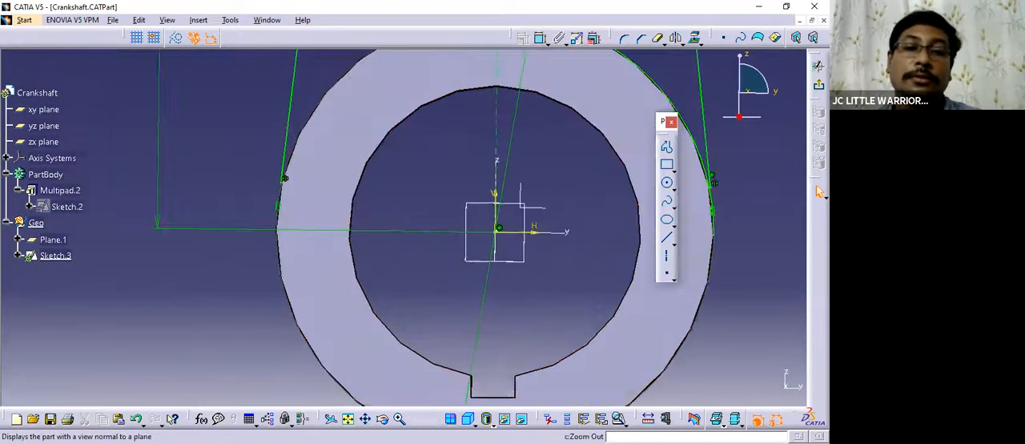
mouse_move(462, 253)
middle_down()
mouse_move(412, 276)
mouse_move(413, 340)
middle_up()
middle_drag(636, 120, 611, 177)
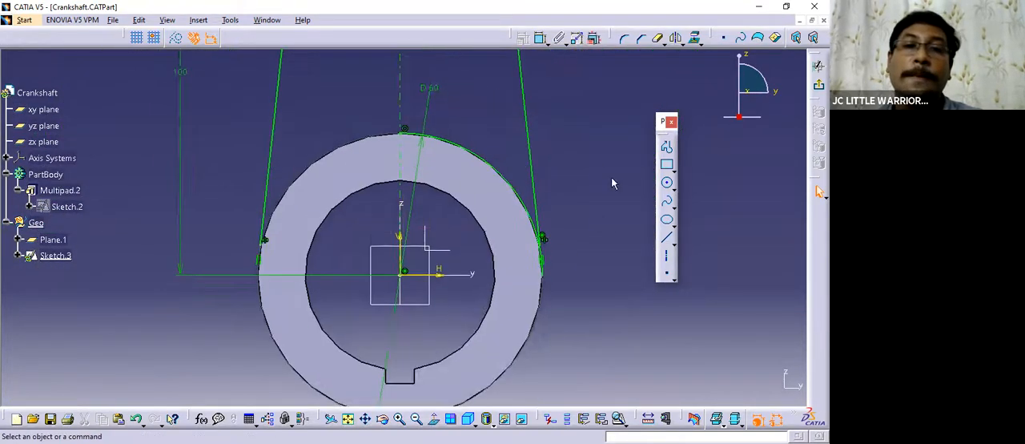
click(662, 43)
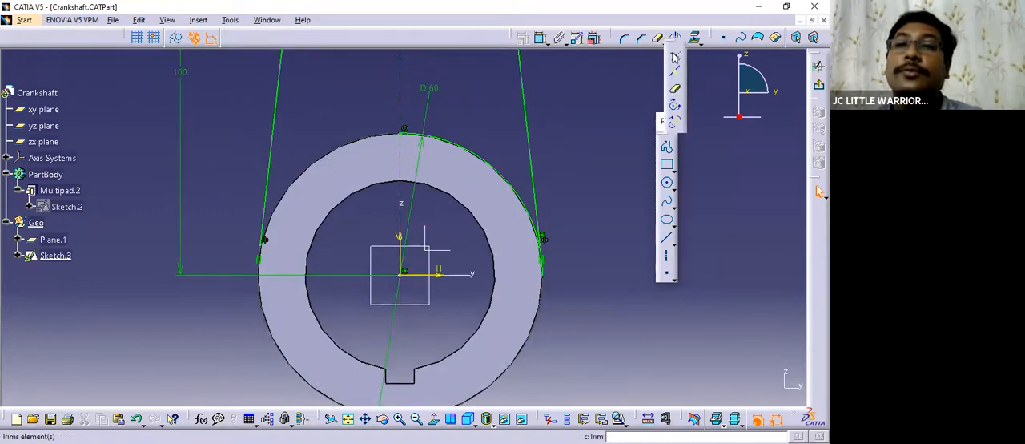
click(678, 92)
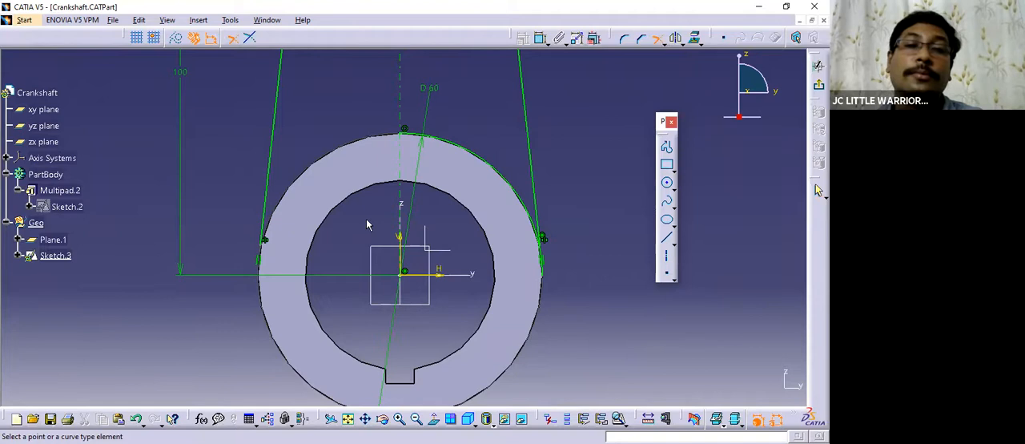
click(654, 42)
click(442, 141)
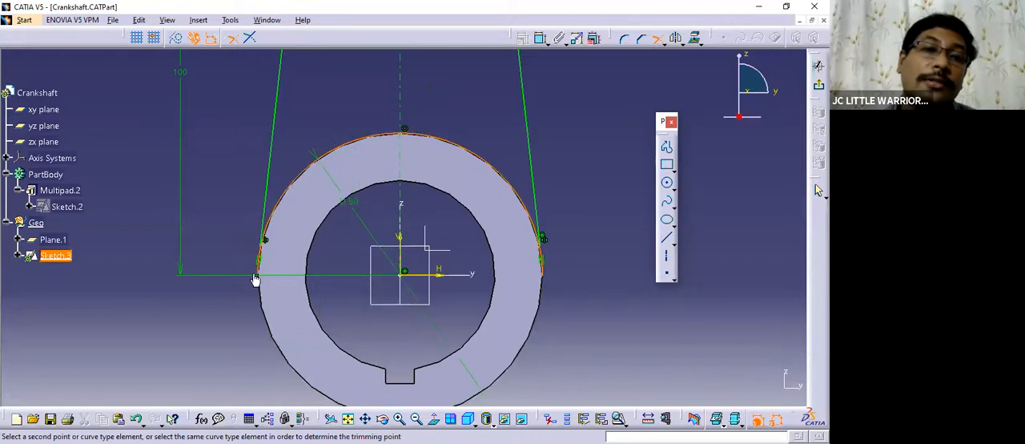
middle_drag(258, 275, 320, 197)
middle_drag(361, 245, 329, 279)
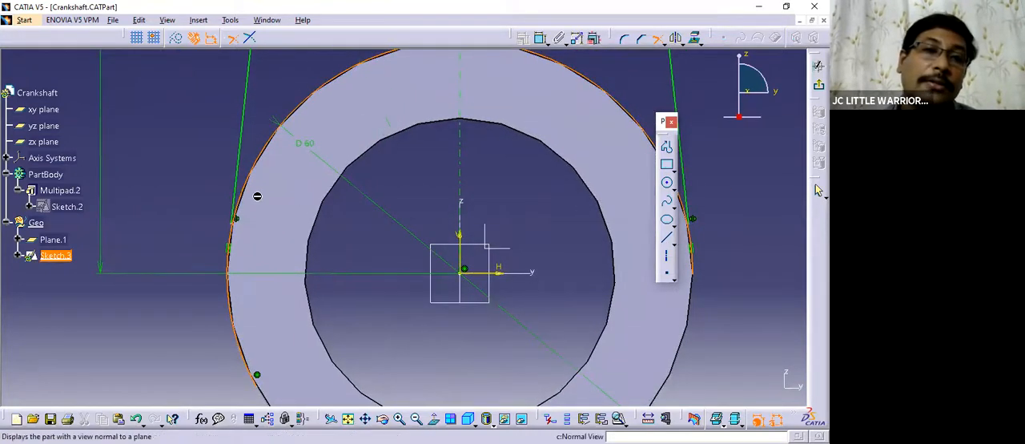
click(238, 168)
Trim the right tangent line against the large circle's arc and the small circle's arc to close both right-hand corners.
middle_drag(205, 174, 262, 180)
mouse_move(272, 236)
middle_down()
mouse_move(325, 233)
mouse_move(224, 208)
middle_up()
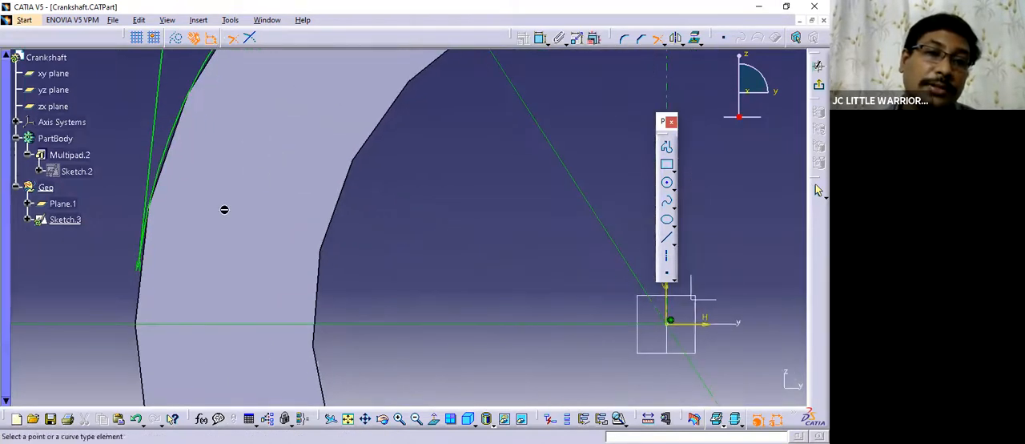
middle_drag(164, 218, 336, 226)
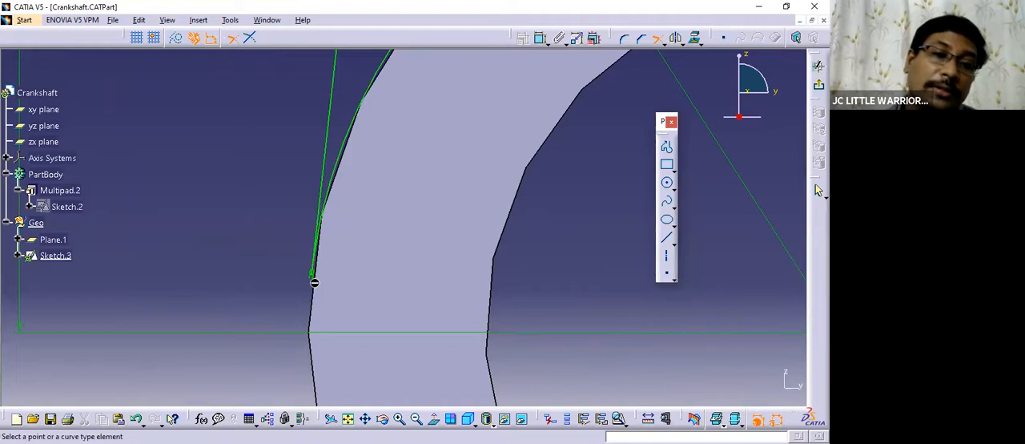
mouse_move(291, 247)
middle_down()
mouse_move(297, 297)
mouse_move(273, 238)
mouse_move(487, 265)
mouse_move(462, 224)
mouse_move(417, 252)
mouse_move(408, 321)
middle_up()
click(433, 418)
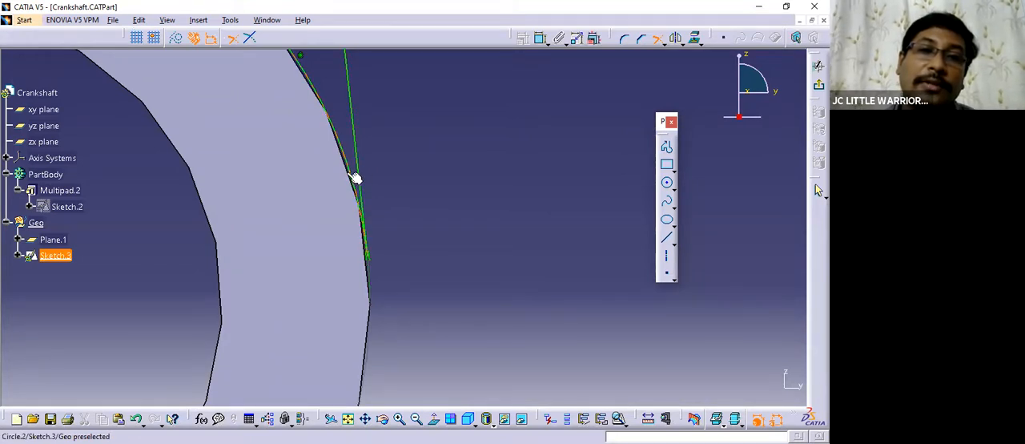
middle_drag(391, 180, 395, 280)
middle_drag(399, 110, 442, 144)
middle_drag(443, 173, 465, 153)
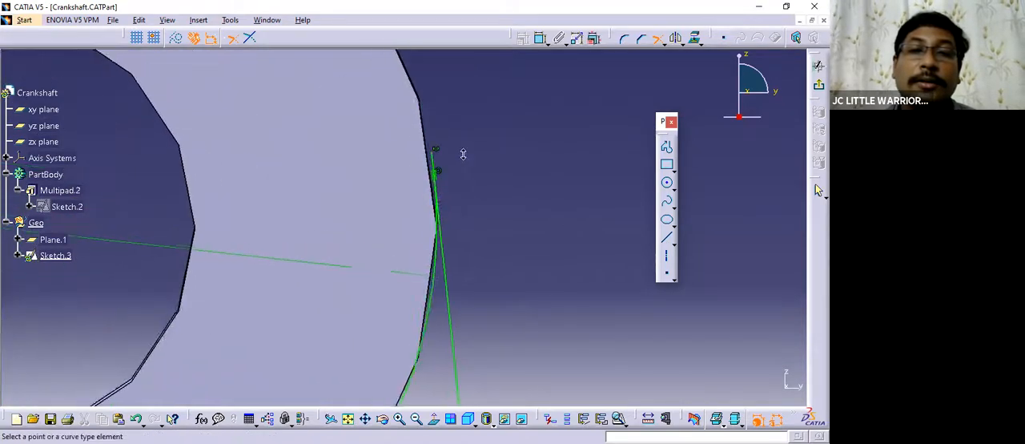
click(456, 263)
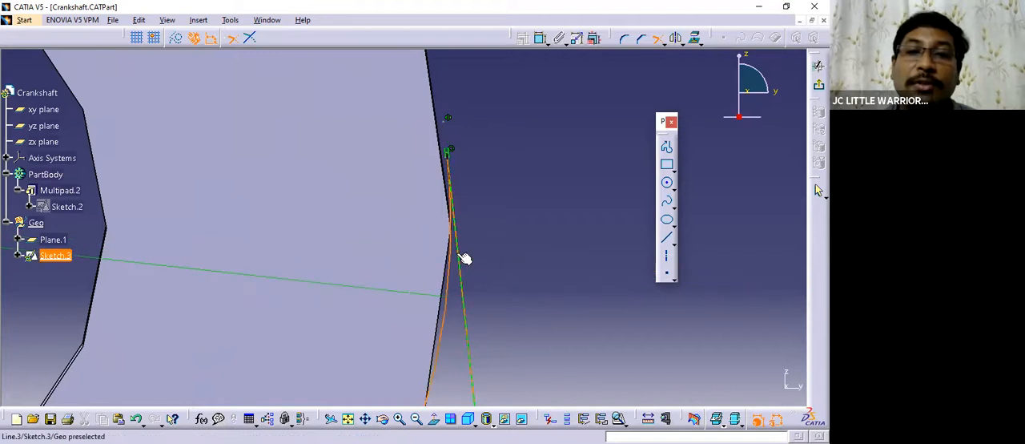
click(456, 253)
Trim the small circle's arc and the left tangent line to each other at their upper meeting point.
middle_drag(508, 222, 470, 206)
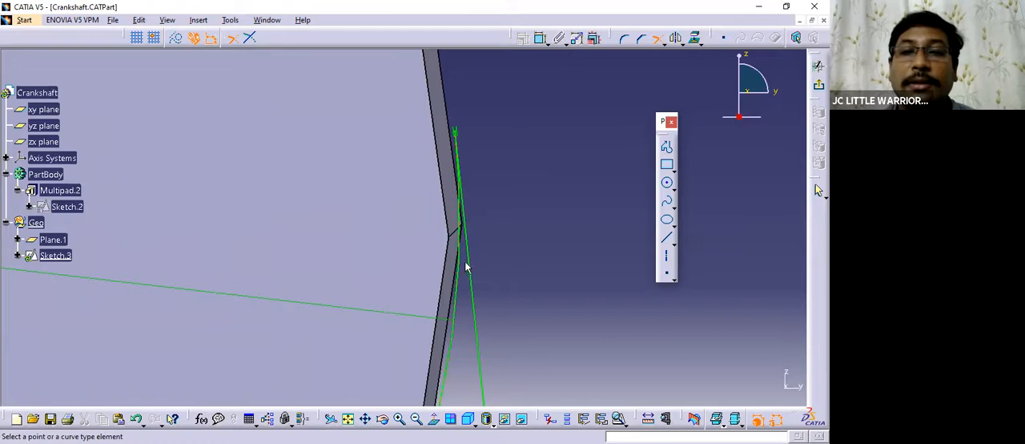
middle_drag(510, 176, 552, 345)
middle_click(293, 250)
middle_drag(281, 182, 364, 60)
middle_drag(188, 197, 321, 188)
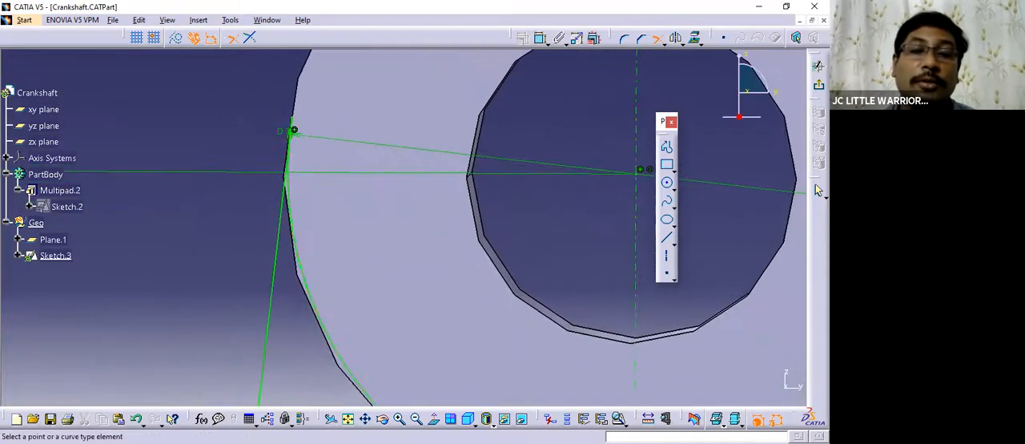
click(435, 422)
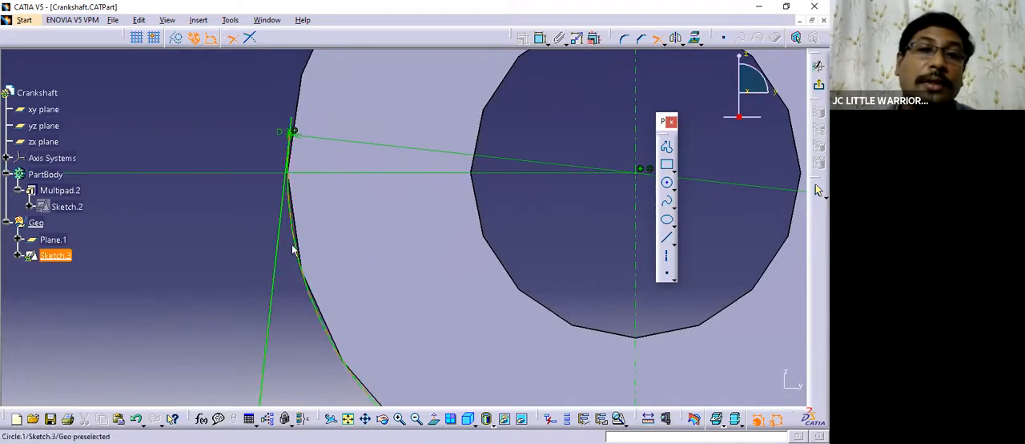
click(295, 231)
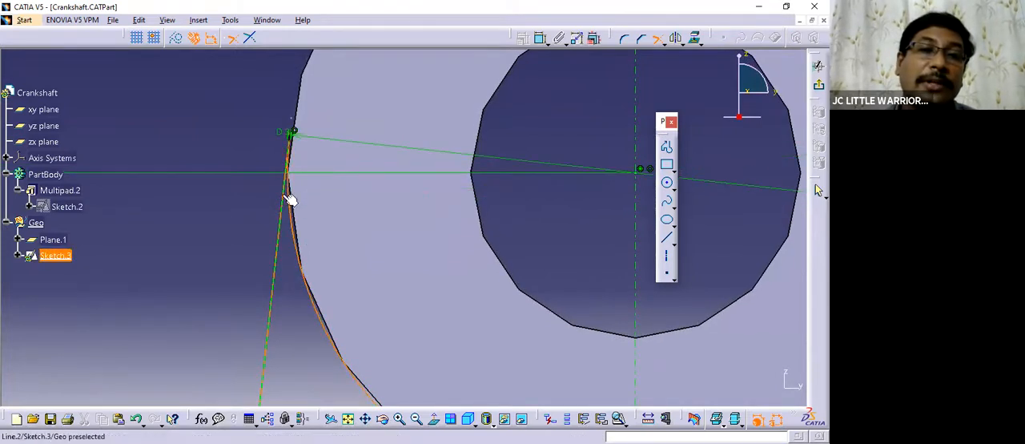
click(284, 196)
Run Sketch Analysis on the whole arm sketch and check whether its implicit profile is closed.
mouse_move(236, 191)
middle_down()
mouse_move(320, 350)
mouse_move(447, 338)
middle_up()
middle_drag(433, 328, 312, 237)
middle_drag(476, 318, 471, 265)
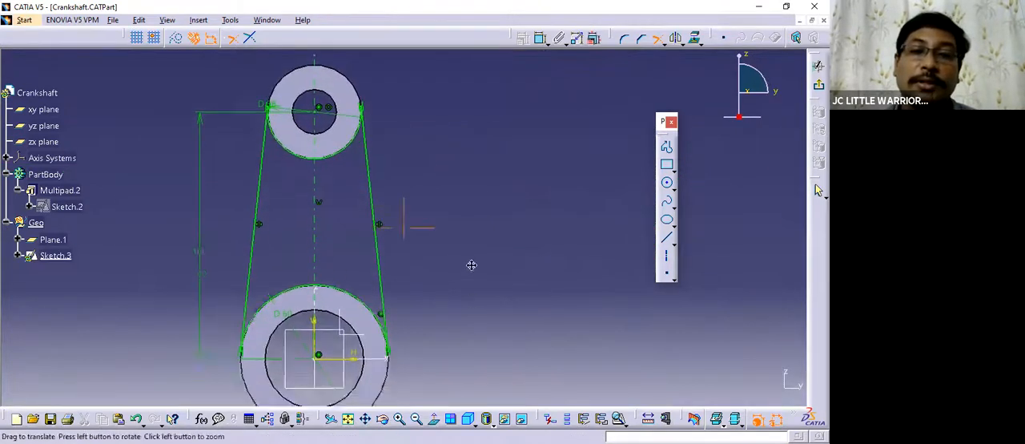
mouse_move(407, 239)
middle_down()
mouse_move(390, 261)
mouse_move(412, 258)
mouse_move(413, 285)
middle_up()
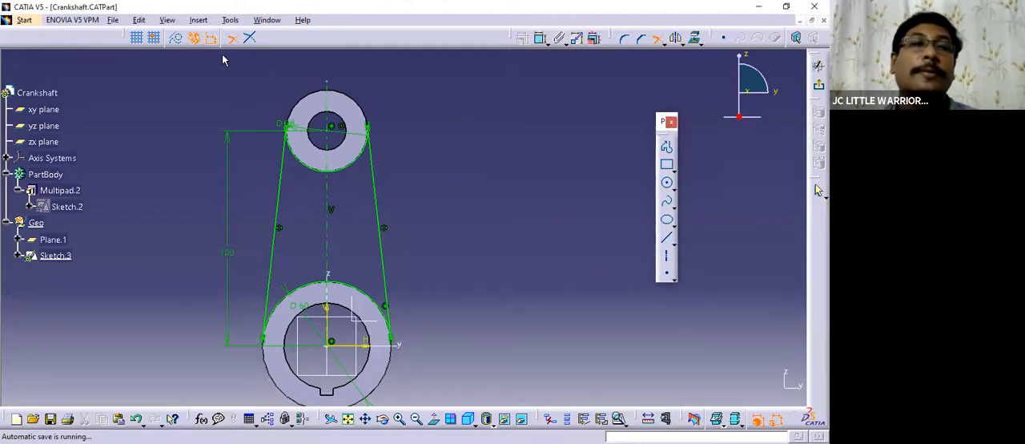
click(230, 19)
click(264, 202)
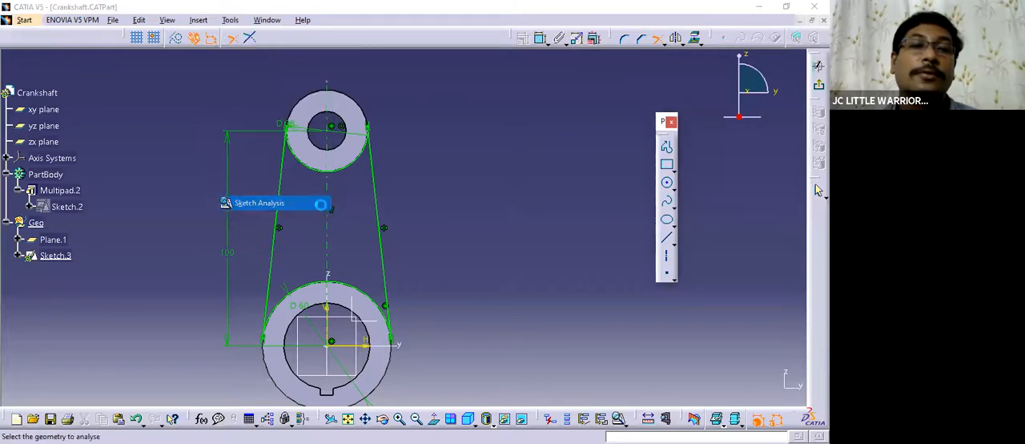
drag(577, 97, 513, 72)
middle_drag(309, 236, 263, 210)
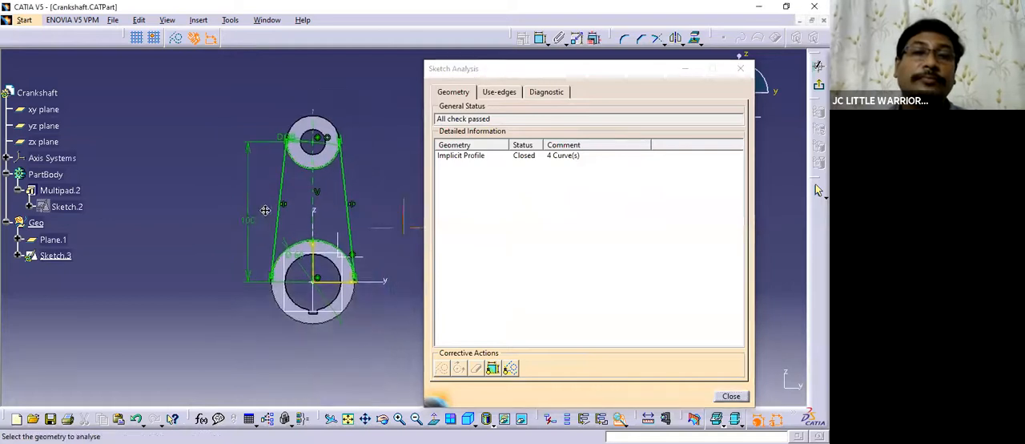
click(460, 155)
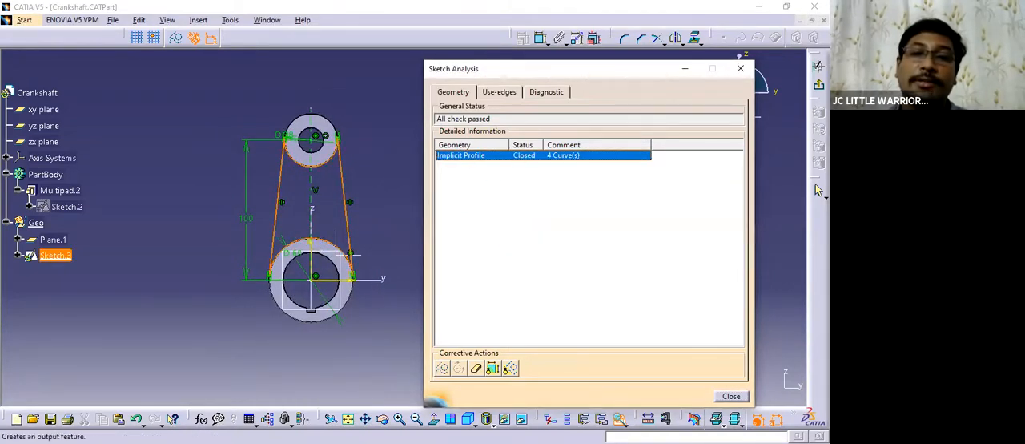
click(738, 71)
Exit the arm sketch and pad its profile (Sketch.3) by 12 mm in the PartBody.
mouse_move(416, 247)
middle_down()
mouse_move(478, 238)
mouse_move(445, 214)
mouse_move(481, 268)
mouse_move(485, 223)
mouse_move(481, 297)
mouse_move(531, 314)
mouse_move(486, 287)
mouse_move(683, 300)
mouse_move(478, 274)
middle_up()
click(818, 84)
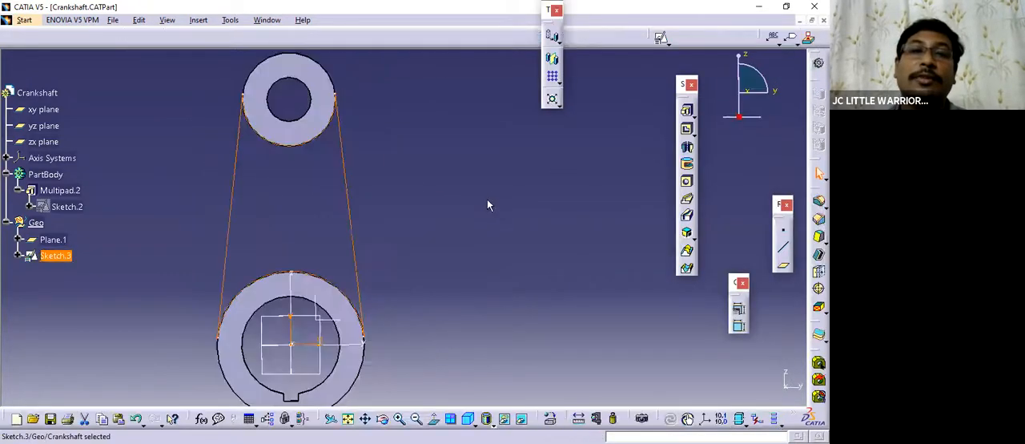
mouse_move(406, 241)
middle_down()
mouse_move(366, 235)
mouse_move(437, 225)
mouse_move(457, 238)
mouse_move(441, 224)
mouse_move(291, 215)
mouse_move(366, 263)
mouse_move(368, 224)
mouse_move(417, 273)
mouse_move(434, 238)
mouse_move(416, 224)
mouse_move(480, 208)
middle_up()
click(688, 111)
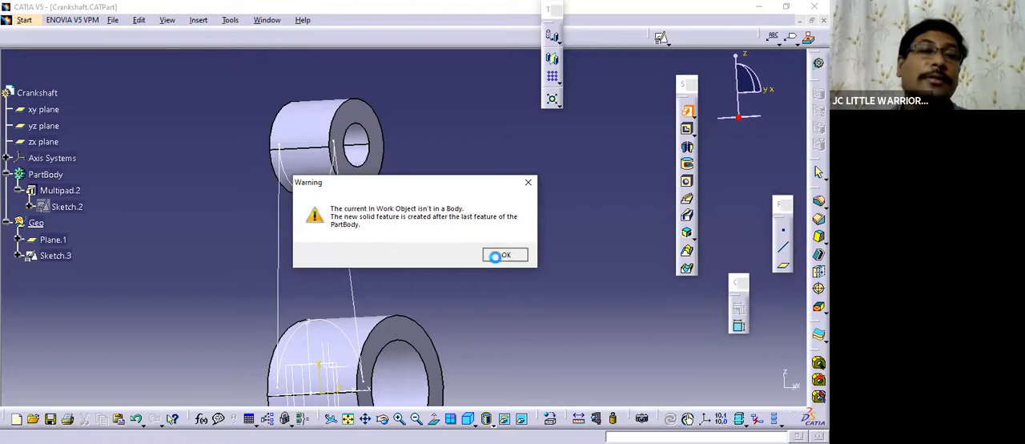
click(500, 255)
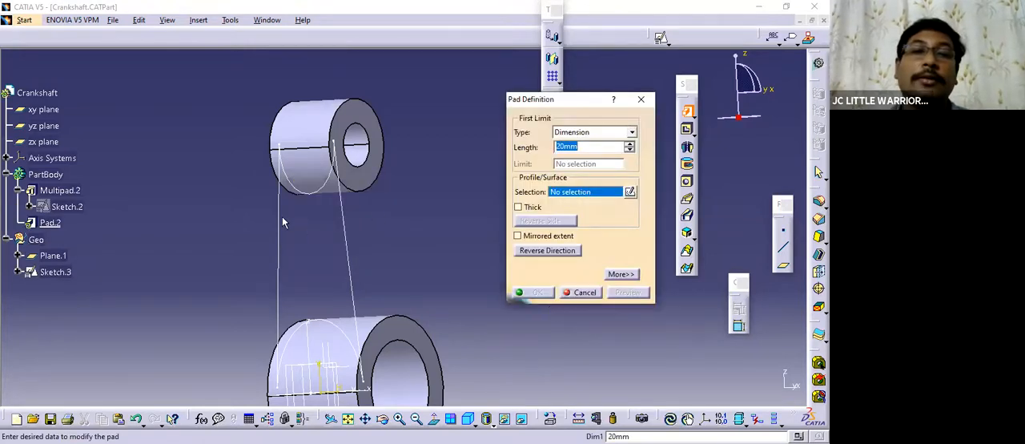
click(386, 241)
text(12)
click(625, 294)
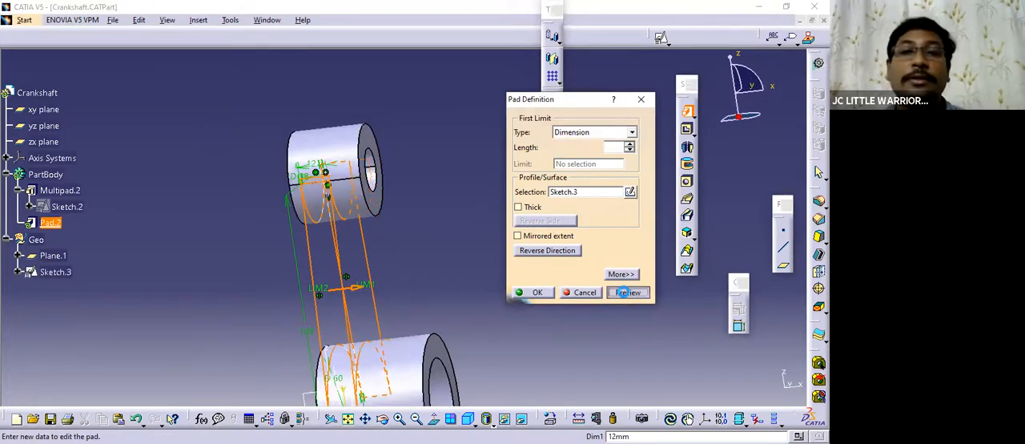
click(536, 291)
Save the Crankshaft part with the padded connecting arm.
middle_drag(449, 230, 417, 184)
key(ctrl+s)
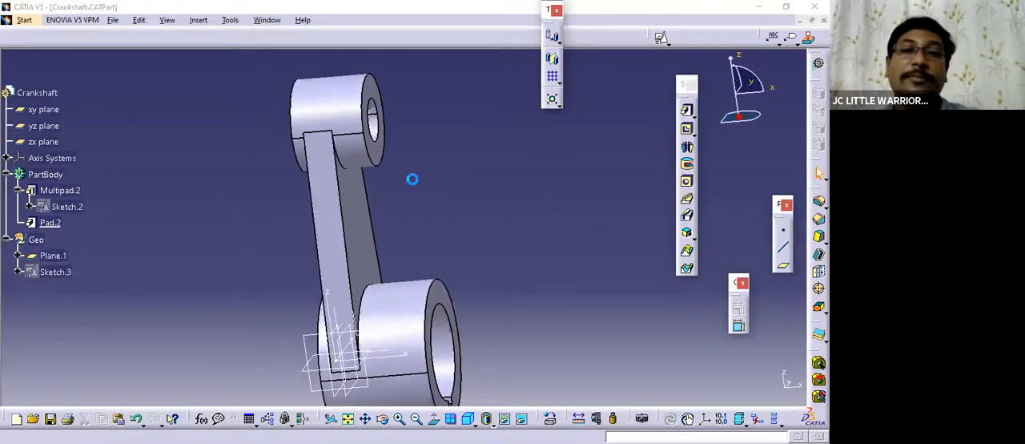
mouse_move(420, 189)
middle_down()
mouse_move(368, 236)
mouse_move(408, 241)
mouse_move(407, 201)
mouse_move(343, 233)
mouse_move(374, 232)
mouse_move(412, 197)
middle_up()
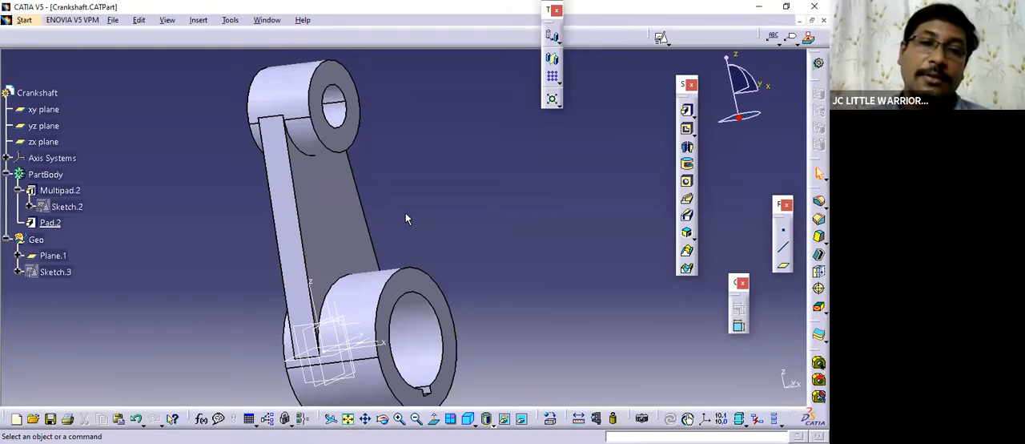
mouse_move(382, 199)
middle_down()
mouse_move(418, 195)
mouse_move(374, 192)
middle_up()
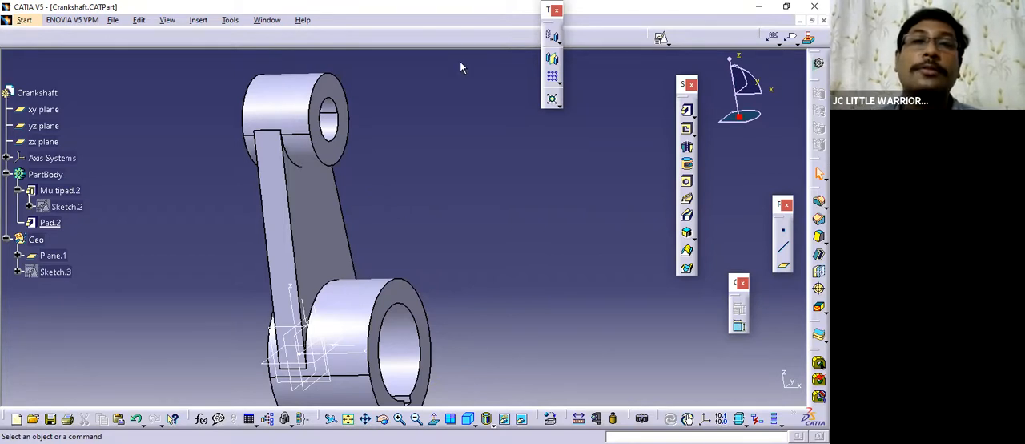
Switch to the Practicce Parts drawing and examine the rib between the two bosses in the isometric picture.
key(alt+Tab)
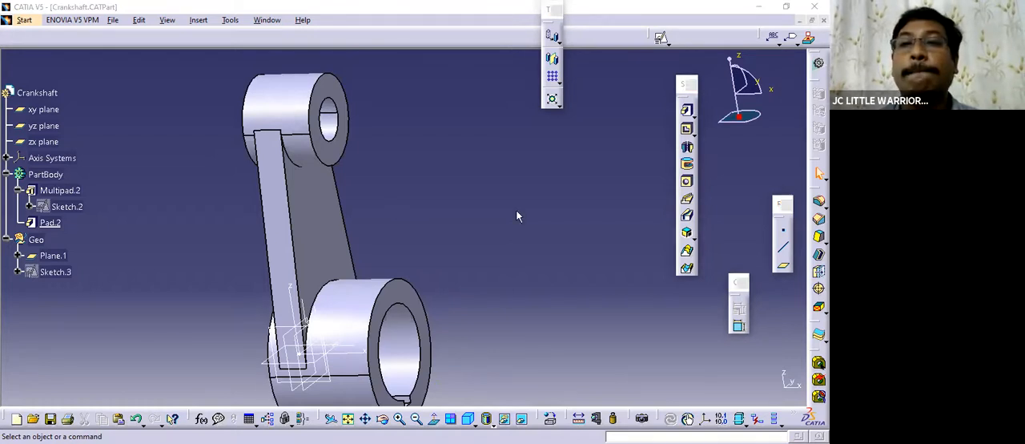
middle_drag(383, 203, 370, 132)
middle_drag(357, 165, 268, 243)
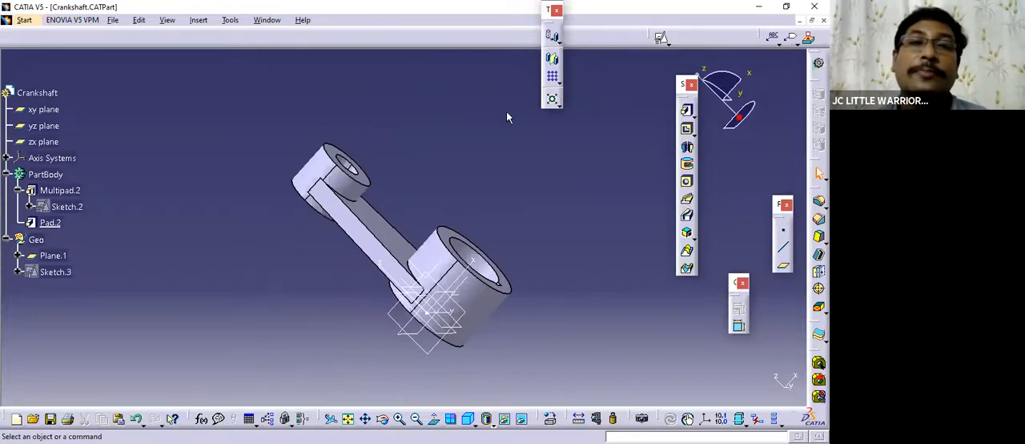
click(266, 19)
click(312, 96)
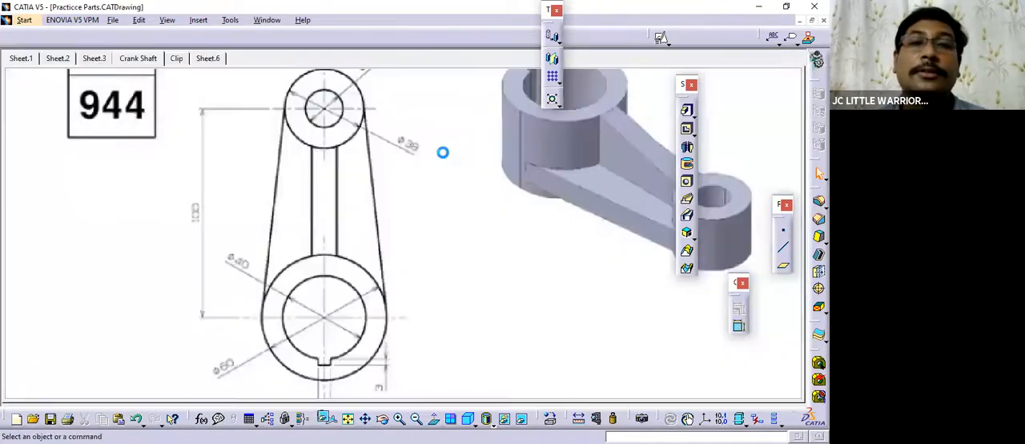
mouse_move(513, 295)
middle_down()
mouse_move(443, 300)
mouse_move(340, 279)
mouse_move(318, 261)
middle_up()
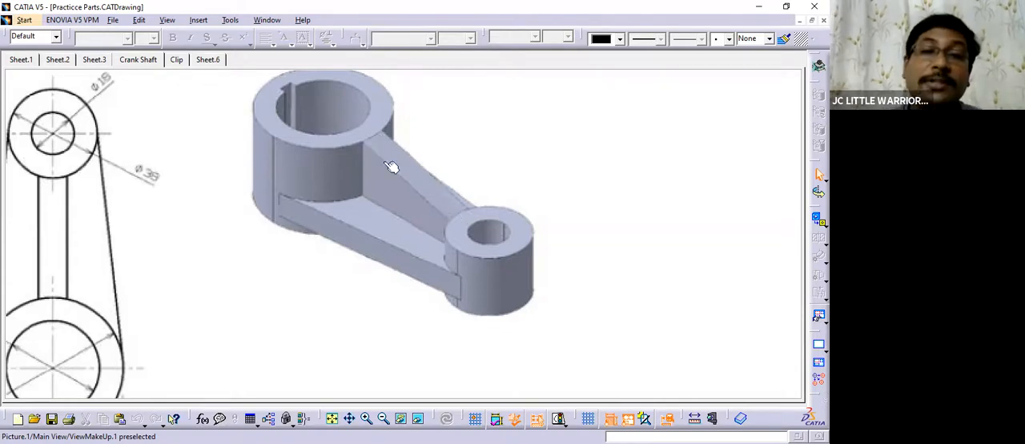
ctrl+middle_drag(342, 293, 327, 274)
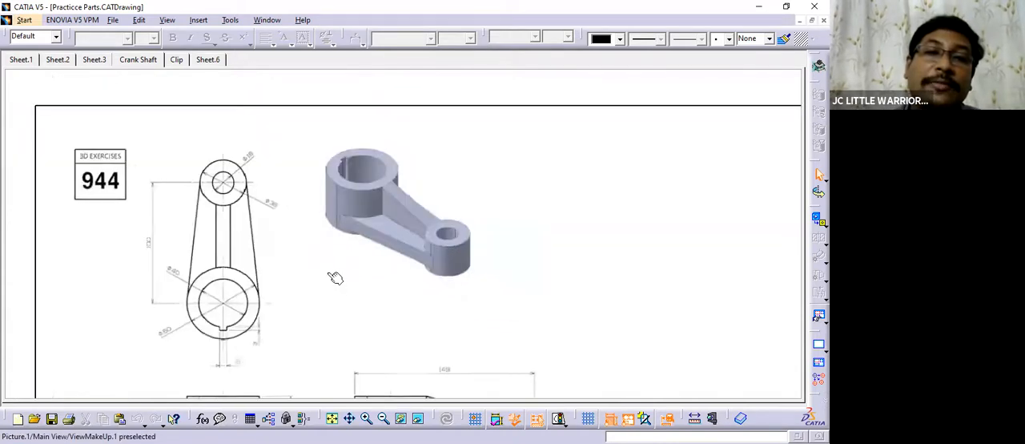
Examine the drawing's front and side views for the shape and dimensions of the sloped rib above the arm.
middle_drag(282, 294, 301, 228)
mouse_move(337, 250)
middle_down()
mouse_move(330, 230)
mouse_move(307, 279)
mouse_move(309, 248)
middle_up()
middle_drag(336, 291, 323, 228)
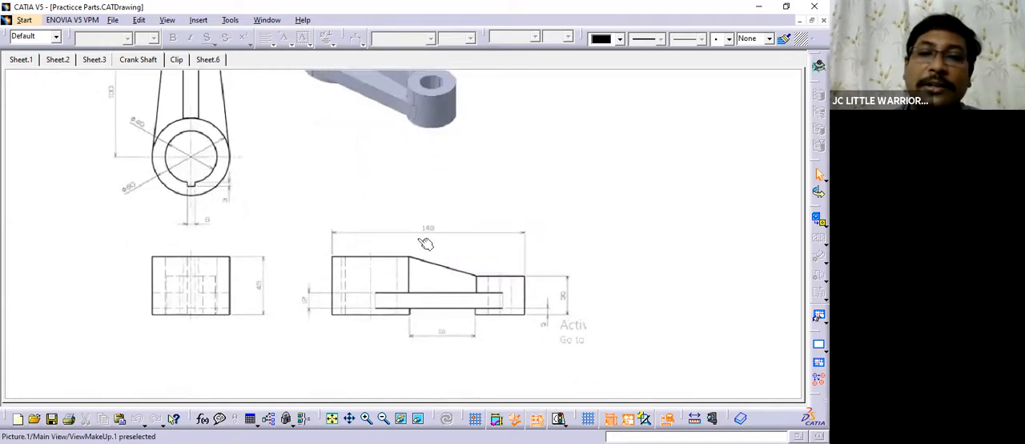
middle_drag(324, 195, 491, 311)
middle_drag(442, 278, 467, 315)
mouse_move(468, 314)
ctrl+middle_down()
mouse_move(472, 286)
mouse_move(443, 252)
ctrl+middle_up()
ctrl+middle_drag(443, 251, 448, 267)
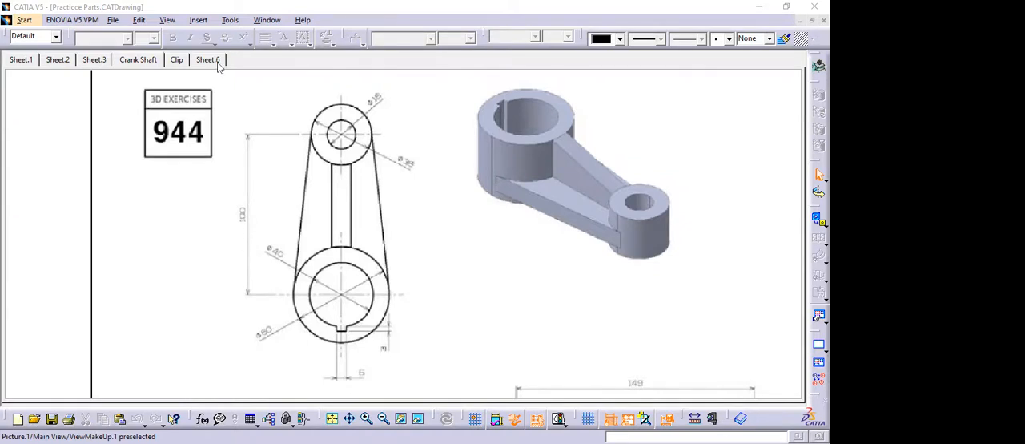
Switch back to the Crankshaft part and examine the zx plane through both bosses, including in the standard right view.
click(266, 20)
click(286, 114)
middle_drag(325, 286, 215, 215)
middle_drag(366, 268, 282, 185)
click(49, 144)
middle_drag(467, 323, 389, 259)
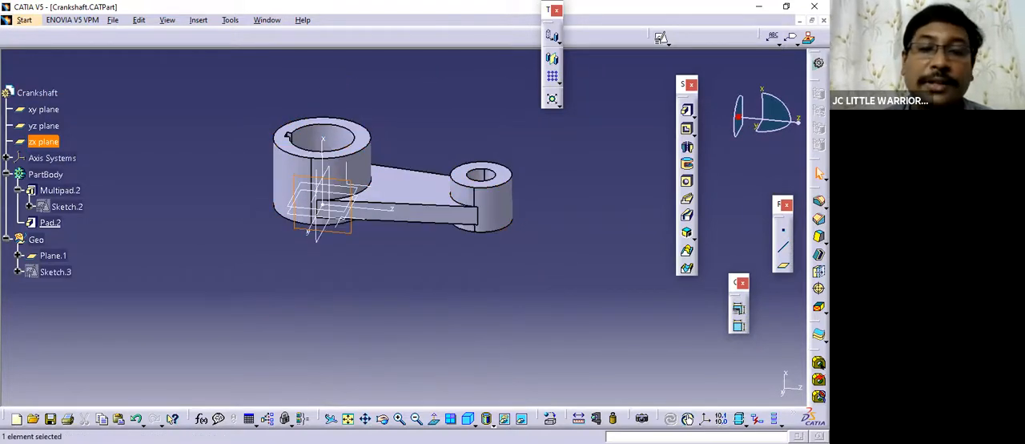
click(486, 418)
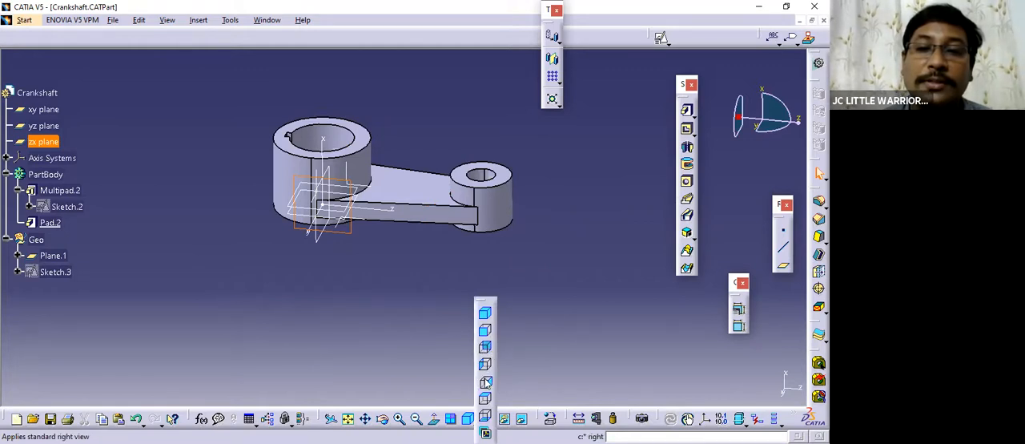
click(485, 382)
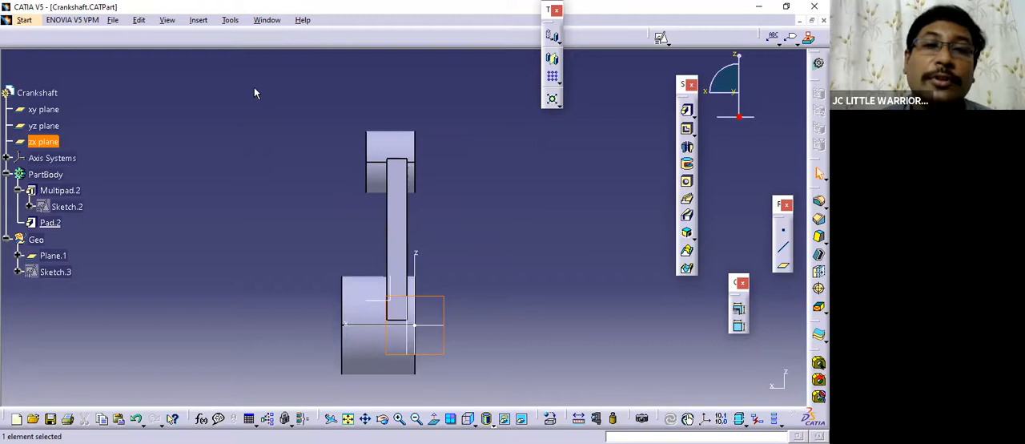
click(281, 72)
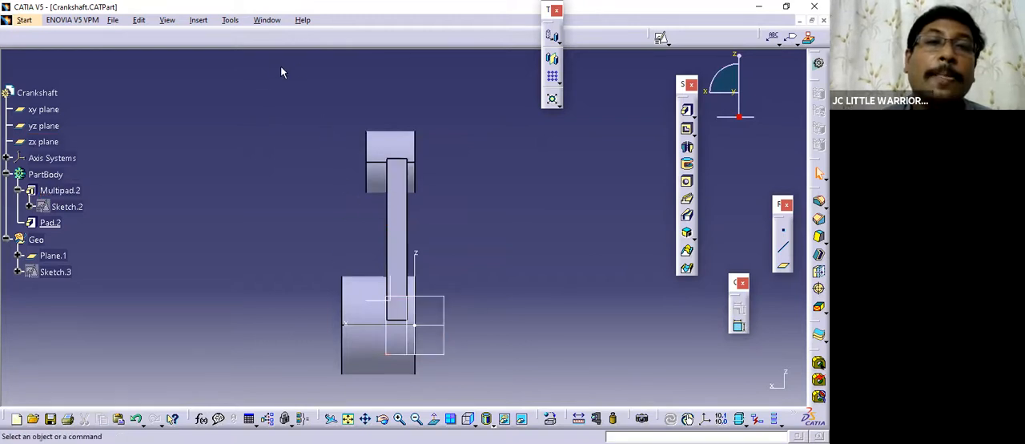
Check the Practicce Parts drawing again, return to the Crankshaft part and examine the arm and zx plane from several angles.
click(267, 20)
click(305, 96)
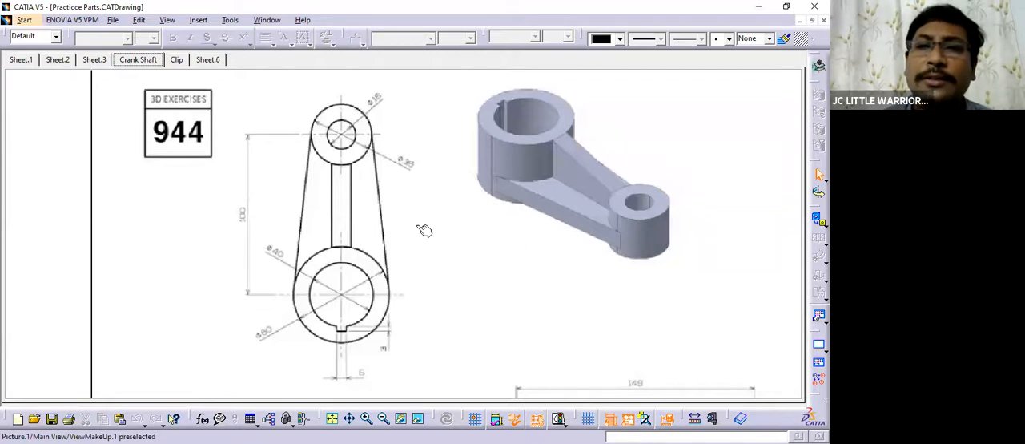
click(265, 21)
click(320, 114)
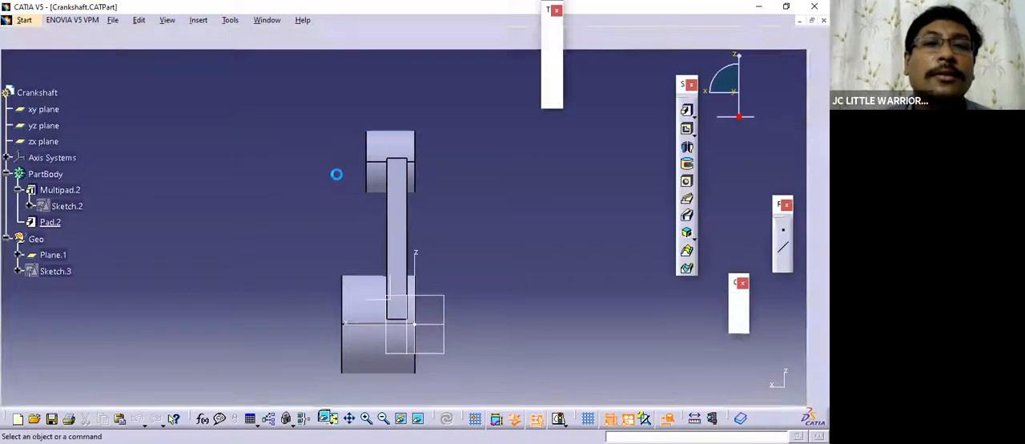
middle_drag(477, 270, 353, 204)
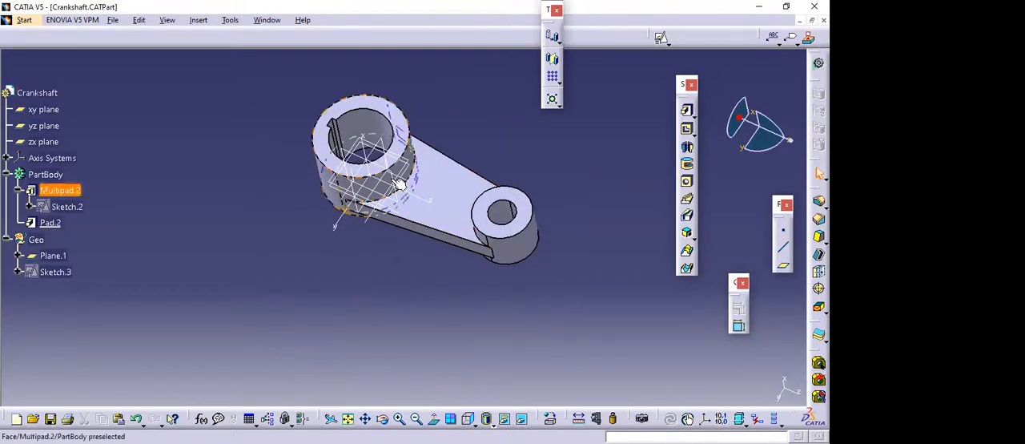
middle_drag(472, 225, 445, 214)
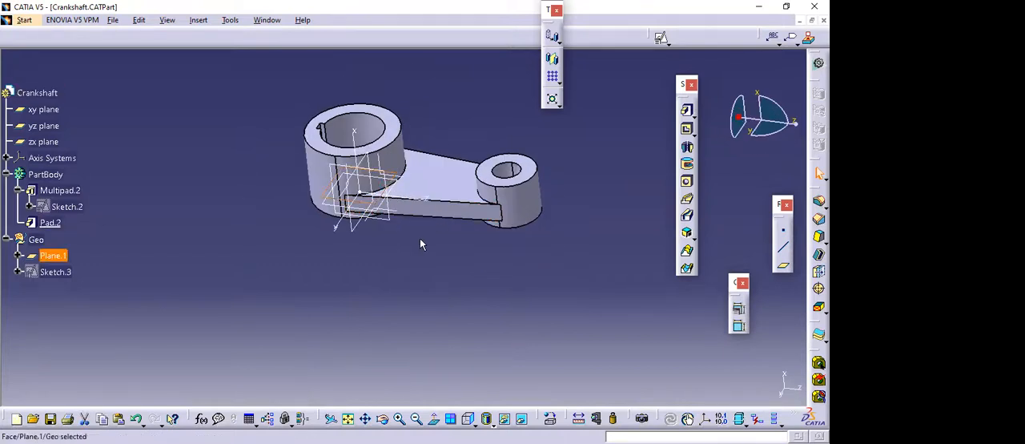
middle_drag(344, 254, 336, 272)
middle_drag(452, 289, 399, 237)
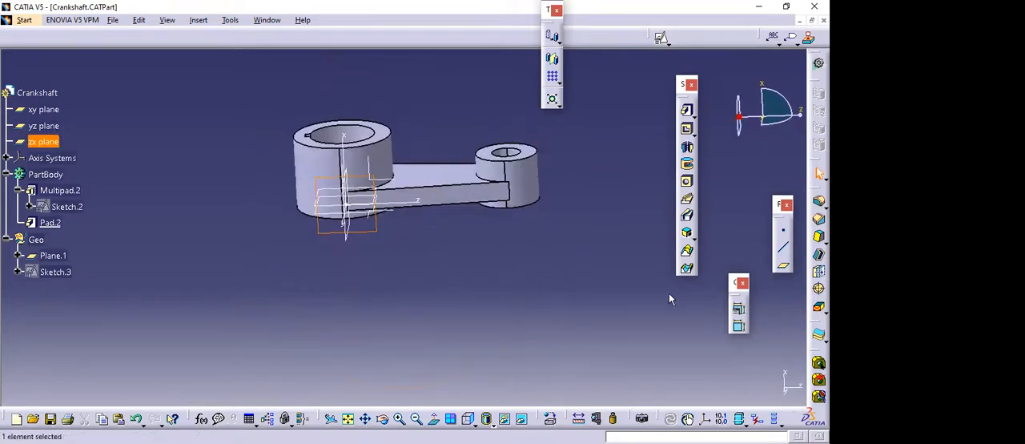
click(540, 272)
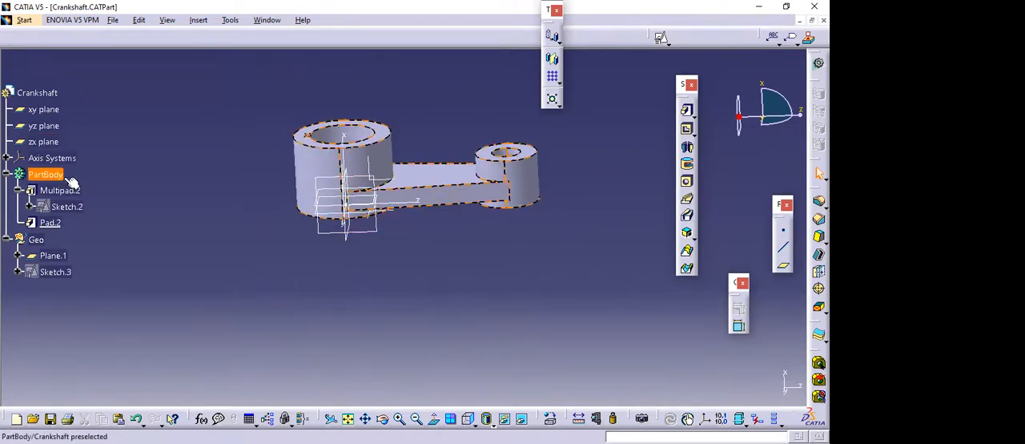
Create a positioned sketch on the zx plane with Swap and Reverse V enabled.
click(49, 140)
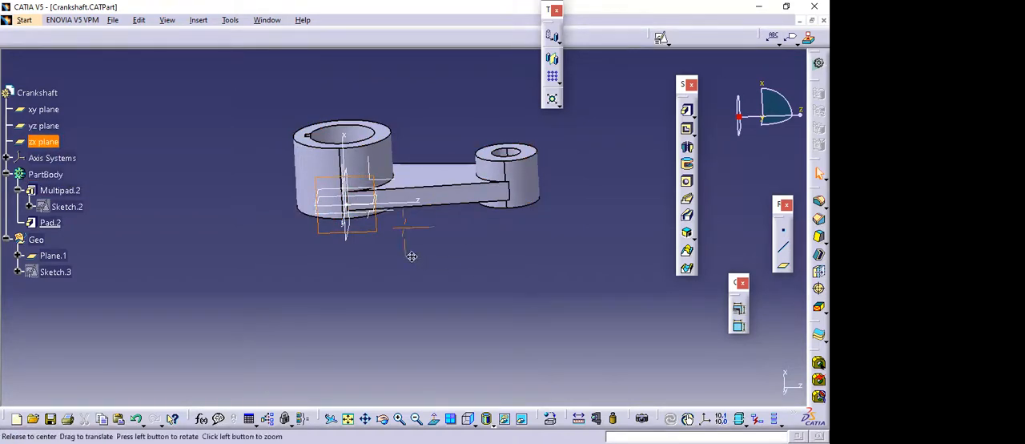
middle_drag(425, 248, 438, 263)
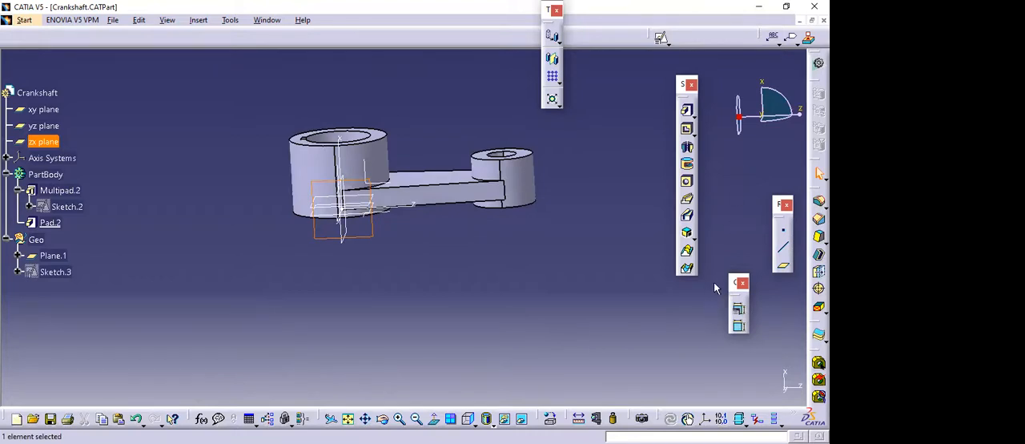
drag(731, 277, 724, 156)
click(668, 43)
click(682, 76)
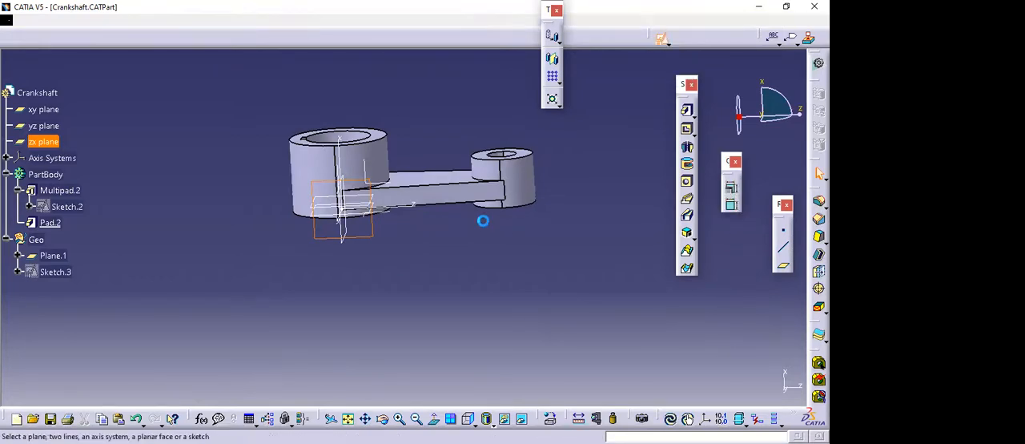
middle_drag(336, 256, 383, 232)
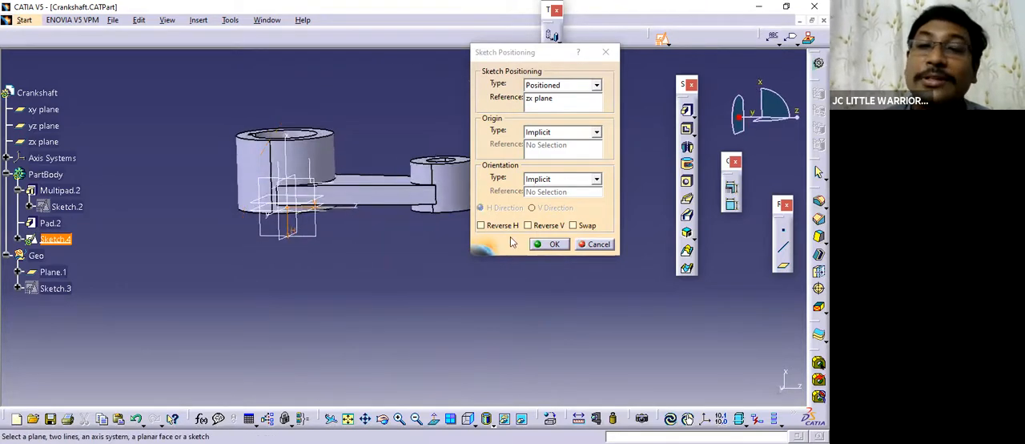
click(578, 228)
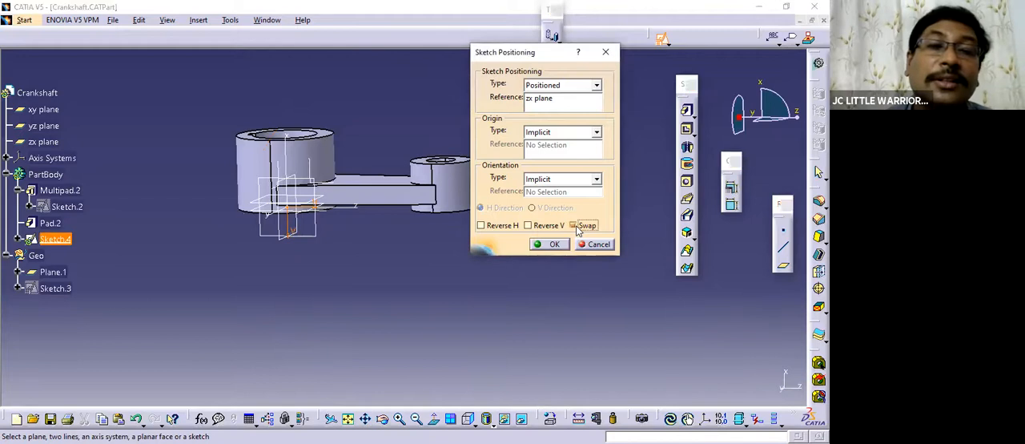
click(529, 228)
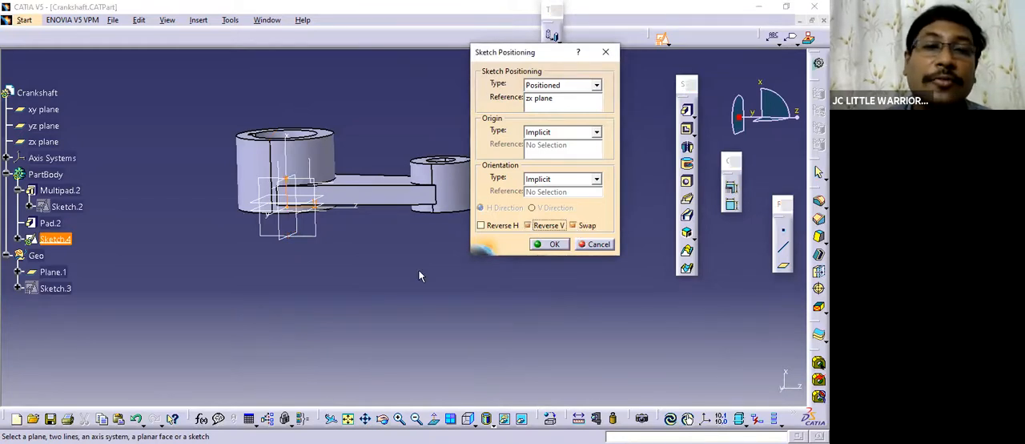
click(551, 245)
Save the Crankshaft part with the new zx-plane sketch open.
middle_drag(392, 257, 391, 226)
mouse_move(367, 240)
middle_down()
mouse_move(436, 290)
mouse_move(441, 284)
middle_up()
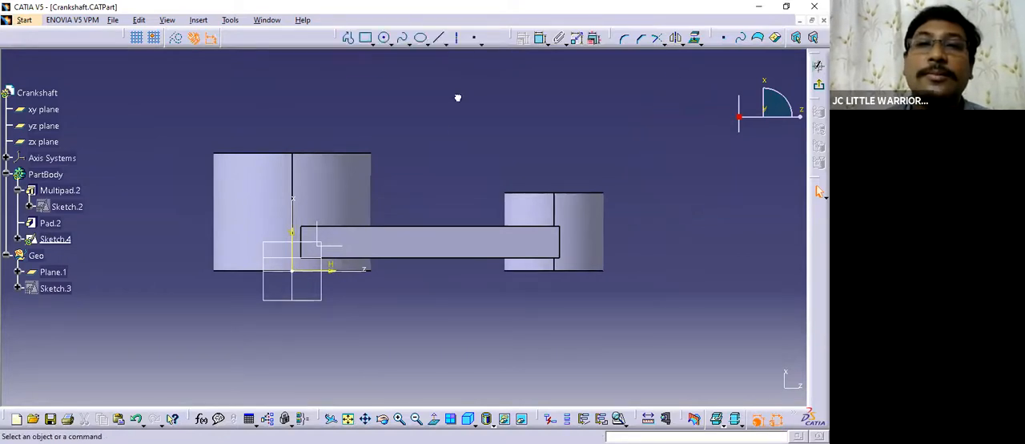
middle_drag(438, 157, 399, 159)
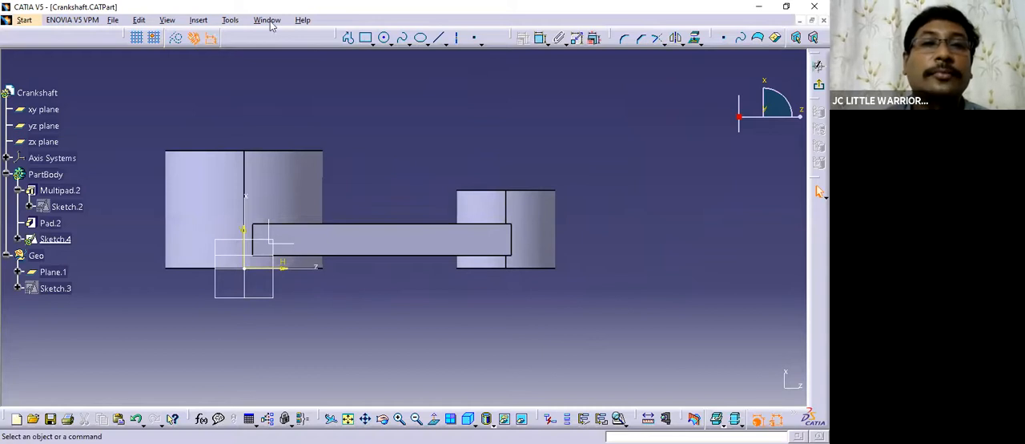
key(ctrl+s)
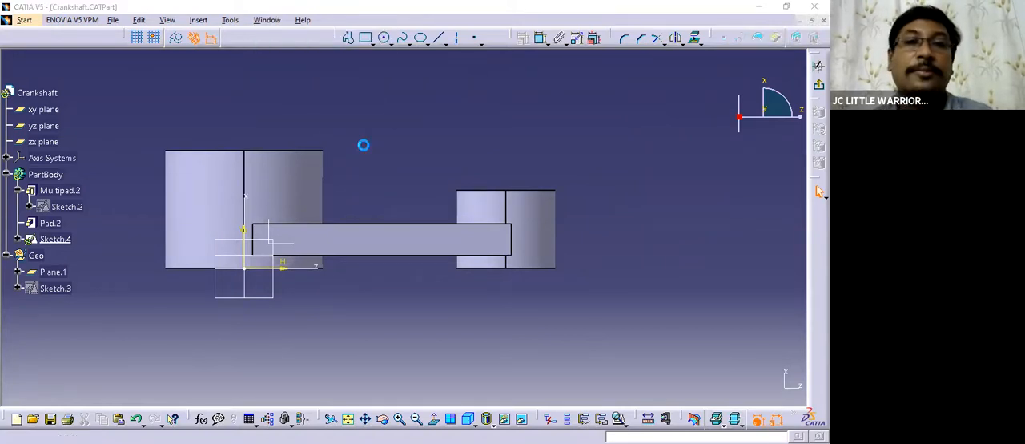
Consult the drawing's isometric picture for the rib's shape, then return to the Crankshaft sketch and view it normal to its plane.
click(267, 20)
click(289, 101)
click(482, 192)
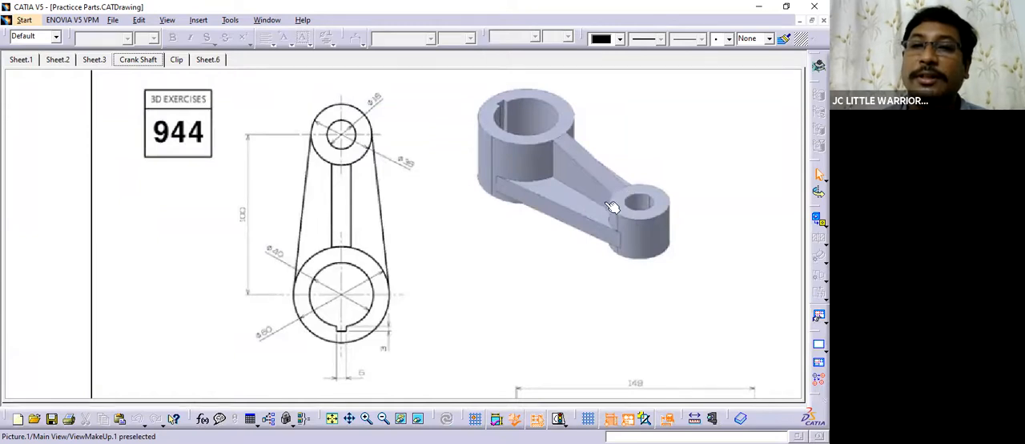
click(269, 20)
click(287, 117)
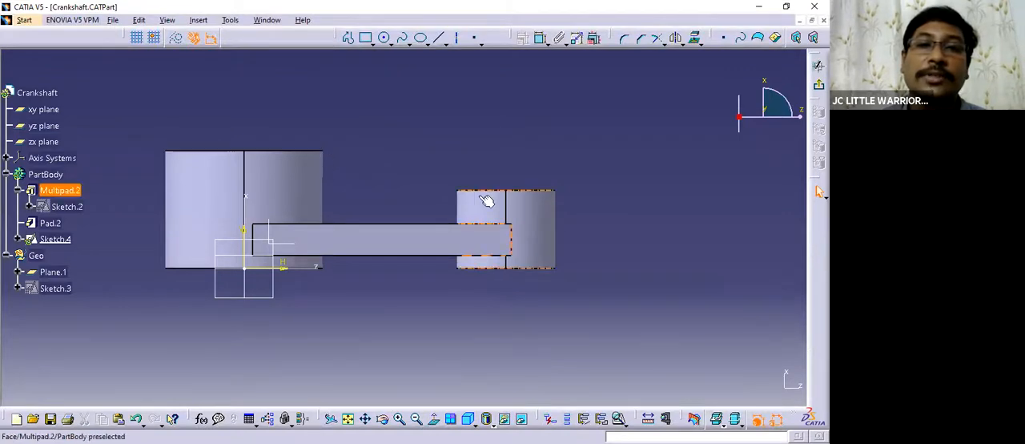
click(433, 418)
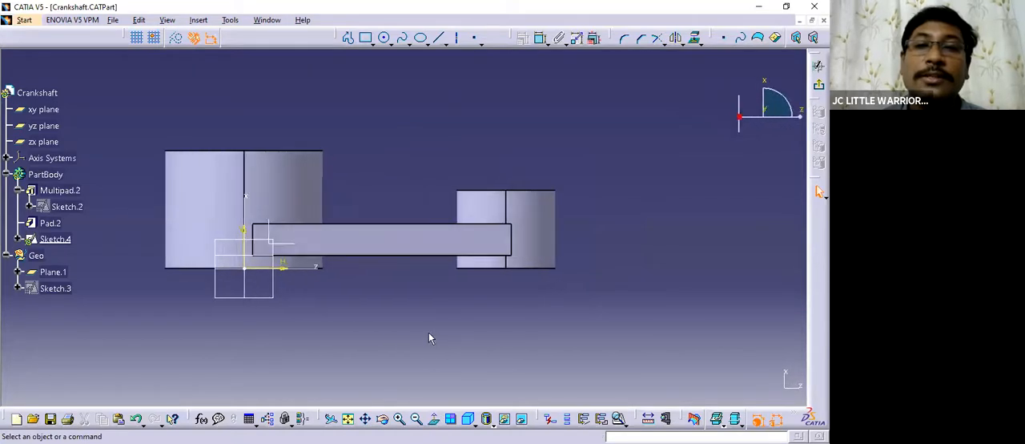
click(695, 38)
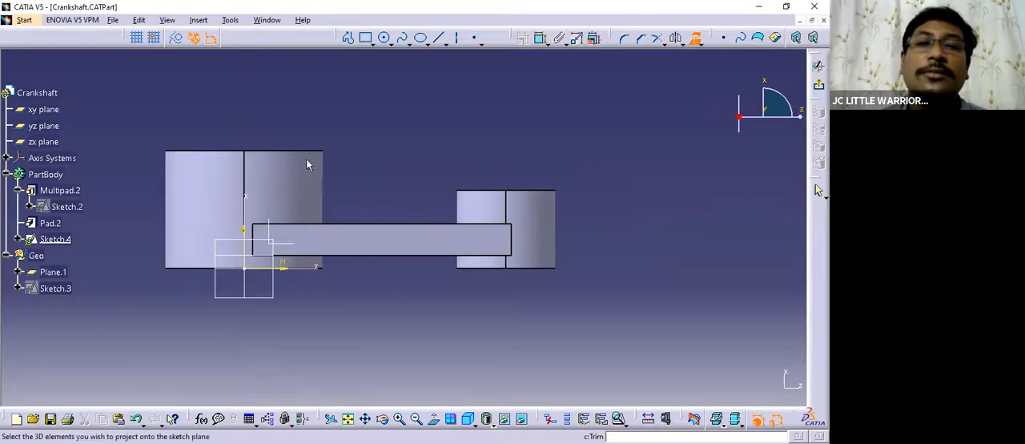
click(702, 44)
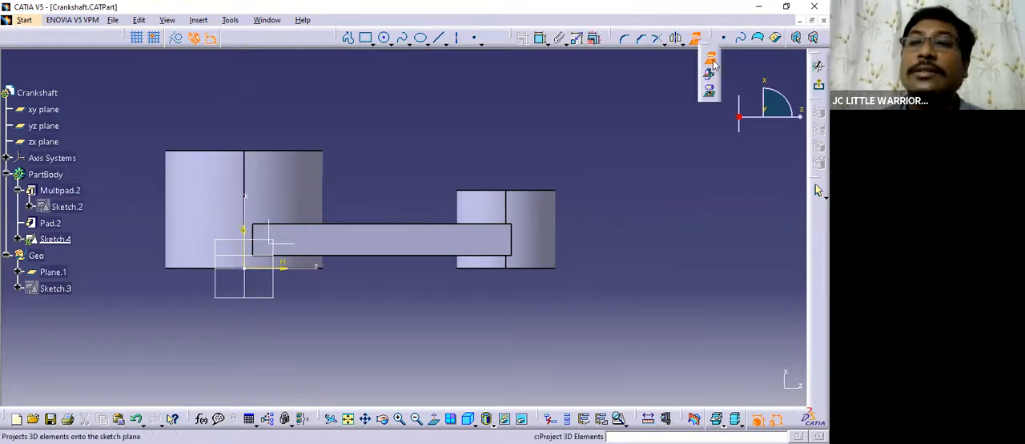
click(698, 40)
Project the 3D silhouette edges of the large boss's outer cylindrical face onto the sketch plane, accepting non-associative elements.
click(702, 43)
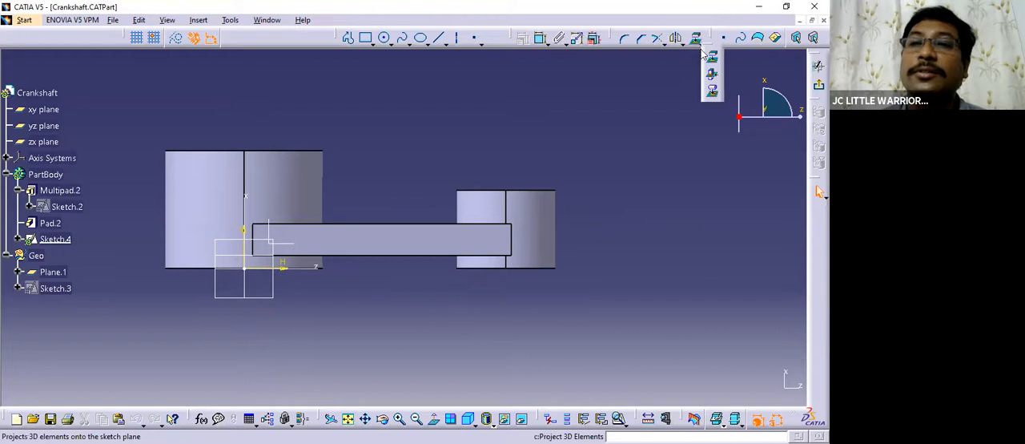
click(712, 90)
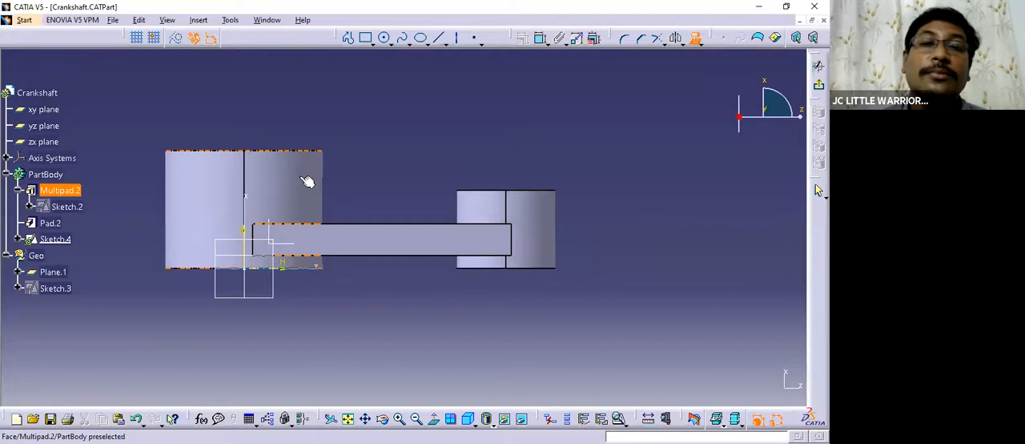
click(698, 44)
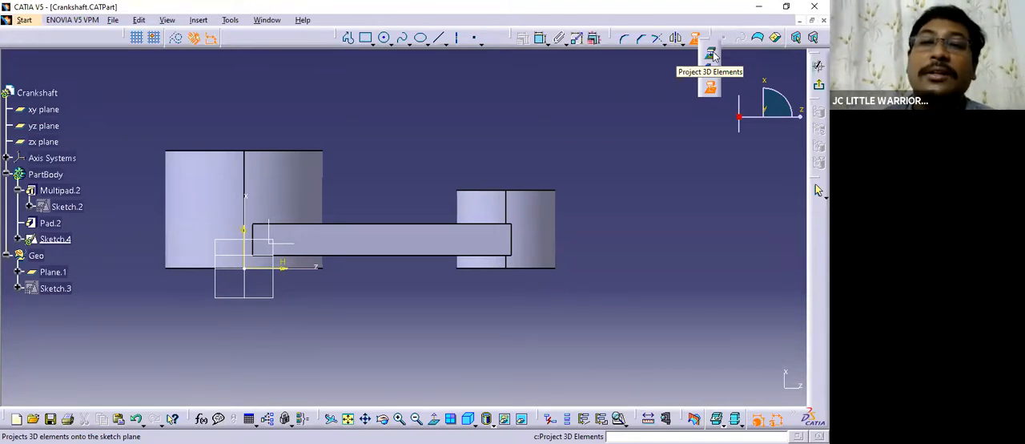
click(713, 54)
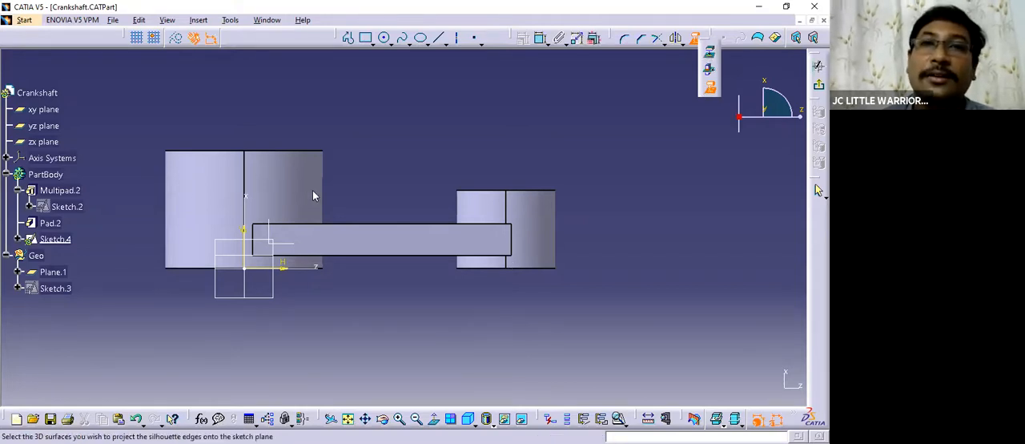
click(712, 86)
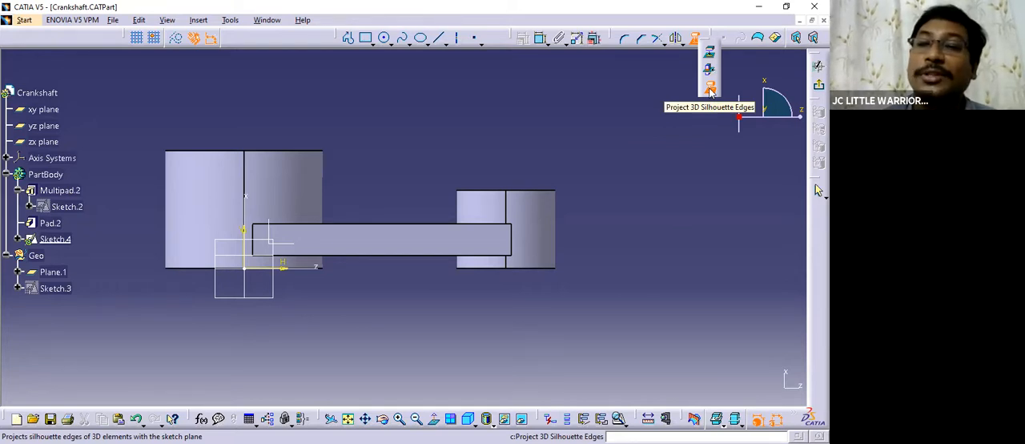
click(710, 90)
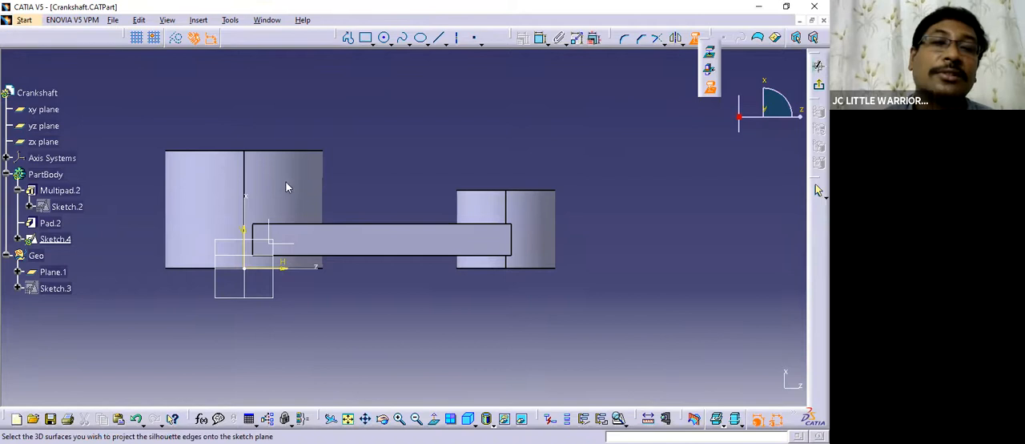
click(227, 177)
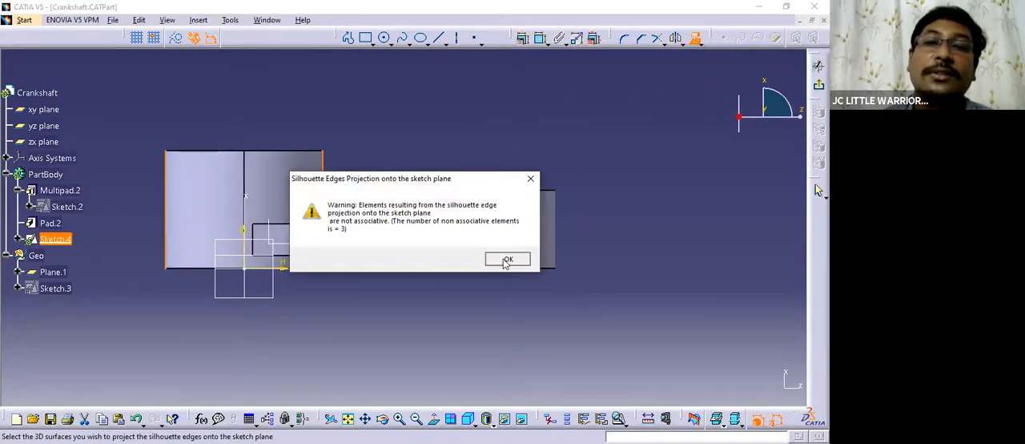
click(506, 260)
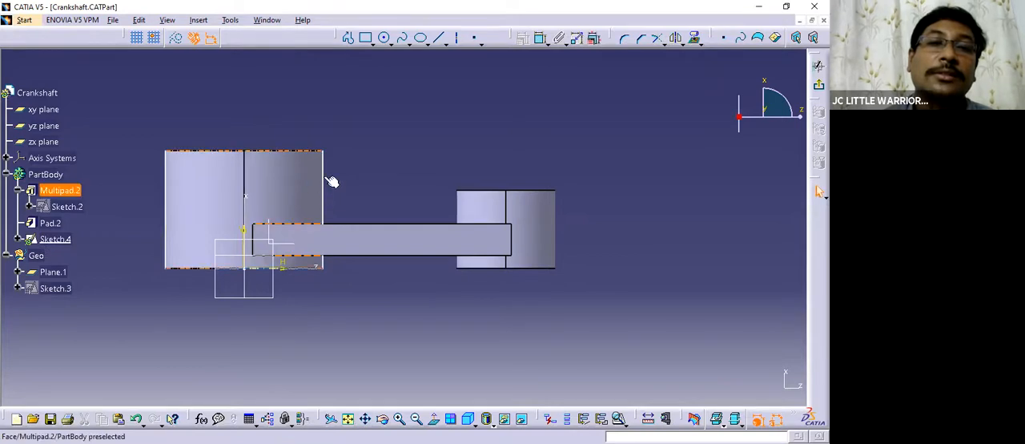
Try to project the silhouette edges of the small boss's outer face, then restore the view normal to the sketch.
click(693, 37)
click(479, 207)
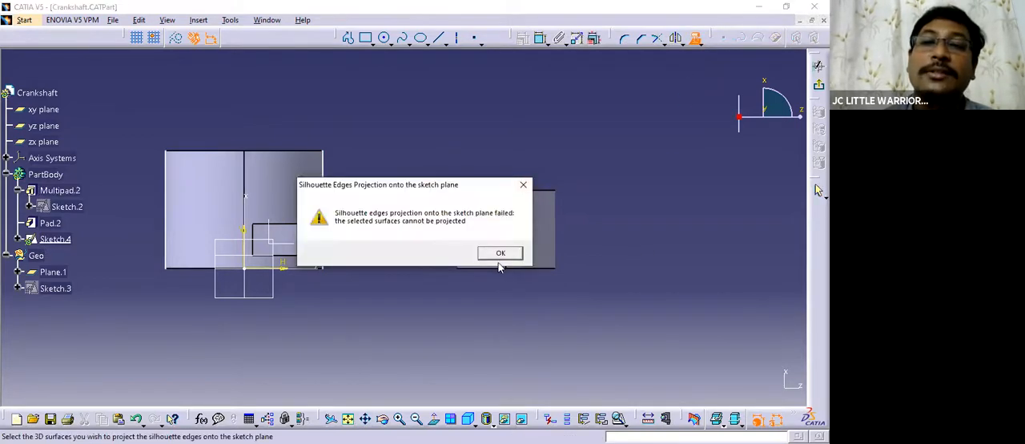
click(500, 255)
mouse_move(456, 222)
middle_down()
mouse_move(408, 261)
mouse_move(483, 315)
mouse_move(451, 281)
mouse_move(492, 296)
mouse_move(453, 277)
middle_up()
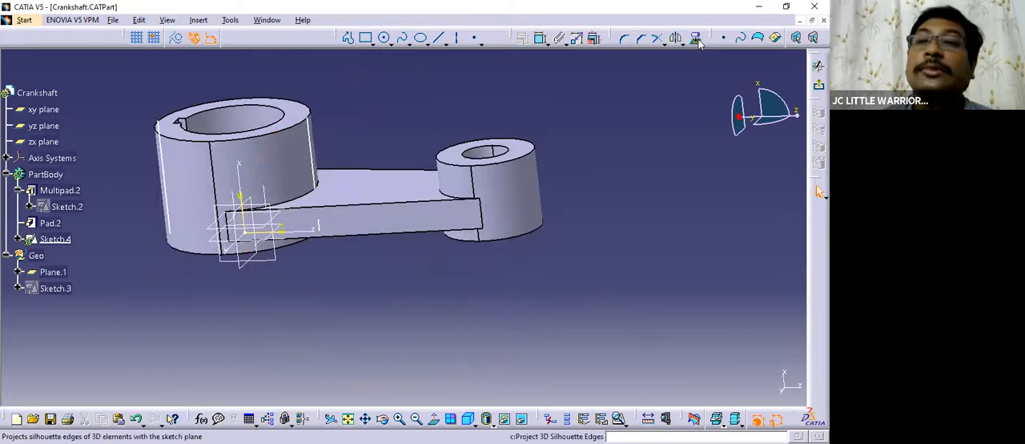
click(434, 417)
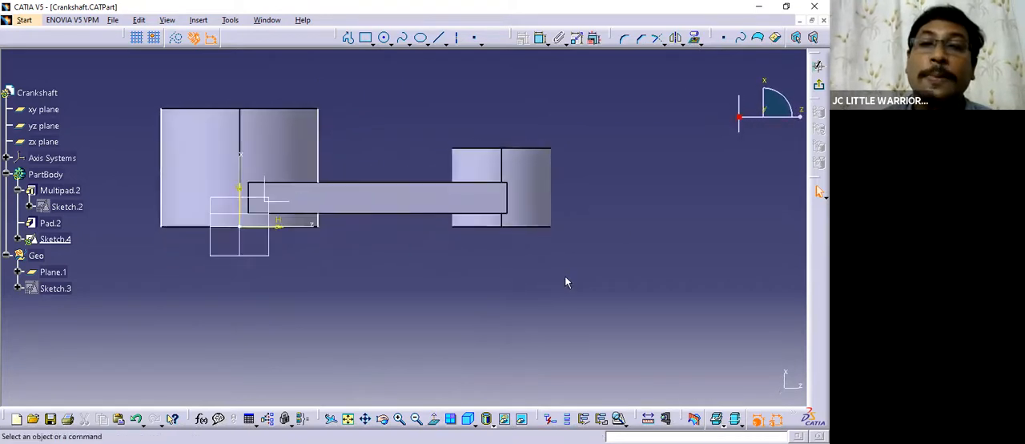
Retry projecting the 3D silhouette edges of the small boss's outer cylindrical face onto the sketch plane.
click(696, 38)
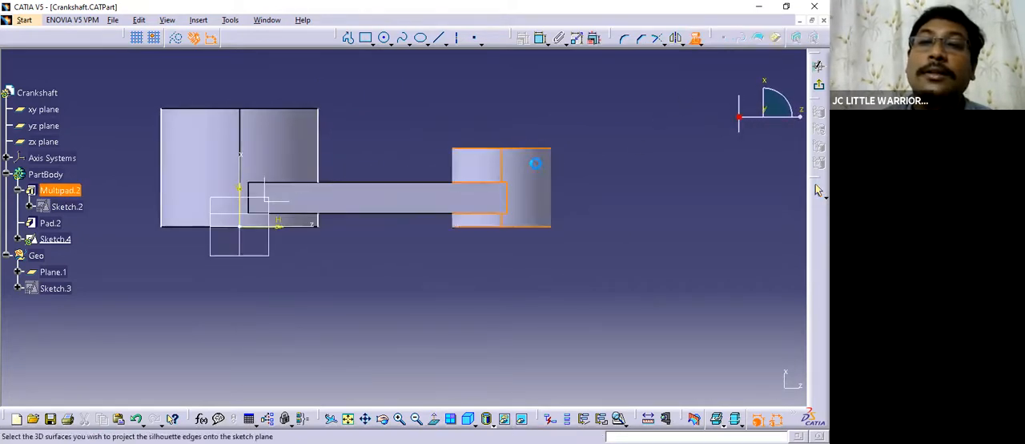
click(535, 164)
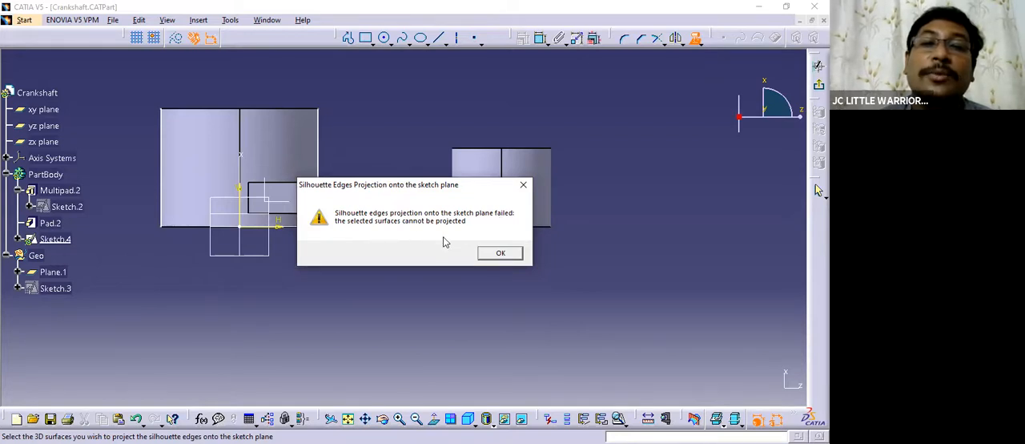
click(499, 252)
middle_drag(457, 261, 426, 282)
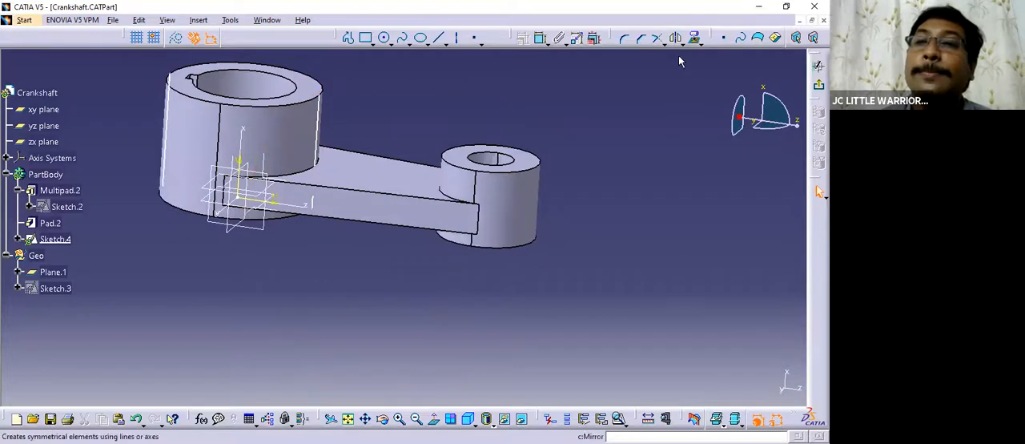
click(696, 40)
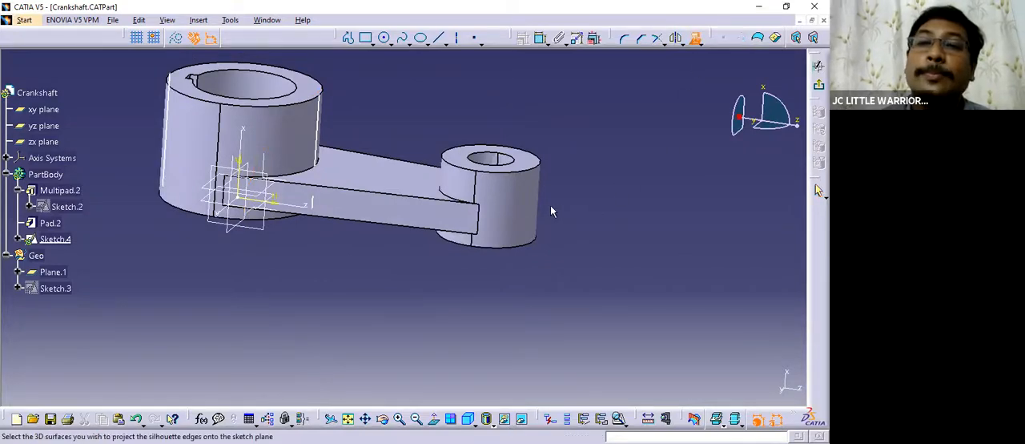
click(520, 197)
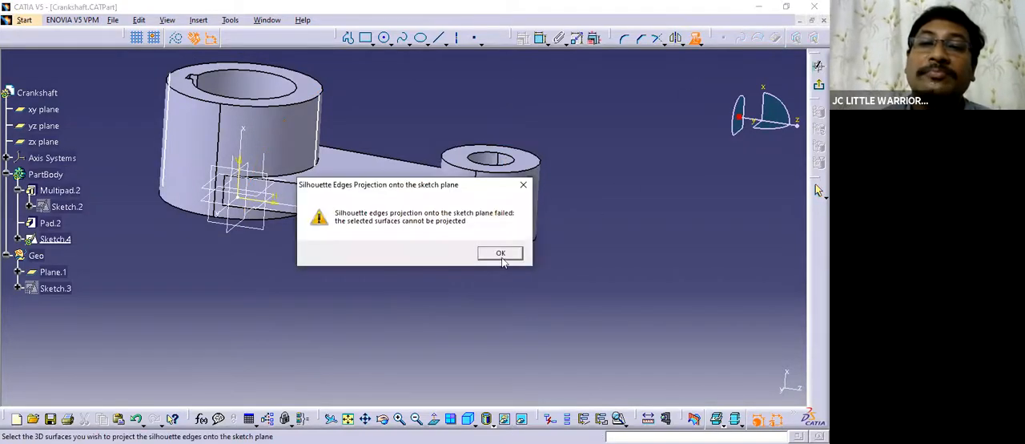
click(490, 317)
middle_drag(472, 252, 449, 222)
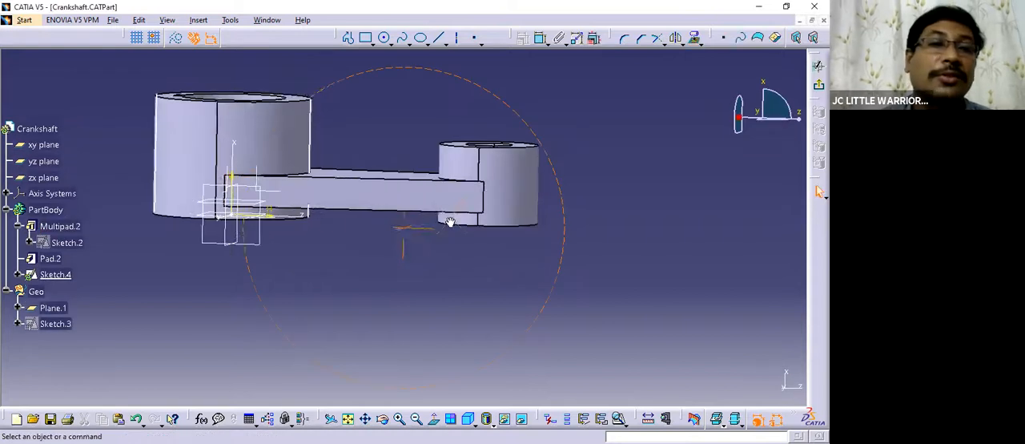
click(818, 191)
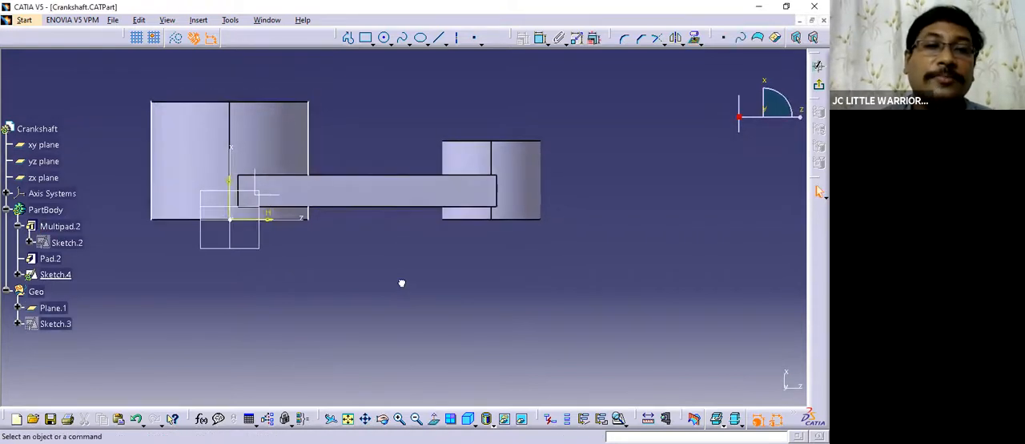
scroll(139, 272, down, 4)
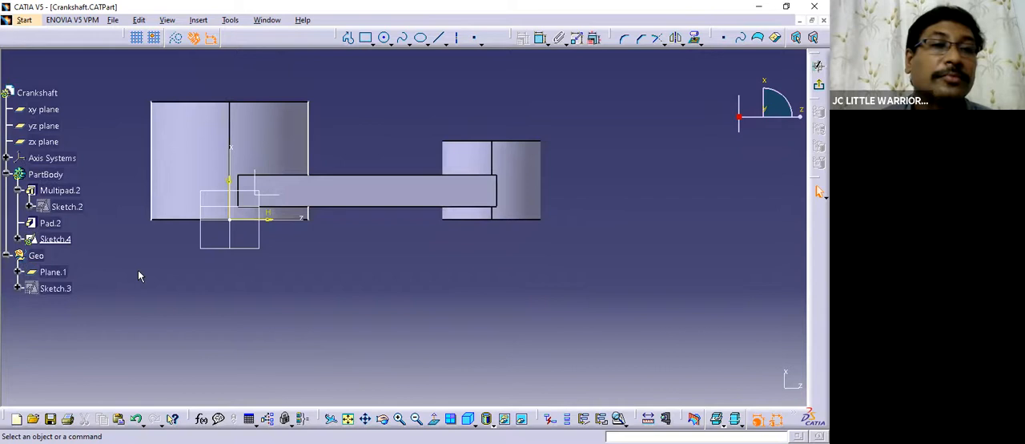
scroll(137, 276, up, 2)
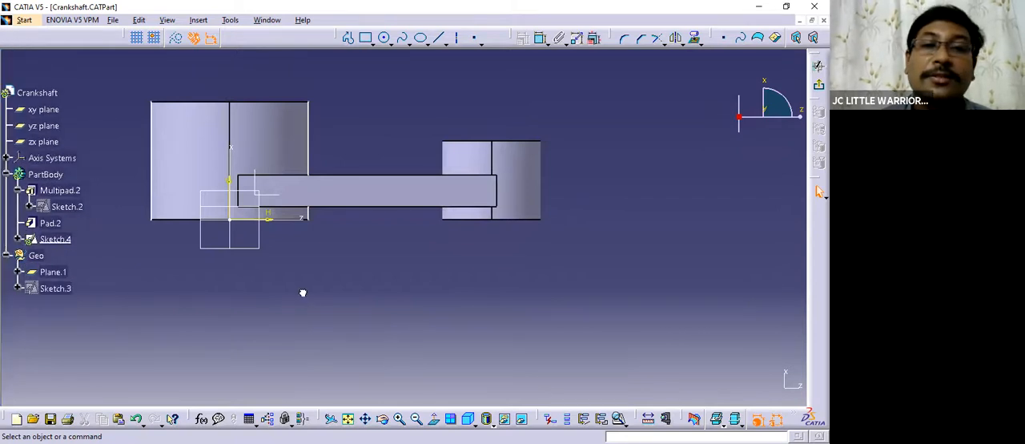
Delete the projected silhouette edge on the large boss's outer side, away from the small boss.
click(153, 149)
right_click(152, 148)
click(232, 313)
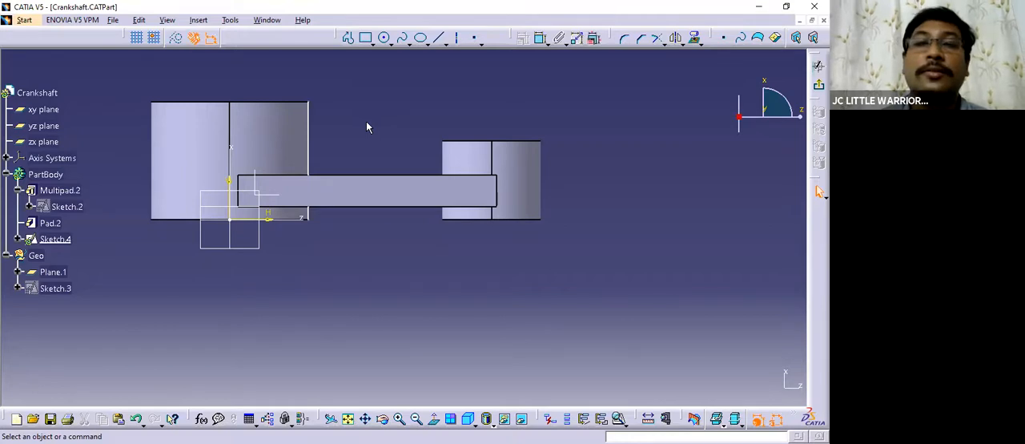
Sketch a vertical line about 35 mm long across the web, just short of the small boss, about 76 mm from the vertical axis.
click(430, 132)
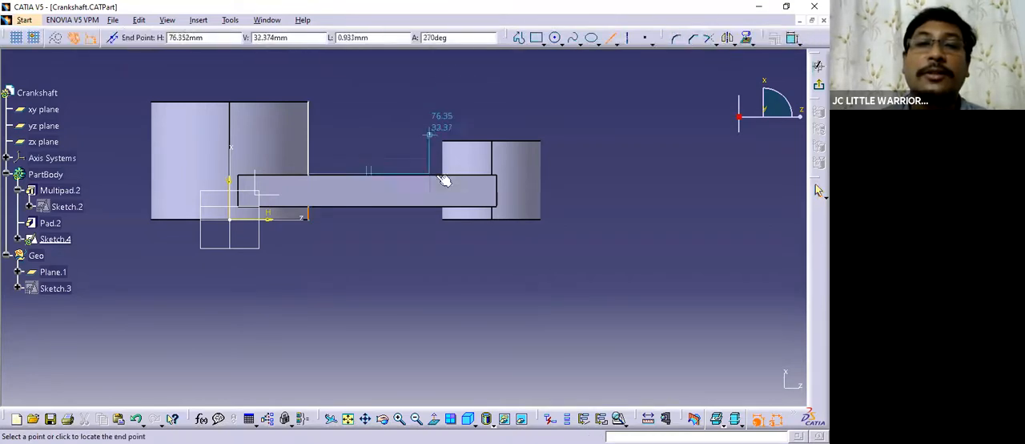
click(429, 224)
click(479, 253)
Consult the Crank Shaft drawing's top, front and isometric views for the boss spacing and diameters, then return to the Crankshaft part.
click(264, 21)
click(320, 96)
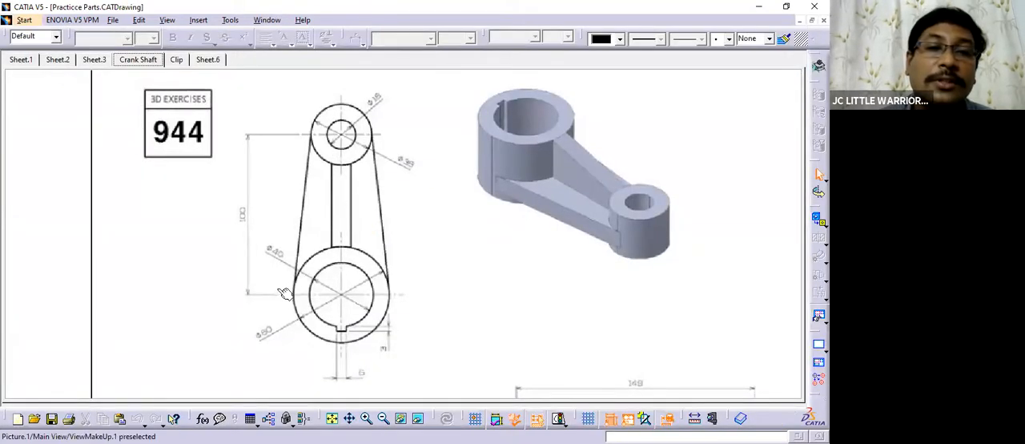
mouse_move(435, 292)
middle_down()
mouse_move(425, 318)
mouse_move(372, 254)
mouse_move(356, 197)
middle_up()
middle_drag(524, 269, 512, 136)
mouse_move(699, 296)
middle_down()
mouse_move(533, 251)
mouse_move(515, 213)
mouse_move(514, 344)
middle_up()
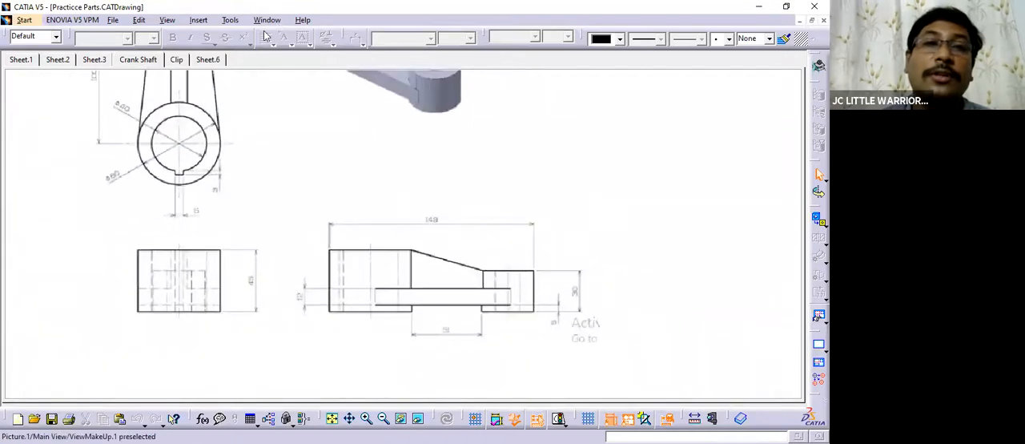
click(589, 132)
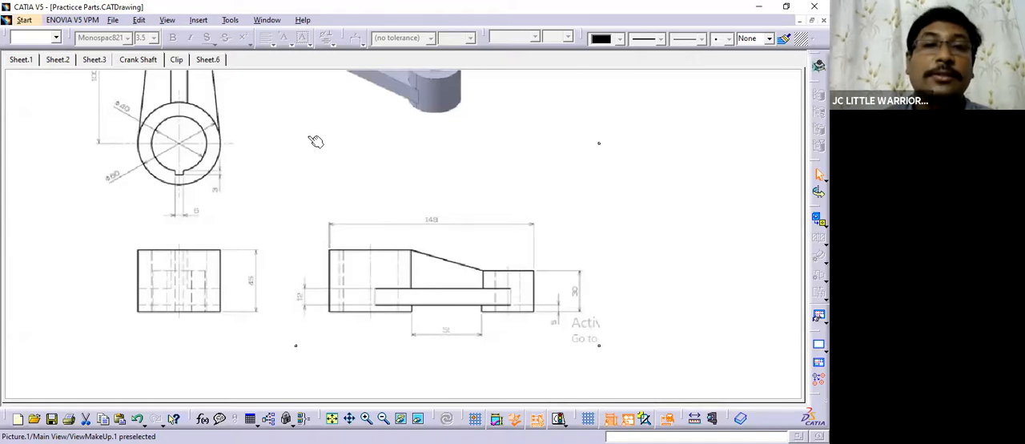
mouse_move(299, 158)
ctrl+middle_down()
mouse_move(318, 201)
mouse_move(343, 197)
mouse_move(323, 210)
mouse_move(330, 245)
ctrl+middle_up()
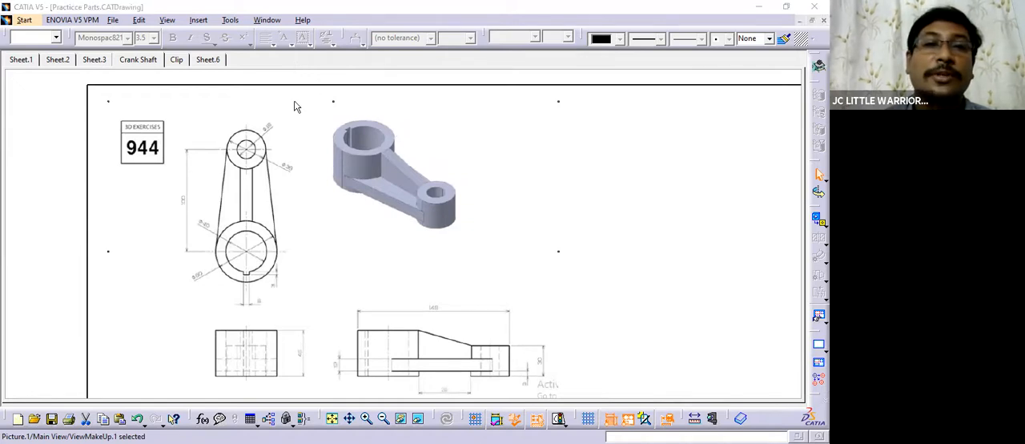
ctrl+middle_drag(339, 176, 324, 152)
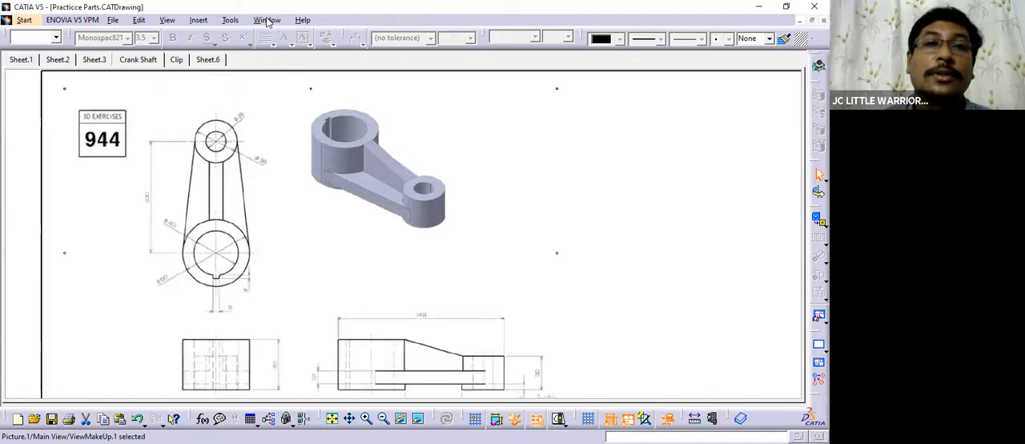
click(267, 20)
click(308, 112)
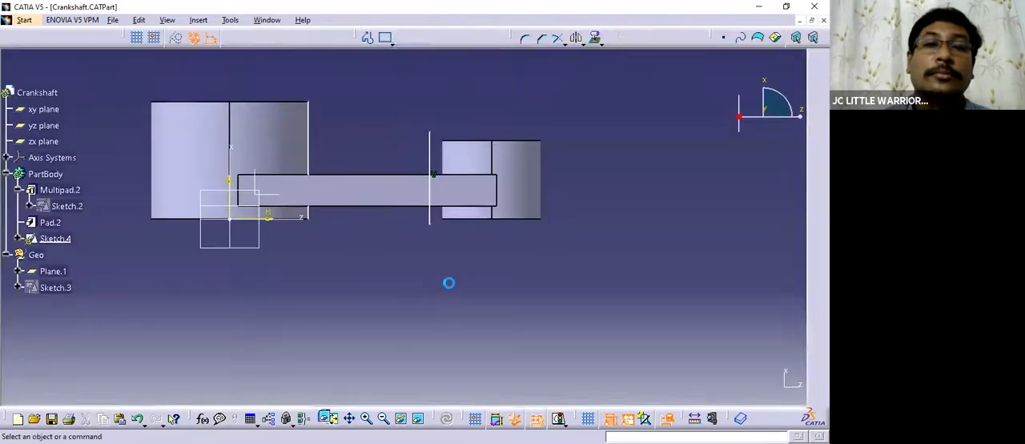
Dimension the distance between the sketch's vertical axis and the new vertical line, placing it below the part.
middle_drag(367, 256, 363, 277)
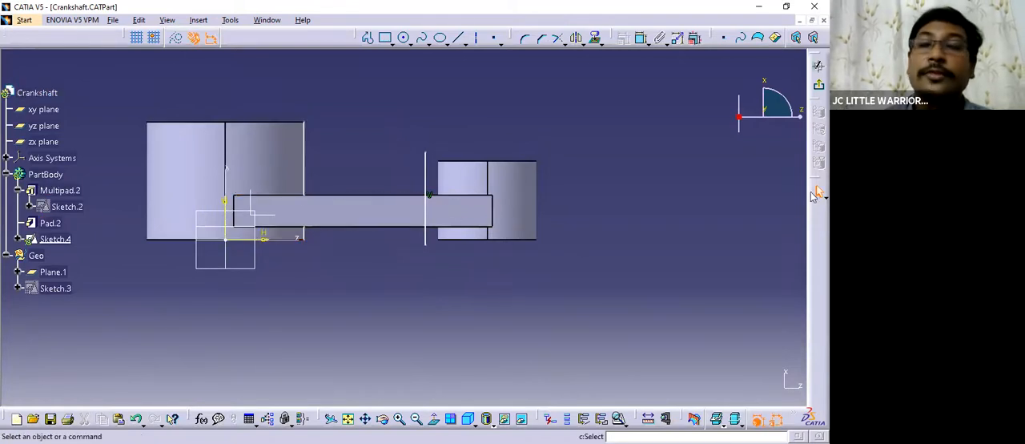
click(640, 37)
click(229, 206)
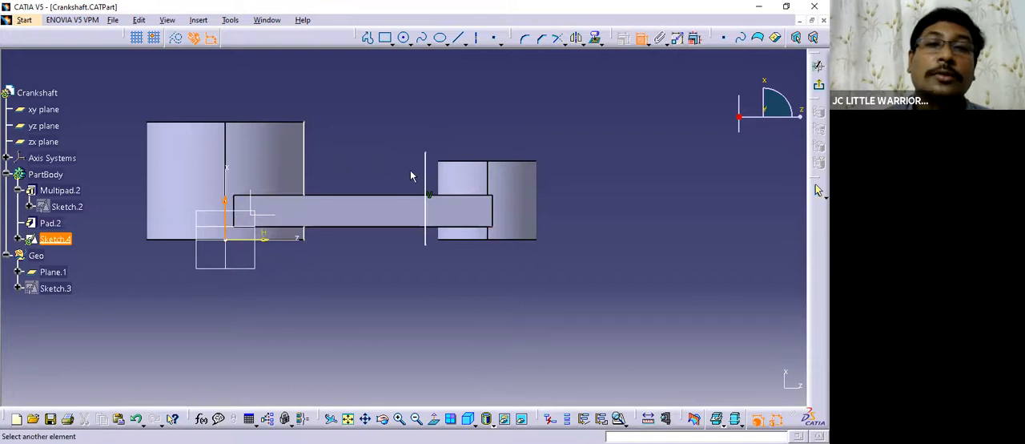
click(426, 168)
click(354, 292)
Dimension the distance from the vertical axis to the large boss's projected silhouette edge, placing it above the part.
middle_drag(476, 327, 509, 329)
click(641, 37)
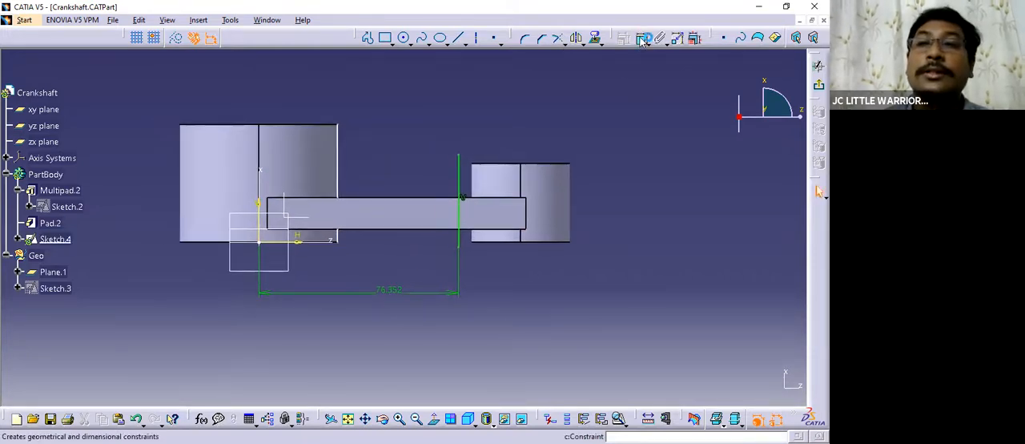
click(338, 153)
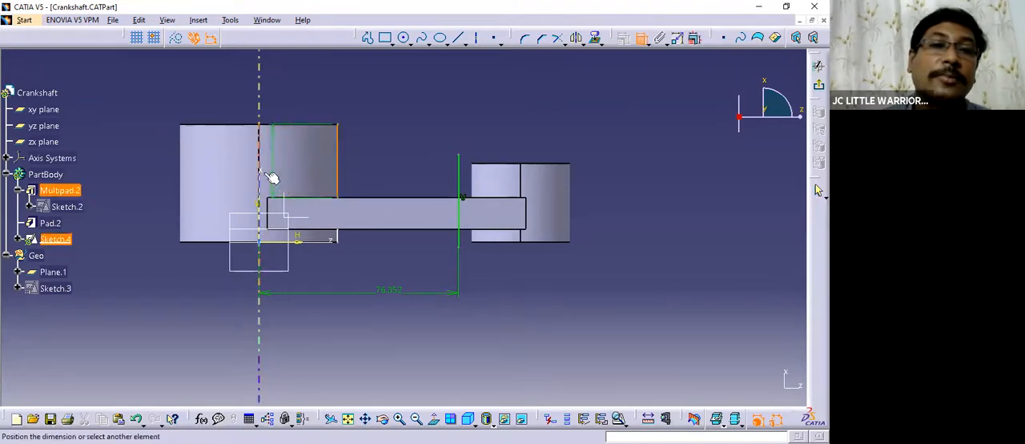
click(304, 98)
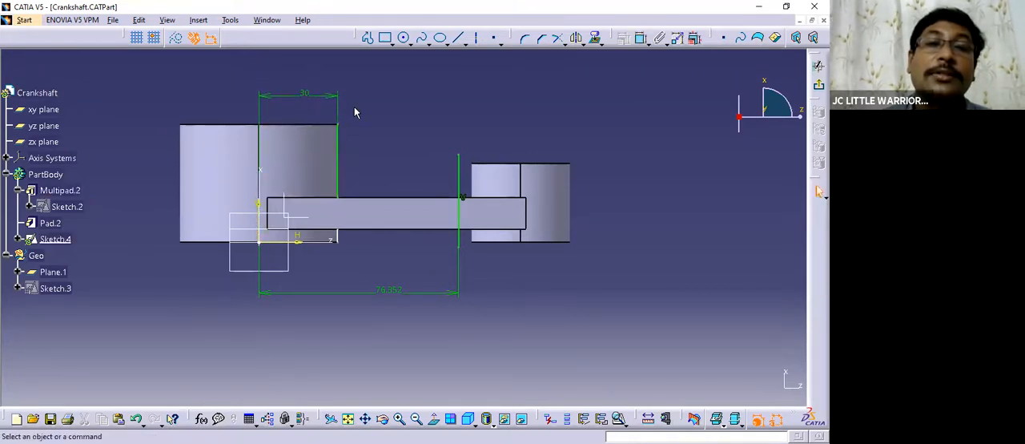
middle_drag(354, 114, 350, 130)
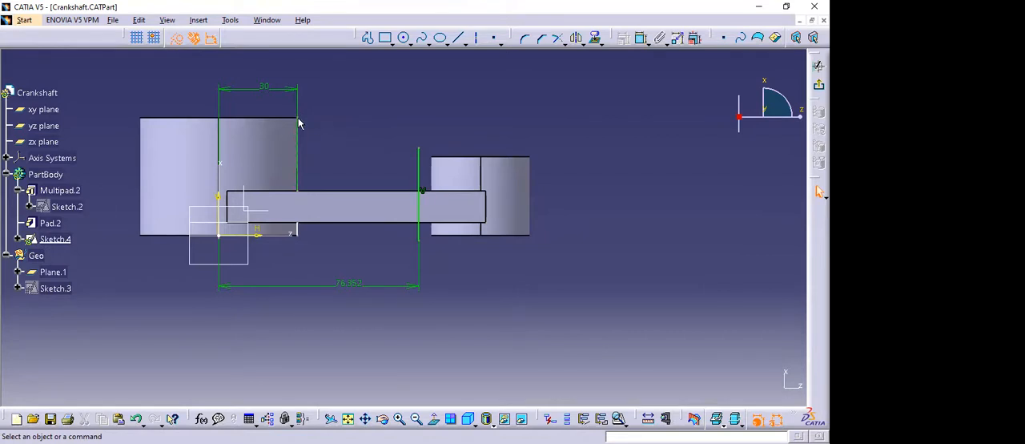
click(434, 418)
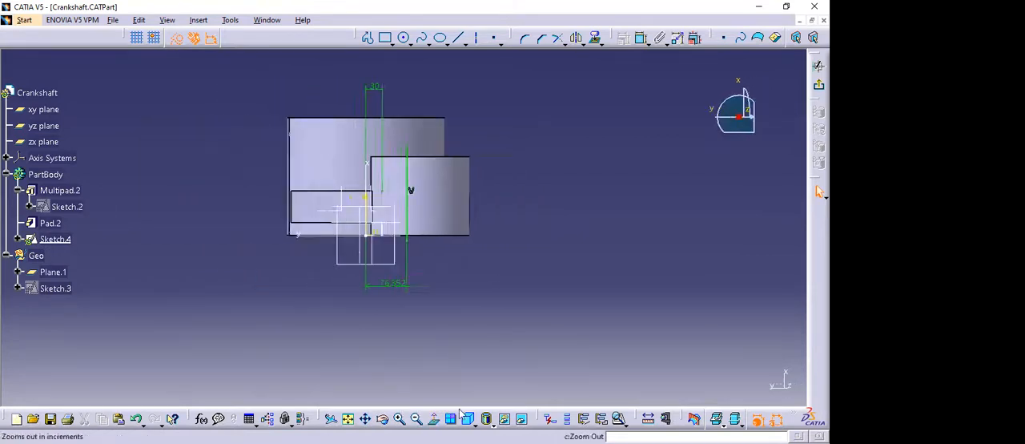
click(433, 418)
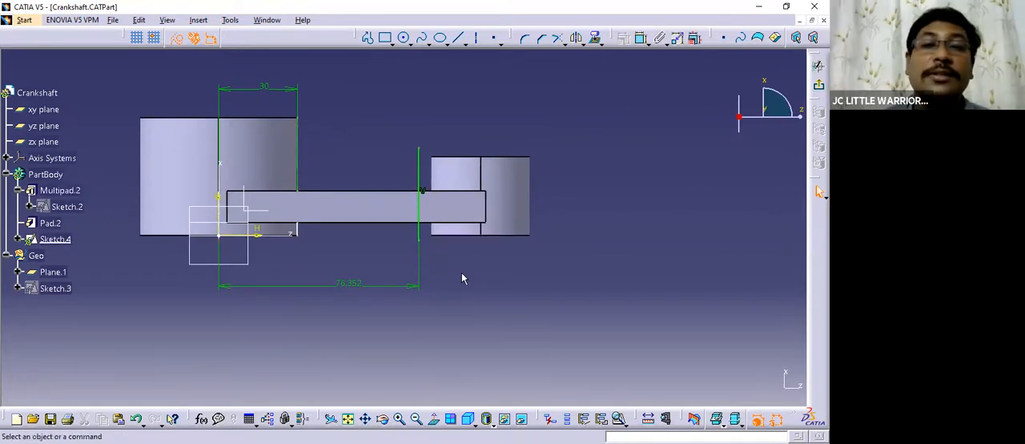
Check the boss centre distance and small boss diameter in the Practicce Parts drawing, then return to the Crankshaft part.
click(268, 20)
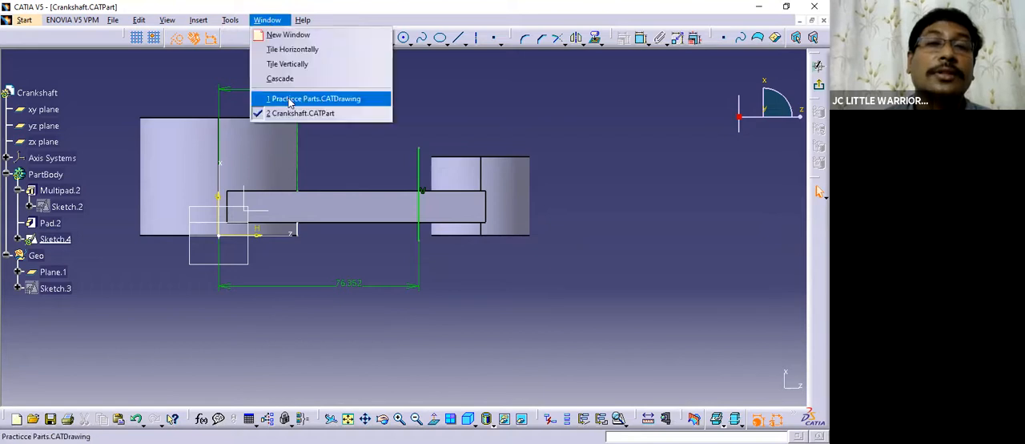
click(308, 96)
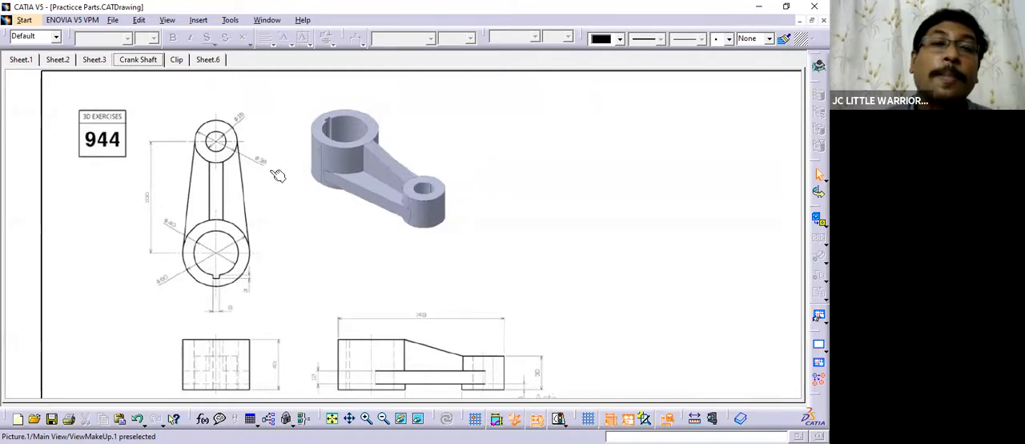
mouse_move(279, 192)
ctrl+middle_down()
mouse_move(270, 141)
mouse_move(342, 251)
mouse_move(347, 225)
mouse_move(385, 248)
mouse_move(366, 192)
mouse_move(424, 285)
mouse_move(375, 240)
ctrl+middle_up()
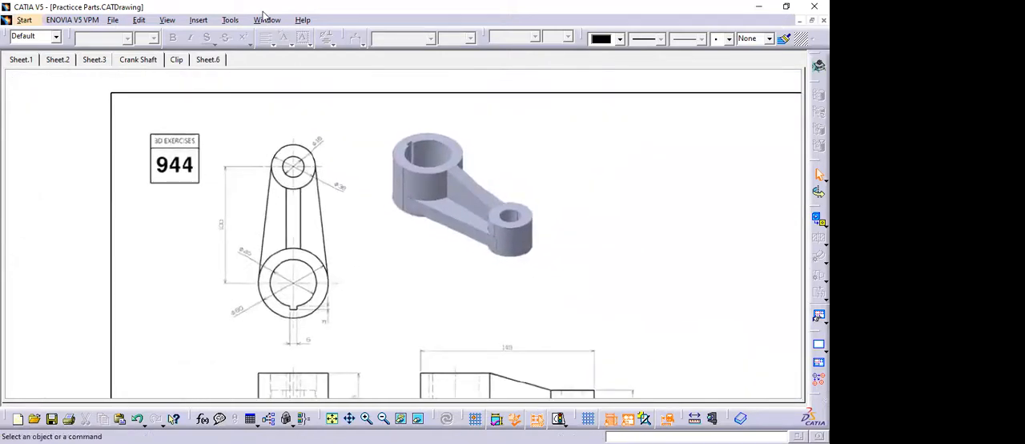
click(267, 20)
click(284, 112)
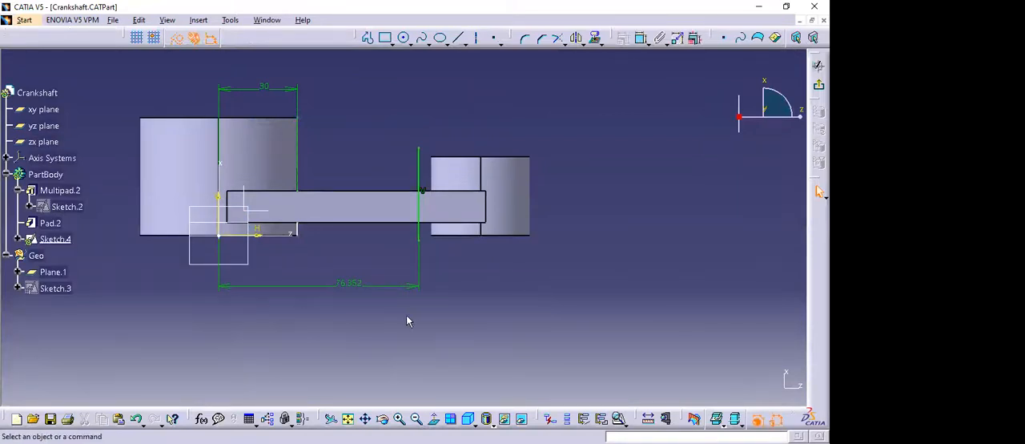
Set the distance between the vertical axis and the vertical line to 100 mm.
double_click(347, 282)
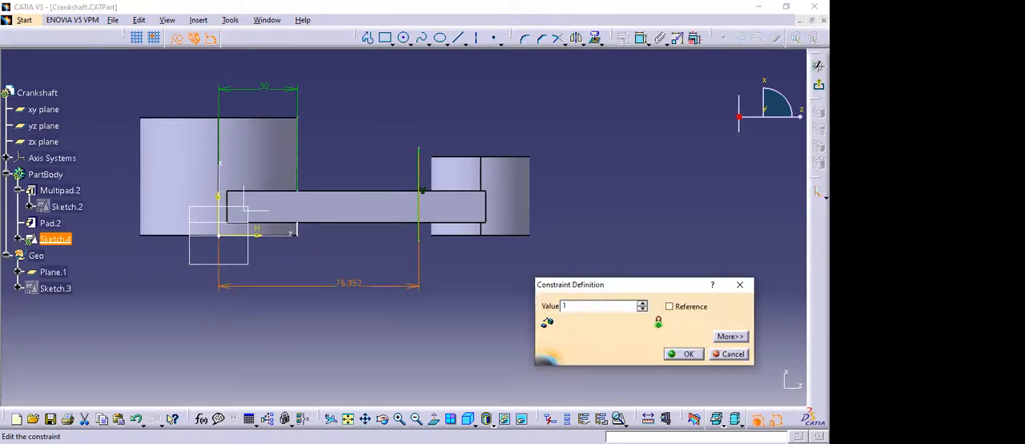
key(Return)
middle_drag(579, 293, 582, 269)
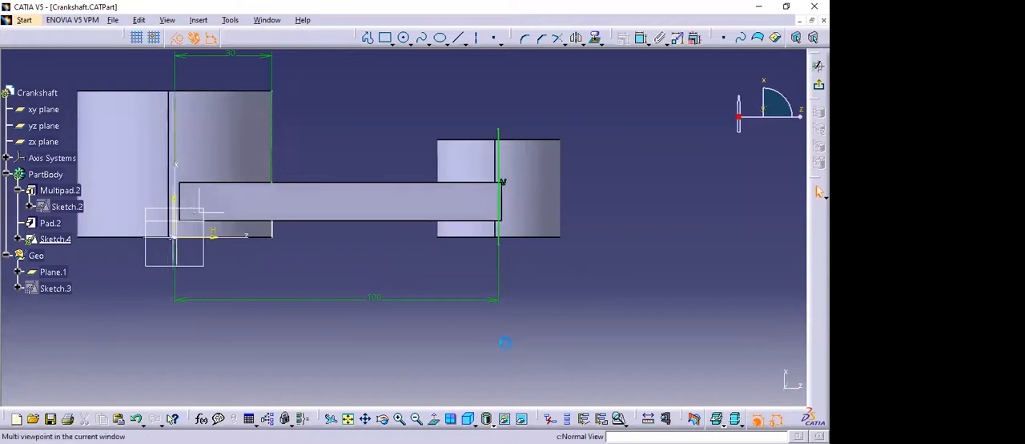
click(433, 418)
click(433, 418)
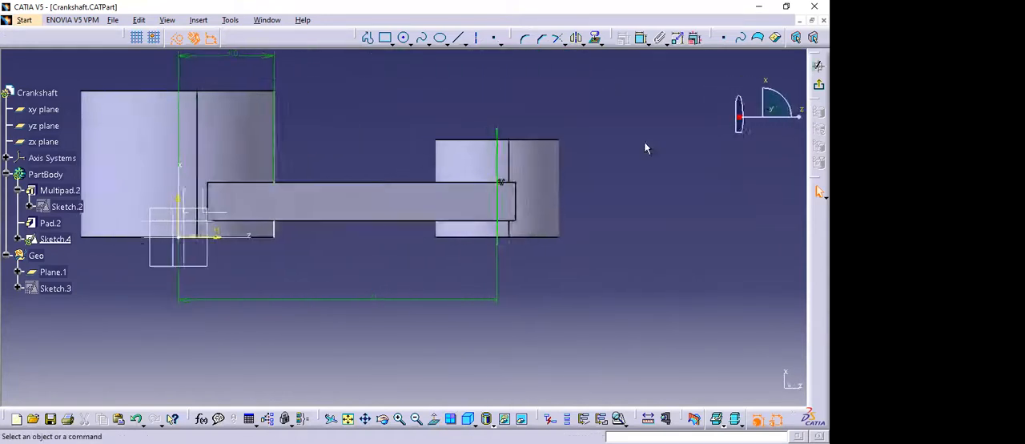
Offset the vertical line by 38/2 mm toward the large boss to mark the small boss's inner side.
click(593, 42)
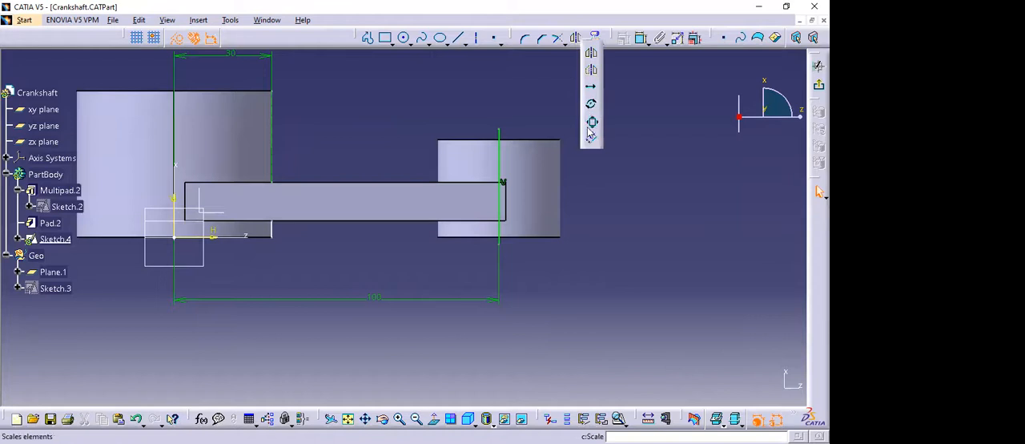
click(500, 154)
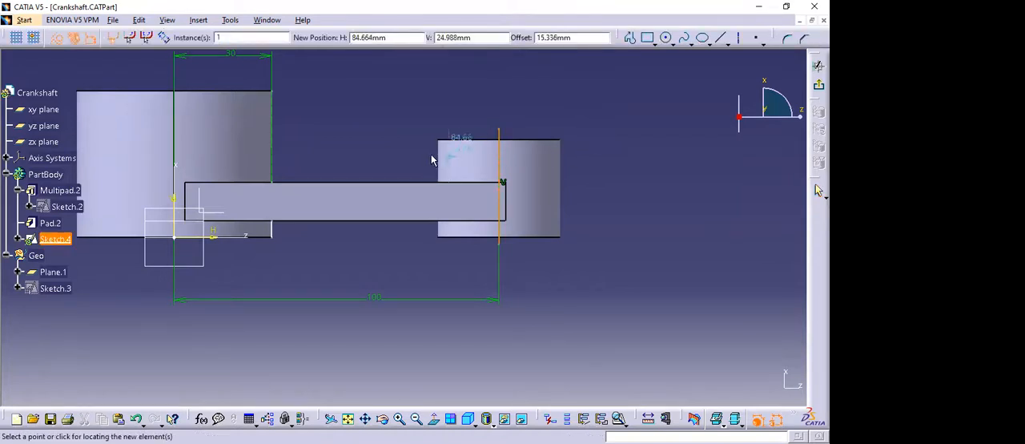
text(38/2)
key(Return)
click(390, 154)
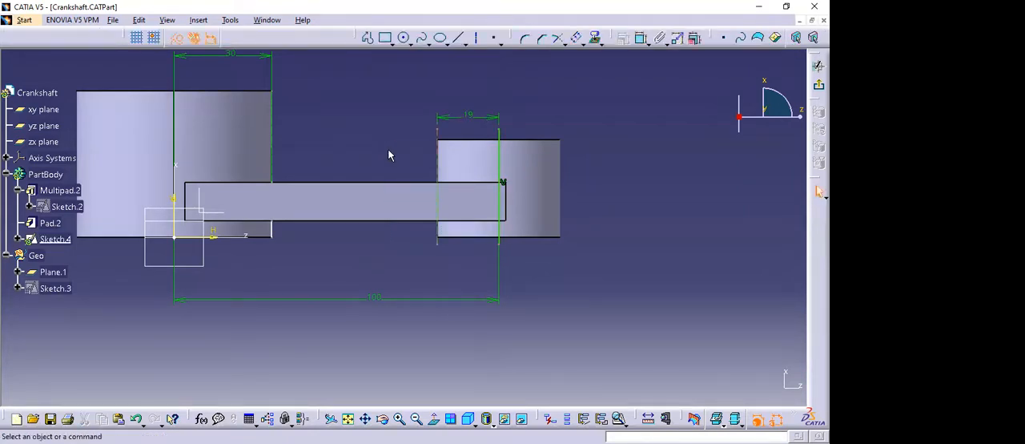
Turn the vertical line through the small boss's centre into a construction element and check the sketch against the part.
middle_drag(609, 189, 659, 206)
click(549, 154)
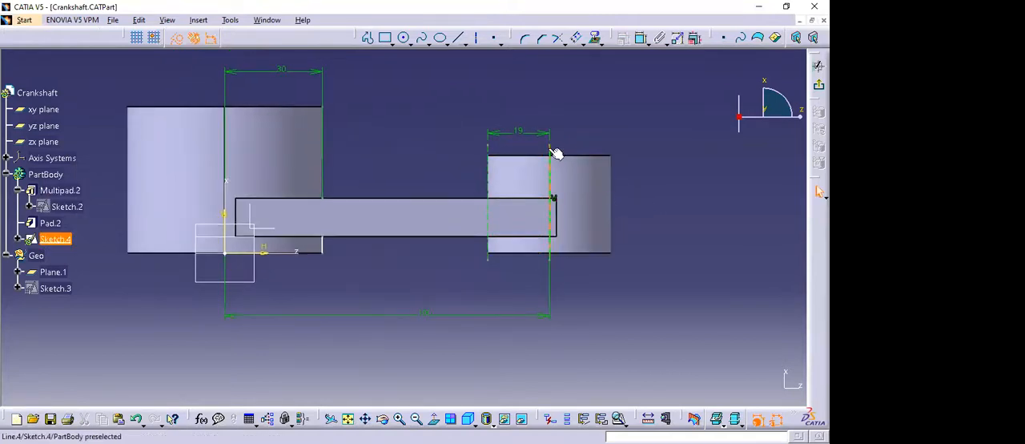
click(177, 40)
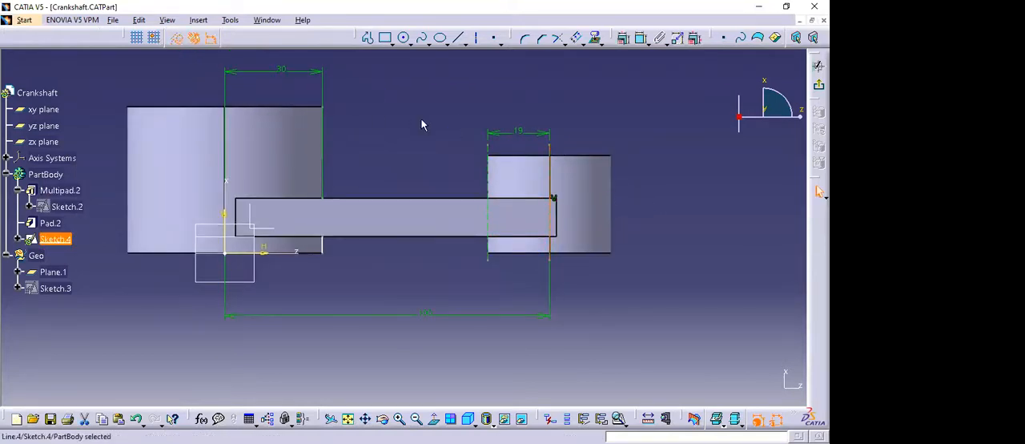
click(422, 122)
middle_drag(616, 175, 613, 116)
click(435, 418)
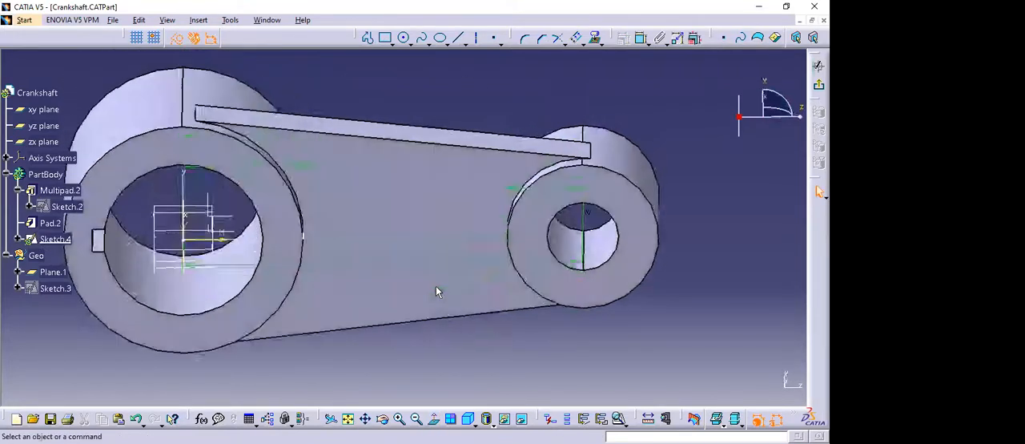
click(437, 419)
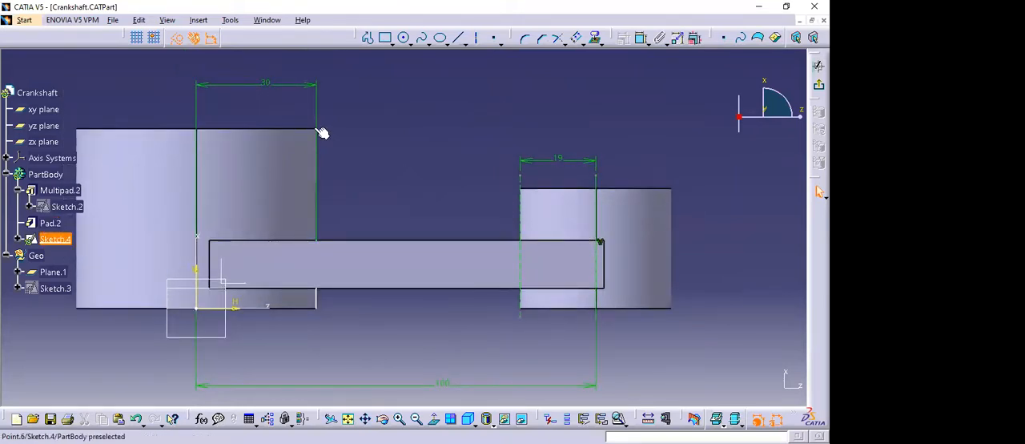
Project the small boss's top edge onto the sketch and isolate the projection from the part.
middle_drag(430, 160, 394, 155)
click(568, 185)
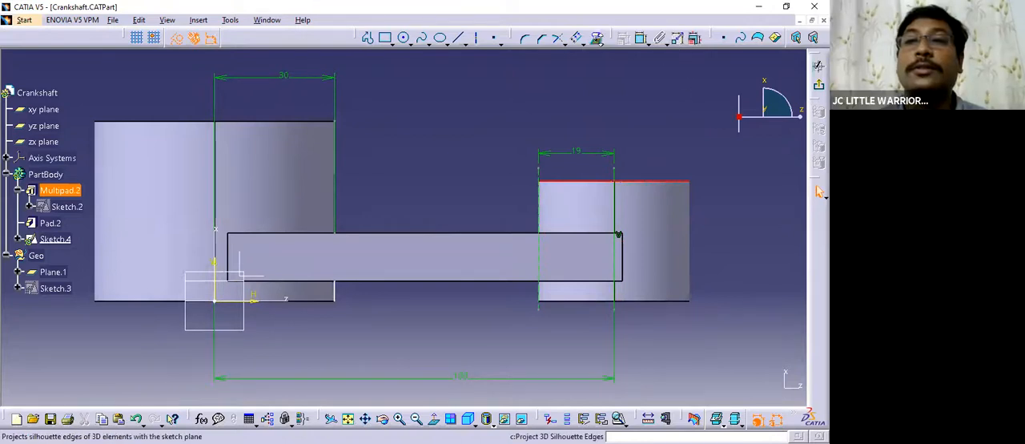
click(601, 43)
click(614, 57)
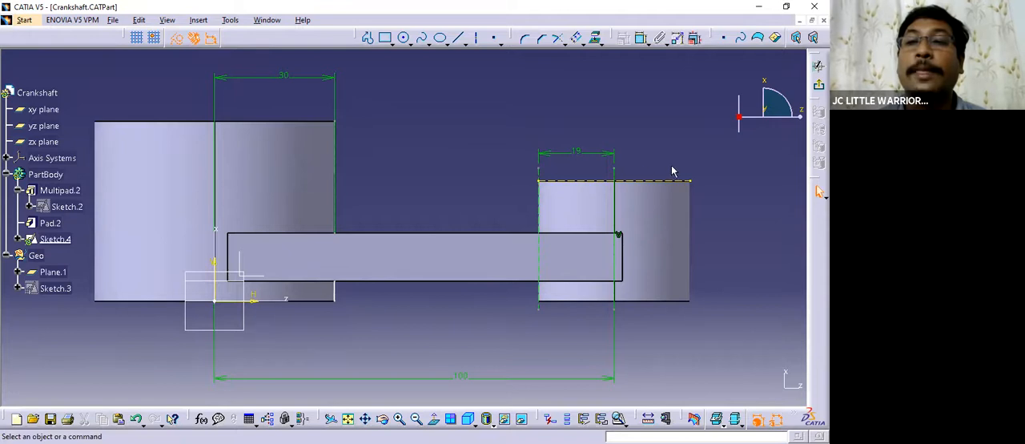
click(653, 181)
right_click(676, 357)
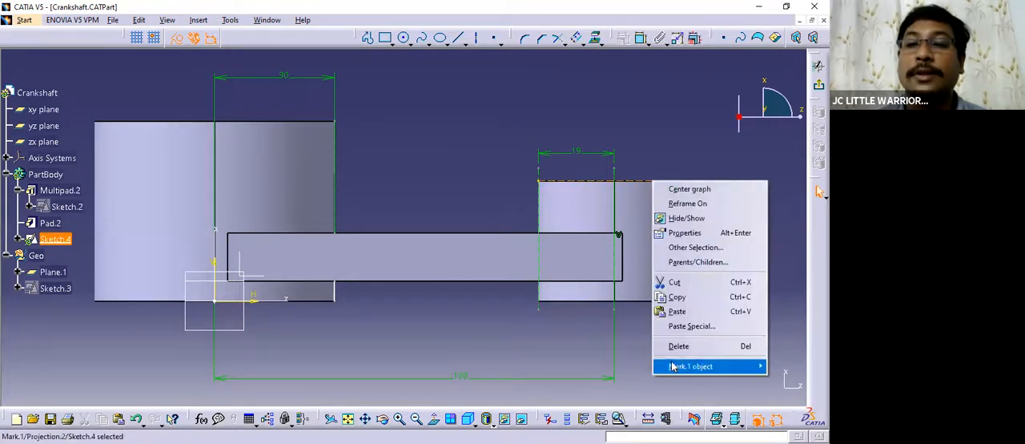
mouse_move(677, 366)
click(568, 302)
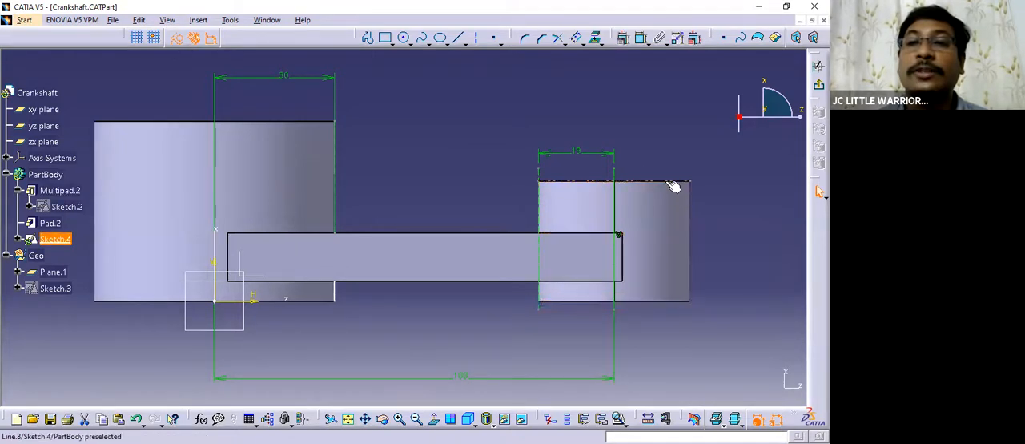
Constrain the isolated top-edge line of the small boss in place.
right_click(668, 185)
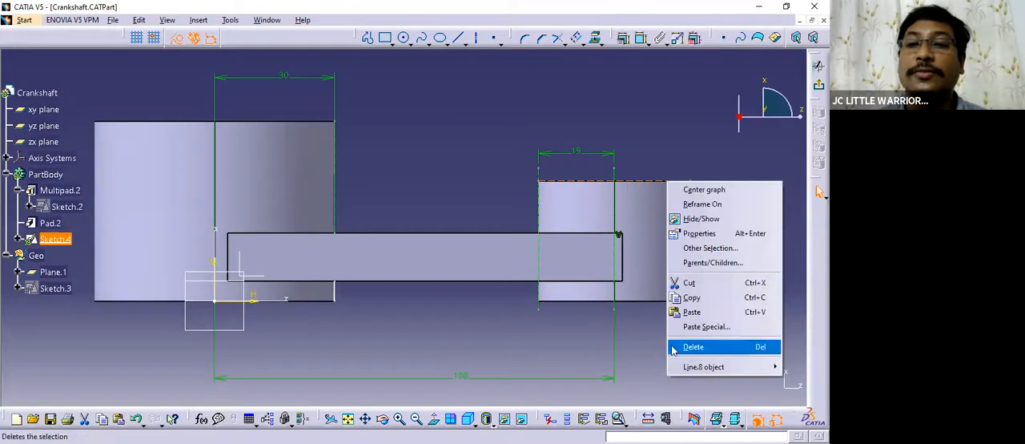
mouse_move(681, 366)
click(610, 292)
click(655, 146)
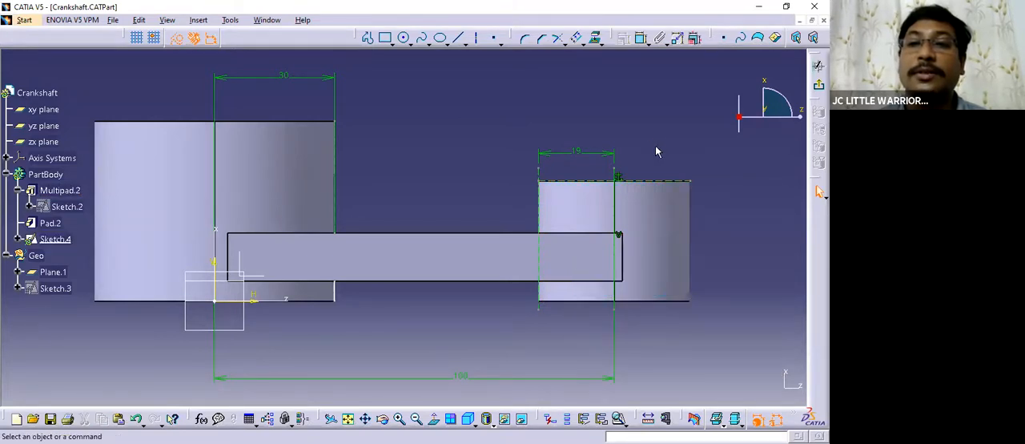
Draw a standard sloped line from the large boss's upper inner corner to the small boss's upper inner corner.
middle_drag(530, 121, 494, 125)
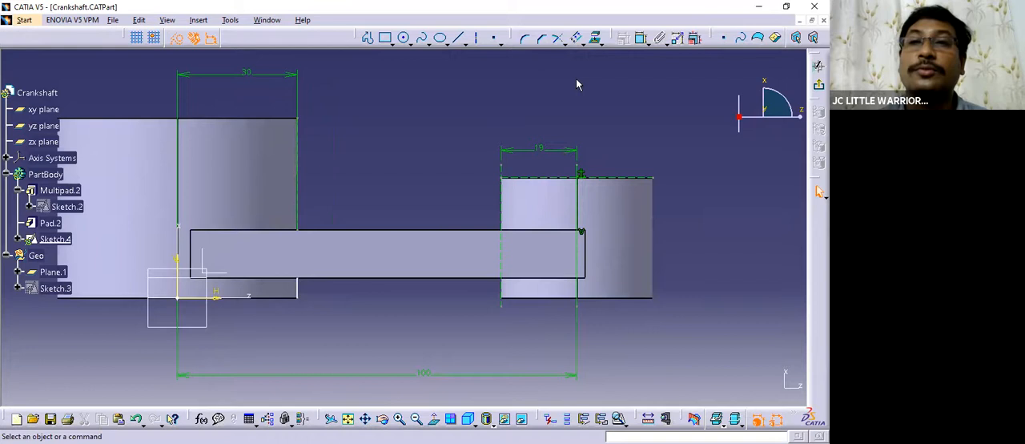
click(477, 40)
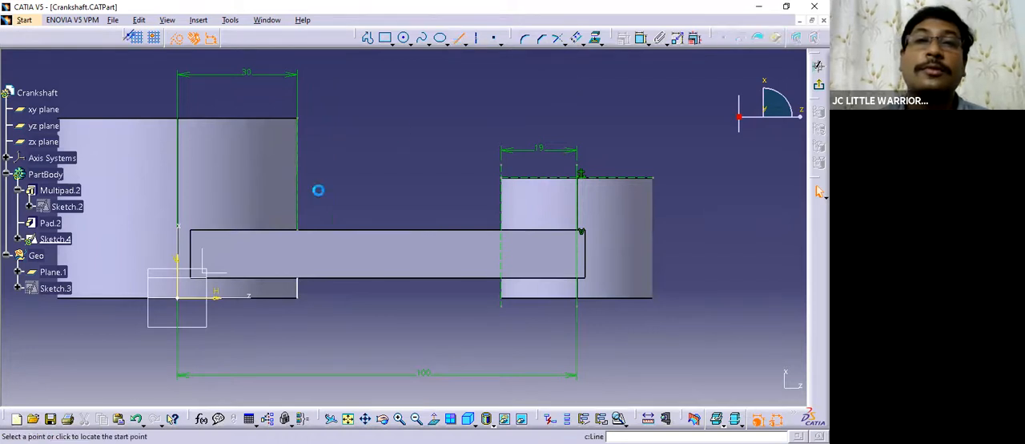
click(297, 118)
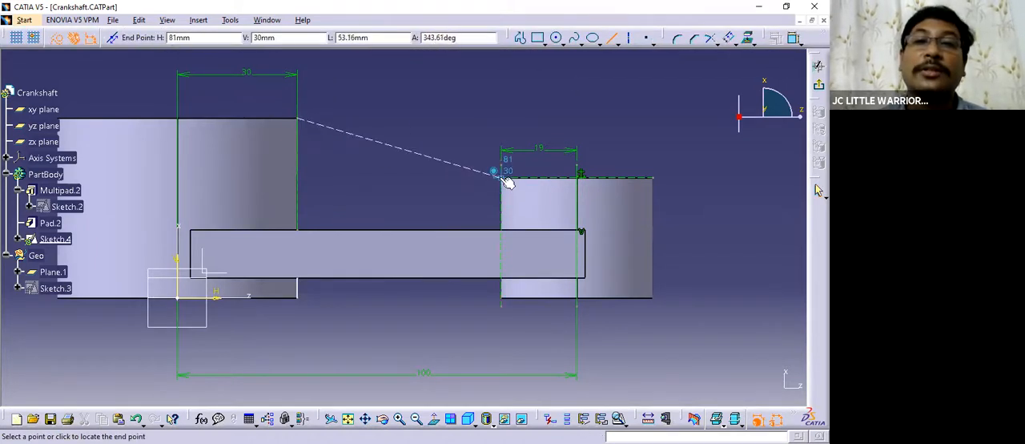
ctrl+middle_drag(477, 195, 485, 108)
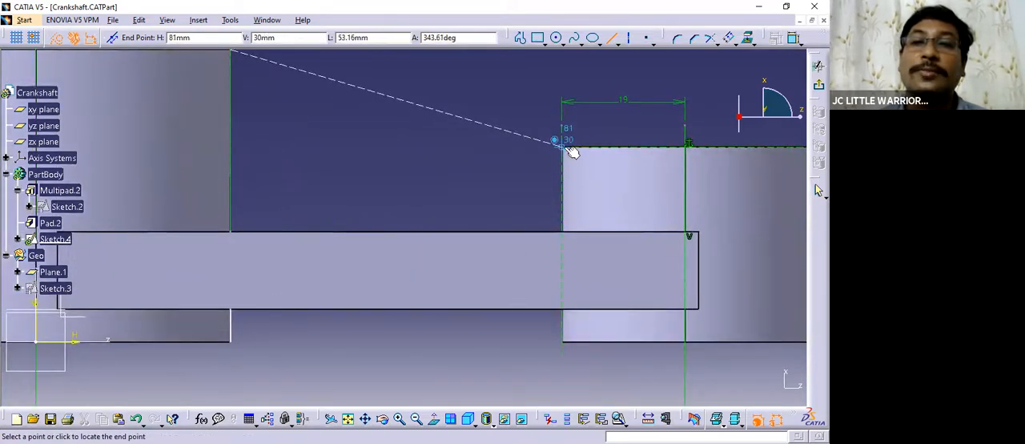
click(563, 146)
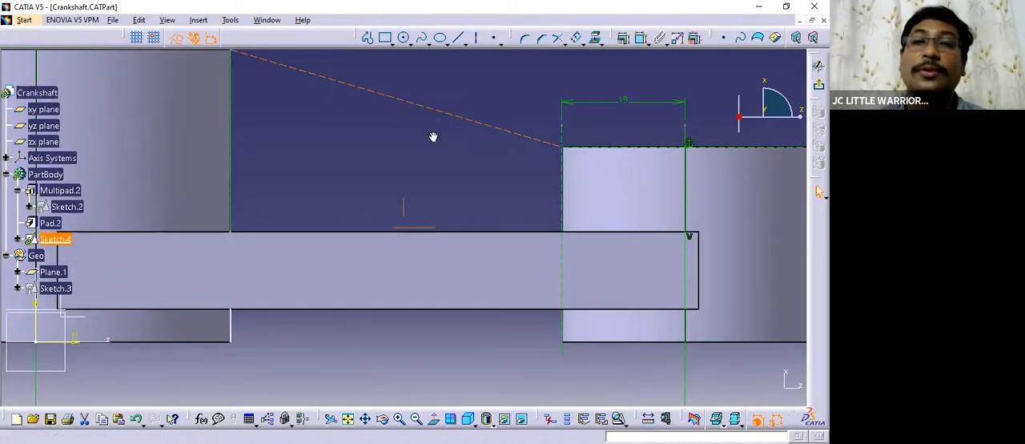
ctrl+middle_drag(434, 137, 430, 240)
click(177, 40)
click(415, 133)
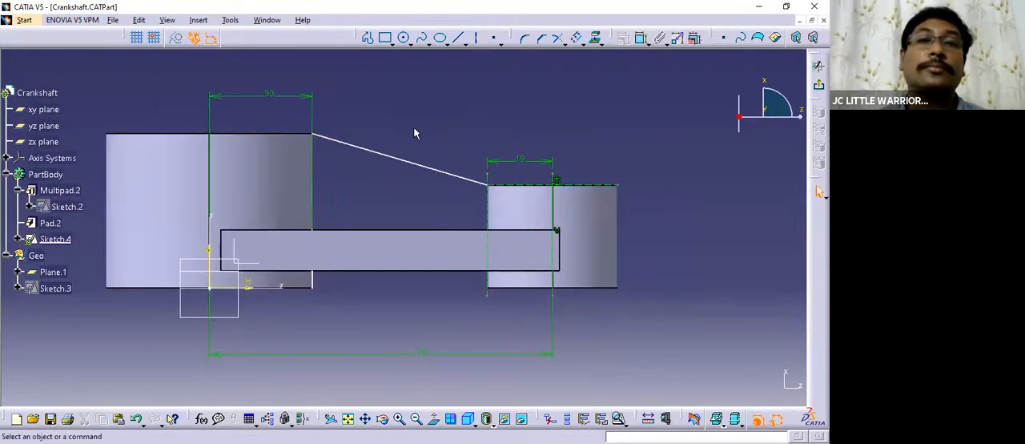
Delete the short projected silhouette line below the connecting arm at the large boss.
middle_drag(364, 301, 395, 268)
right_click(344, 253)
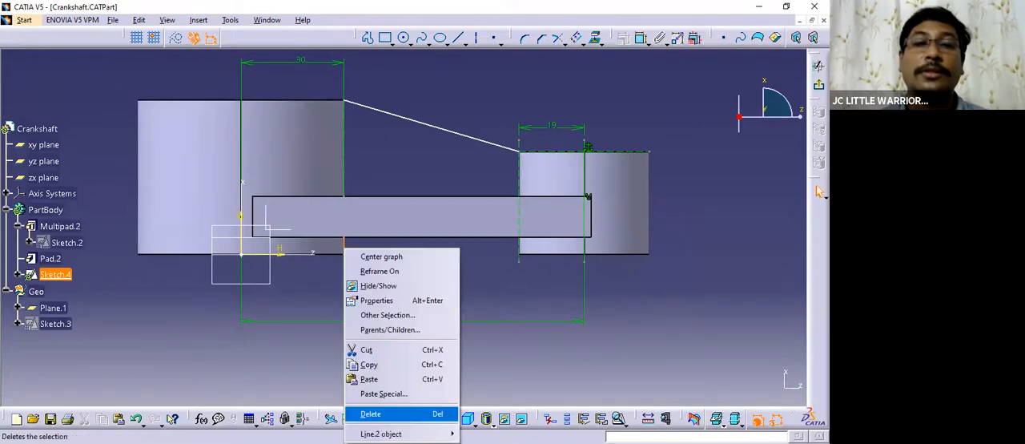
click(393, 419)
Turn the boundary line at the small boss's inner side into a standard element.
mouse_move(398, 266)
middle_down()
mouse_move(389, 307)
mouse_move(389, 297)
mouse_move(405, 297)
middle_up()
mouse_move(406, 297)
middle_down()
mouse_move(408, 289)
mouse_move(390, 289)
mouse_move(393, 259)
mouse_move(265, 309)
mouse_move(378, 257)
mouse_move(369, 296)
mouse_move(401, 313)
mouse_move(401, 286)
mouse_move(343, 302)
mouse_move(331, 288)
mouse_move(419, 126)
mouse_move(443, 176)
mouse_move(439, 192)
mouse_move(426, 188)
middle_up()
mouse_move(353, 191)
middle_down()
mouse_move(332, 201)
mouse_move(384, 192)
mouse_move(412, 212)
mouse_move(390, 183)
mouse_move(413, 145)
middle_up()
click(434, 418)
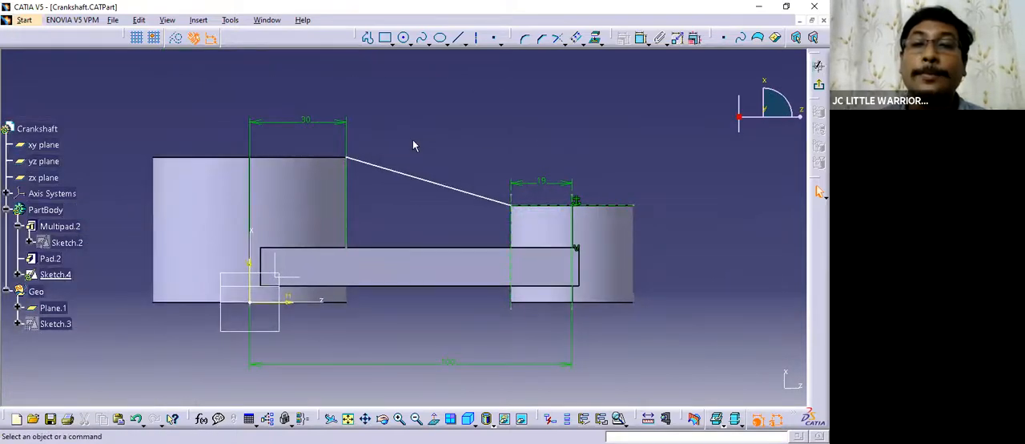
click(177, 39)
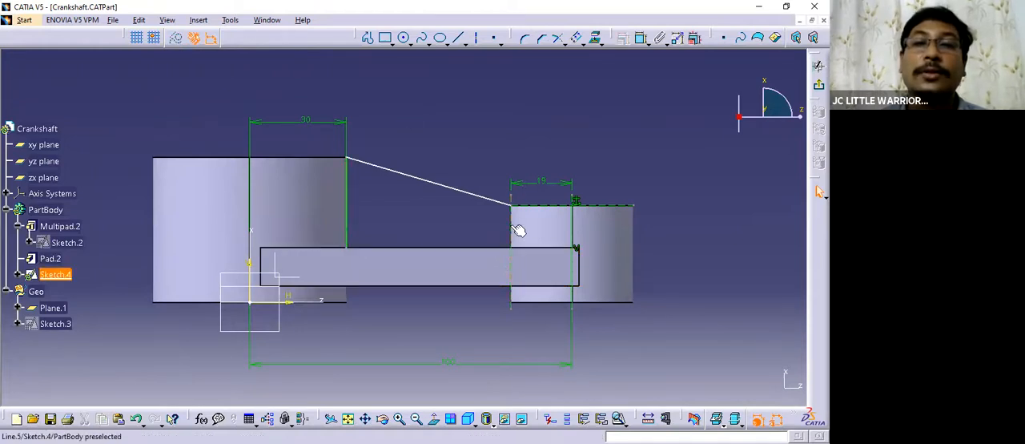
click(418, 122)
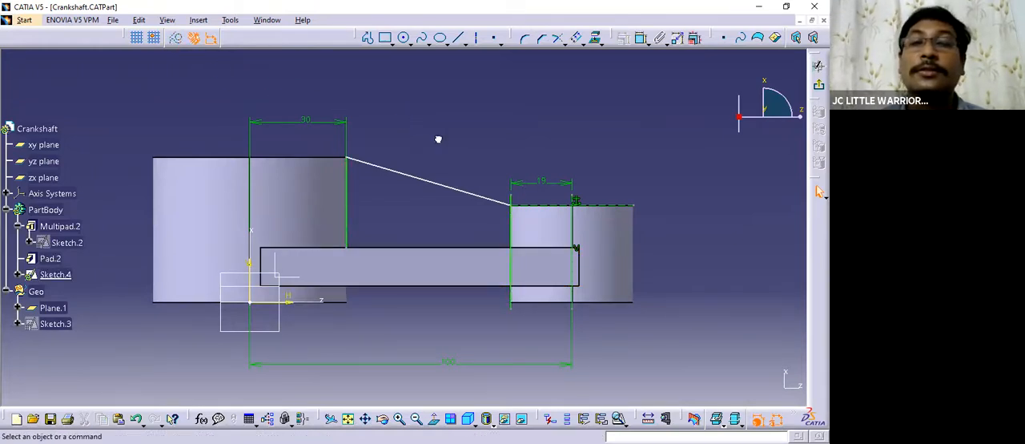
Trim the sloped line with the vertical boundary lines at the small boss and the large boss.
click(557, 38)
click(513, 224)
click(501, 200)
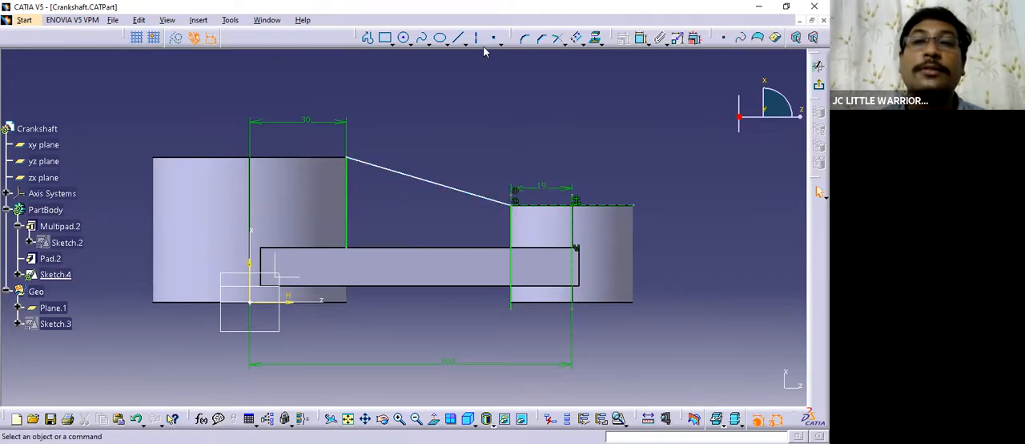
click(550, 41)
click(353, 193)
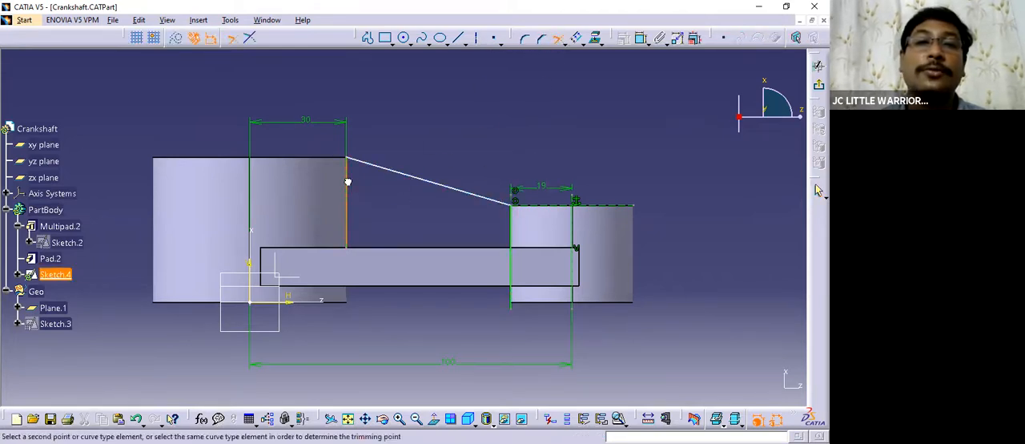
click(367, 165)
Project the connecting arm's top edge onto the sketch and isolate the projection.
mouse_move(392, 267)
middle_down()
mouse_move(391, 234)
mouse_move(407, 213)
middle_up()
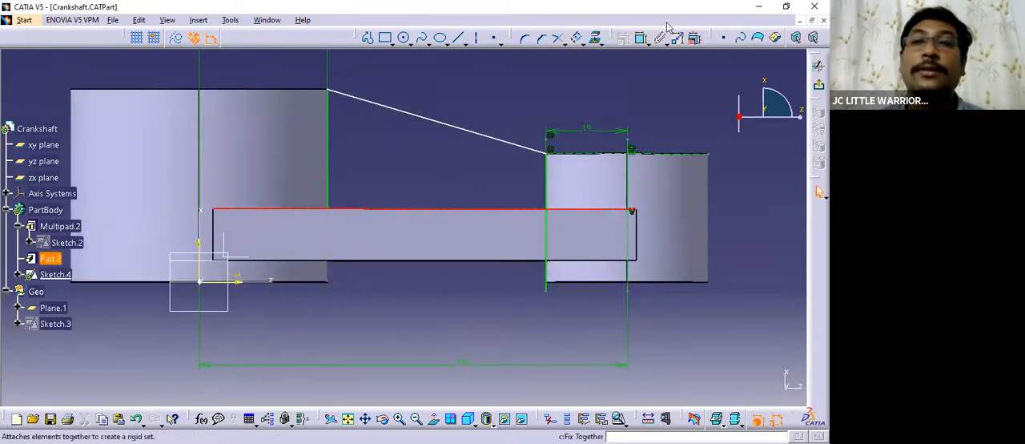
click(596, 39)
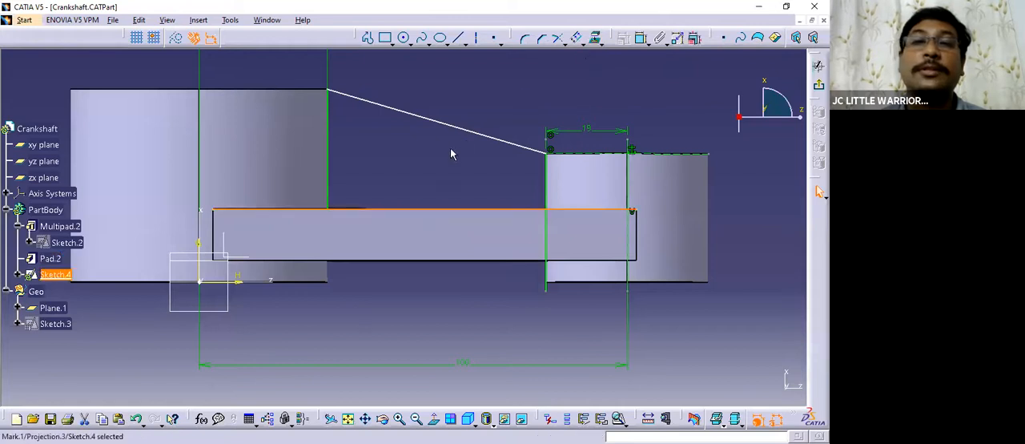
right_click(431, 210)
mouse_move(473, 394)
click(601, 336)
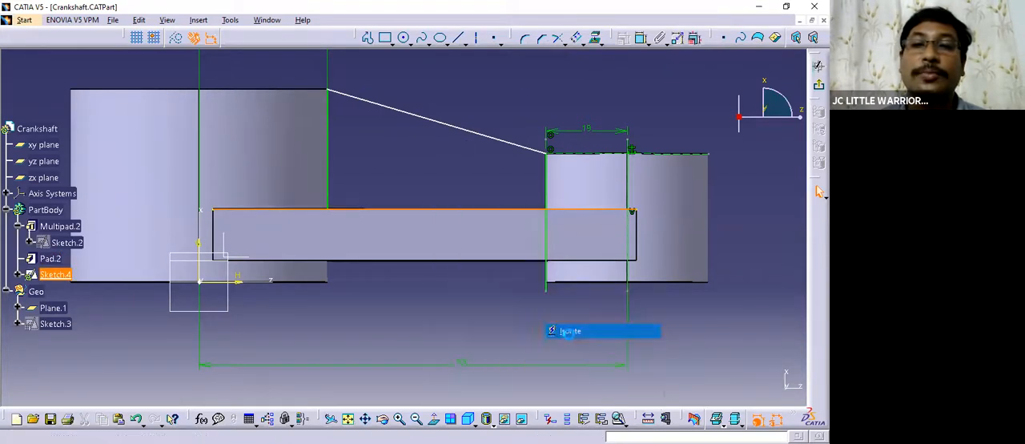
Trim the arm's projected top edge with the boss boundary lines to close the rib profile.
middle_drag(413, 182, 443, 195)
click(559, 42)
click(413, 214)
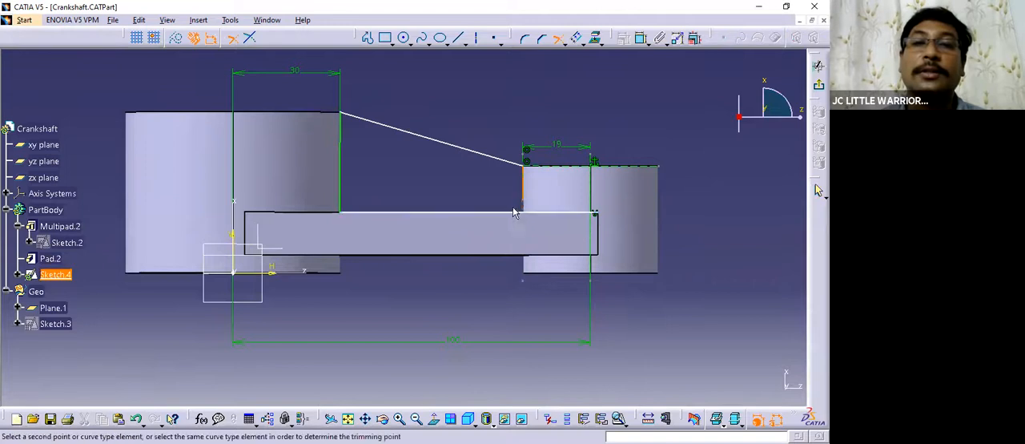
scroll(481, 196, up, 3)
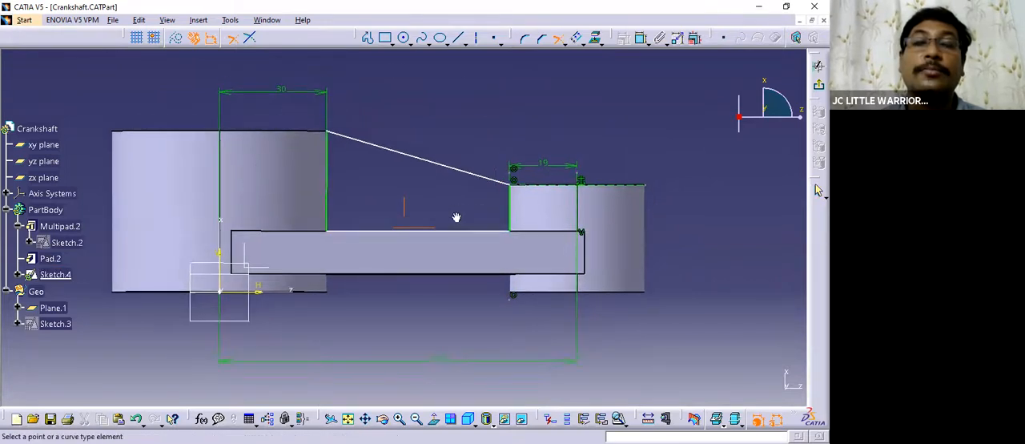
key(Escape)
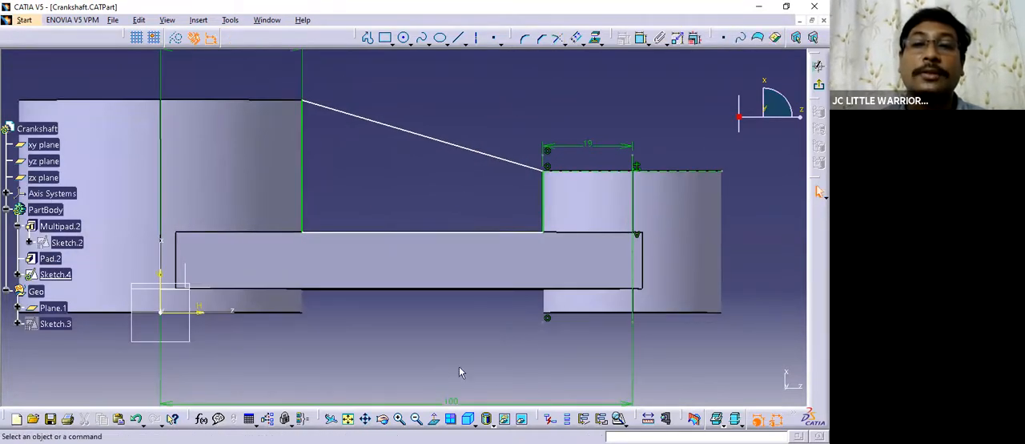
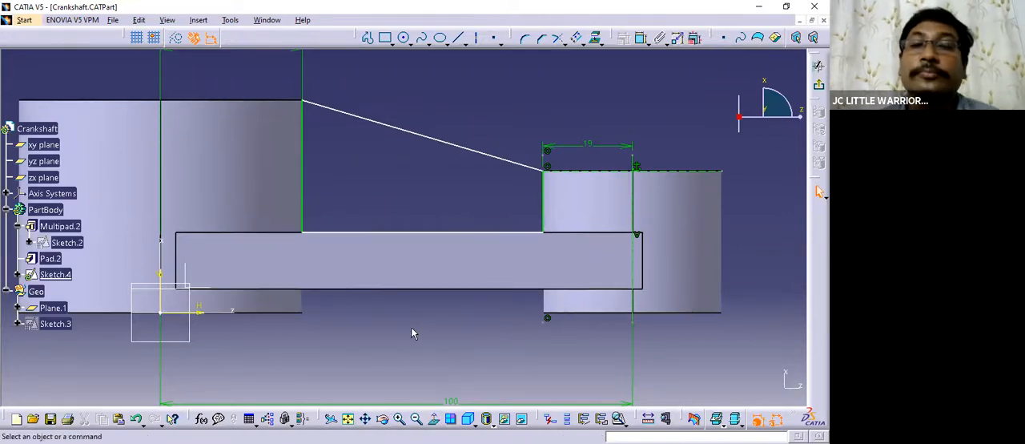
Dimension the height of the rib profile's lower line above the sketch's horizontal axis.
click(640, 38)
click(462, 235)
ctrl+middle_drag(434, 194, 441, 227)
click(242, 302)
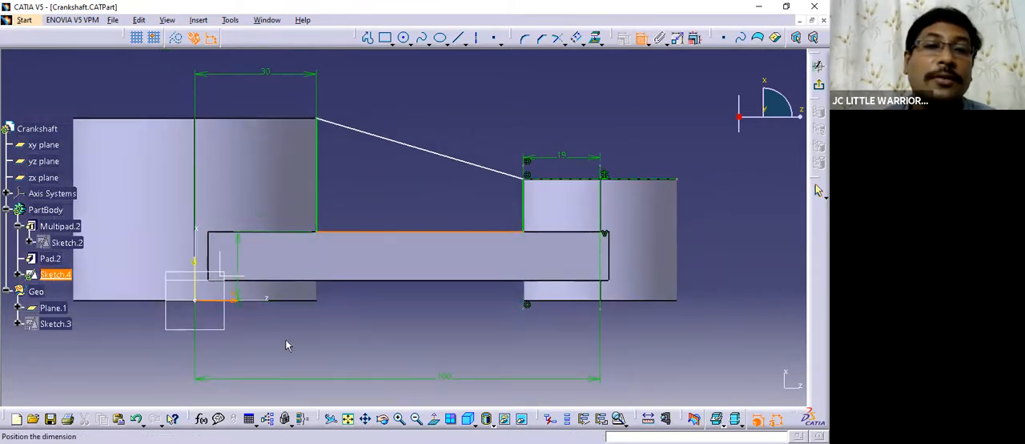
click(380, 346)
mouse_move(422, 185)
ctrl+middle_down()
mouse_move(389, 190)
mouse_move(396, 171)
mouse_move(393, 195)
ctrl+middle_up()
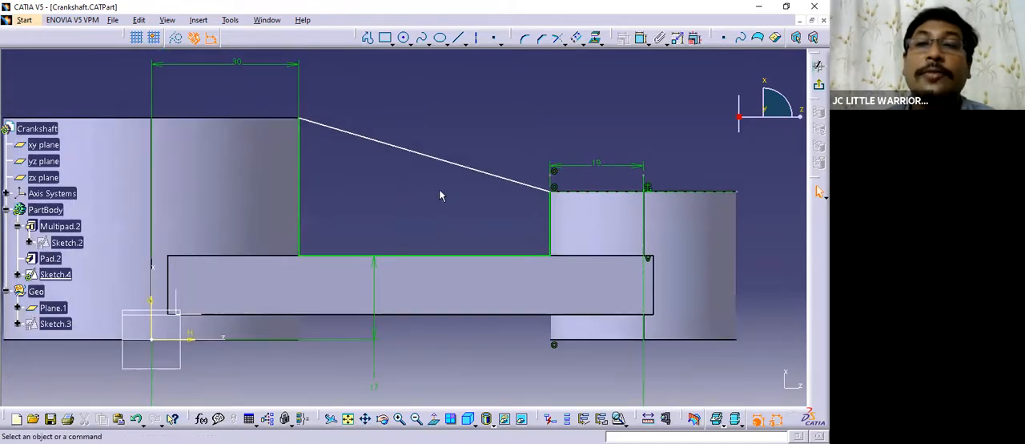
ctrl+middle_drag(479, 88, 482, 120)
Dimension the angle between the sloped line and the vertical line at the large boss, placing it inside the profile.
click(641, 39)
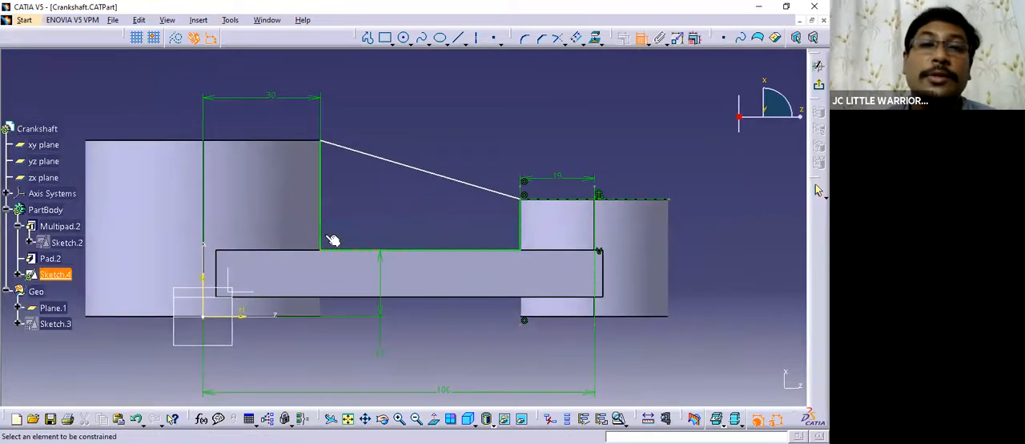
click(371, 160)
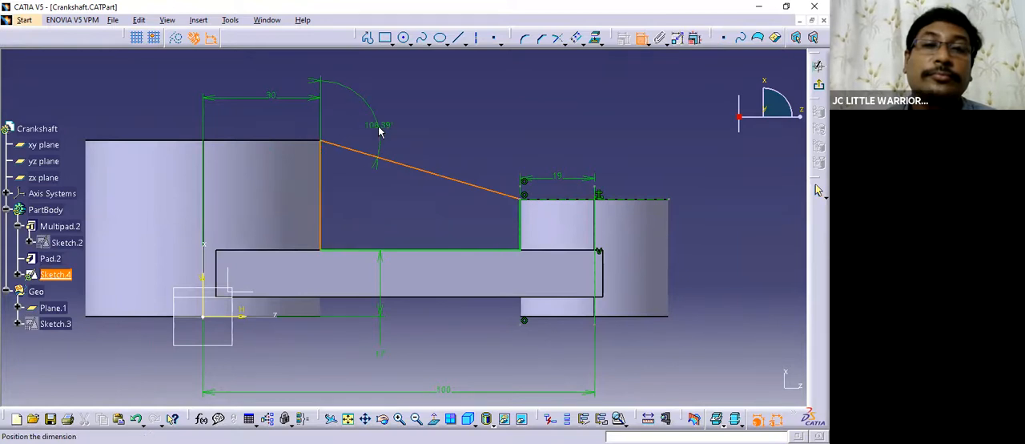
click(371, 190)
middle_drag(395, 207, 398, 185)
middle_drag(435, 101, 438, 113)
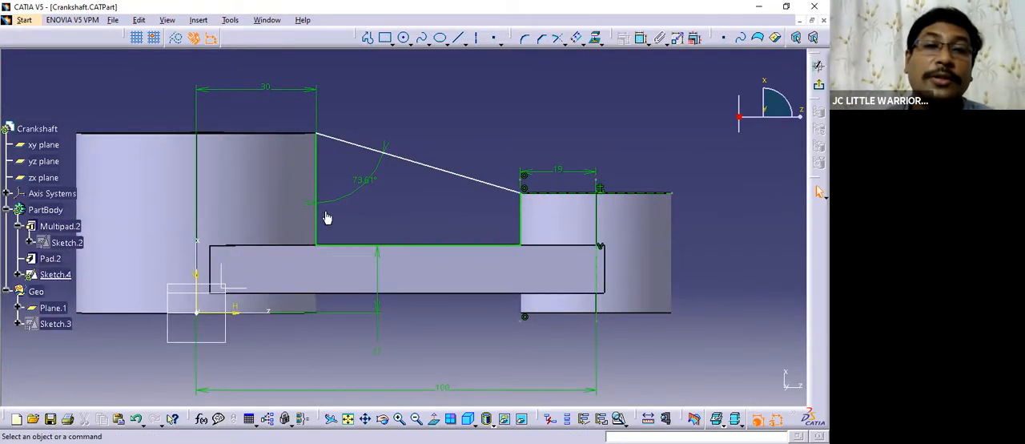
Dimension the length of the rib profile's vertical line at the large boss.
click(318, 180)
click(641, 38)
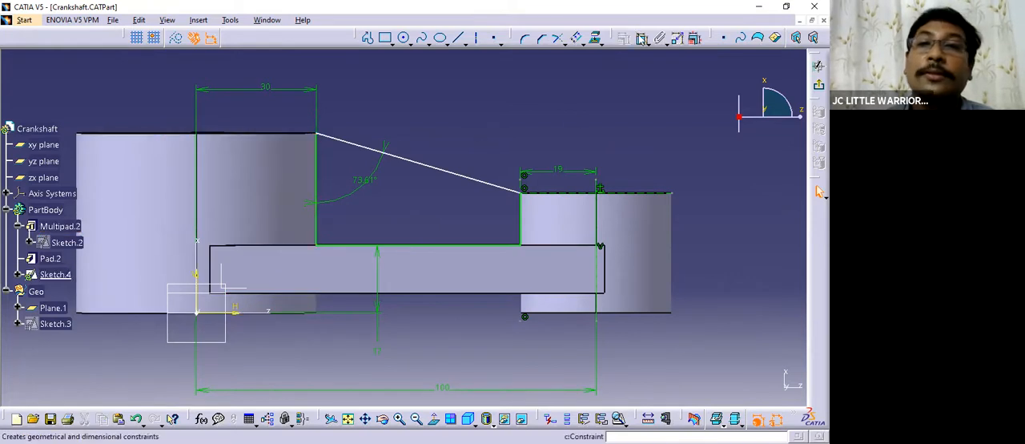
click(323, 164)
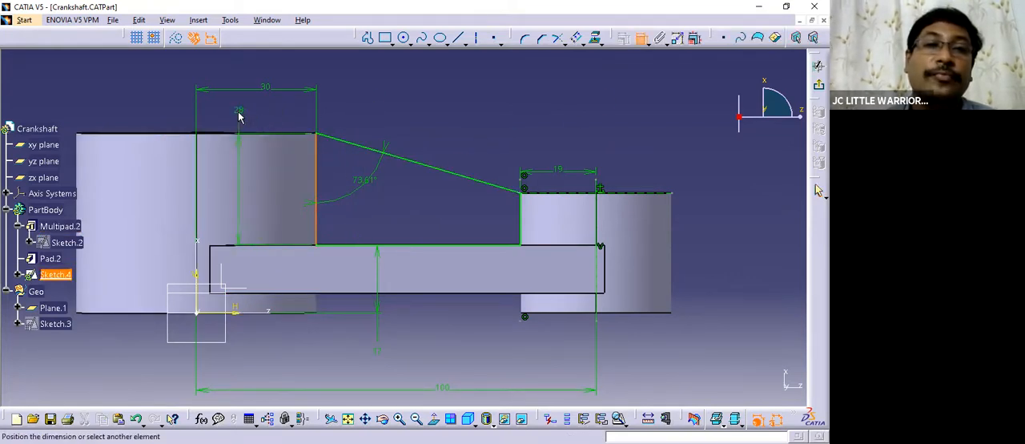
click(239, 120)
middle_drag(463, 134, 425, 112)
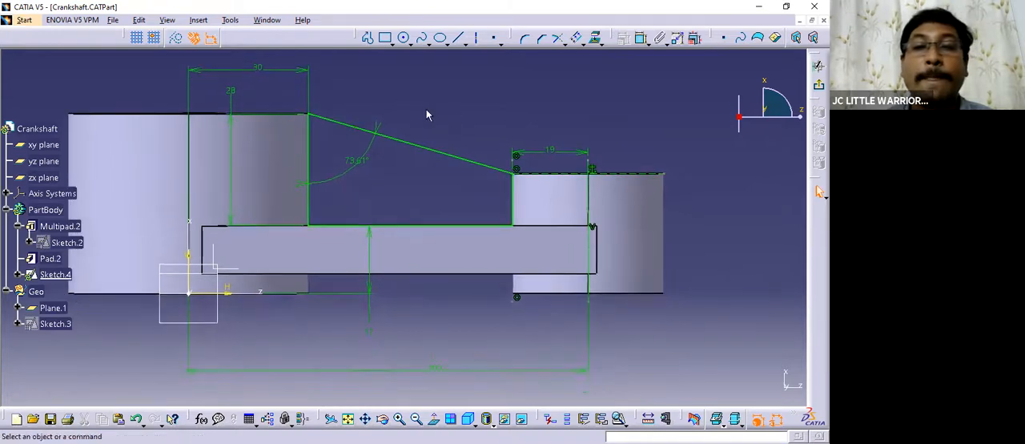
Check the rib profile for closure with Sketch Analysis and exit the sketch.
click(230, 21)
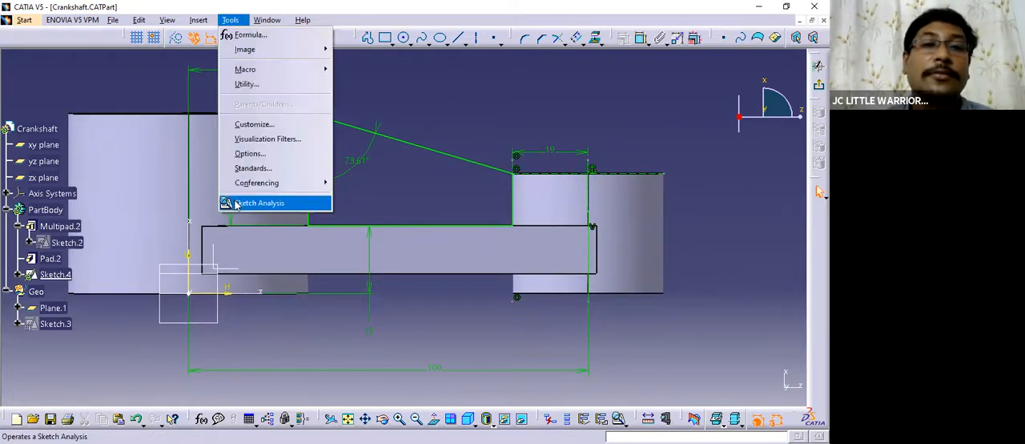
click(256, 203)
click(474, 156)
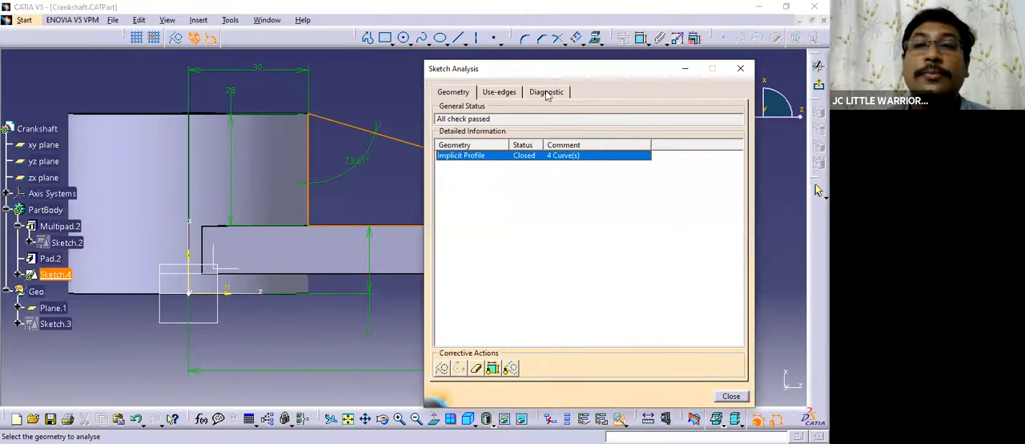
click(739, 69)
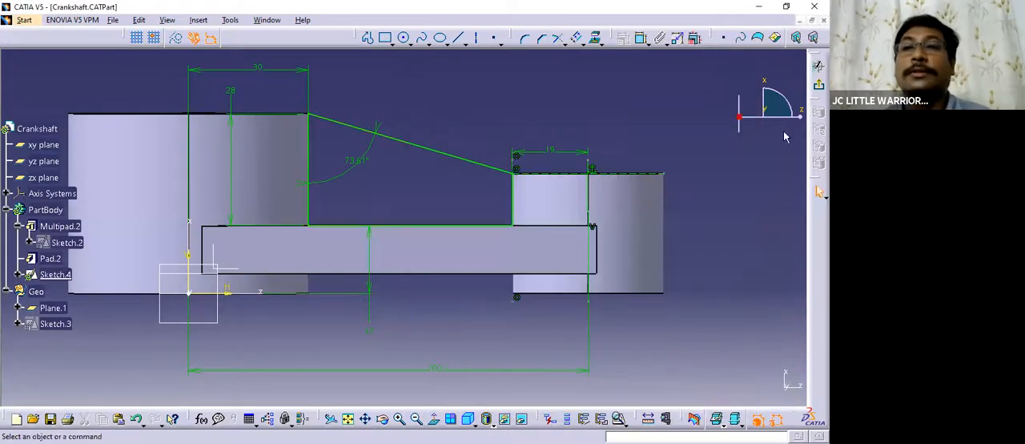
click(817, 85)
mouse_move(469, 142)
middle_down()
mouse_move(438, 224)
mouse_move(446, 194)
mouse_move(432, 150)
middle_up()
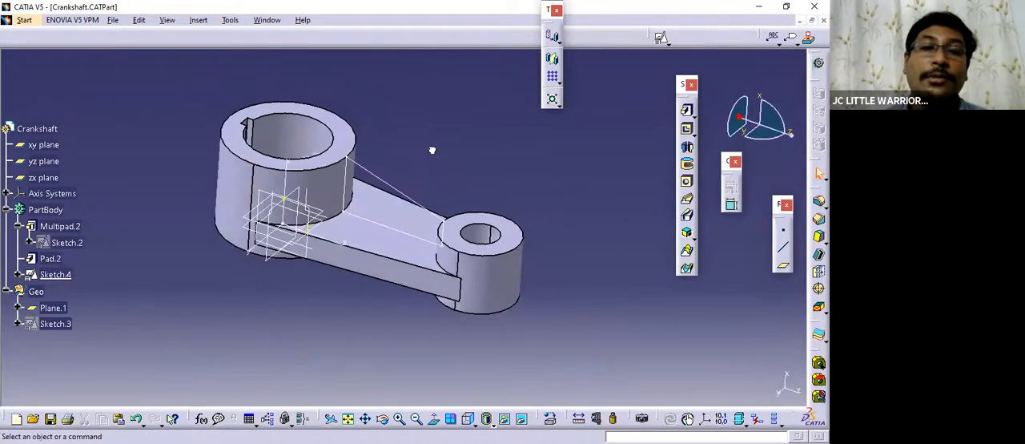
Switch to the Practicce Parts drawing, examine the rib in the plan, 3D and side views, and return to the crankshaft part.
click(267, 21)
click(309, 100)
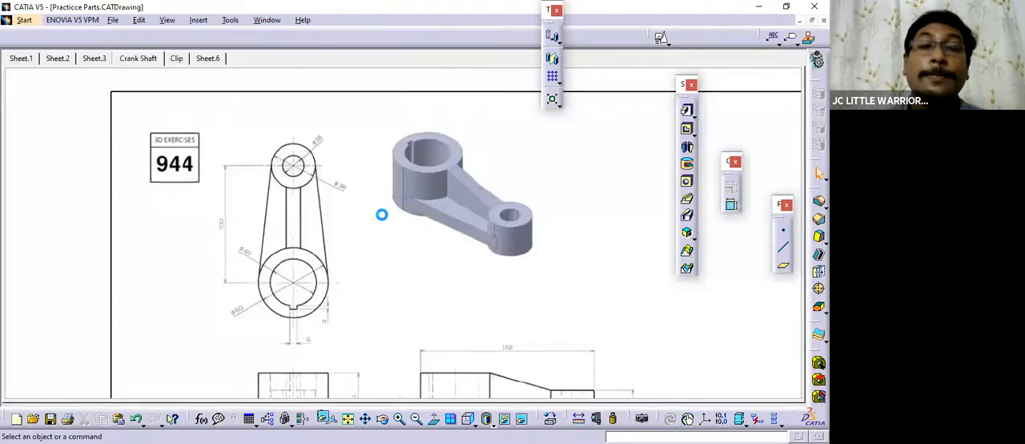
middle_drag(398, 279, 272, 37)
mouse_move(216, 193)
middle_down()
mouse_move(329, 216)
mouse_move(219, 215)
middle_up()
mouse_move(258, 249)
middle_down()
mouse_move(380, 270)
mouse_move(415, 178)
middle_up()
mouse_move(468, 208)
middle_down()
mouse_move(469, 268)
mouse_move(373, 338)
mouse_move(350, 274)
mouse_move(359, 287)
mouse_move(341, 277)
mouse_move(339, 204)
mouse_move(347, 281)
mouse_move(355, 239)
mouse_move(382, 267)
mouse_move(377, 185)
mouse_move(353, 285)
mouse_move(353, 252)
mouse_move(382, 274)
mouse_move(380, 302)
mouse_move(281, 211)
middle_up()
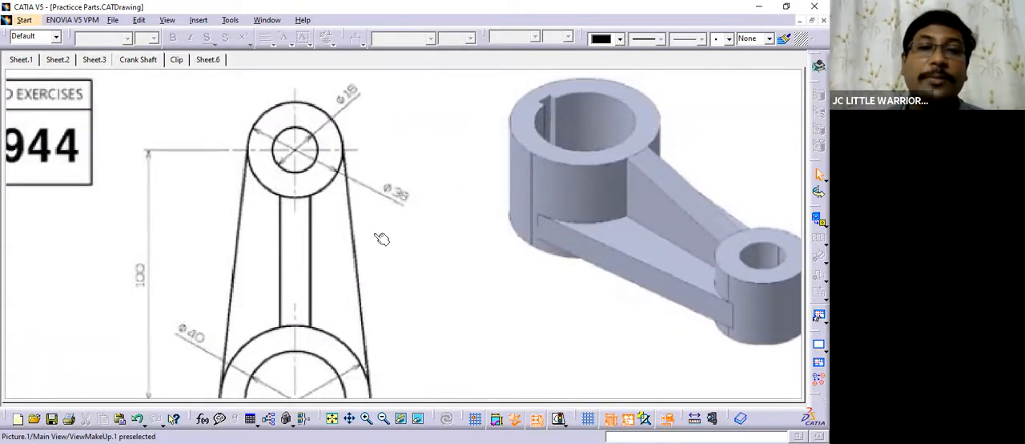
mouse_move(366, 281)
middle_down()
mouse_move(291, 195)
mouse_move(309, 274)
mouse_move(269, 198)
mouse_move(206, 286)
middle_up()
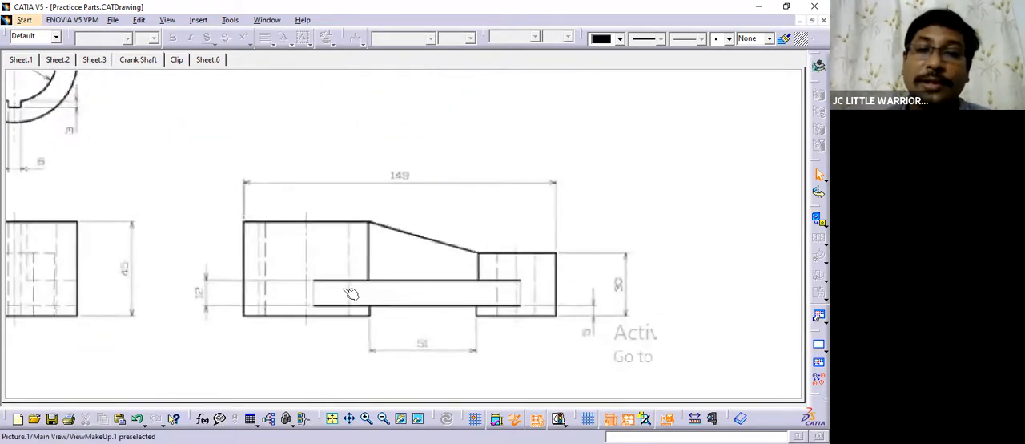
click(271, 24)
click(286, 114)
middle_drag(443, 247, 407, 249)
scroll(124, 246, down, 3)
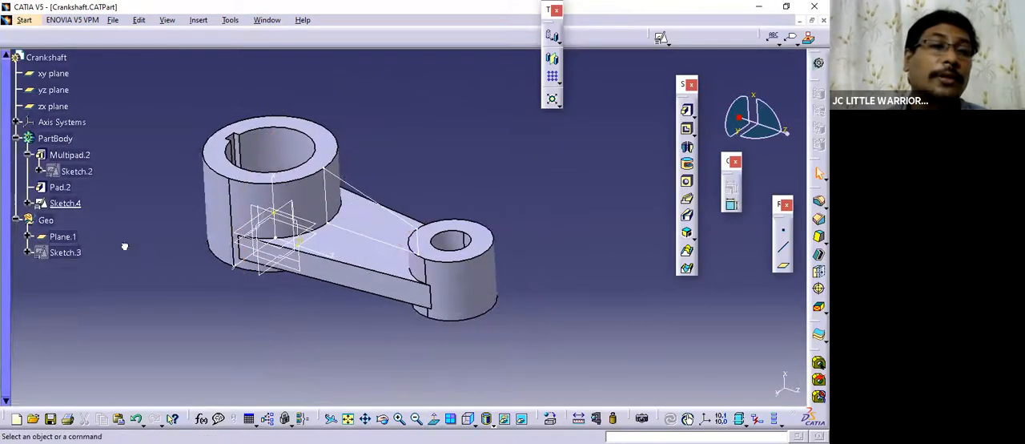
click(66, 141)
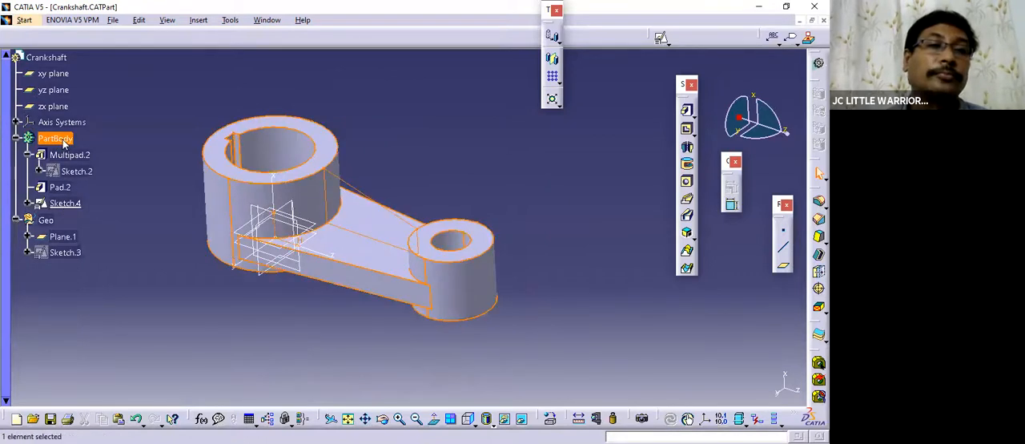
click(218, 319)
Pad the closed rib profile with a first limit of 6 mm and a second limit of 6 mm.
middle_drag(415, 168, 407, 177)
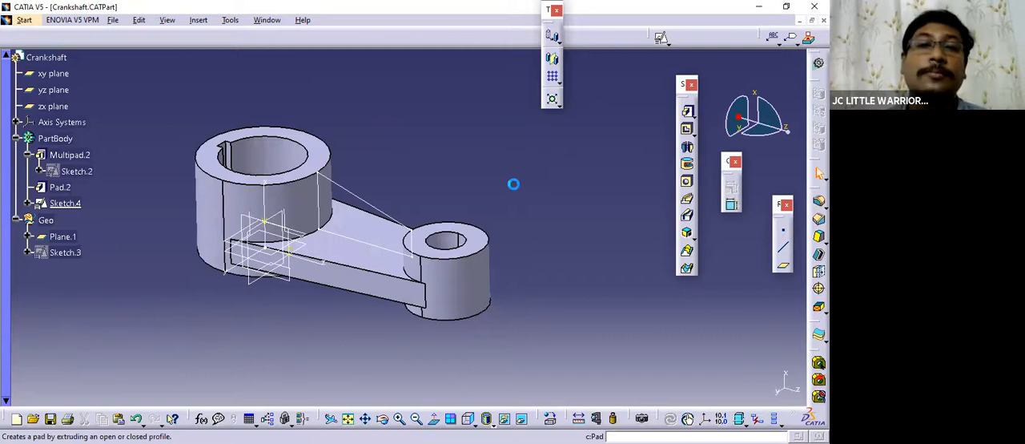
click(406, 206)
mouse_move(406, 206)
middle_down()
mouse_move(384, 252)
mouse_move(361, 221)
mouse_move(363, 232)
middle_up()
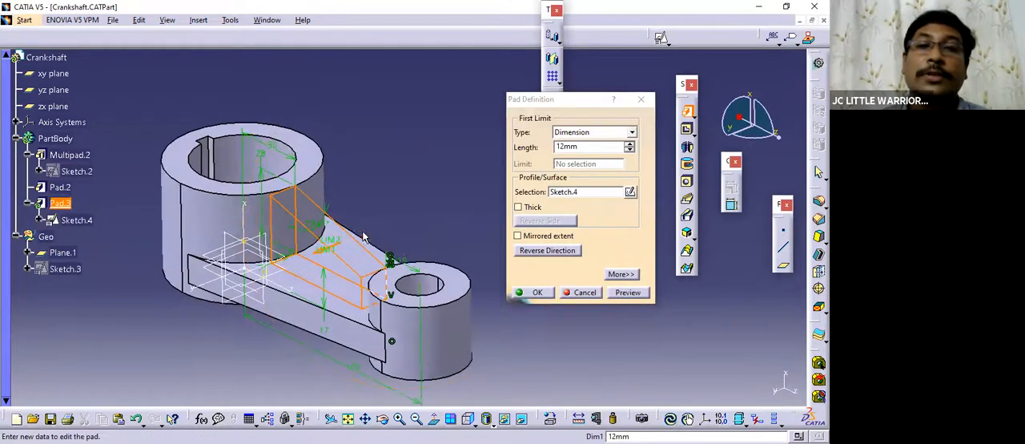
drag(572, 99, 517, 80)
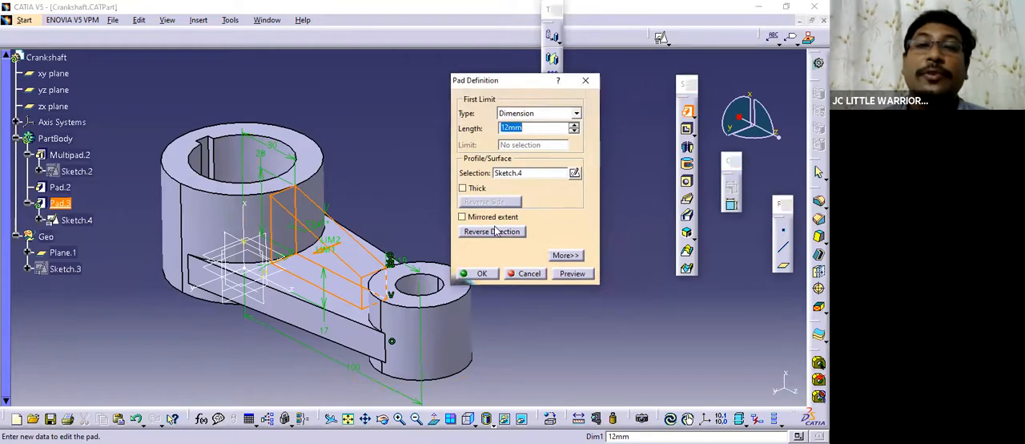
click(565, 256)
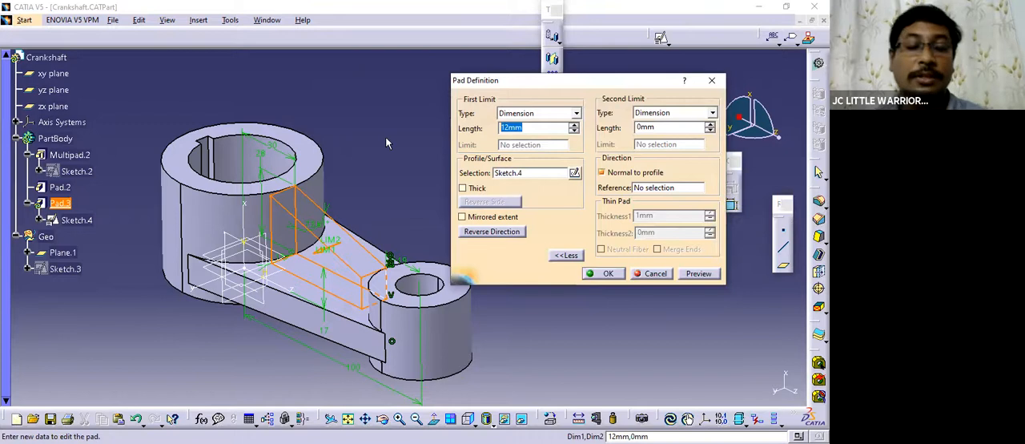
text(6)
key(Tab)
drag(658, 128, 615, 128)
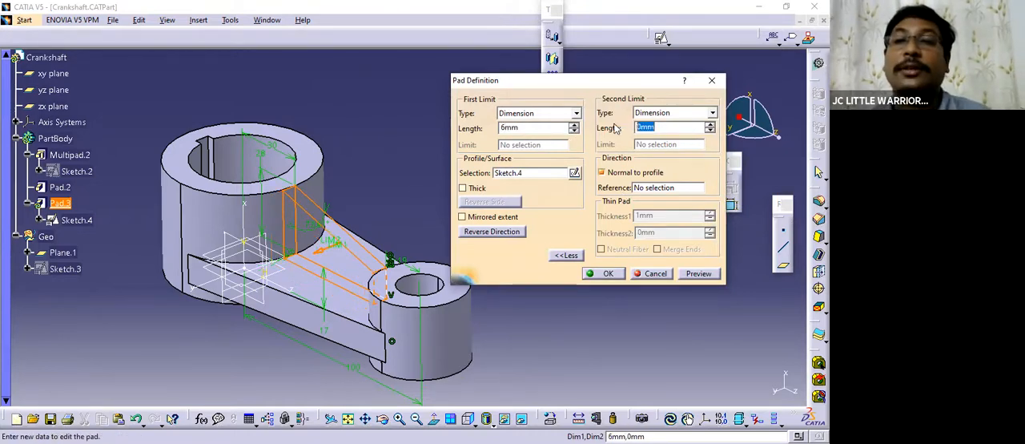
text(6)
click(694, 274)
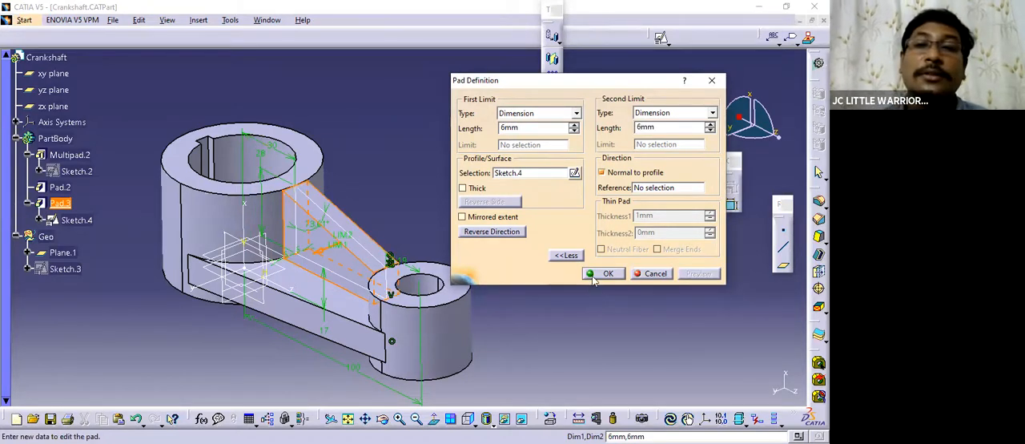
middle_drag(353, 301, 323, 222)
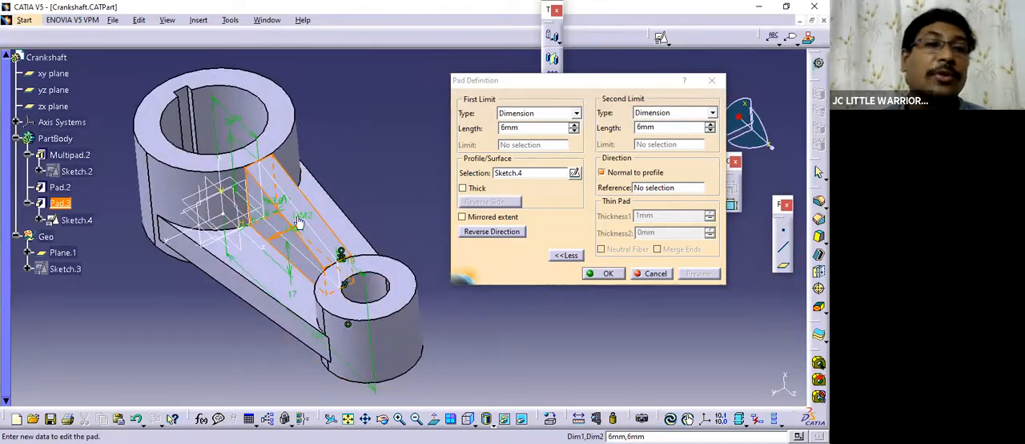
click(603, 276)
Examine the padded rib and how it meets both bosses and the connecting arm from several angles.
middle_drag(449, 215, 366, 229)
click(414, 295)
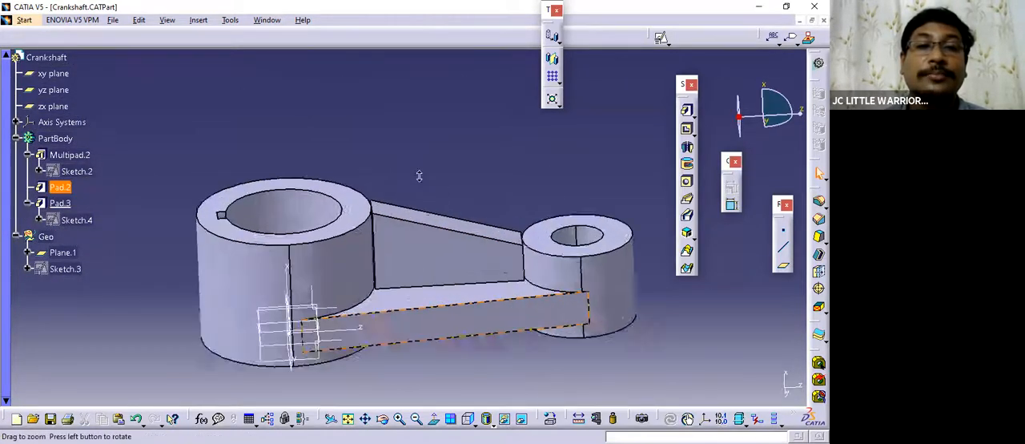
middle_drag(419, 176, 408, 92)
middle_drag(355, 238, 469, 193)
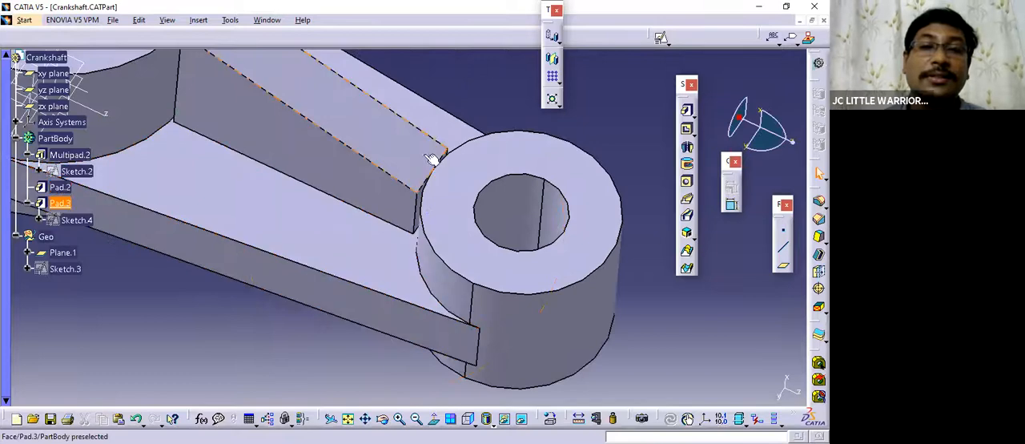
middle_drag(433, 158, 524, 302)
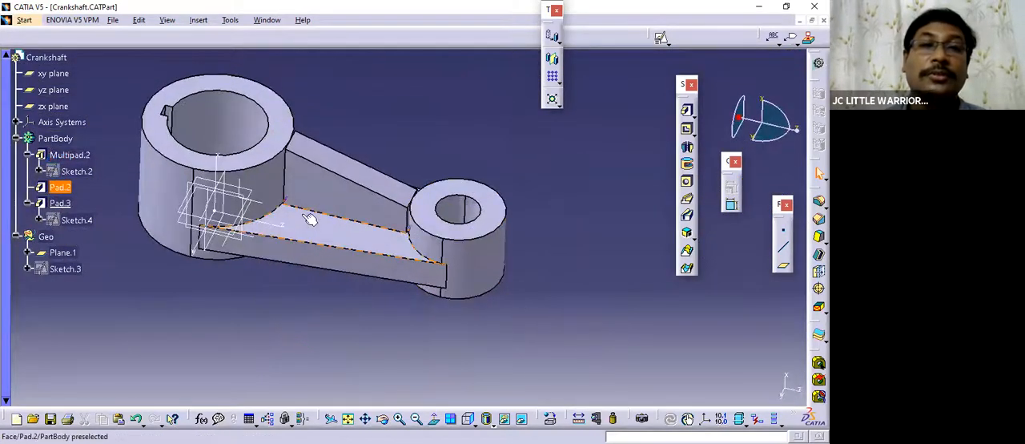
click(64, 205)
middle_drag(416, 328, 417, 316)
click(417, 317)
Delete the rib pad without its aggregated elements, keeping the rib sketch.
right_click(60, 204)
key(Escape)
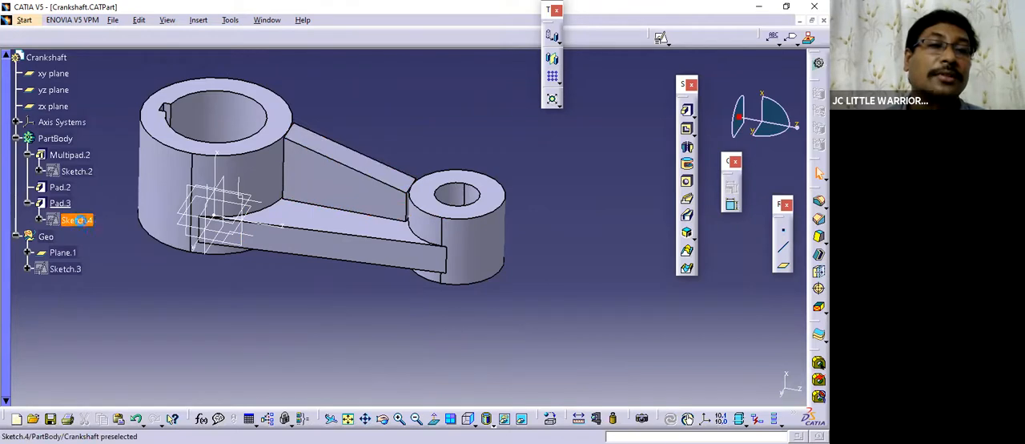
click(64, 204)
right_click(66, 204)
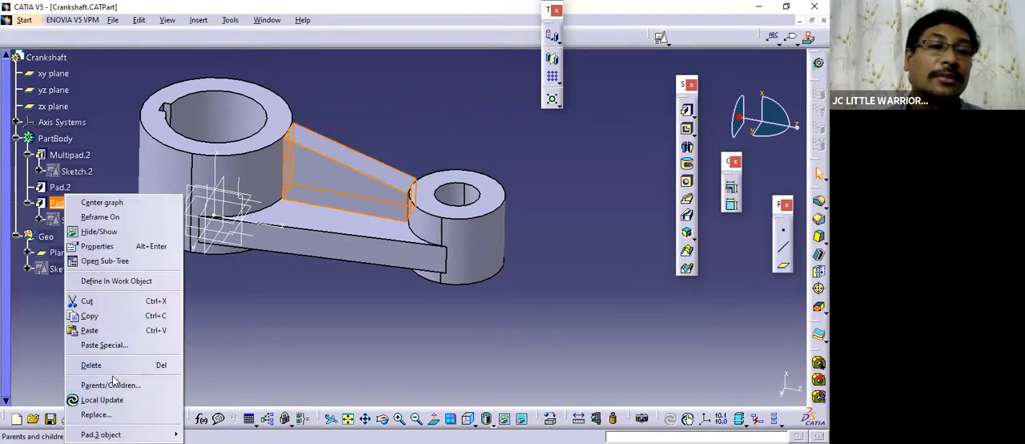
click(100, 364)
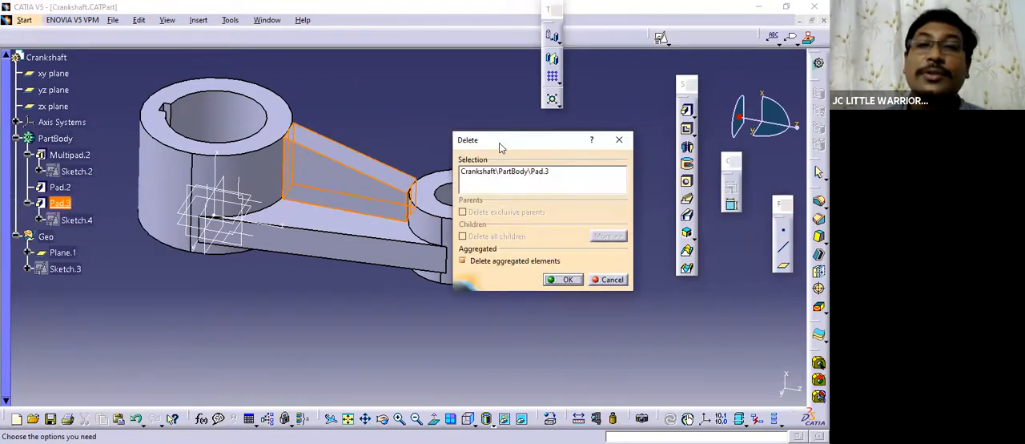
drag(498, 144, 531, 114)
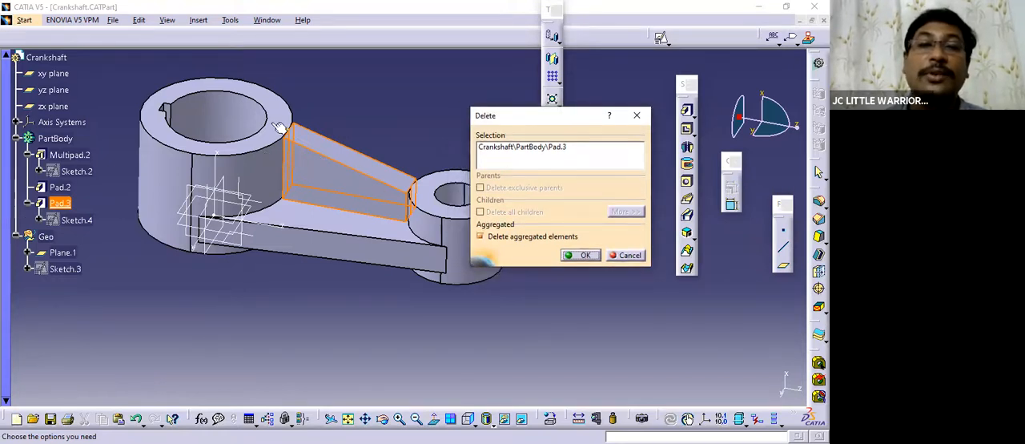
click(580, 255)
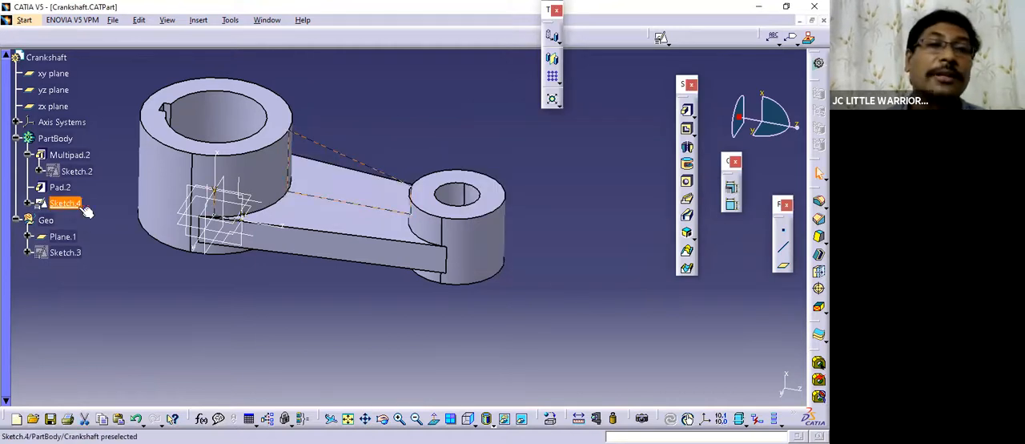
Reopen the rib sketch and convert its two vertical lines and lower line to construction elements, leaving the sloped line standard.
mouse_move(327, 312)
middle_down()
mouse_move(373, 309)
mouse_move(378, 323)
middle_up()
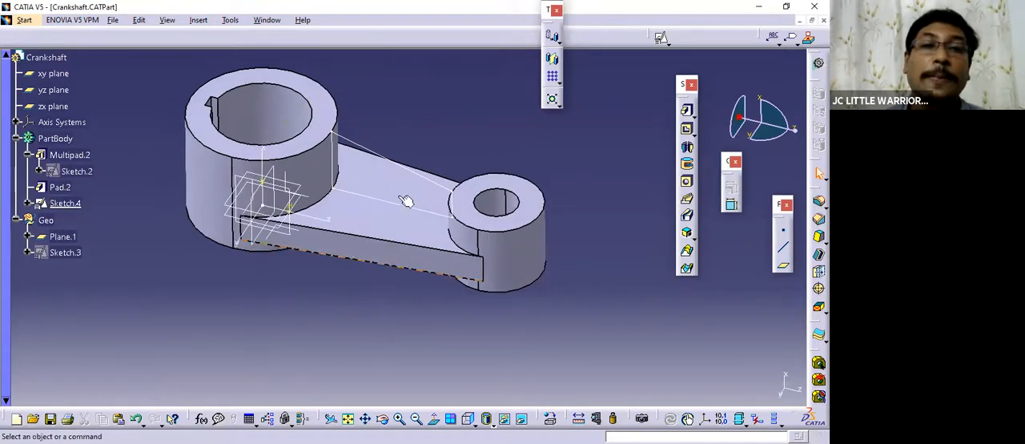
double_click(355, 148)
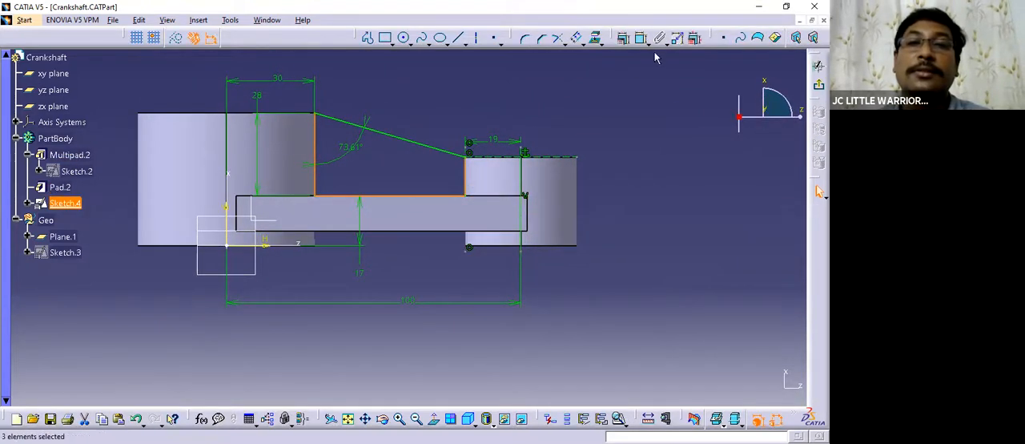
click(552, 114)
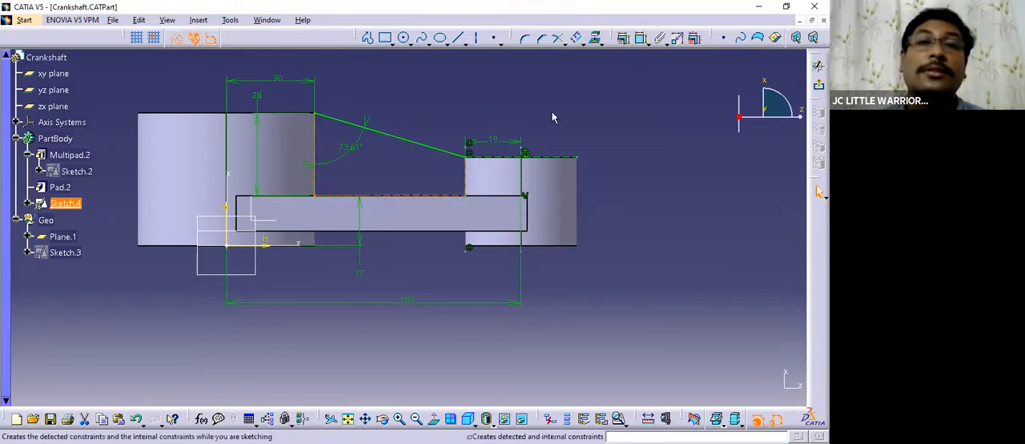
Exit the rib sketch and return to the 3D part.
click(818, 84)
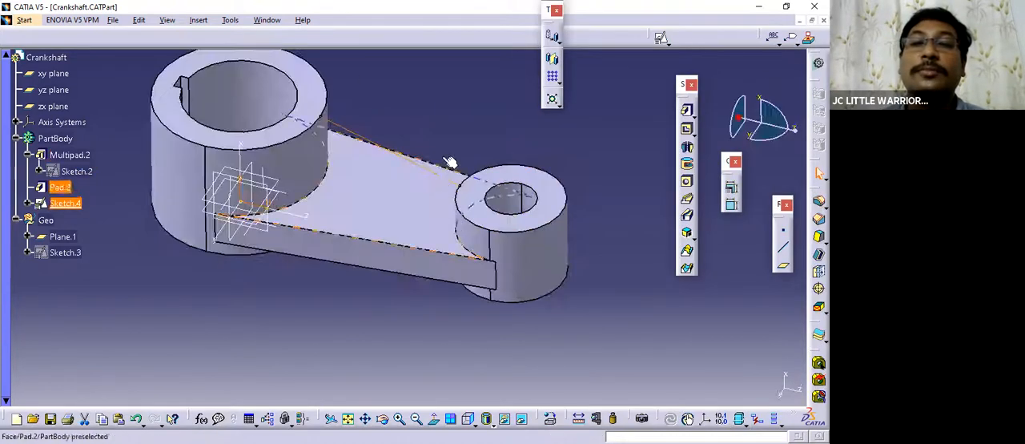
middle_drag(423, 126, 410, 142)
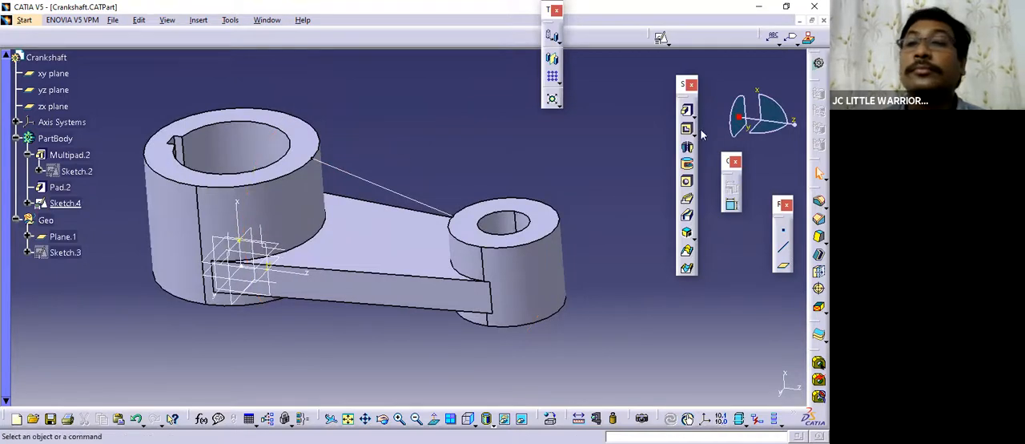
drag(675, 236, 649, 227)
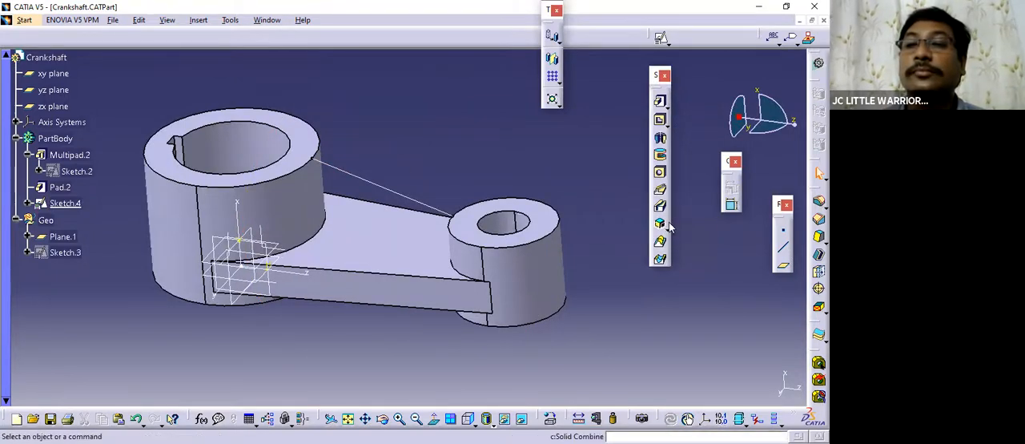
Try to create a stiffener in From Top mode, using the sloped line's sketch between the two bosses as profile.
click(668, 229)
click(671, 247)
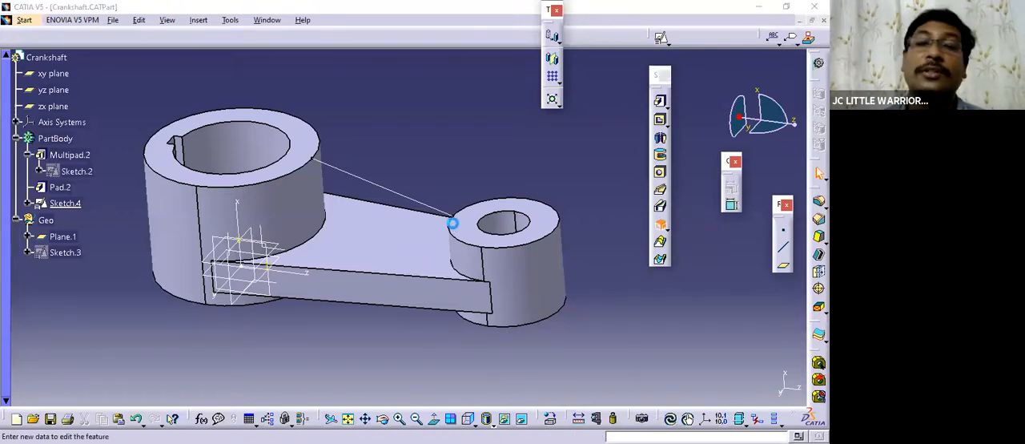
middle_drag(430, 287, 402, 274)
click(665, 204)
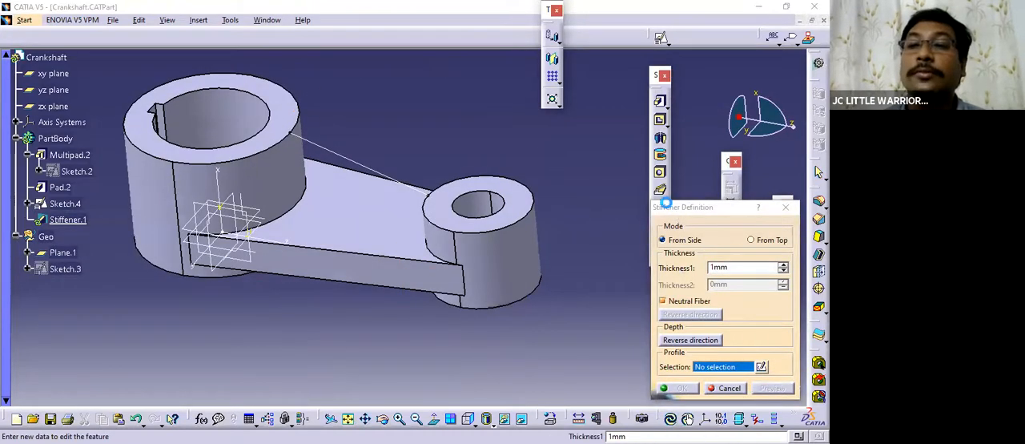
drag(669, 208, 609, 177)
click(690, 207)
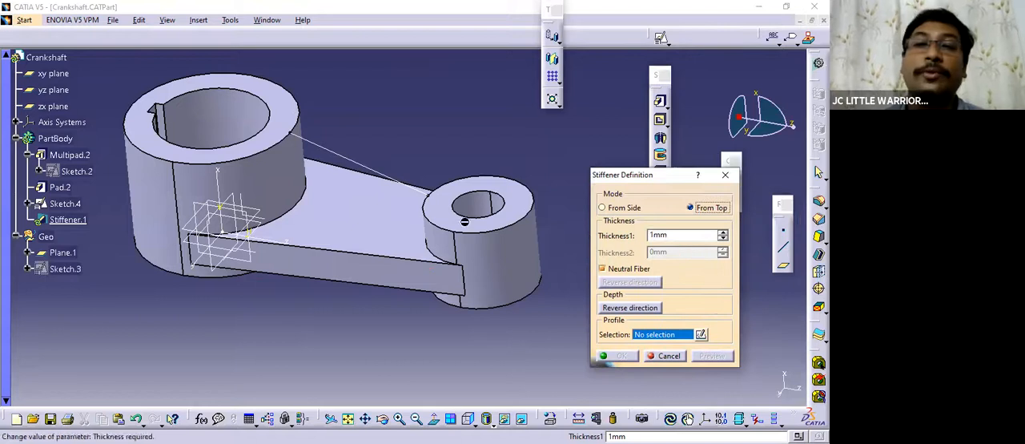
click(373, 253)
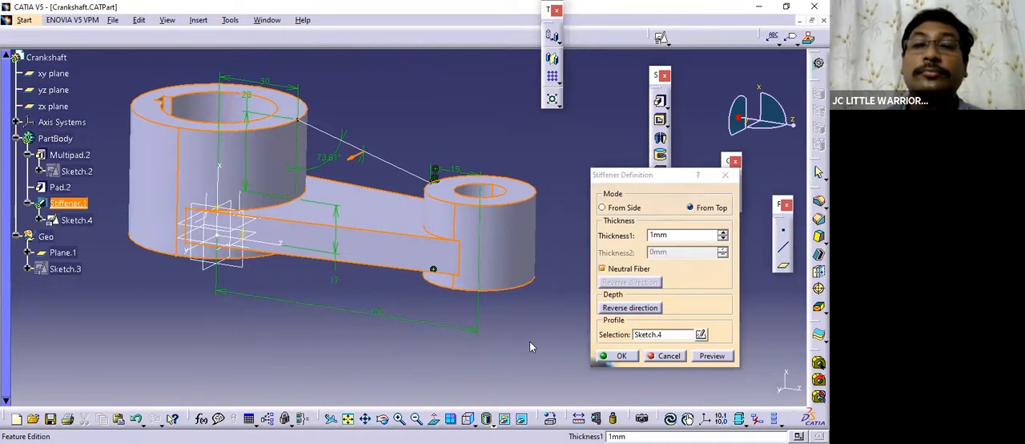
click(671, 356)
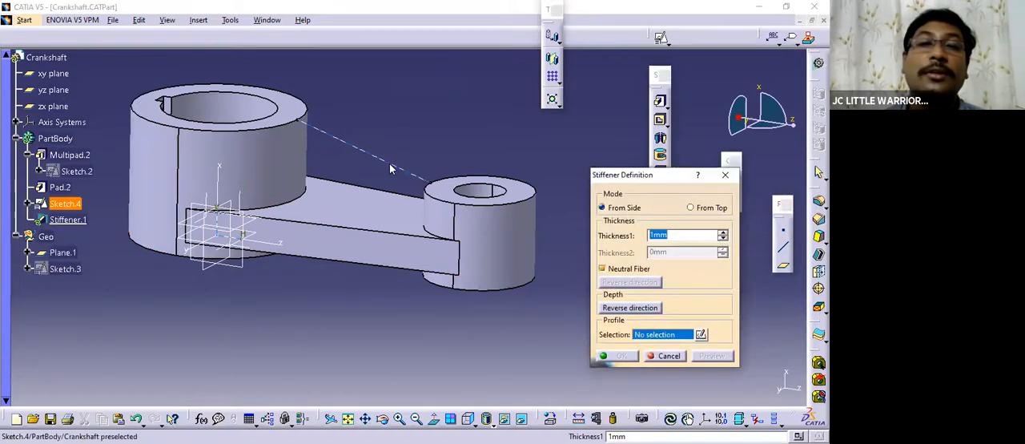
Try a From Side stiffener from the sloped line's sketch with a thickness of 12 mm.
click(486, 277)
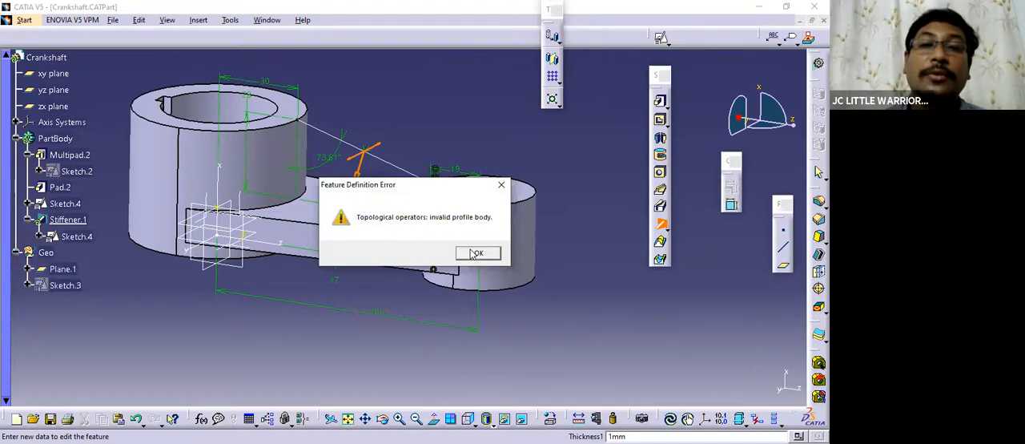
middle_drag(375, 253, 432, 268)
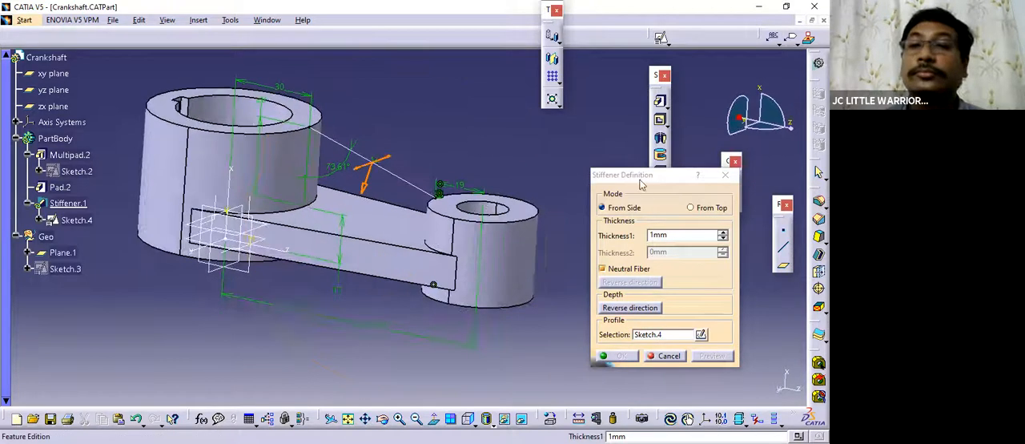
drag(666, 174, 635, 131)
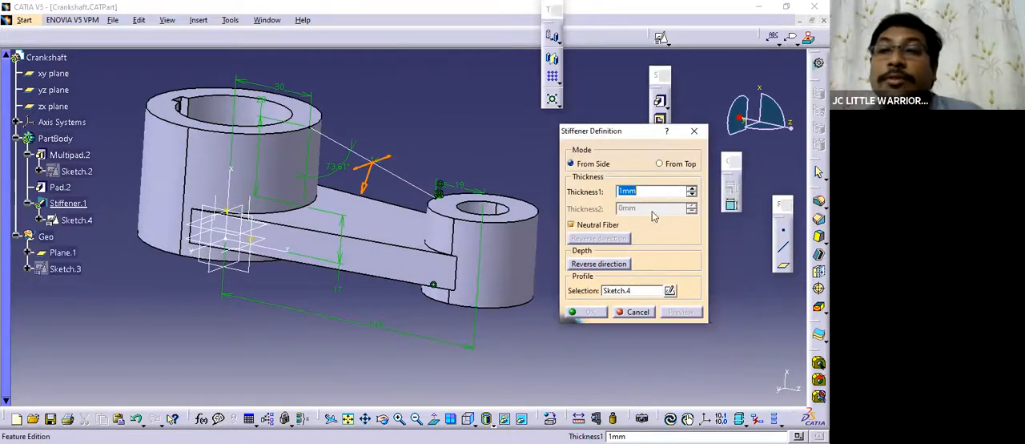
text(12)
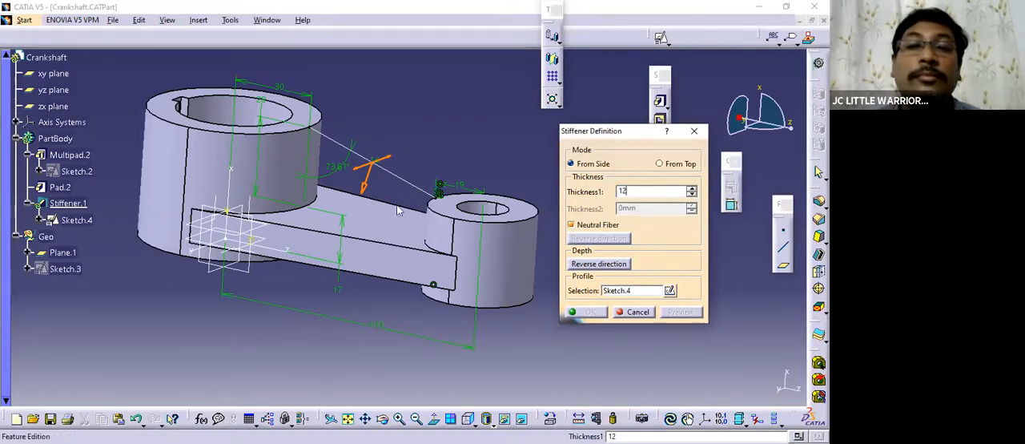
key(Return)
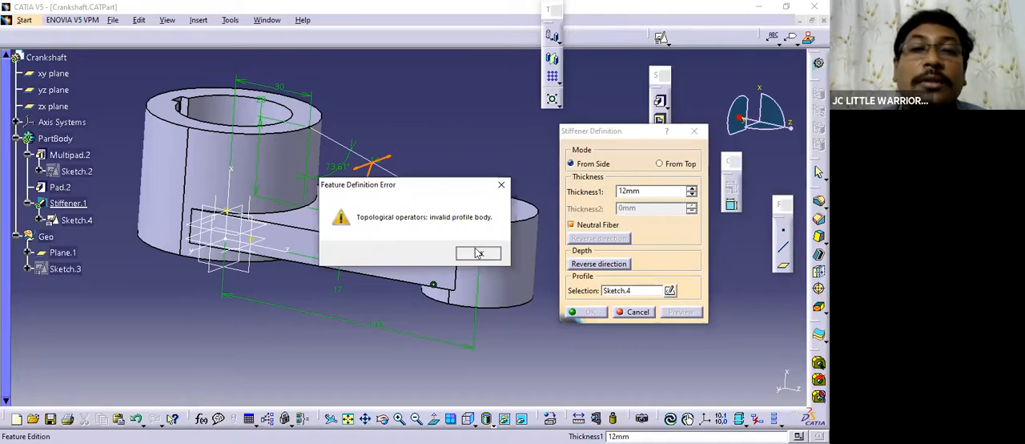
key(Return)
middle_drag(361, 208, 266, 205)
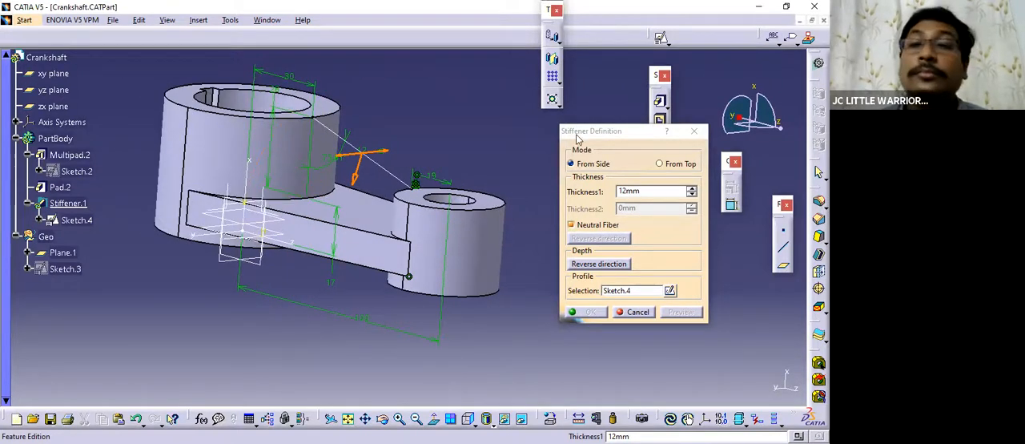
drag(565, 132, 555, 126)
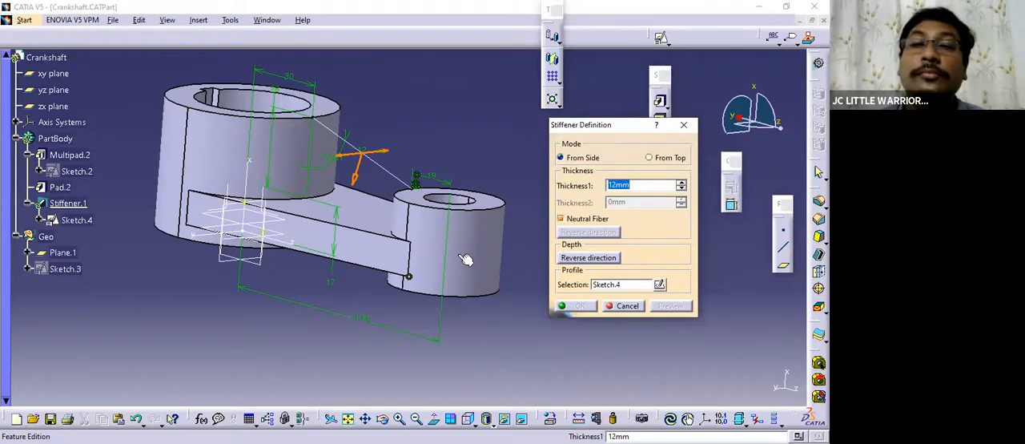
middle_drag(459, 258, 520, 263)
click(622, 307)
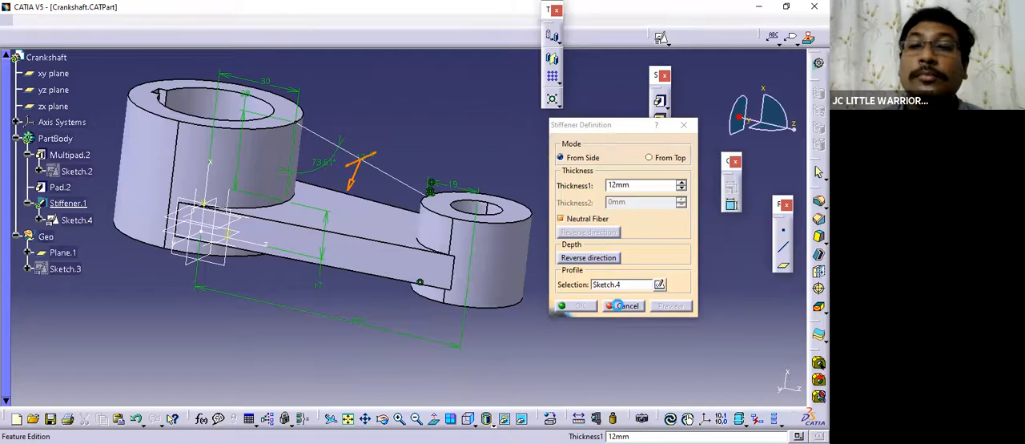
Try another stiffener from the sloped line's sketch, switching it to From Top mode and previewing it.
middle_drag(558, 297, 425, 196)
click(660, 224)
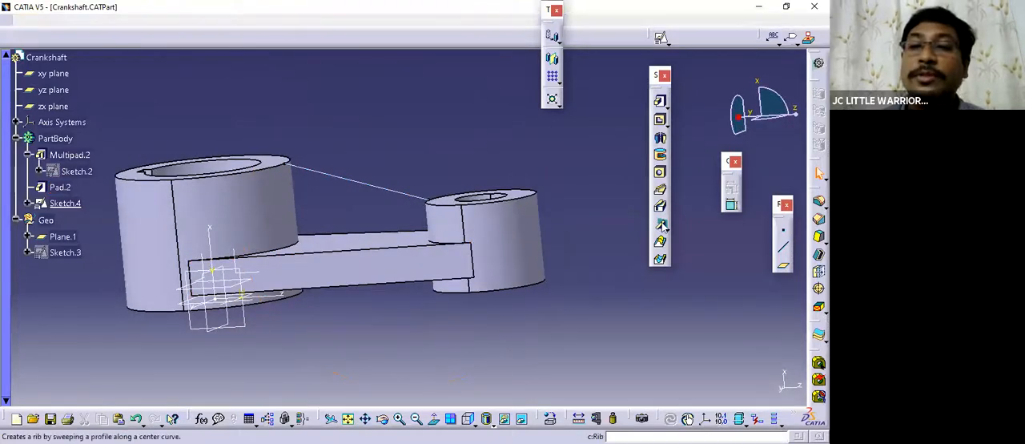
click(360, 185)
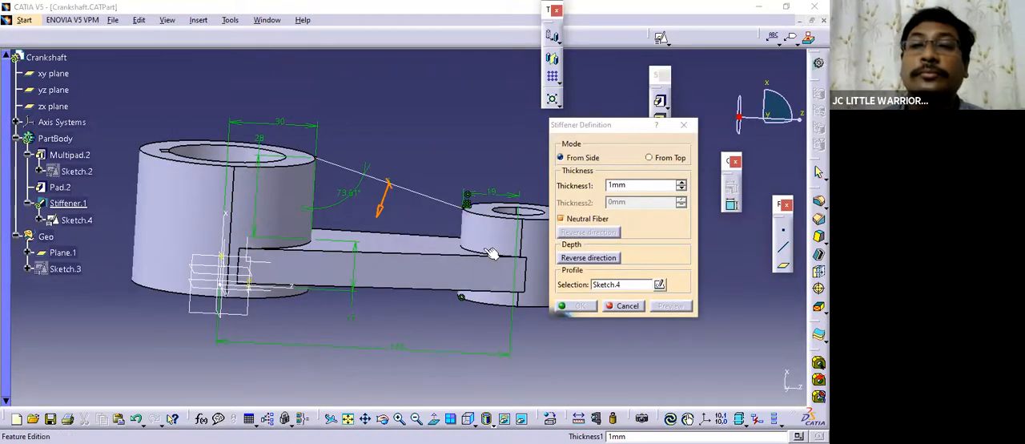
middle_drag(474, 277, 410, 234)
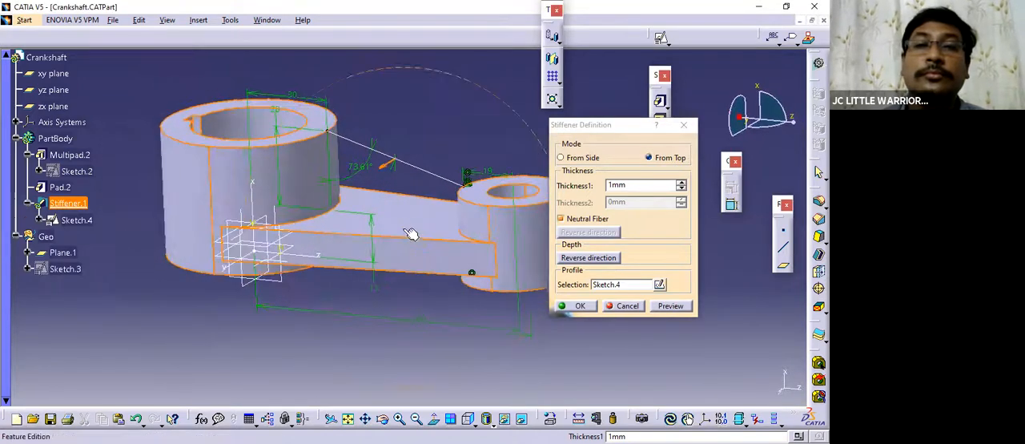
click(663, 305)
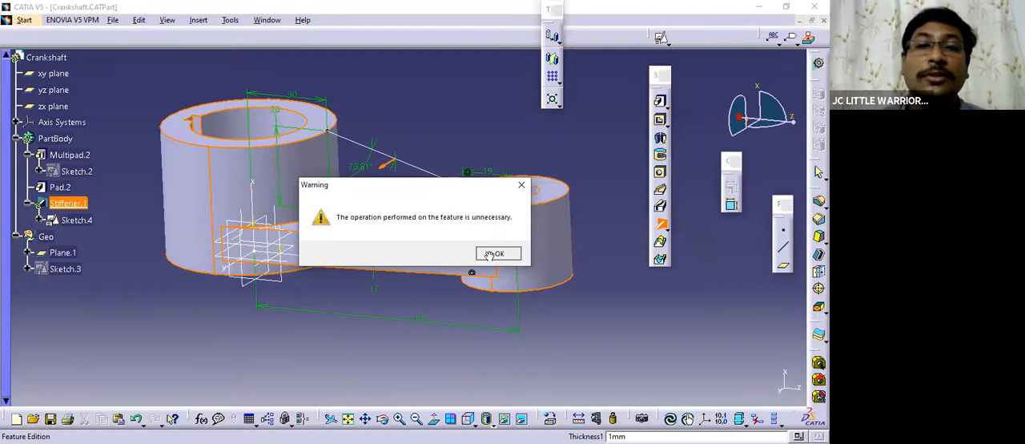
key(Return)
middle_drag(408, 279, 386, 318)
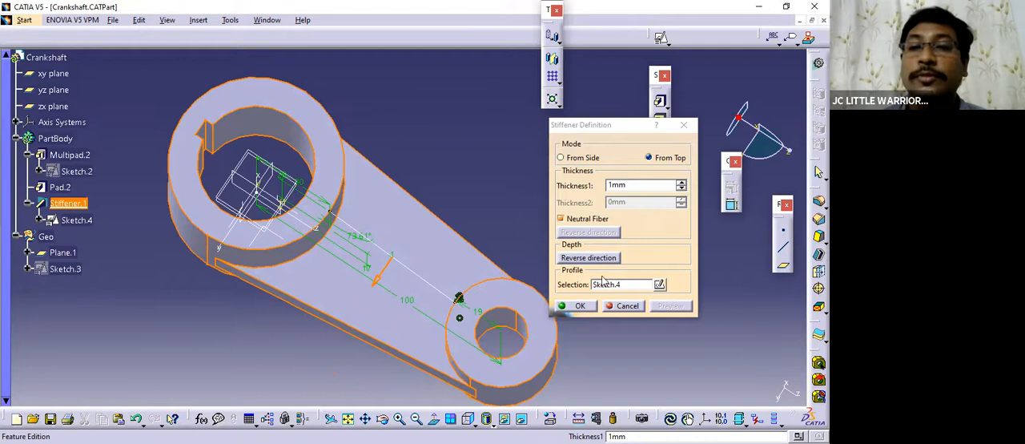
click(623, 307)
middle_drag(623, 307, 478, 277)
mouse_move(360, 323)
middle_down()
mouse_move(366, 297)
mouse_move(389, 310)
mouse_move(430, 305)
mouse_move(411, 333)
mouse_move(494, 277)
mouse_move(492, 147)
mouse_move(457, 193)
mouse_move(382, 251)
mouse_move(451, 282)
mouse_move(453, 168)
mouse_move(699, 283)
mouse_move(658, 227)
middle_up()
click(659, 225)
middle_drag(597, 320, 616, 182)
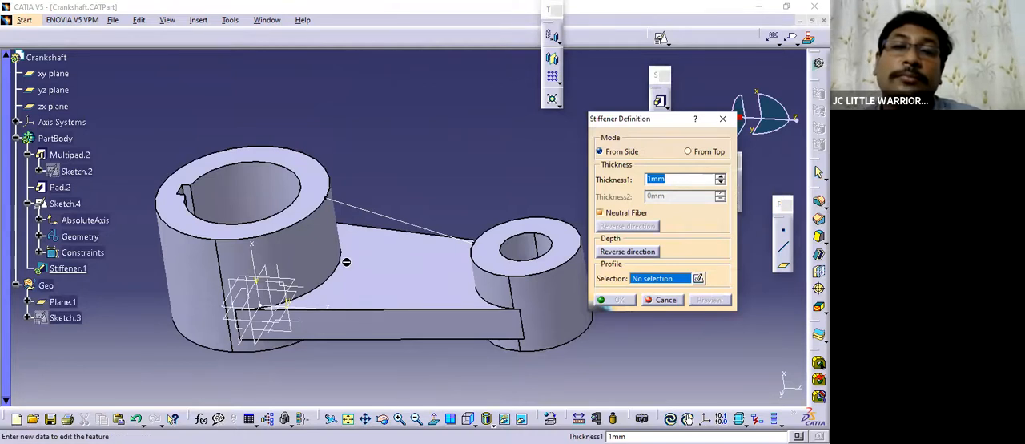
middle_drag(346, 261, 345, 265)
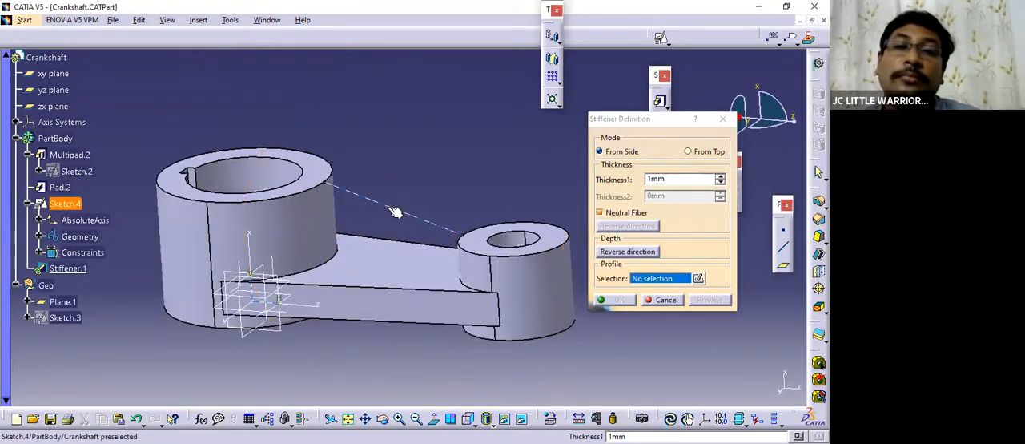
click(663, 300)
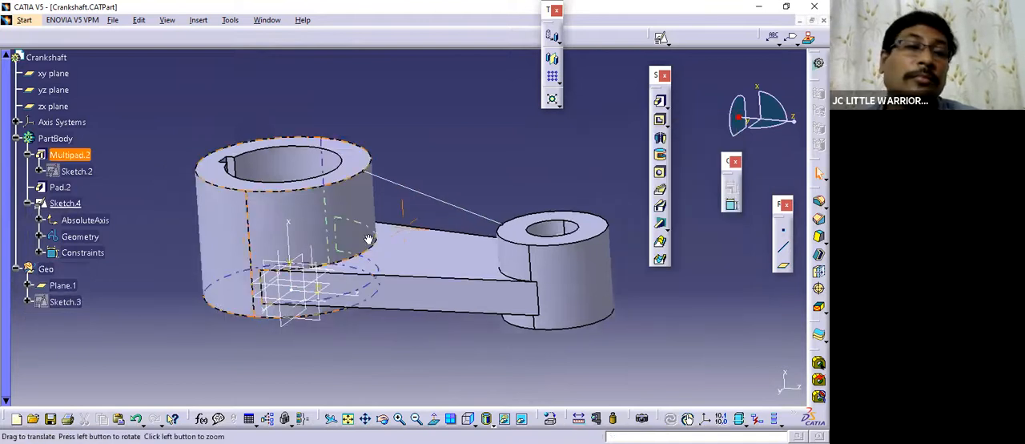
Reopen the rib sketch, convert its two vertical lines and lower line back to standard elements, and exit the sketch.
double_click(402, 184)
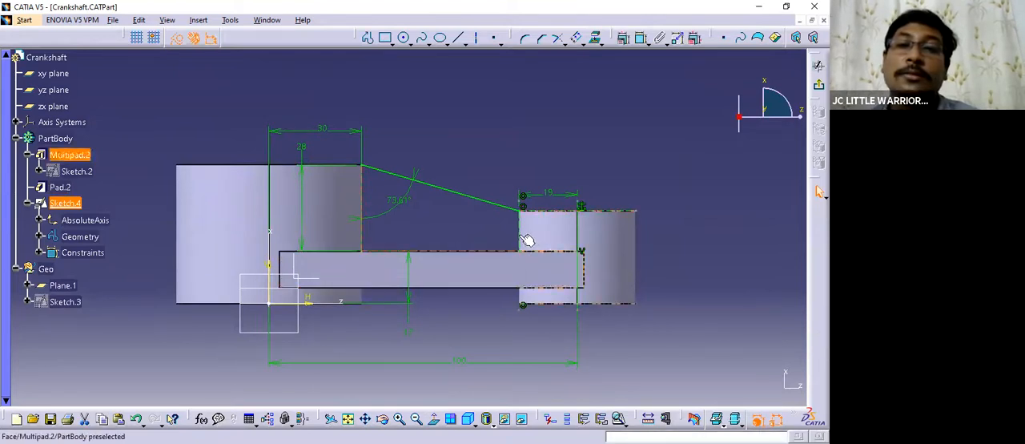
click(576, 38)
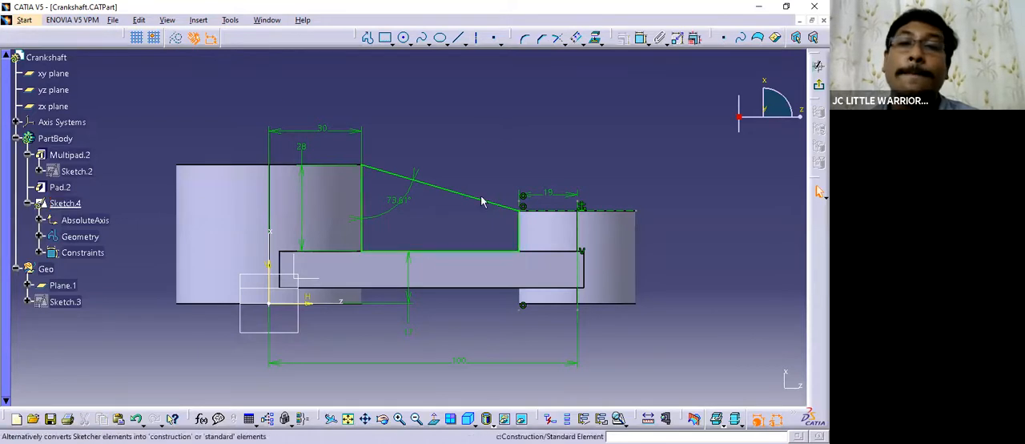
click(812, 37)
Try to create a From Side stiffener 6 mm thick from the closed rib sketch.
middle_drag(487, 213, 517, 224)
click(648, 270)
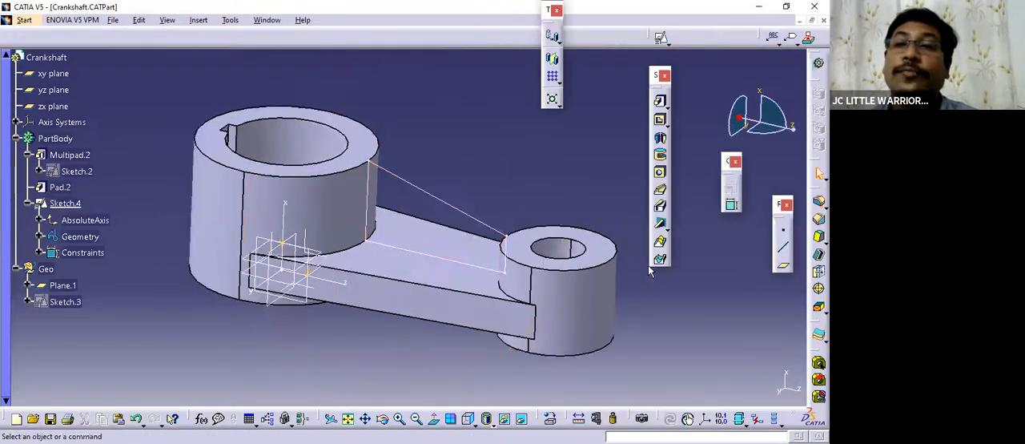
click(660, 222)
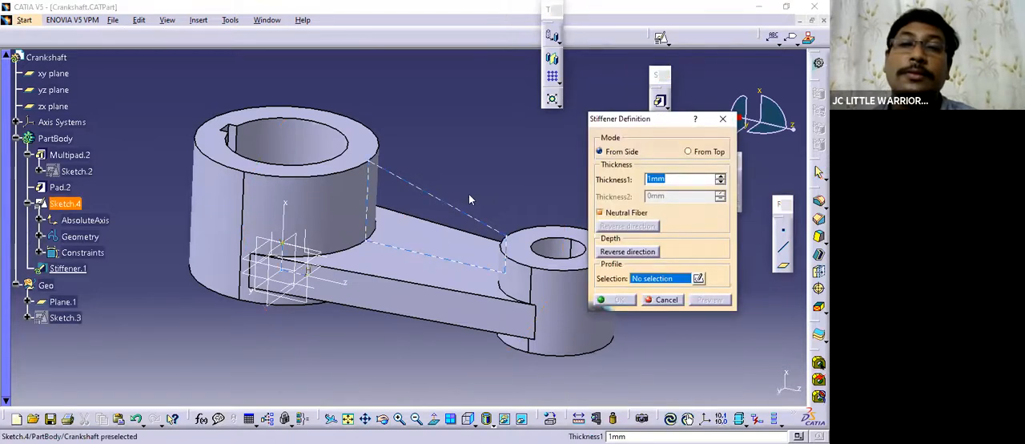
click(446, 257)
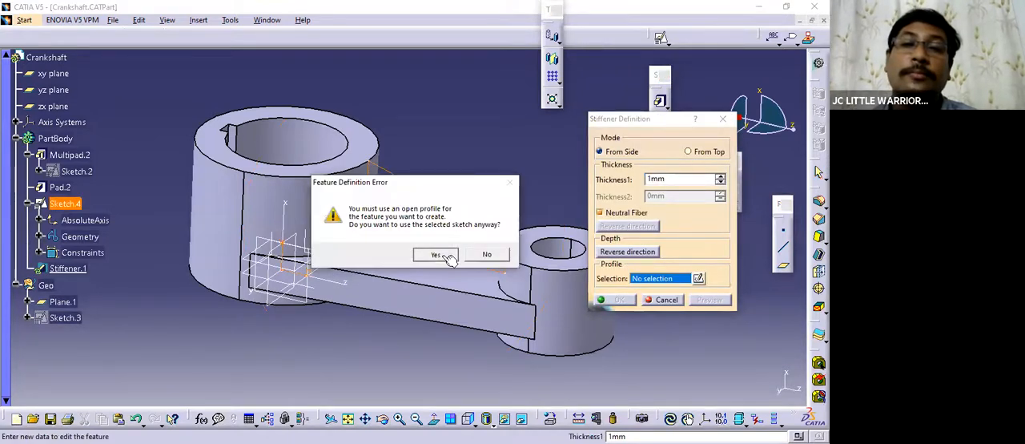
key(Return)
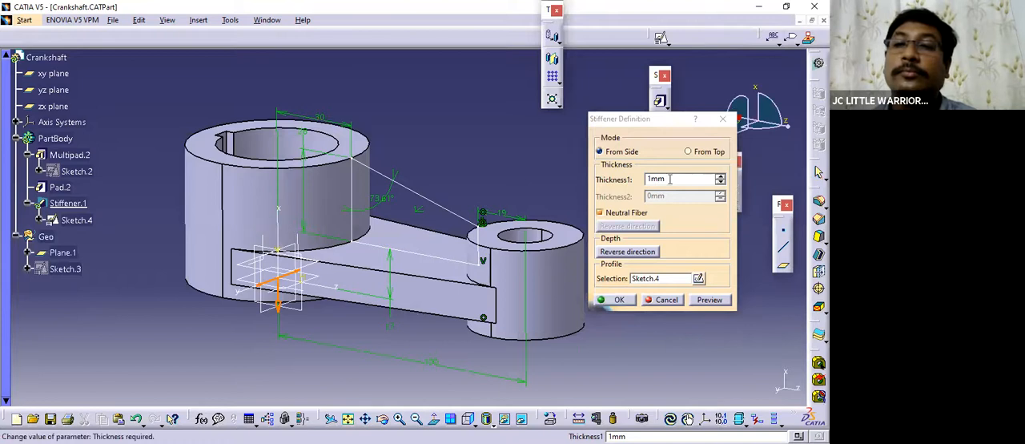
click(631, 178)
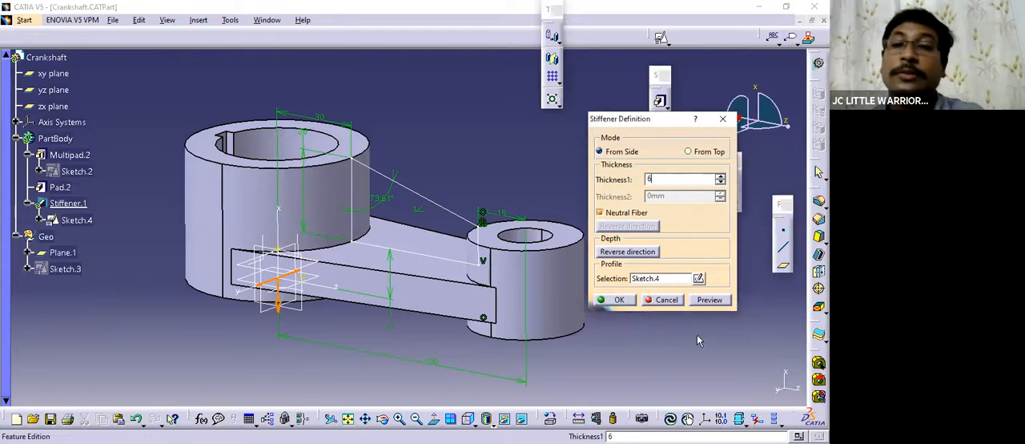
click(702, 301)
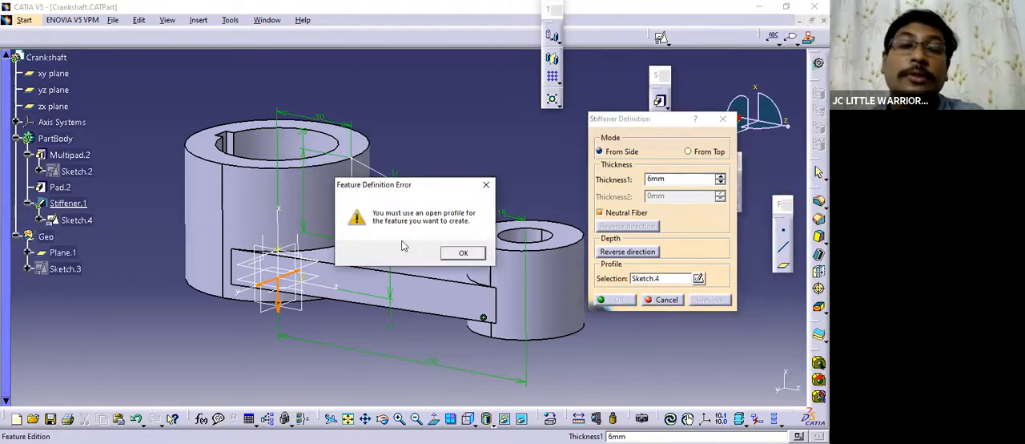
click(462, 253)
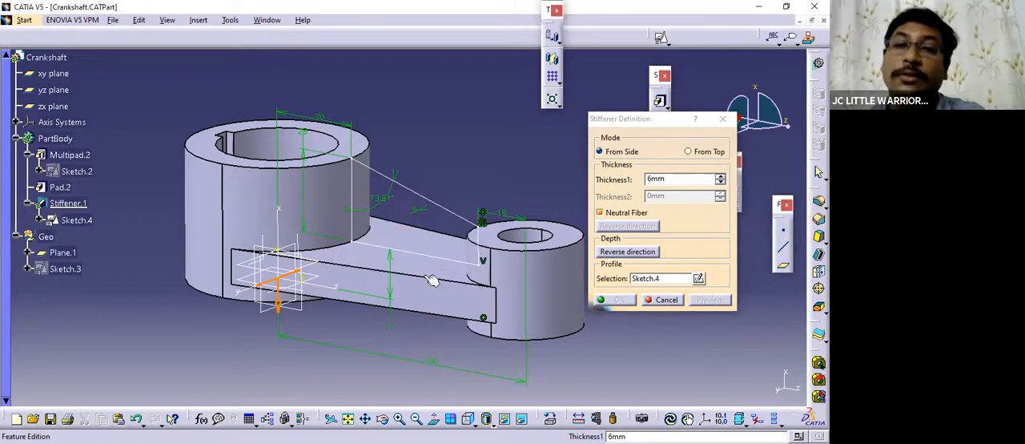
middle_drag(428, 276, 452, 264)
click(663, 298)
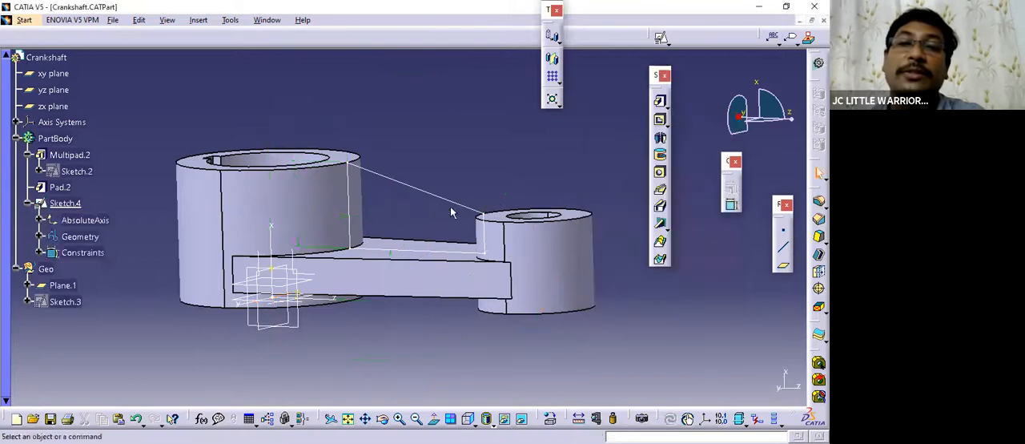
middle_drag(448, 213, 448, 272)
middle_drag(441, 229, 479, 146)
middle_drag(434, 179, 450, 192)
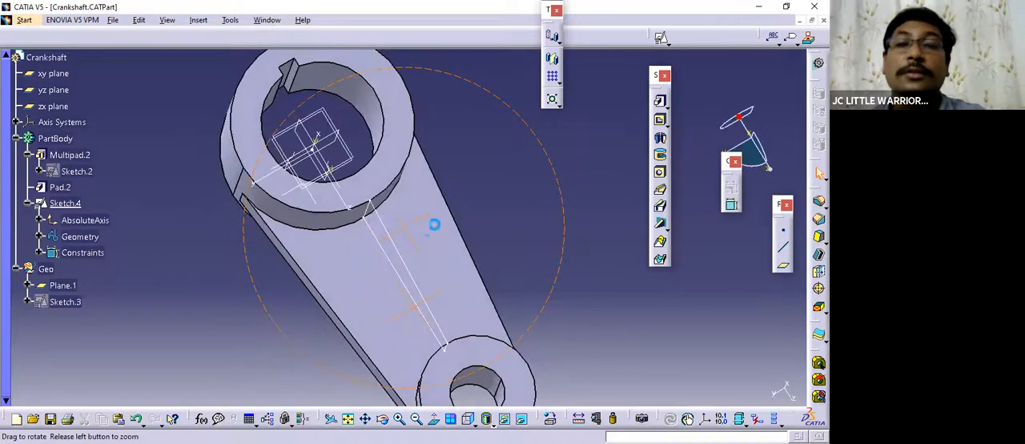
Examine the rib in the reference drawing's isometric picture and return to the crankshaft part.
click(266, 20)
click(320, 96)
mouse_move(385, 217)
middle_down()
mouse_move(354, 244)
mouse_move(321, 199)
mouse_move(416, 297)
mouse_move(409, 274)
middle_up()
mouse_move(323, 283)
middle_down()
mouse_move(338, 248)
mouse_move(423, 246)
middle_up()
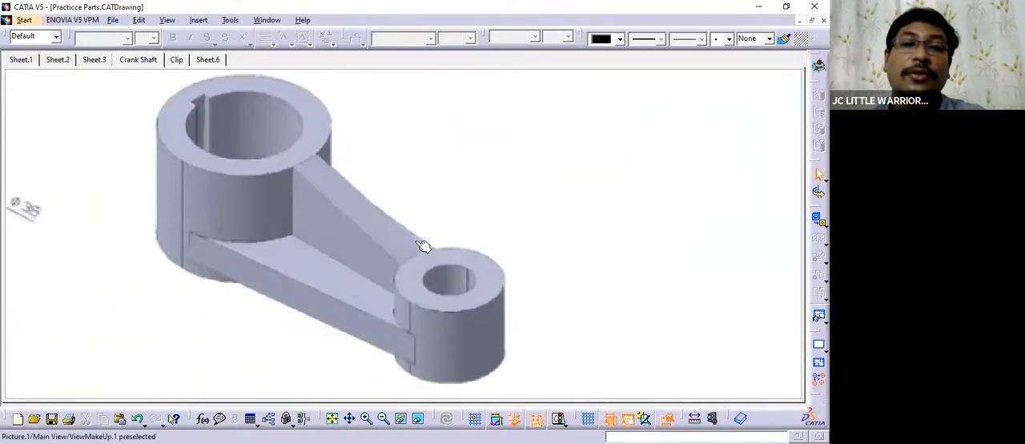
click(260, 22)
click(337, 112)
middle_drag(565, 222, 43, 210)
middle_drag(264, 228, 50, 140)
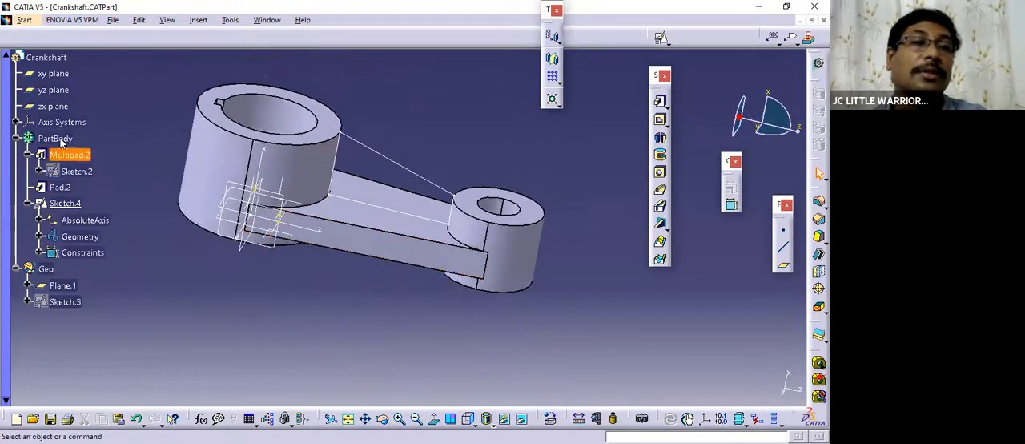
Pad the closed rib sketch with a first limit of 6 mm to form the sloped rib, and save the part.
click(101, 230)
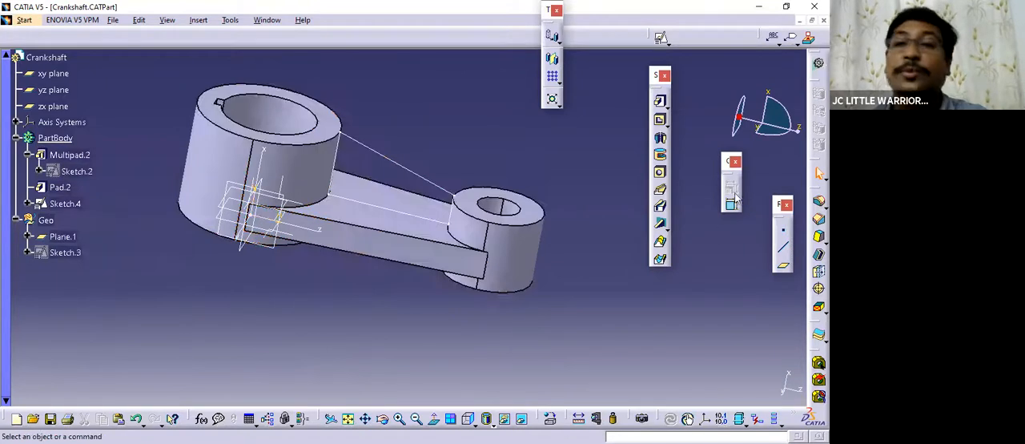
middle_drag(567, 210, 556, 192)
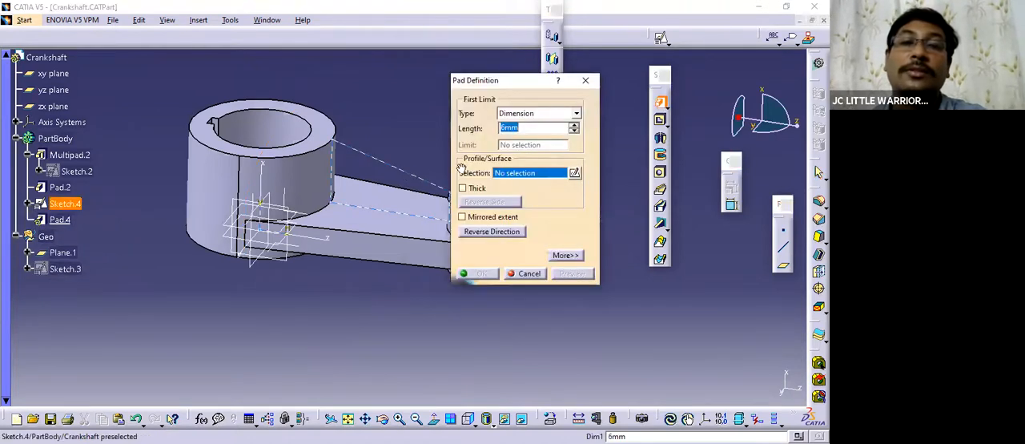
mouse_move(334, 239)
middle_down()
mouse_move(558, 154)
mouse_move(530, 127)
mouse_move(568, 277)
middle_up()
click(569, 277)
middle_drag(393, 206, 560, 144)
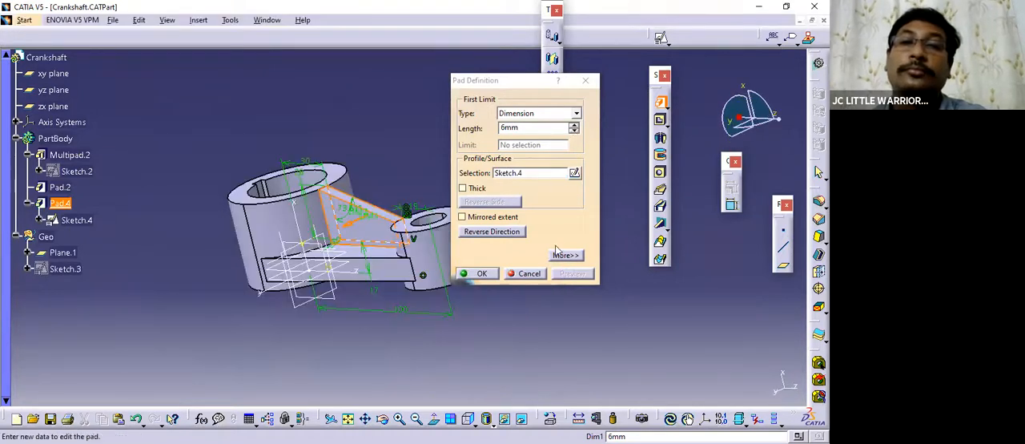
click(565, 255)
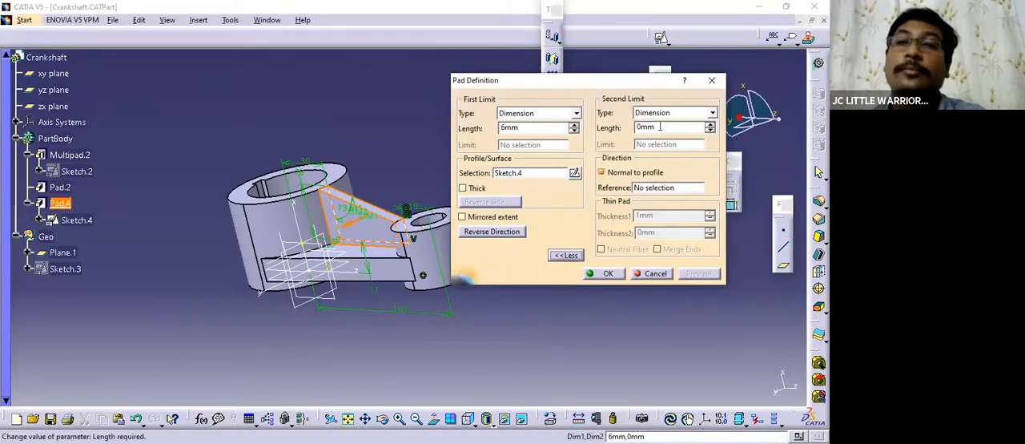
click(609, 274)
middle_drag(512, 256, 357, 276)
key(ctrl+s)
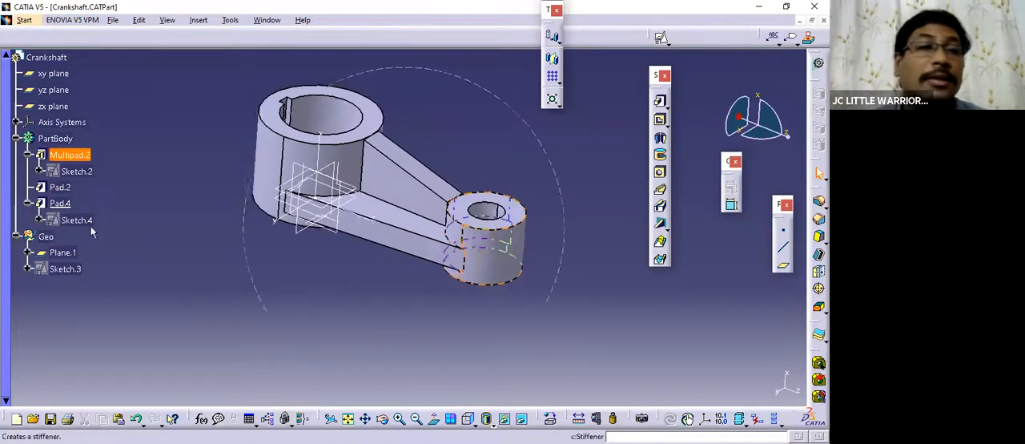
Reopen the rib pad's sketch, inspect its profile and constraints, run Sketch Analysis on it, and exit the sketch.
click(40, 220)
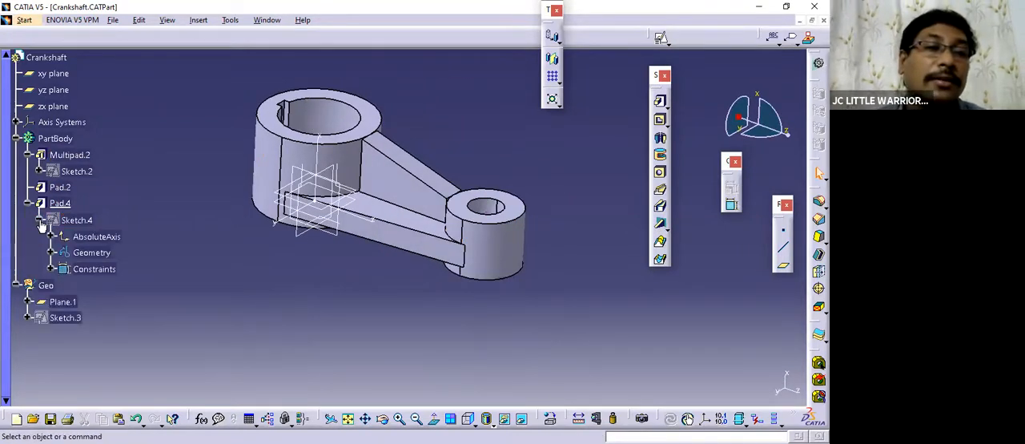
click(38, 218)
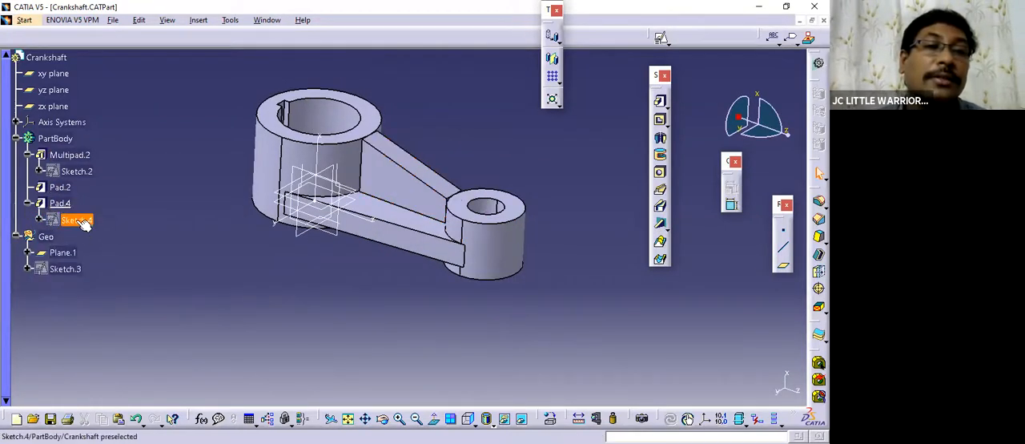
double_click(76, 219)
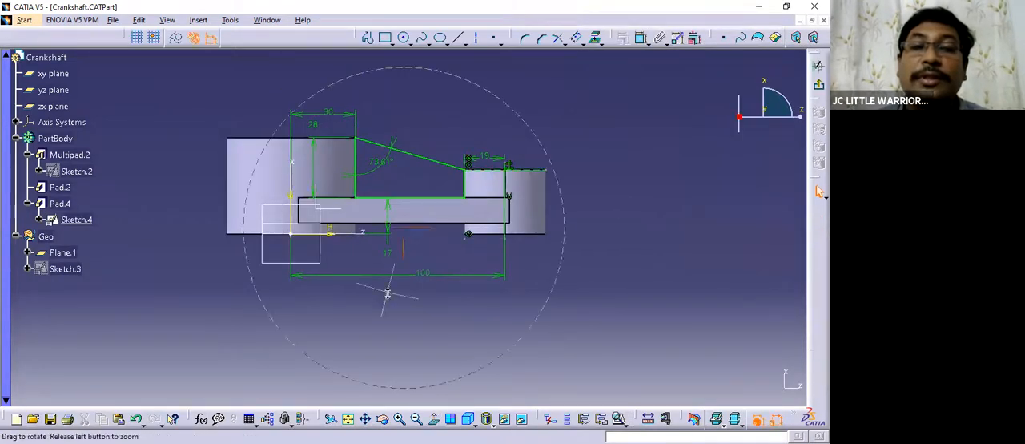
mouse_move(370, 227)
middle_down()
mouse_move(402, 224)
mouse_move(401, 176)
middle_up()
mouse_move(322, 216)
middle_down()
mouse_move(437, 197)
mouse_move(435, 169)
middle_up()
mouse_move(391, 233)
middle_down()
mouse_move(389, 187)
mouse_move(408, 223)
mouse_move(388, 167)
mouse_move(395, 221)
mouse_move(375, 144)
mouse_move(389, 187)
mouse_move(316, 62)
mouse_move(297, 165)
mouse_move(355, 197)
mouse_move(338, 130)
mouse_move(407, 235)
mouse_move(435, 238)
mouse_move(489, 317)
mouse_move(385, 213)
middle_up()
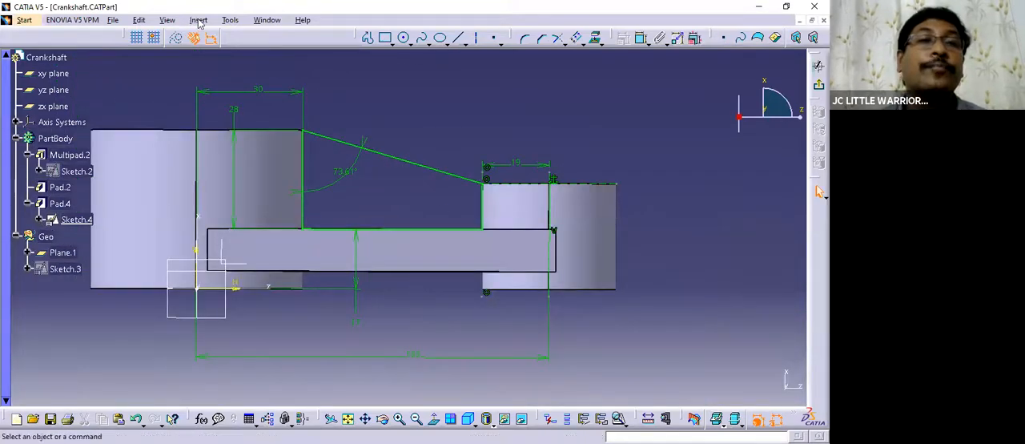
click(275, 201)
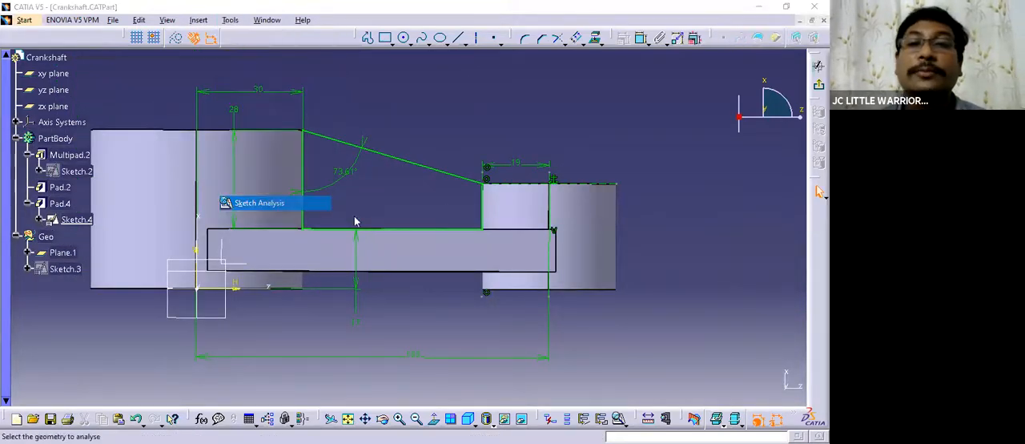
click(719, 78)
mouse_move(510, 231)
middle_down()
mouse_move(478, 245)
mouse_move(510, 302)
mouse_move(491, 313)
middle_up()
click(433, 419)
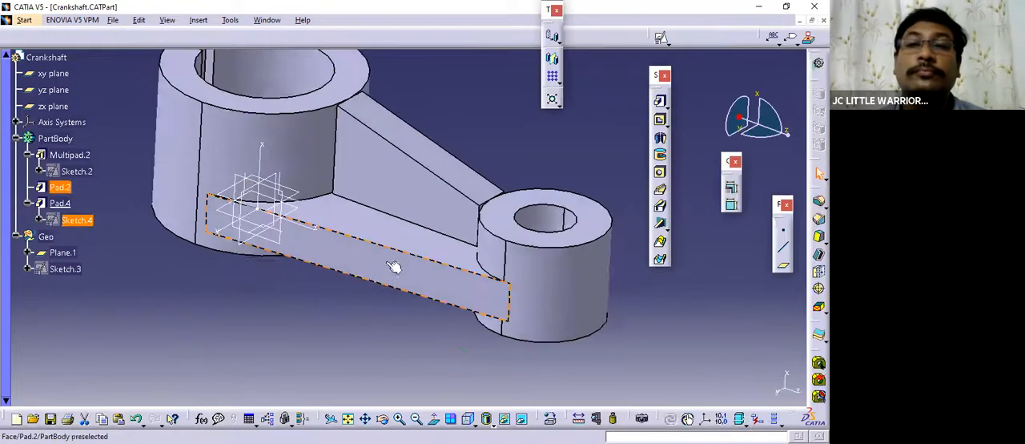
Clear the selection and save the crankshaft part.
click(365, 309)
mouse_move(363, 308)
middle_down()
mouse_move(451, 293)
mouse_move(392, 277)
mouse_move(436, 319)
middle_up()
key(ctrl+s)
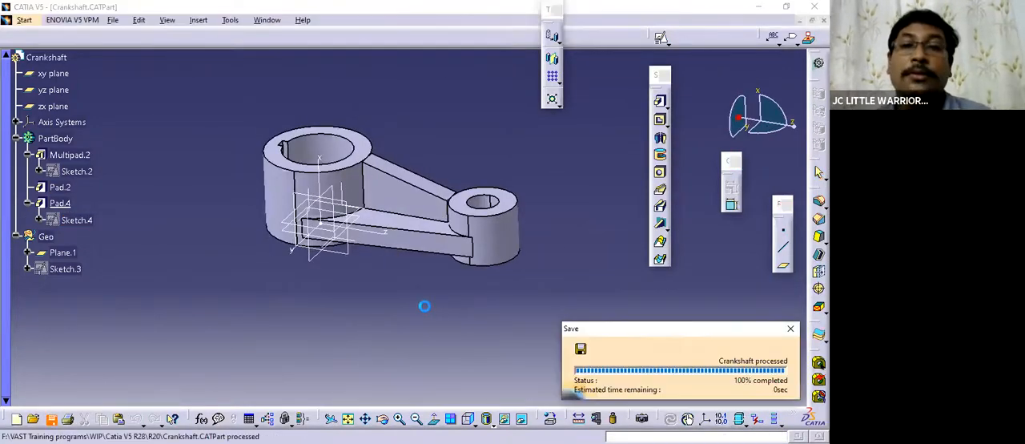
middle_drag(406, 298, 368, 301)
Compare the isometric picture and dimensioned views on the Crank Shaft drawing sheet with the modelled crankshaft part.
click(261, 22)
click(277, 98)
mouse_move(492, 211)
middle_down()
mouse_move(492, 249)
mouse_move(457, 300)
mouse_move(439, 241)
middle_up()
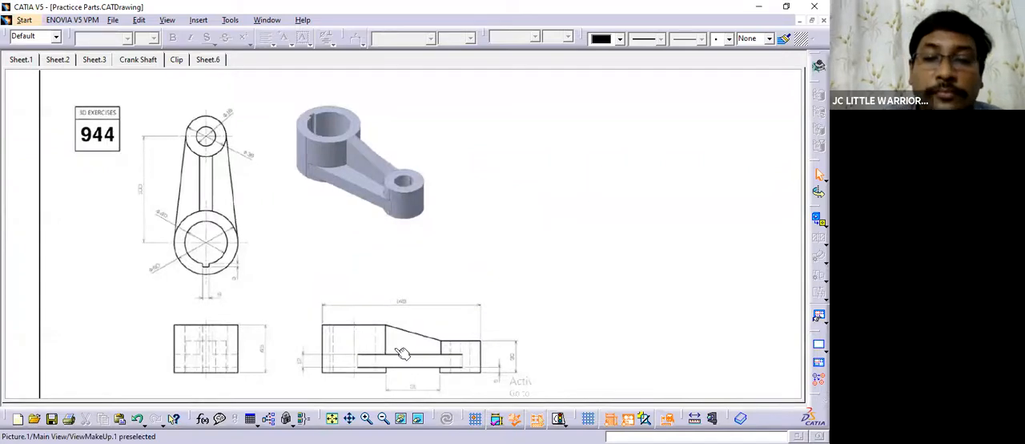
middle_drag(436, 228, 417, 233)
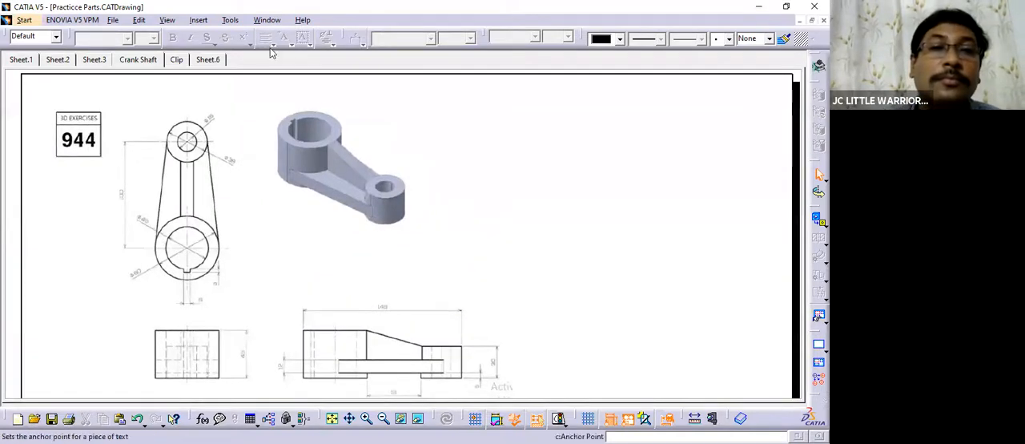
click(266, 22)
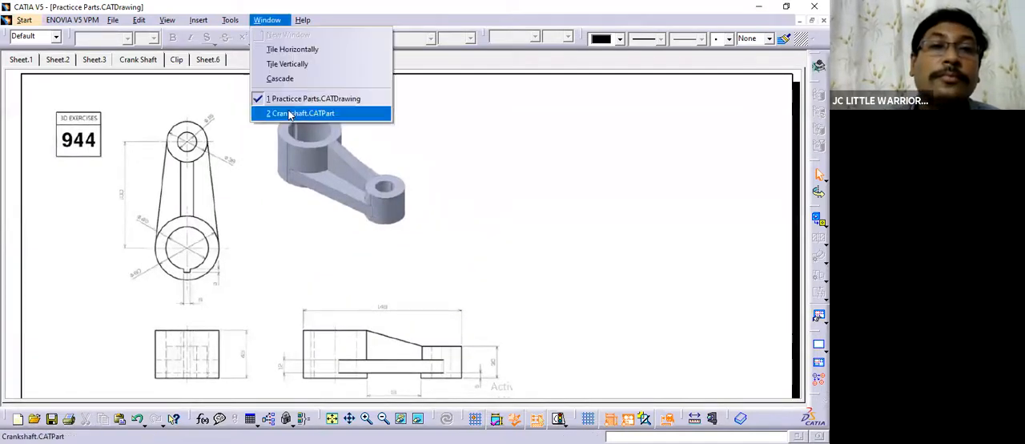
click(511, 191)
middle_drag(454, 223, 460, 214)
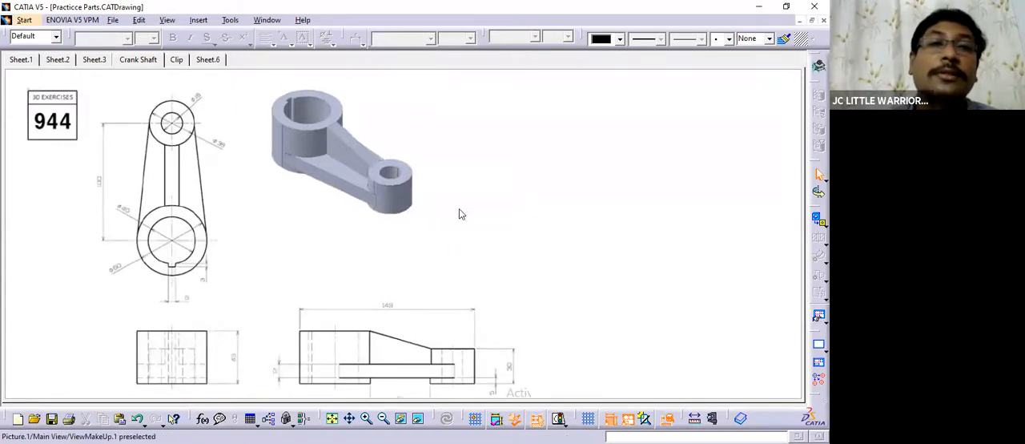
click(267, 20)
click(296, 113)
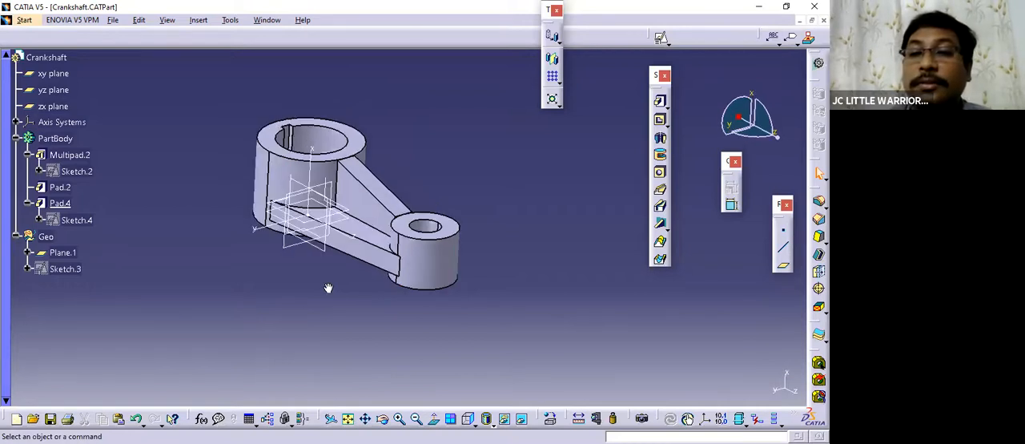
middle_drag(336, 279, 329, 295)
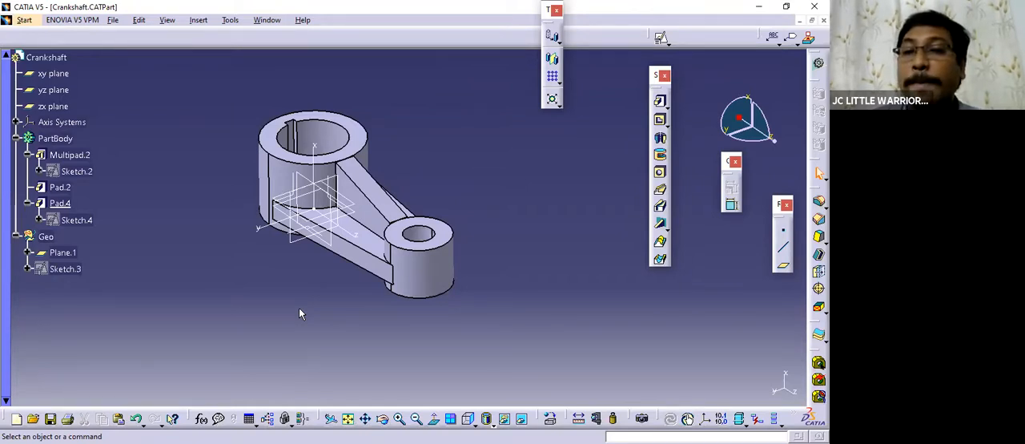
middle_drag(389, 320, 391, 319)
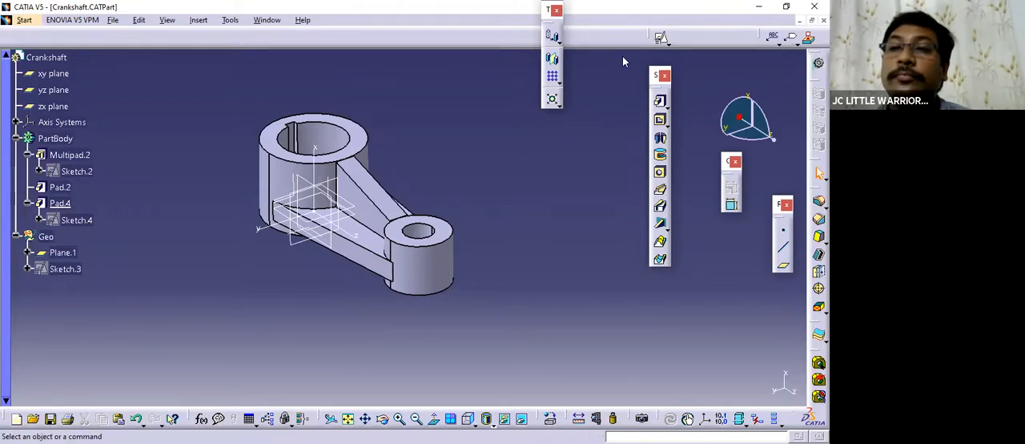
Shift the floating sketch-based feature tools slightly, recheck the reference drawing's overall layout, and return to the part.
drag(653, 68, 623, 58)
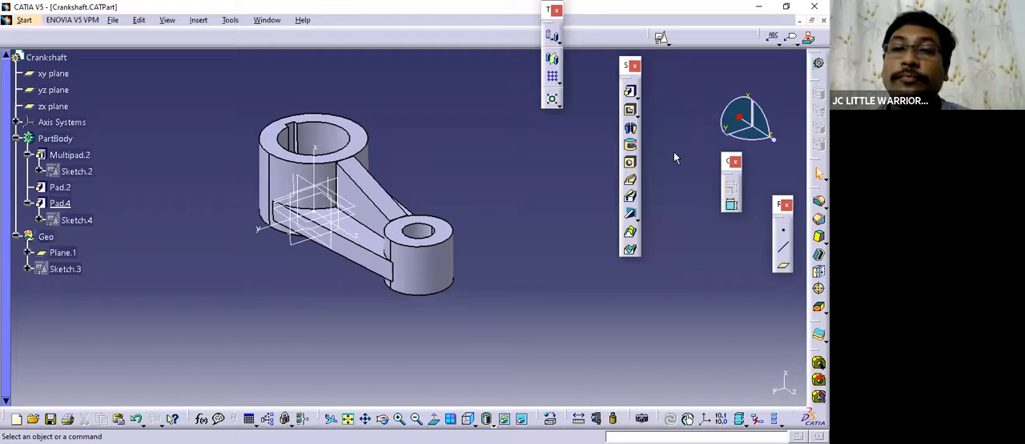
click(272, 22)
click(304, 99)
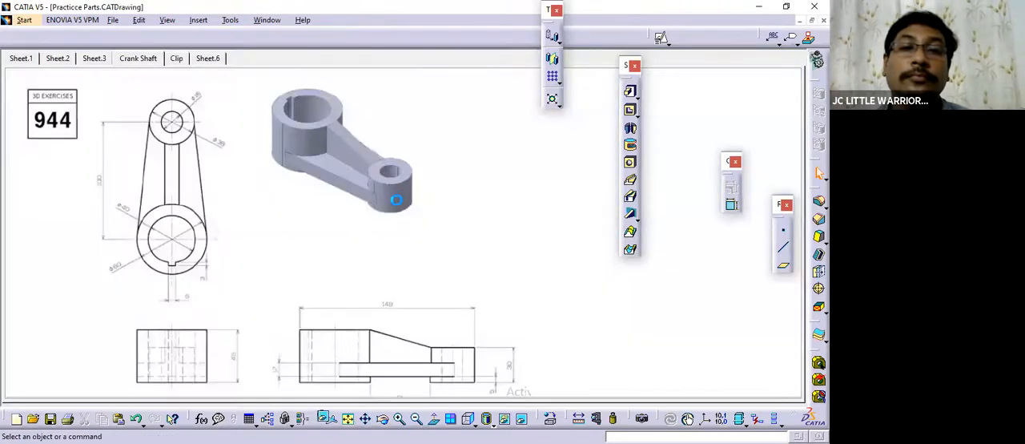
mouse_move(455, 207)
ctrl+middle_down()
mouse_move(444, 281)
mouse_move(414, 221)
ctrl+middle_up()
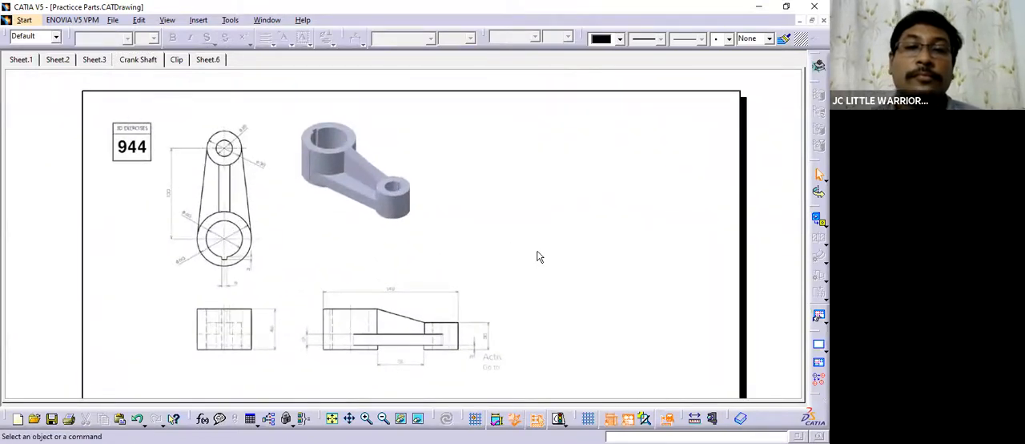
click(266, 20)
click(272, 115)
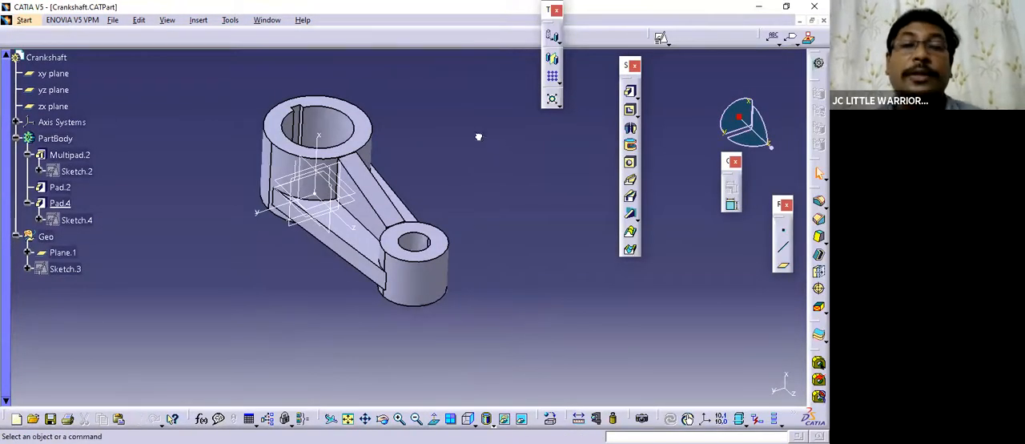
click(637, 96)
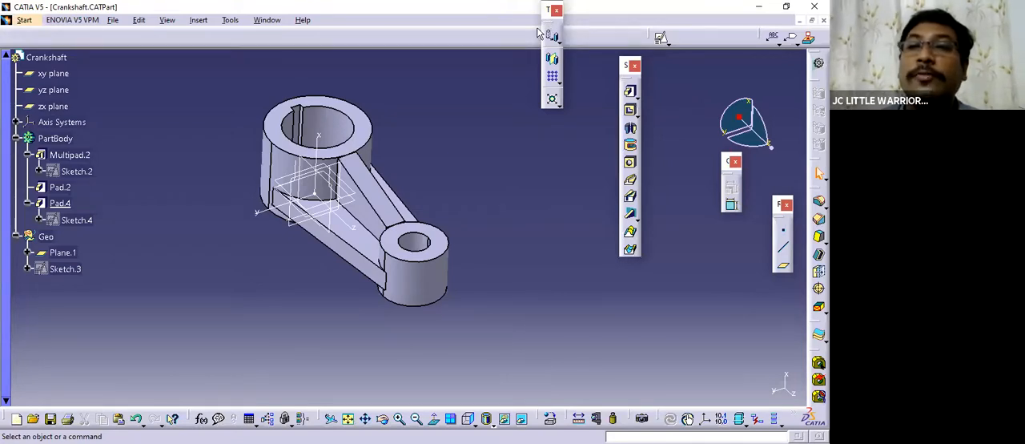
click(560, 38)
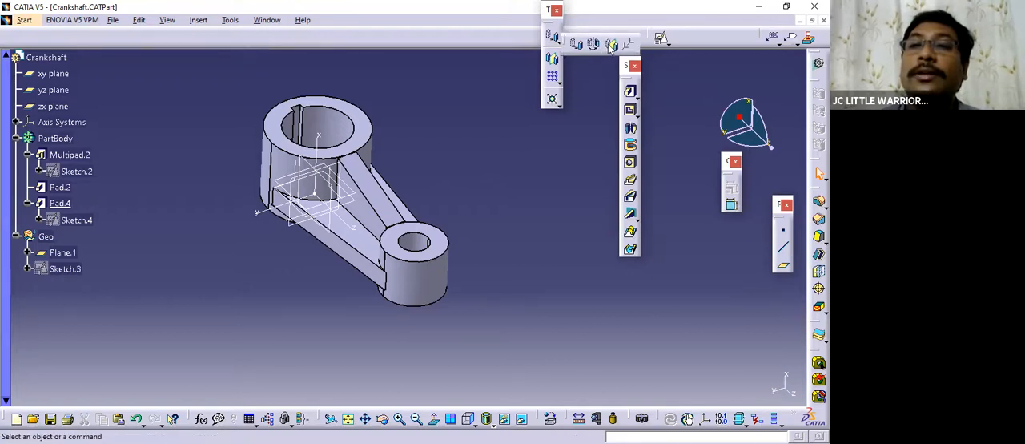
click(560, 81)
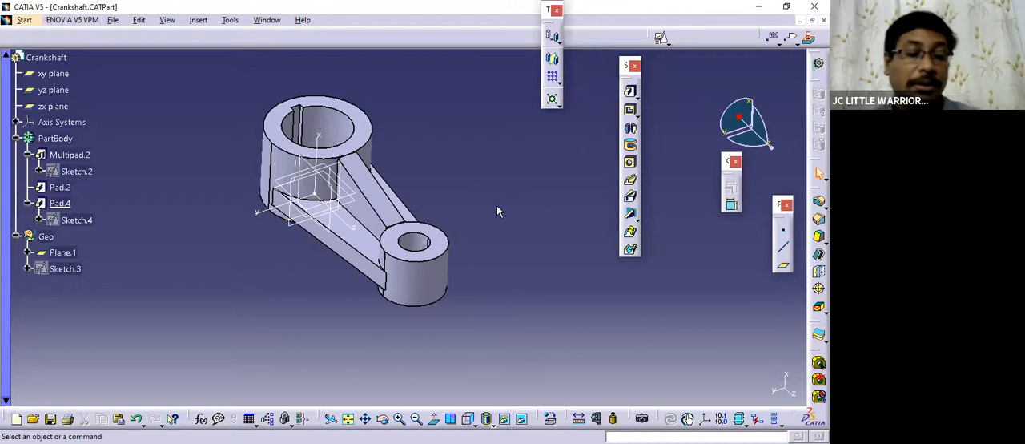
click(553, 81)
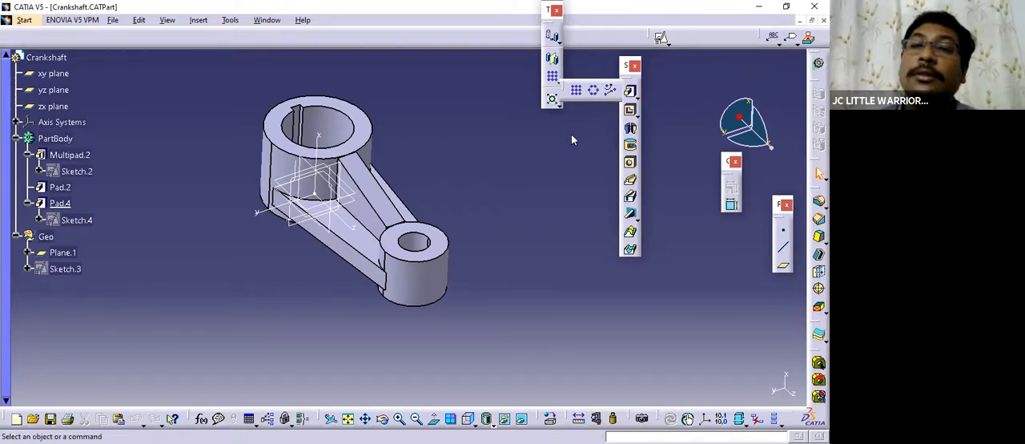
middle_drag(410, 273, 503, 332)
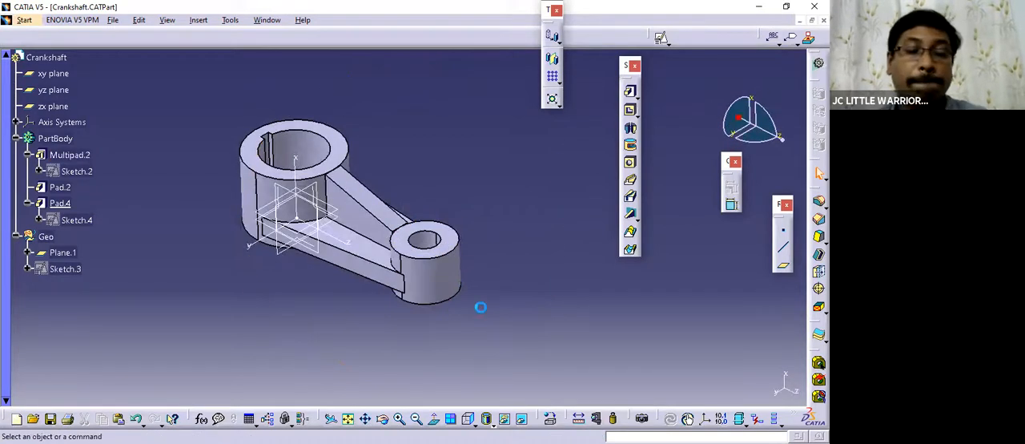
middle_drag(376, 274, 411, 178)
middle_drag(355, 116, 393, 143)
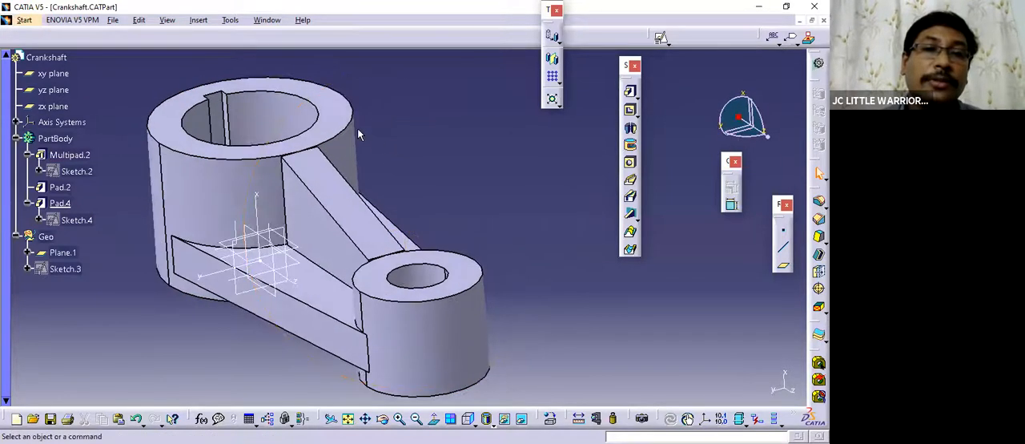
Switch to Practicce Parts.CATDrawing and examine the Crank Shaft sheet's dimensioned views.
click(269, 22)
click(297, 171)
middle_drag(297, 170, 298, 165)
click(269, 22)
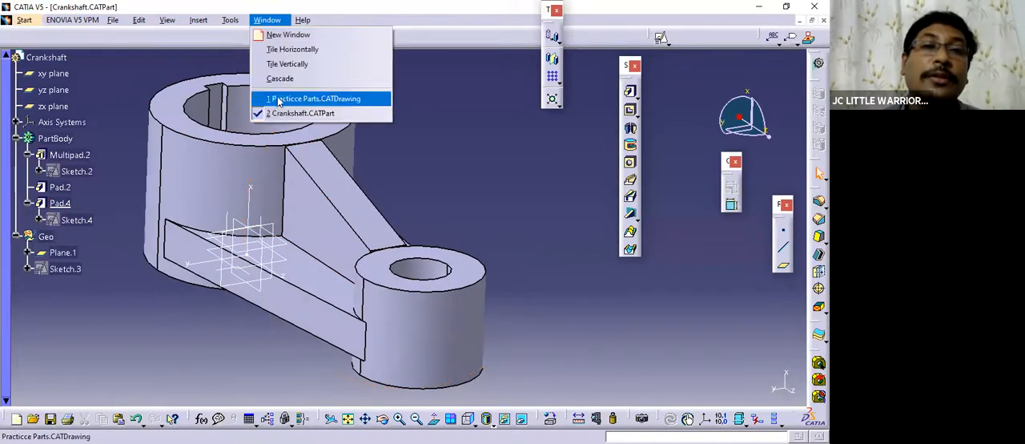
click(284, 99)
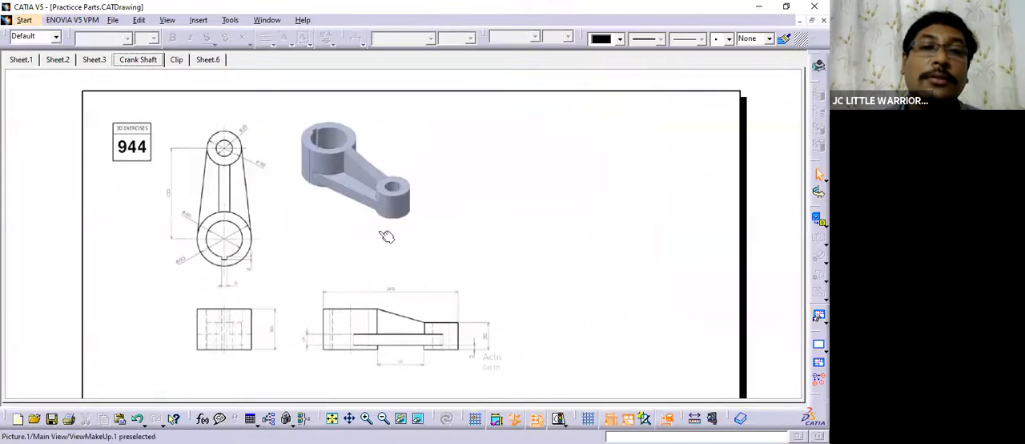
mouse_move(286, 256)
middle_down()
mouse_move(313, 238)
mouse_move(308, 225)
middle_up()
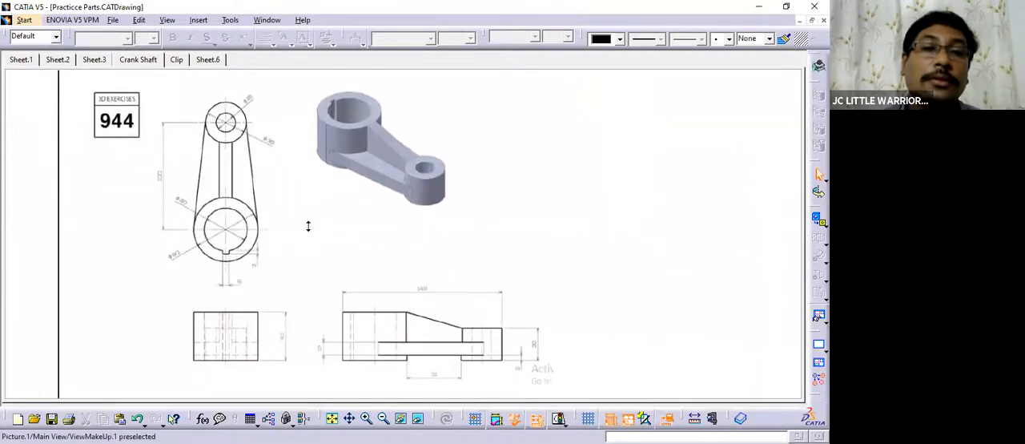
ctrl+middle_drag(312, 258, 312, 252)
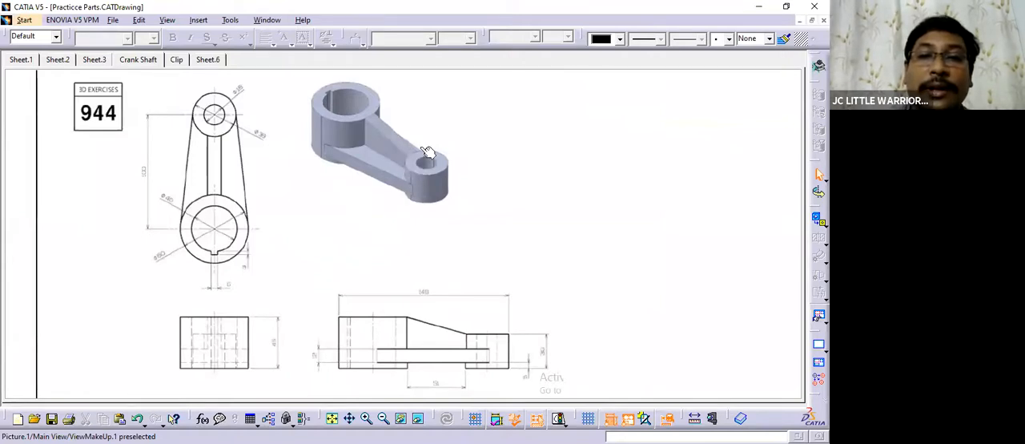
Switch from the reference drawing to Crankshaft.CATPart and examine the finished rib and bosses from several angles.
click(267, 20)
click(500, 186)
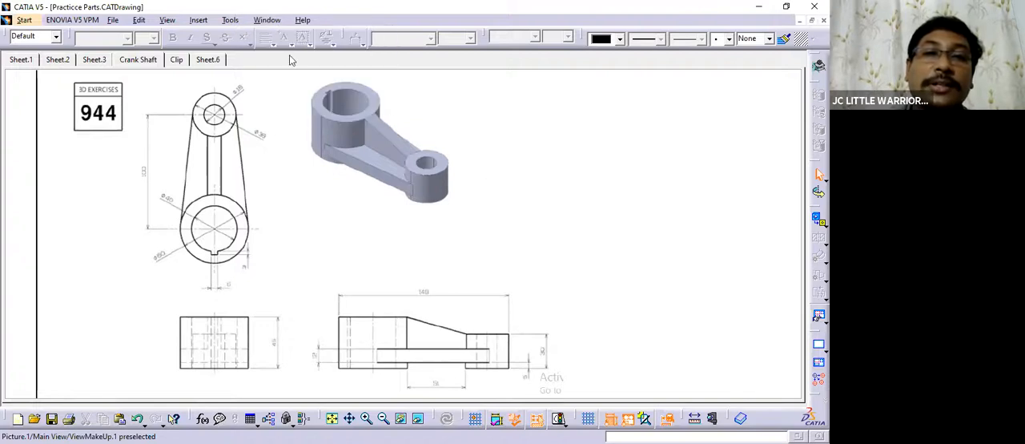
click(268, 20)
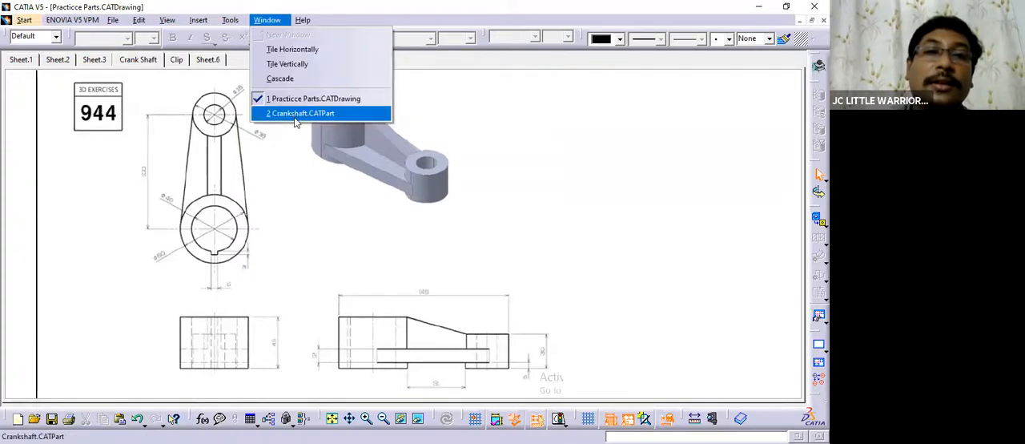
click(545, 178)
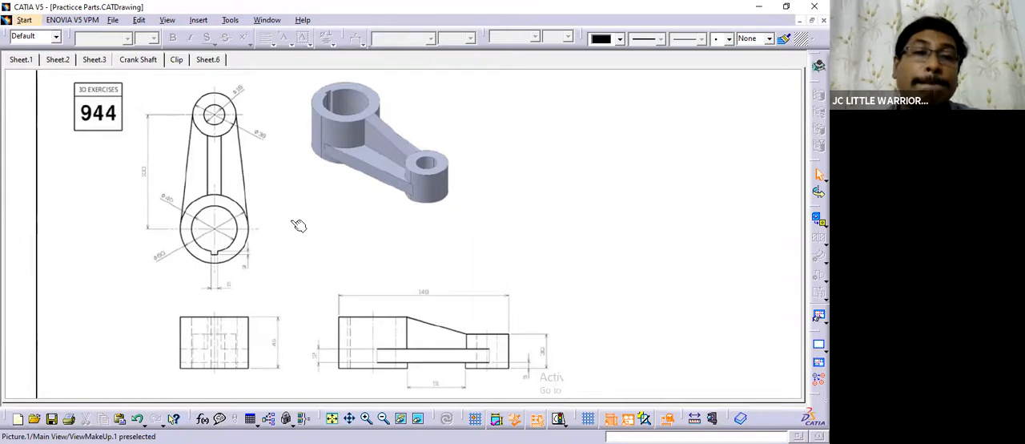
click(266, 20)
click(297, 113)
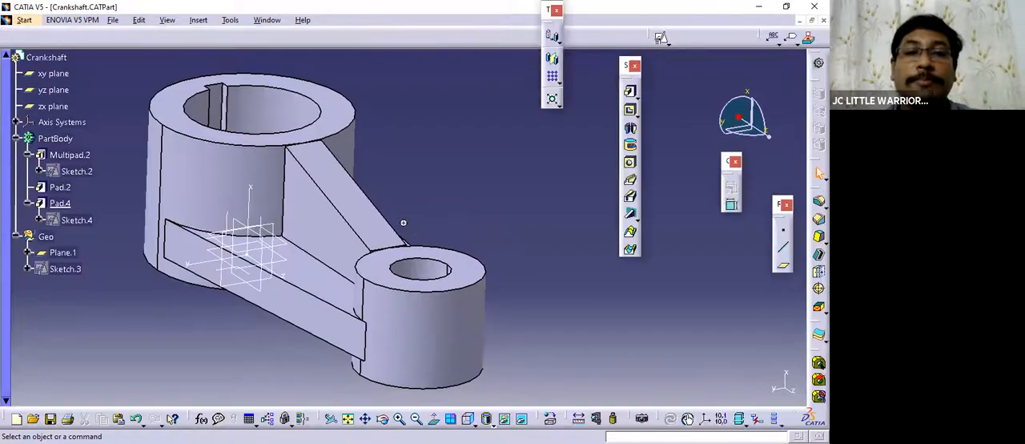
middle_drag(403, 222, 432, 209)
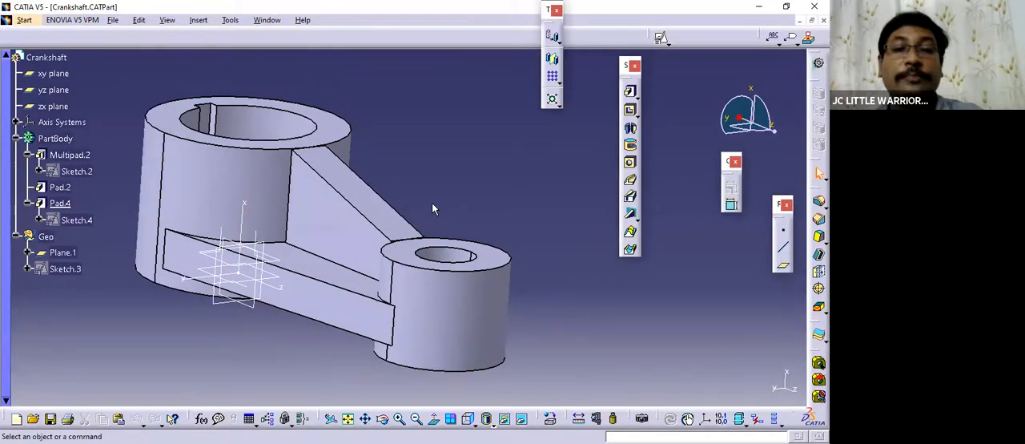
mouse_move(375, 189)
middle_down()
mouse_move(403, 192)
mouse_move(393, 265)
mouse_move(423, 179)
mouse_move(422, 221)
mouse_move(409, 203)
mouse_move(415, 187)
middle_up()
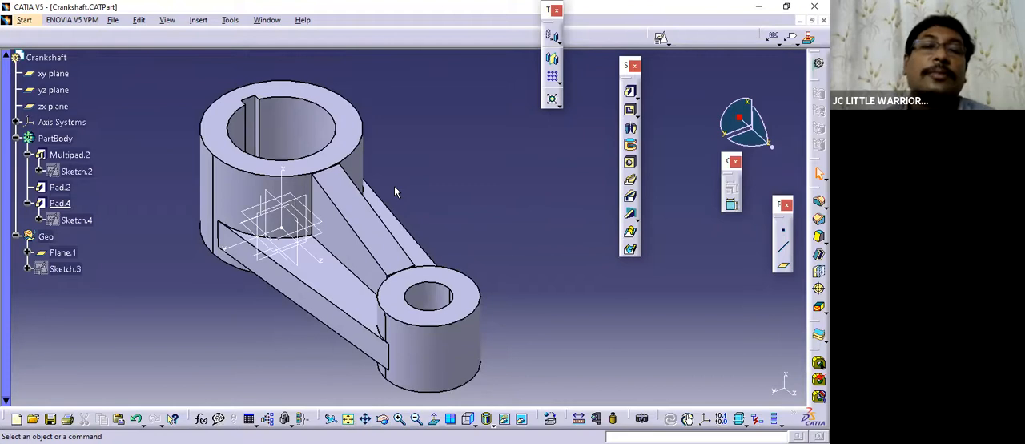
middle_drag(394, 189, 329, 197)
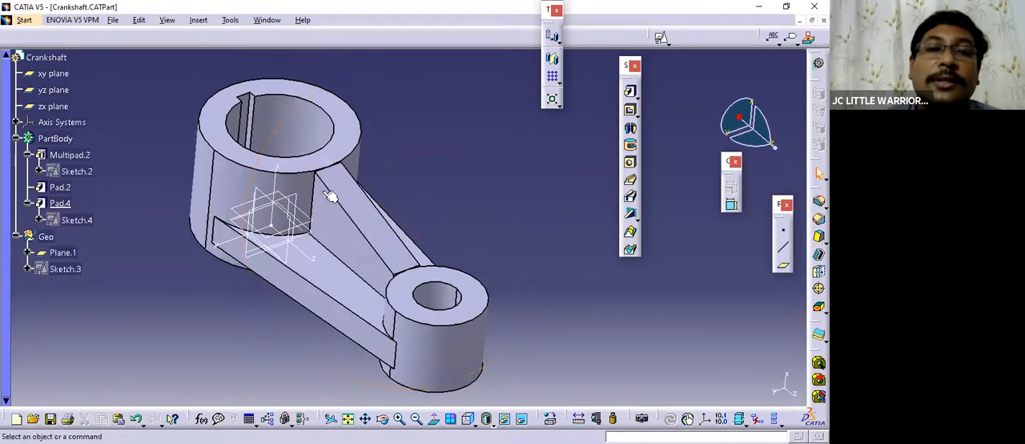
click(260, 22)
click(450, 125)
middle_drag(438, 160, 430, 138)
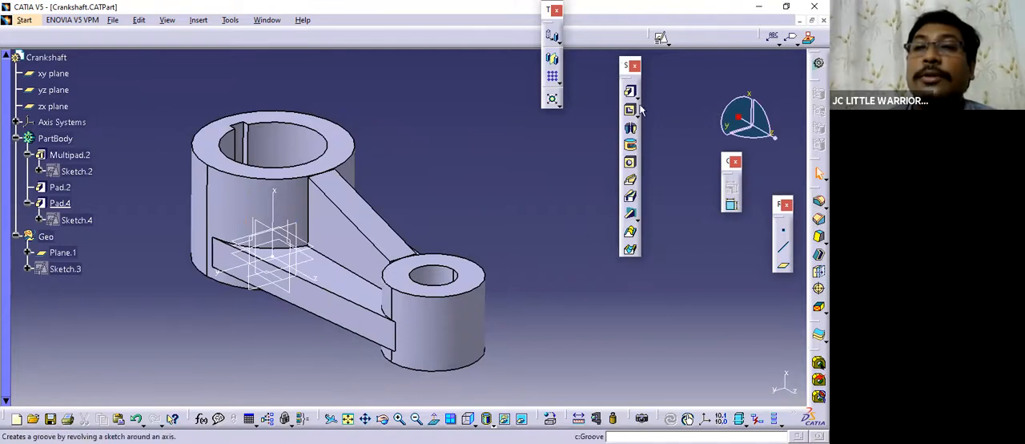
Dock the sketch-based feature tools, reposition the constraint and reference element tools, and float the dress-up feature tools over the work area.
drag(626, 65, 585, 68)
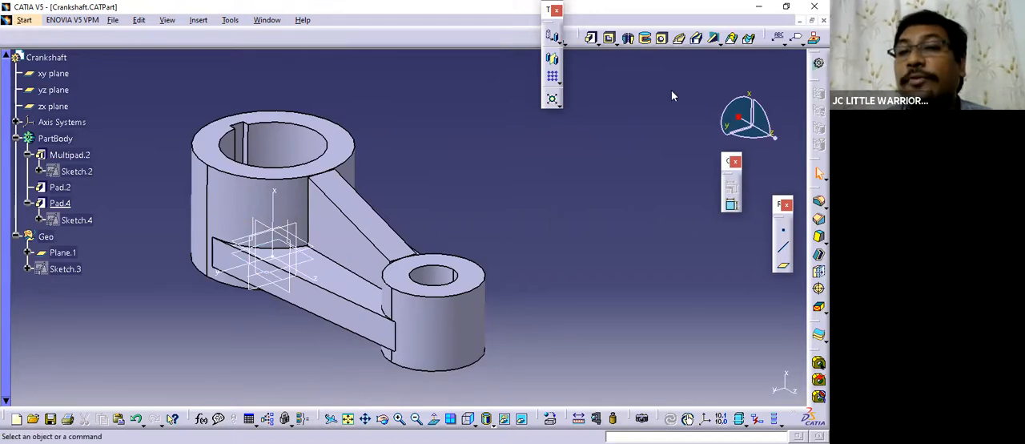
drag(728, 161, 678, 101)
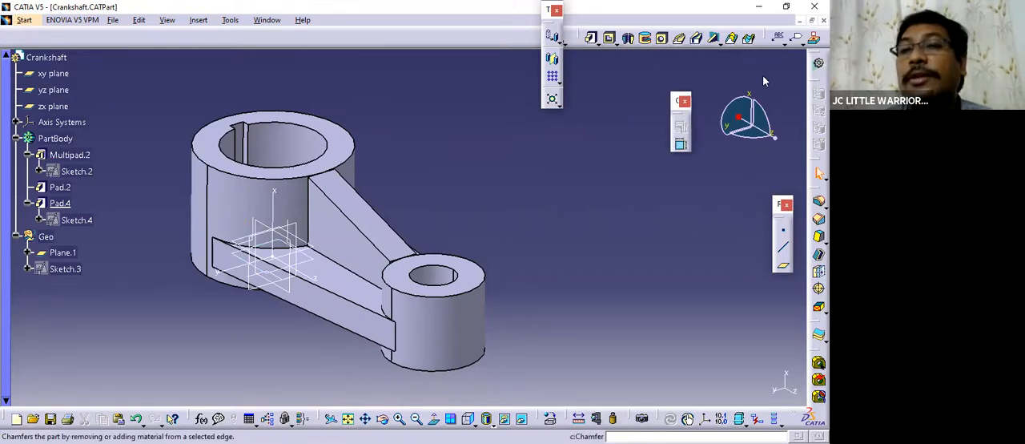
drag(780, 204, 772, 86)
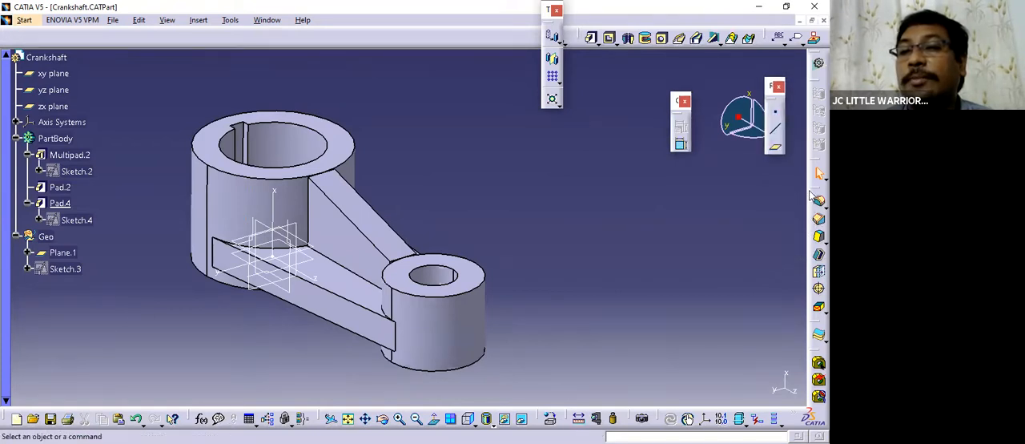
drag(818, 194, 770, 167)
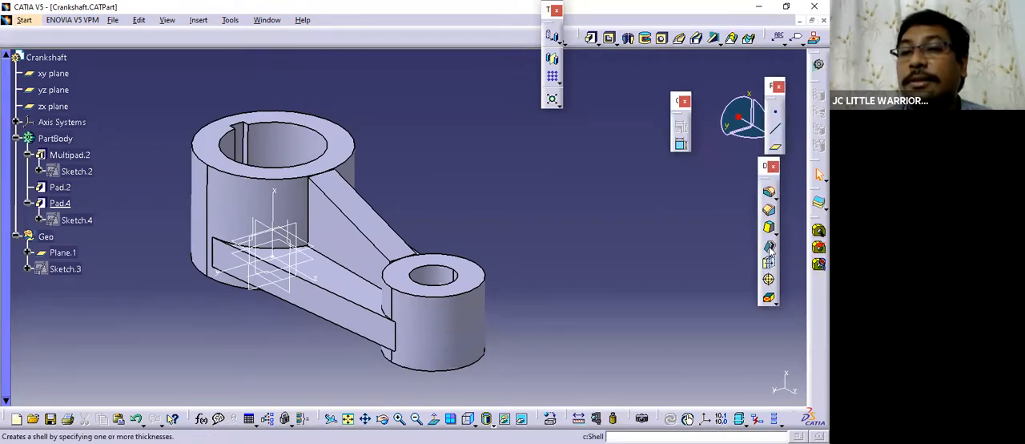
click(769, 246)
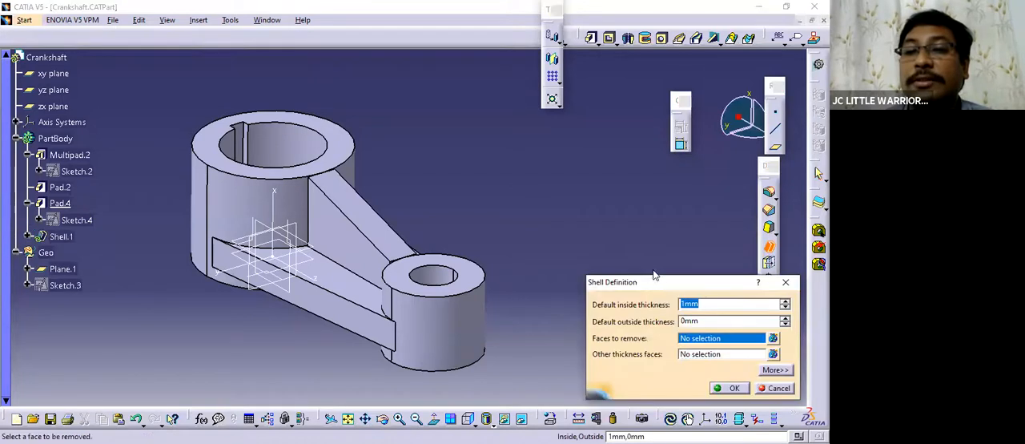
drag(618, 289, 533, 176)
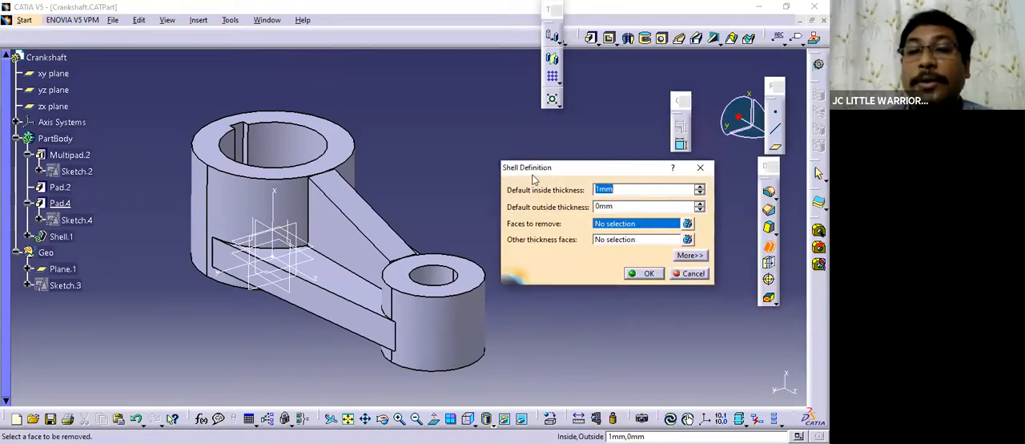
click(692, 273)
Examine the crankshaft's bosses, connecting arm and sloped rib from several angles, and shift the floating dress-up feature tools slightly.
middle_drag(570, 243, 445, 251)
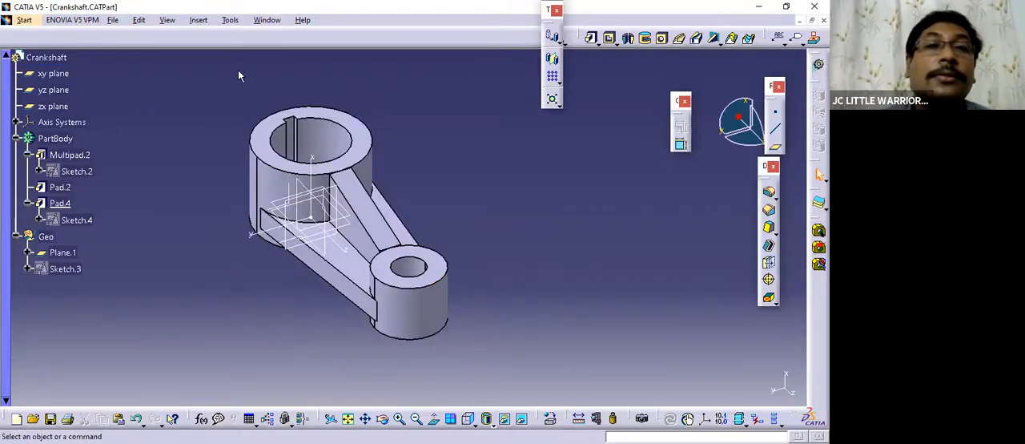
middle_drag(487, 261, 281, 195)
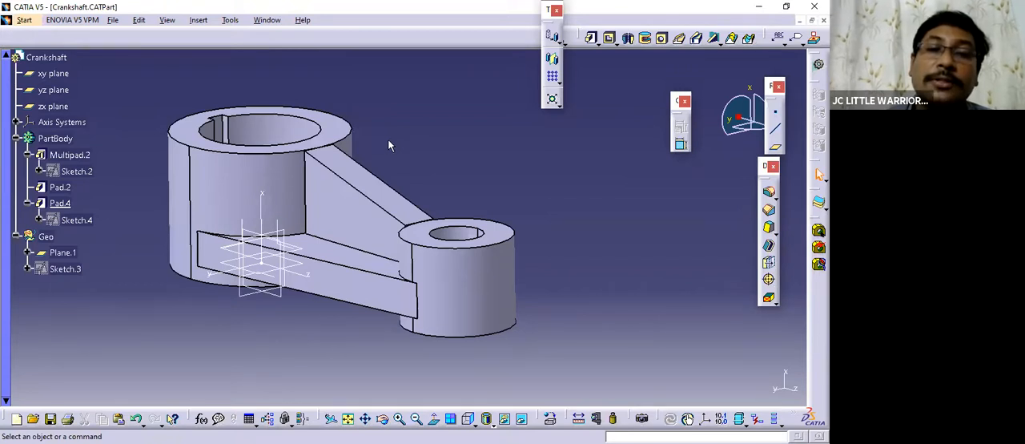
middle_drag(407, 143, 386, 113)
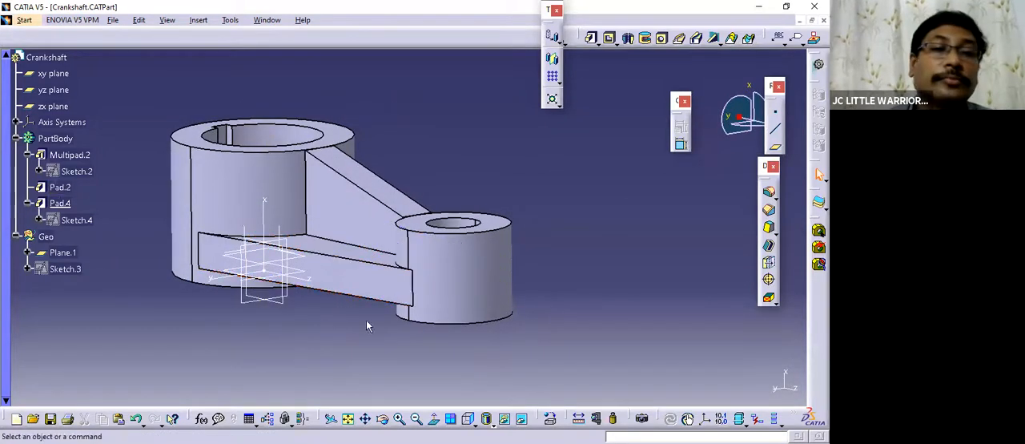
middle_drag(288, 281, 301, 269)
middle_drag(337, 318, 411, 351)
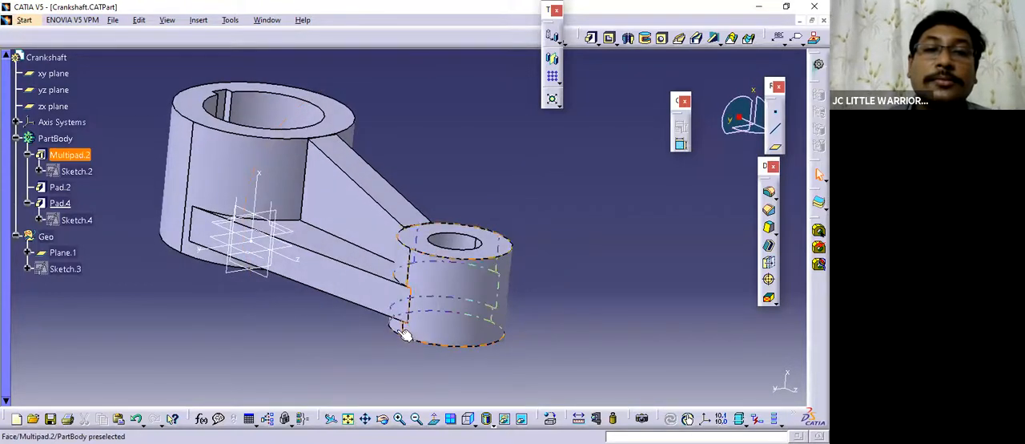
middle_drag(355, 201, 330, 186)
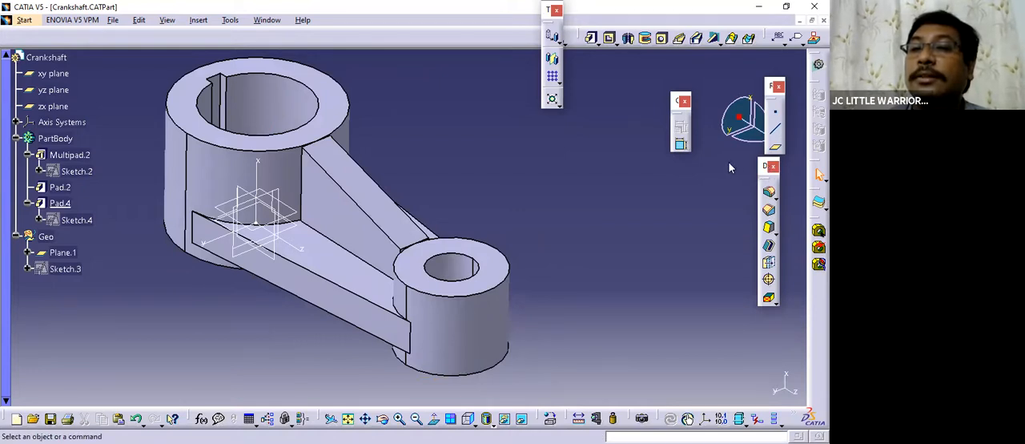
drag(760, 216, 727, 221)
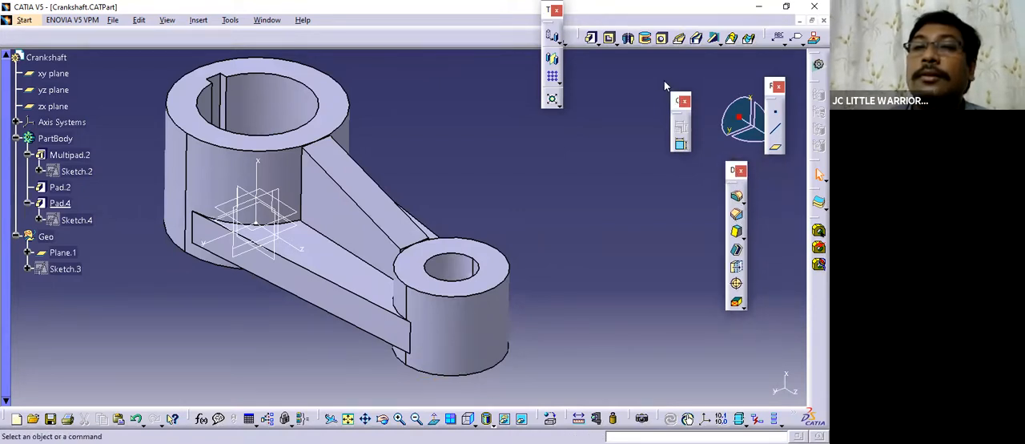
click(591, 38)
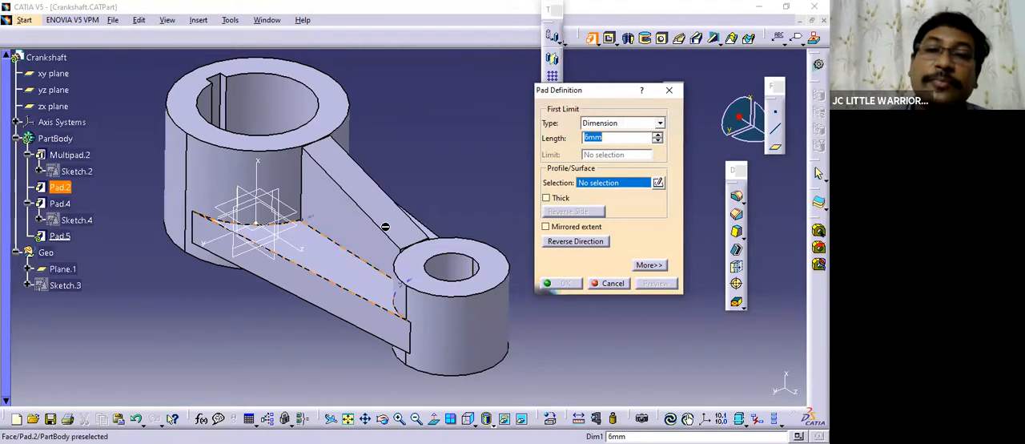
middle_drag(385, 227, 379, 285)
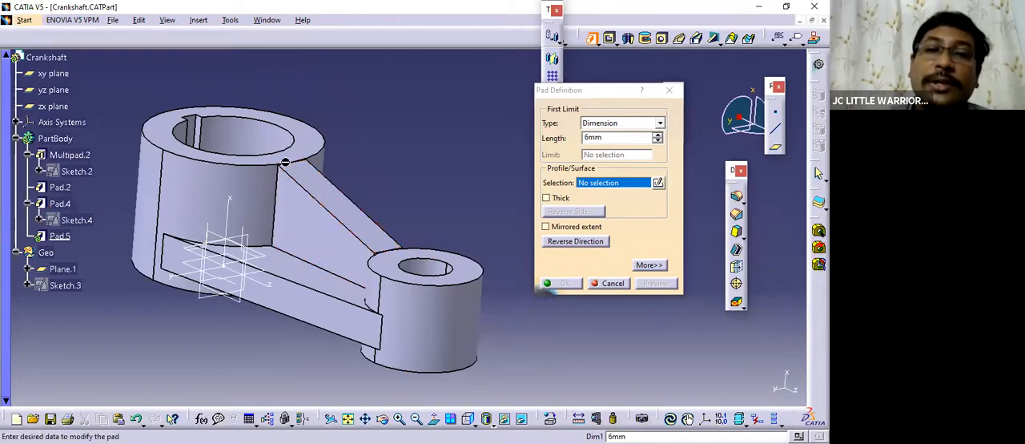
middle_drag(370, 243, 307, 225)
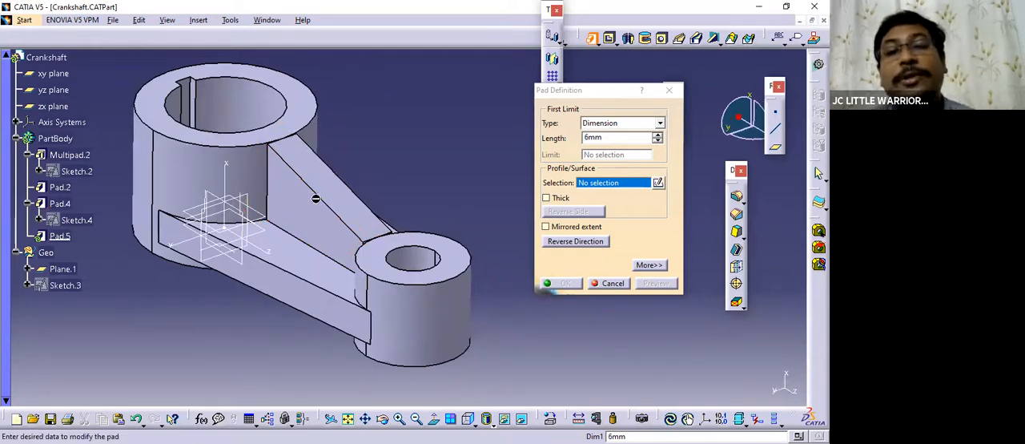
middle_drag(329, 195, 358, 185)
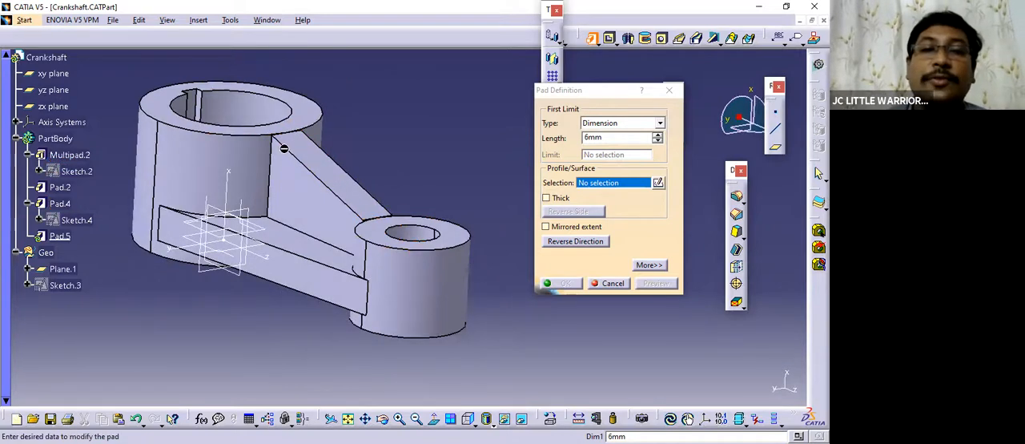
middle_drag(337, 134, 353, 186)
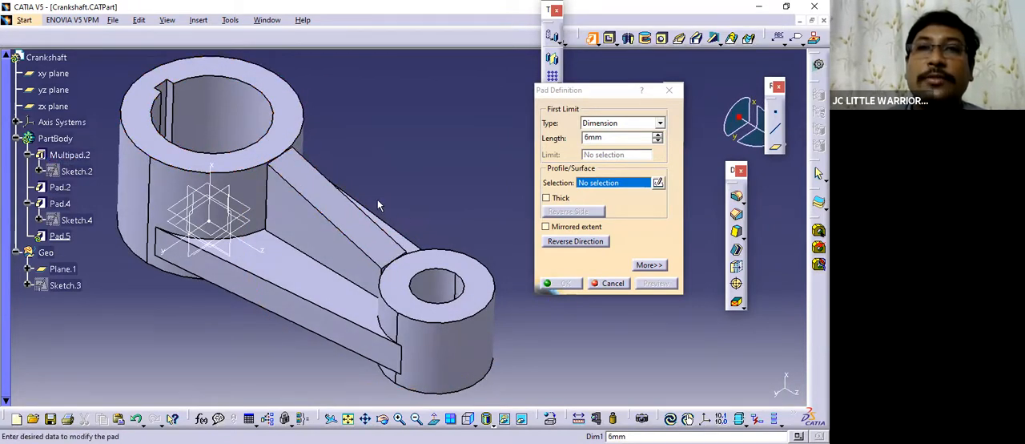
mouse_move(353, 258)
middle_down()
mouse_move(340, 250)
mouse_move(352, 244)
middle_up()
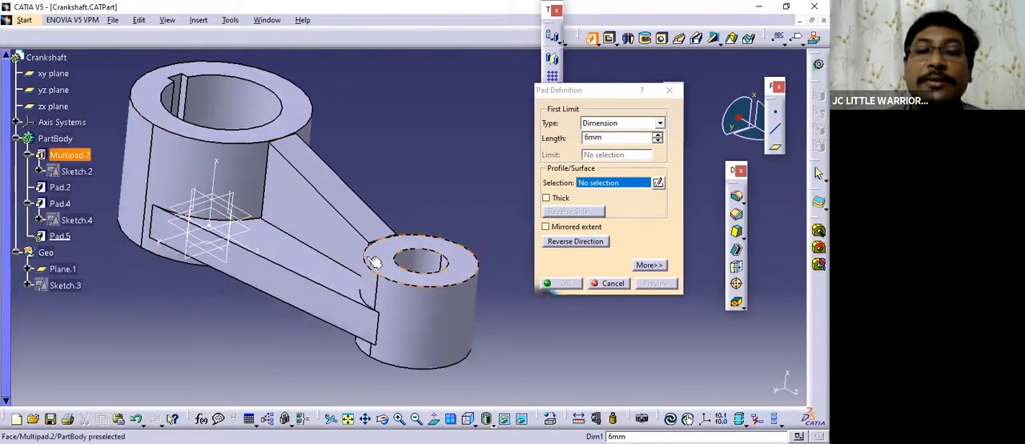
click(584, 92)
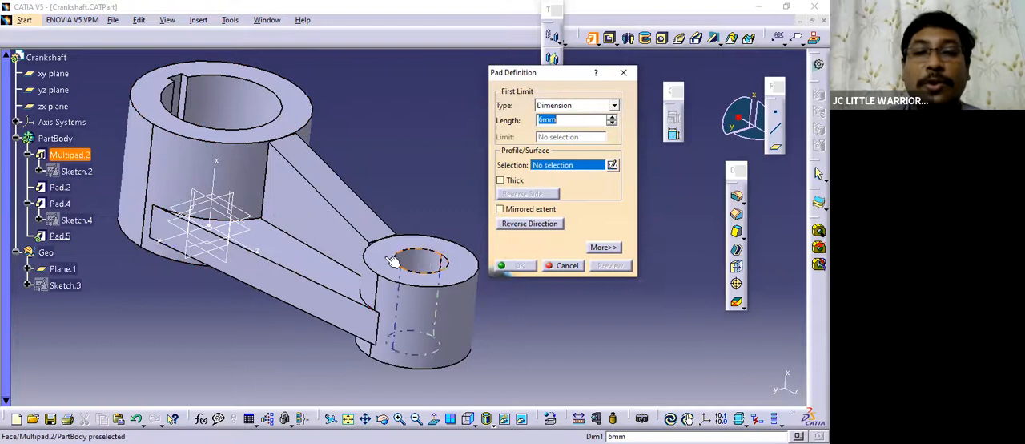
middle_drag(400, 258, 394, 290)
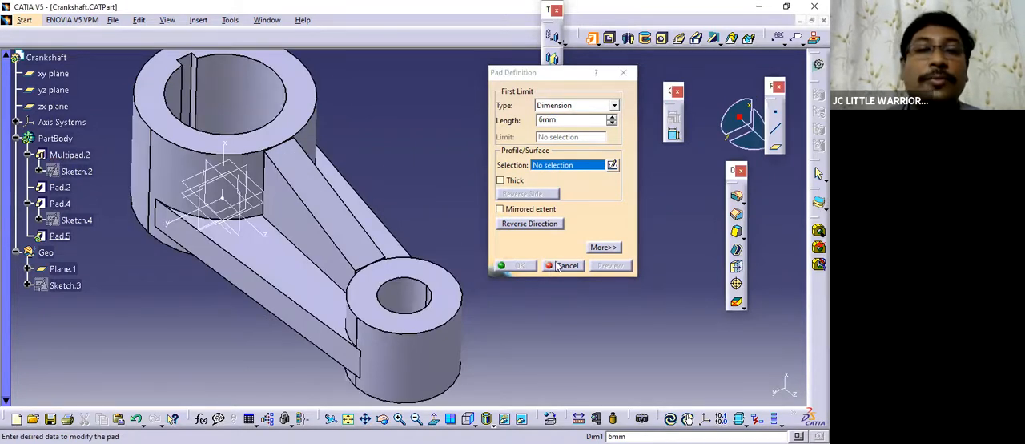
click(558, 266)
Inspect the sloped rib from above, compare it with the rib on the Crank Shaft drawing sheet, and return to Crankshaft.CATPart.
middle_drag(480, 289, 308, 138)
click(308, 139)
middle_drag(431, 259, 405, 222)
middle_drag(386, 298, 319, 150)
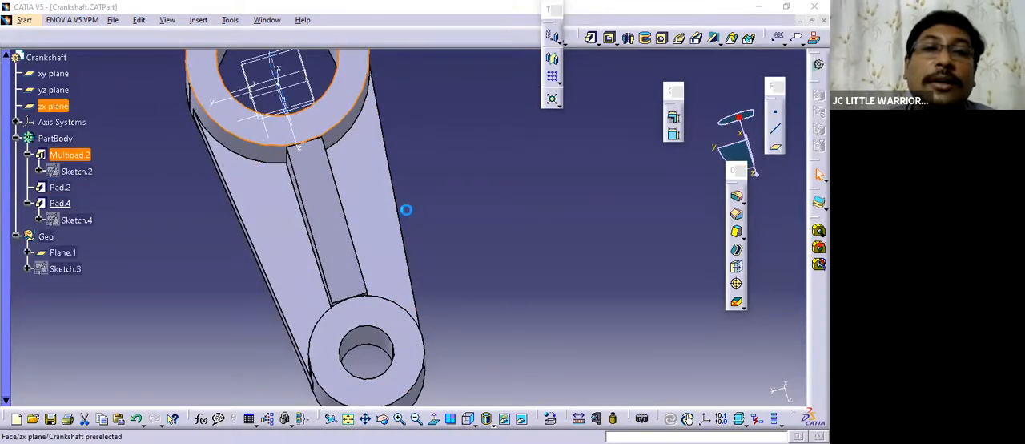
key(ctrl+Tab)
mouse_move(302, 223)
middle_down()
mouse_move(323, 161)
mouse_move(412, 222)
mouse_move(286, 170)
mouse_move(325, 176)
mouse_move(328, 306)
mouse_move(326, 228)
middle_up()
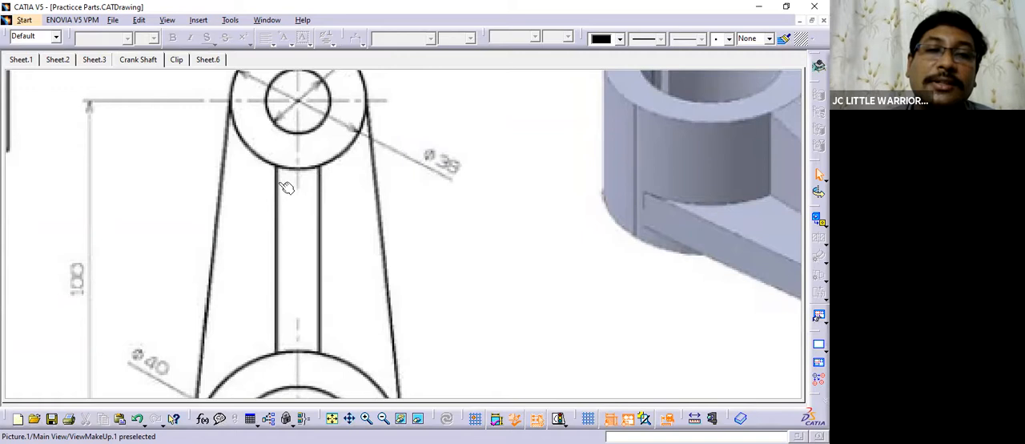
click(265, 19)
click(308, 113)
middle_drag(378, 186, 417, 160)
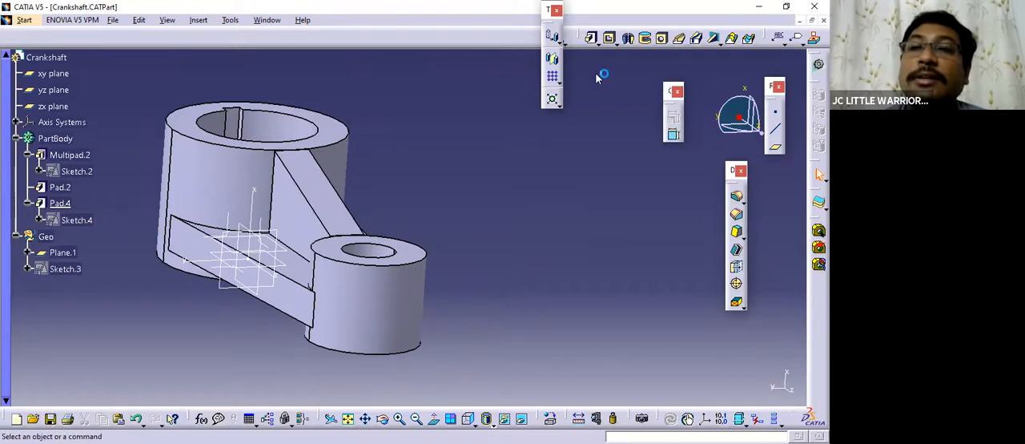
Save the crankshaft part and take a last look at the completed model.
click(613, 44)
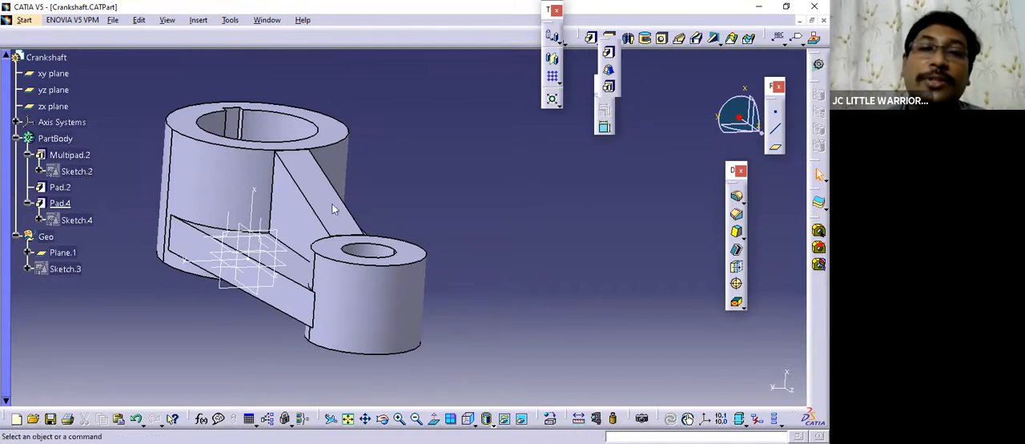
click(575, 160)
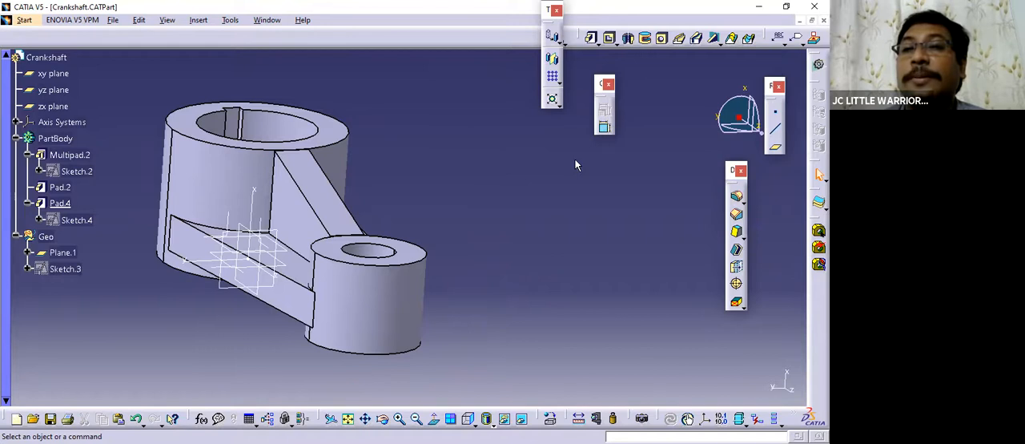
key(ctrl+s)
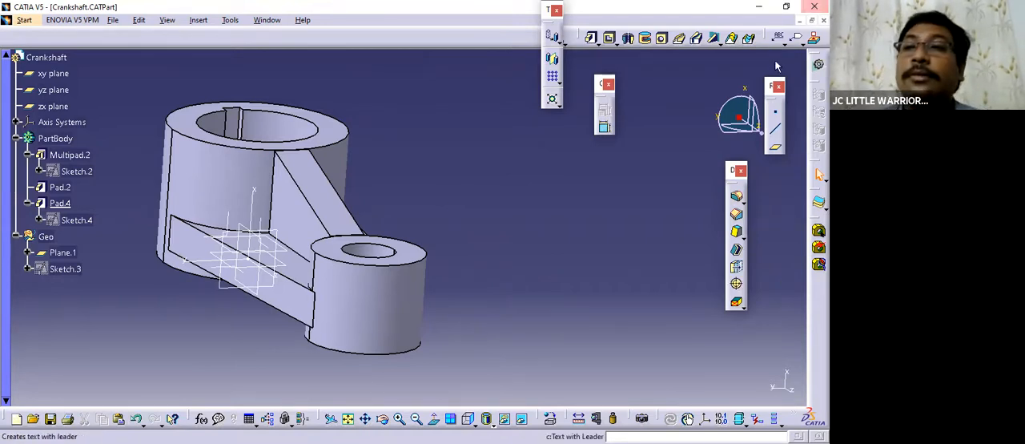
middle_drag(441, 225, 442, 134)
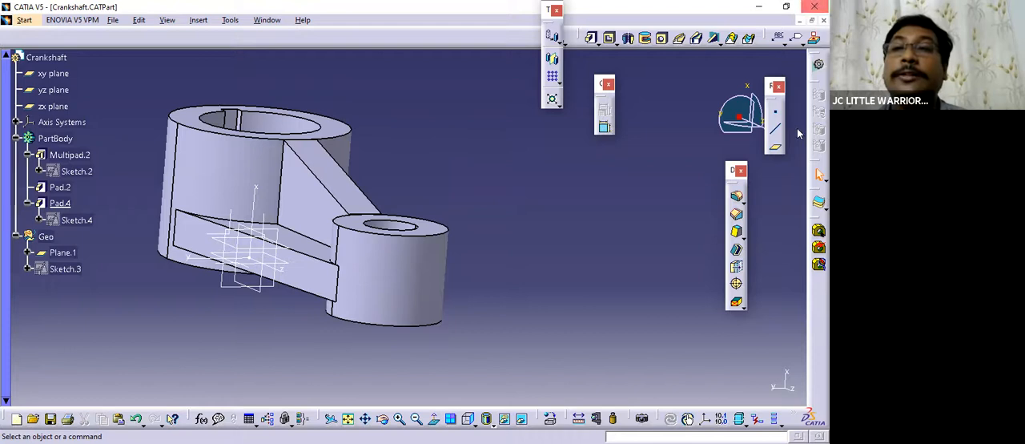
Close the finished crankshaft part and return to the Practicce Parts drawing.
click(812, 21)
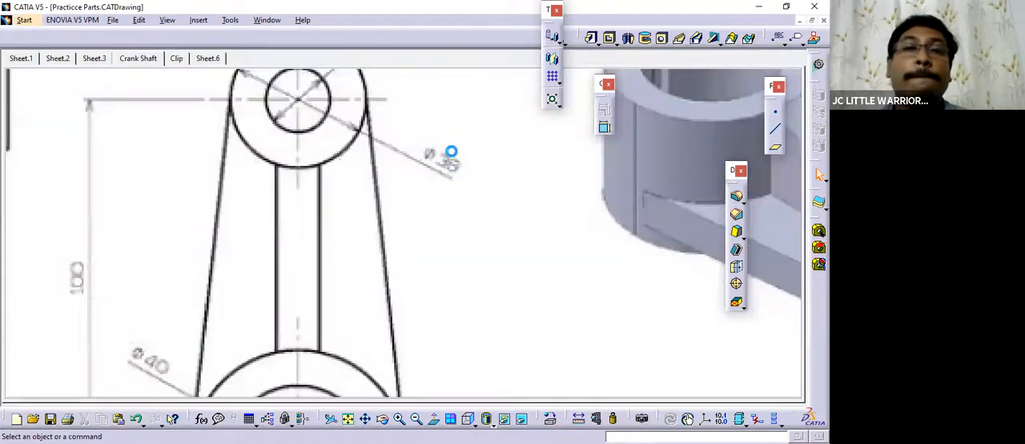
click(401, 176)
mouse_move(401, 175)
ctrl+middle_down()
mouse_move(402, 264)
mouse_move(440, 221)
ctrl+middle_up()
scroll(340, 162, up, 1)
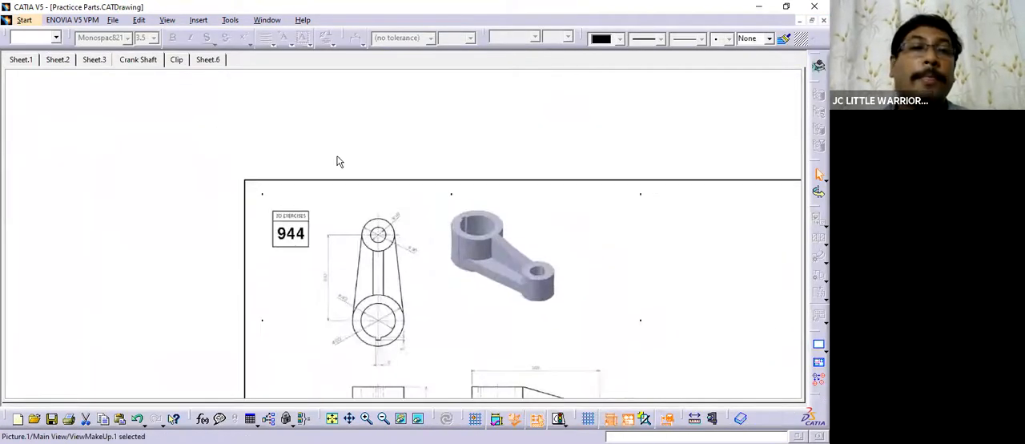
Create a new part with the name Part1 and orient it to the front view.
click(24, 20)
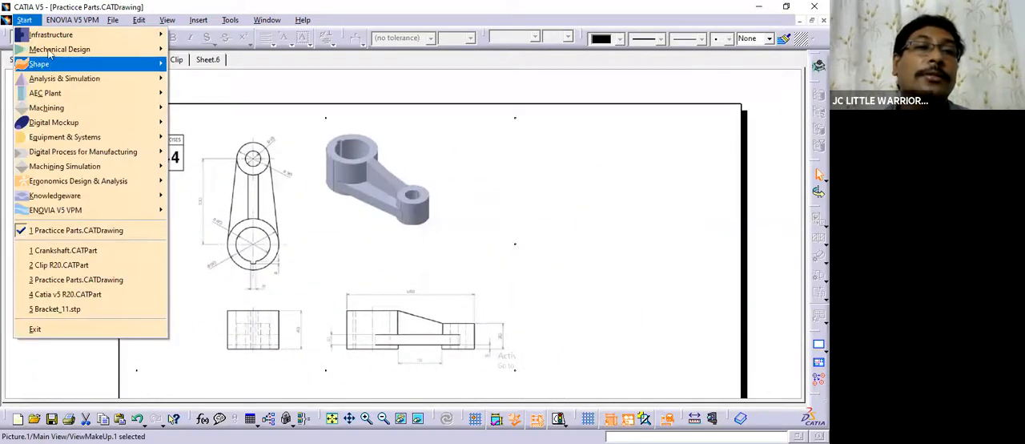
mouse_move(50, 49)
click(208, 45)
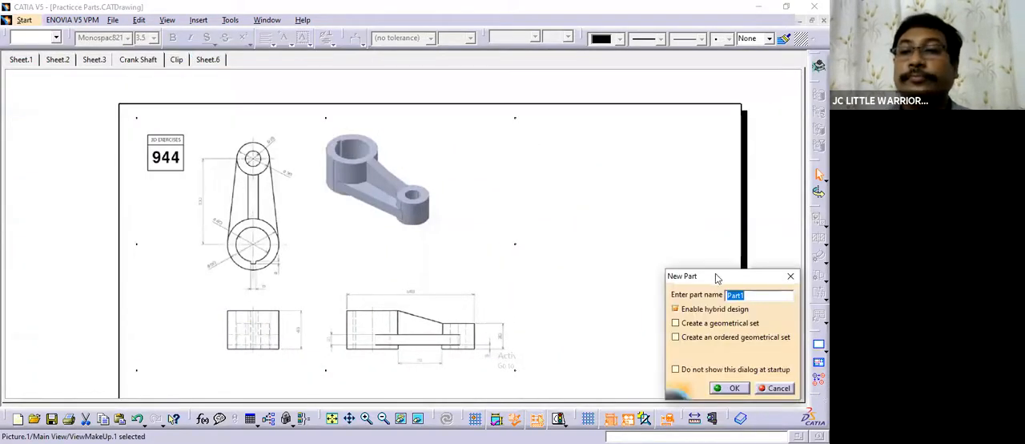
key(Return)
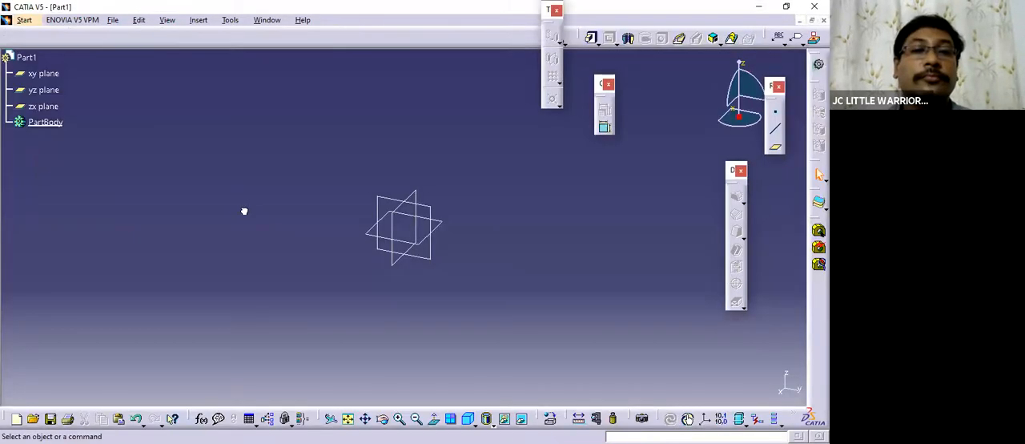
middle_drag(501, 326, 461, 276)
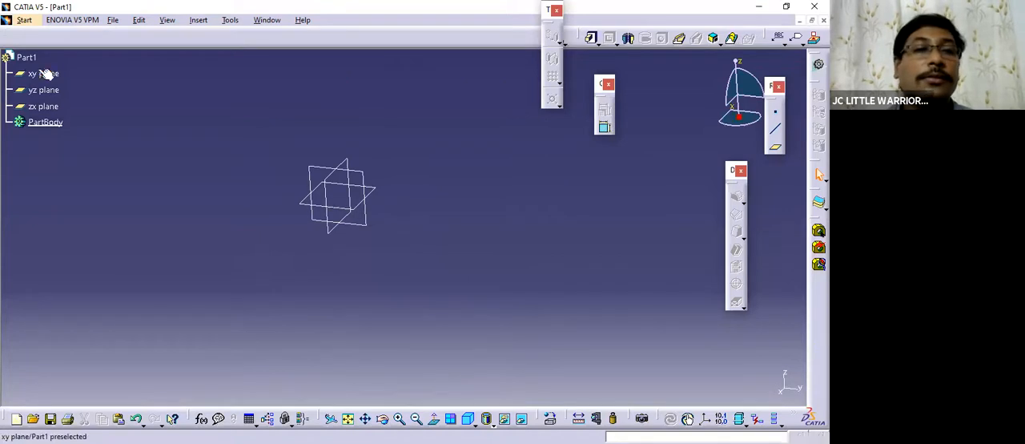
middle_drag(448, 269, 377, 222)
click(468, 419)
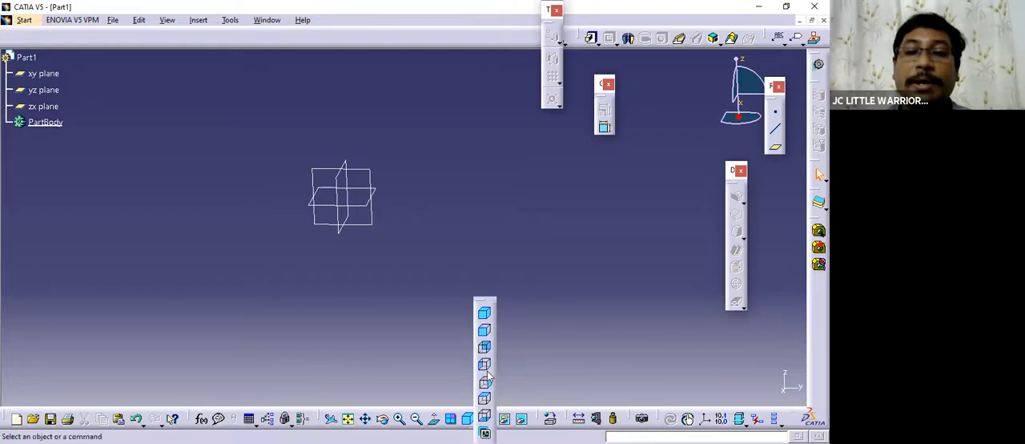
click(484, 330)
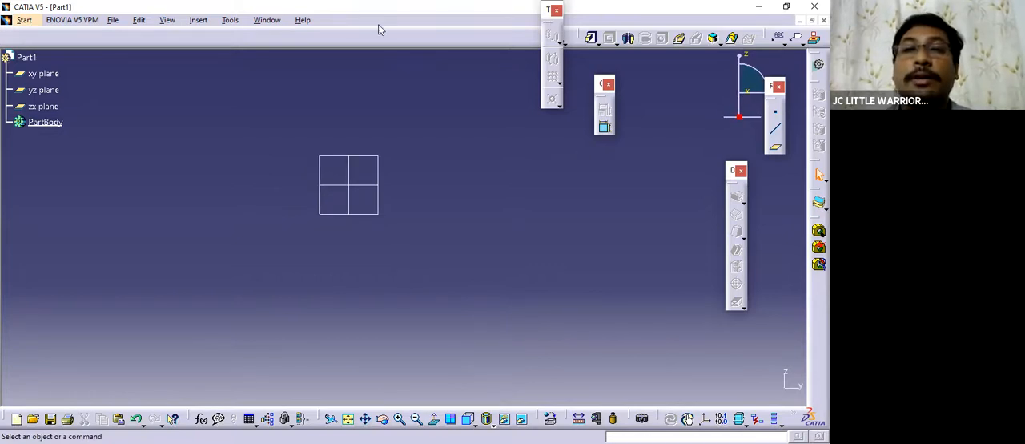
Dock the transformation, constraint and dress-up feature tools above the work area, and move the floating reference element tools clear of the compass.
drag(380, 29, 382, 35)
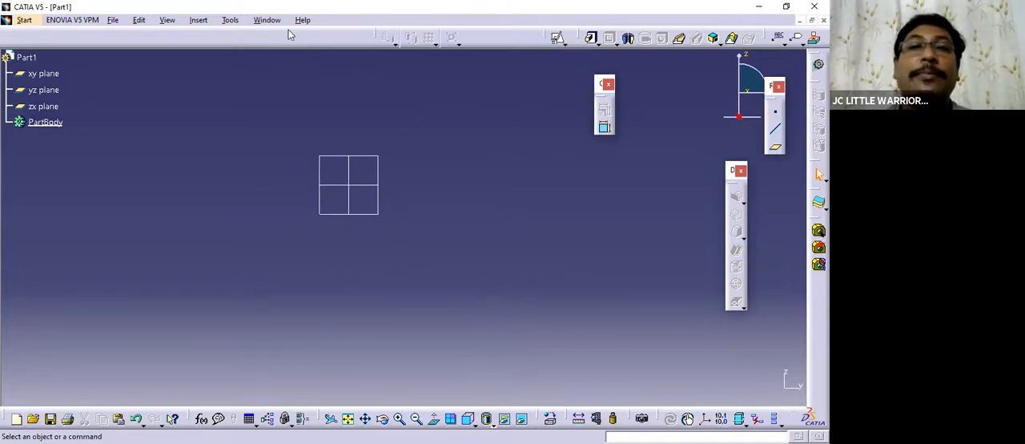
drag(282, 33, 284, 35)
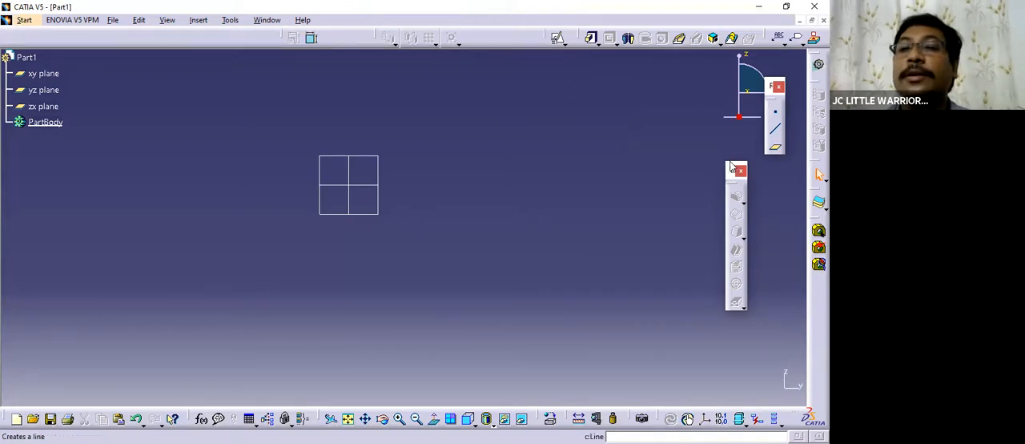
drag(136, 34, 137, 35)
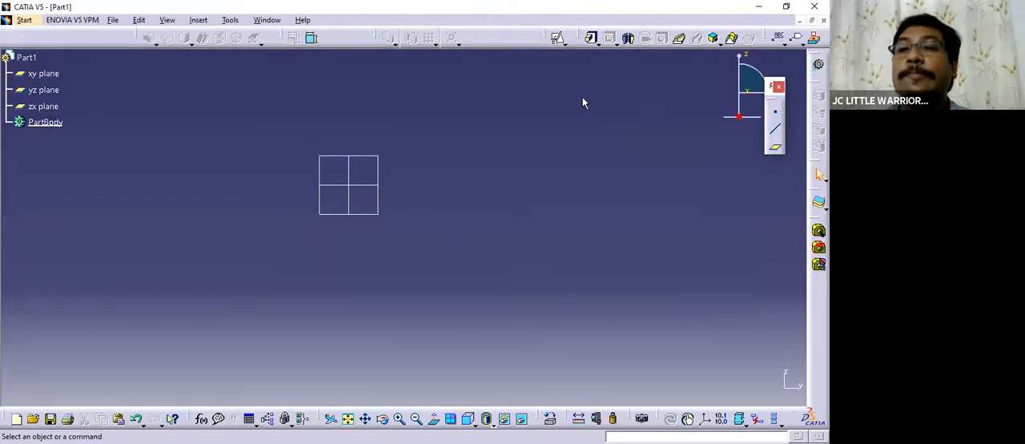
click(382, 164)
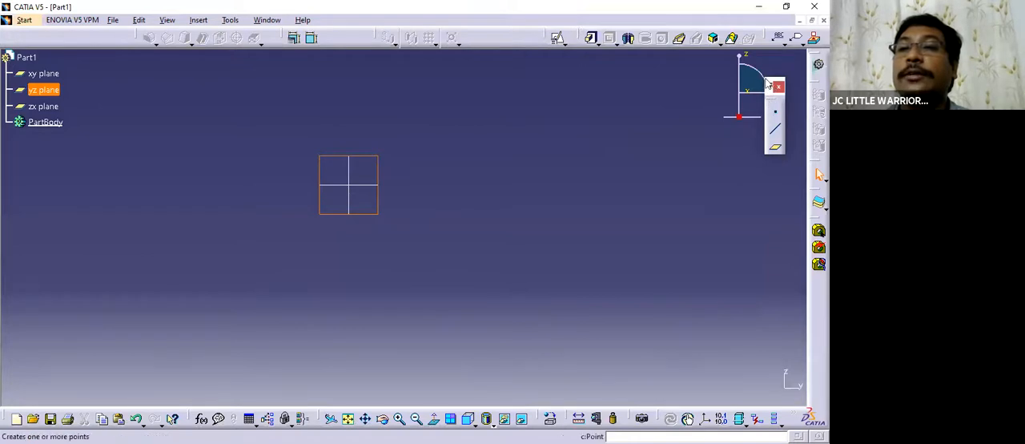
drag(767, 83, 675, 90)
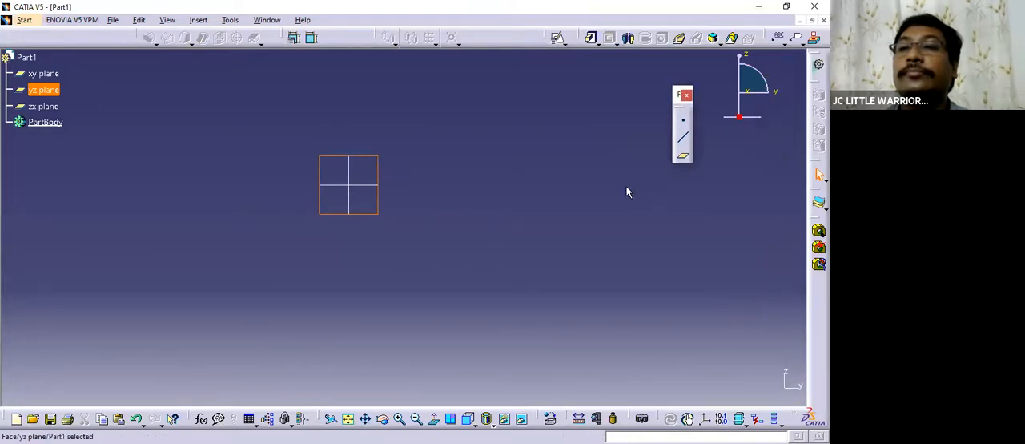
click(410, 190)
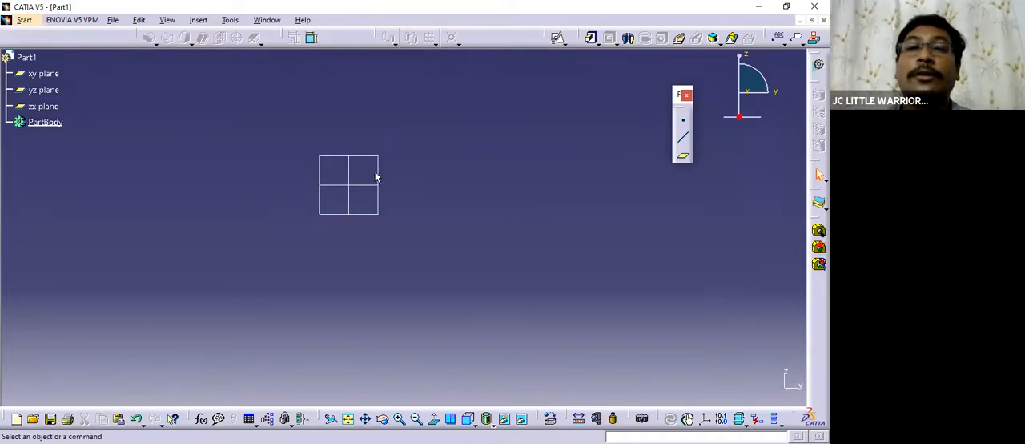
Open a new sketch on the yz plane.
click(378, 170)
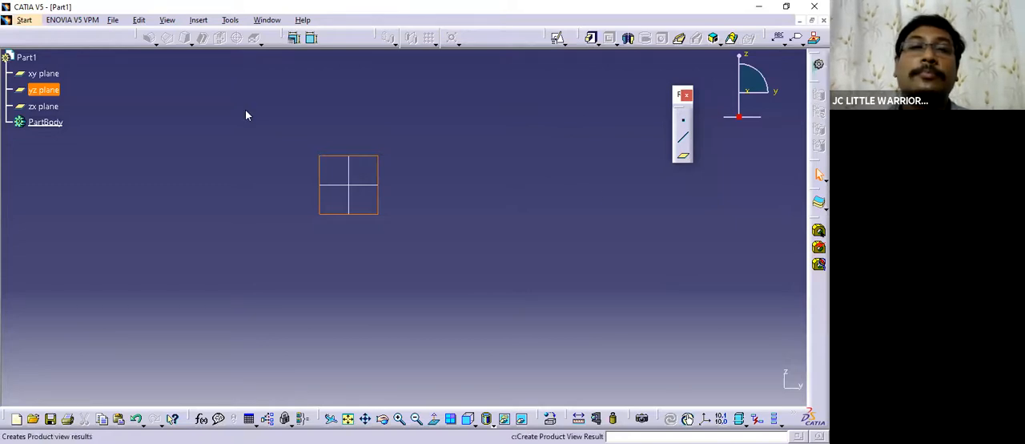
click(559, 38)
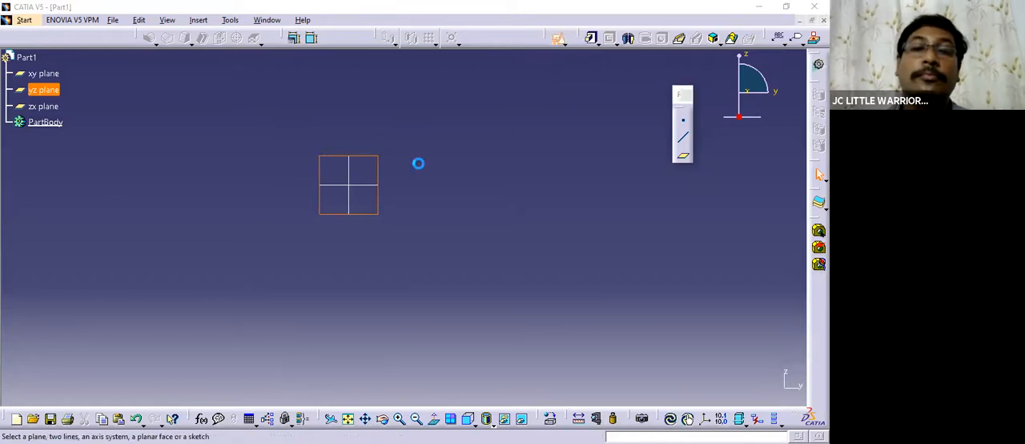
click(573, 243)
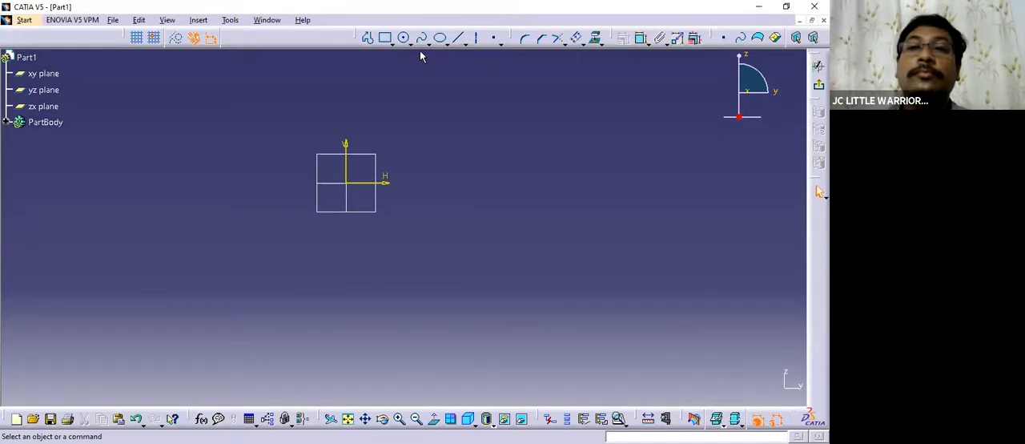
click(391, 43)
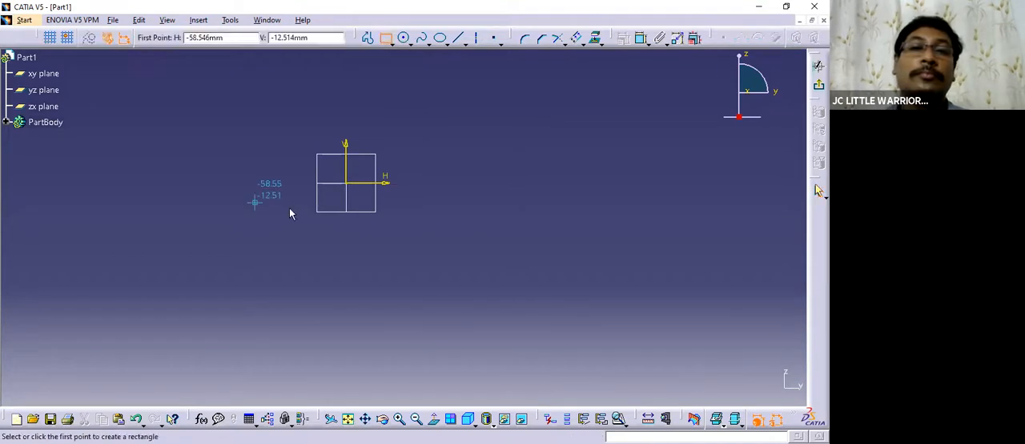
click(391, 43)
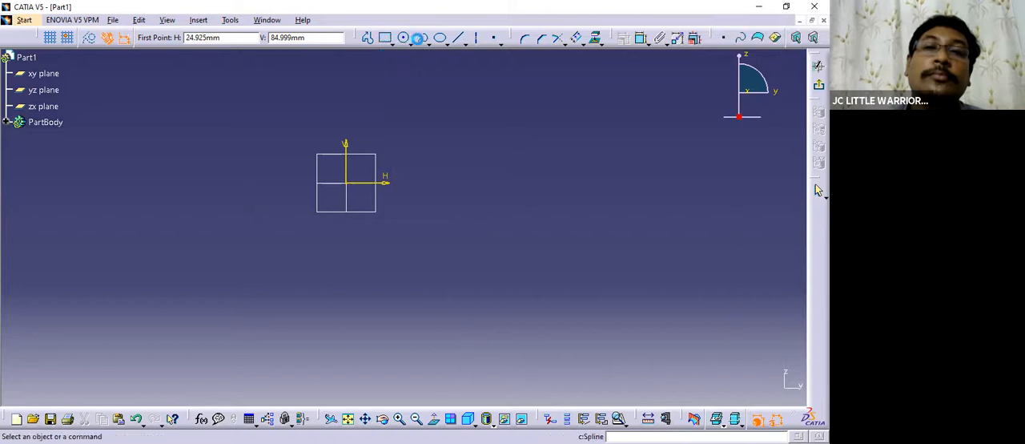
click(422, 38)
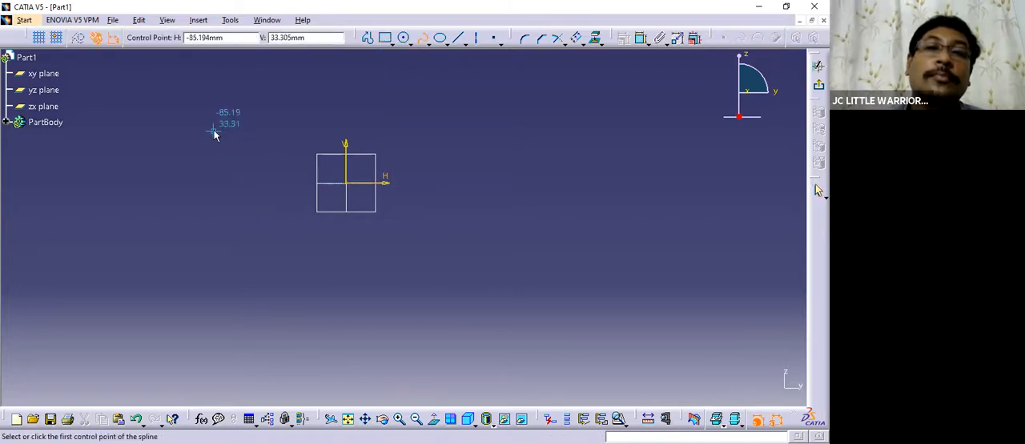
Sketch a tall, narrow rectangle beside the sketch origin on the negative H side.
click(385, 38)
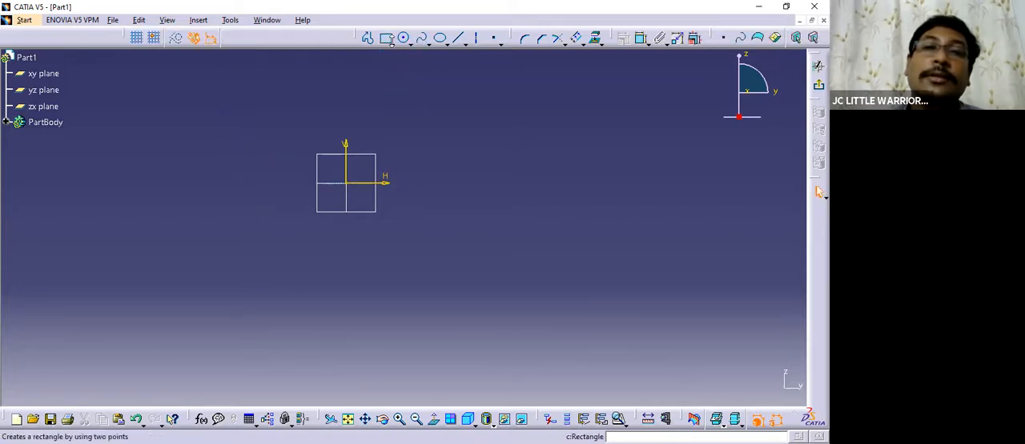
click(193, 111)
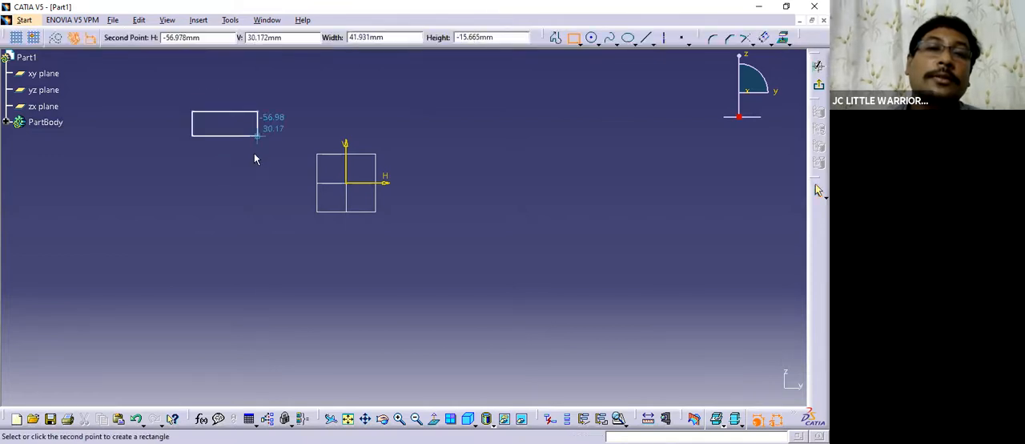
click(247, 354)
middle_drag(363, 307, 309, 267)
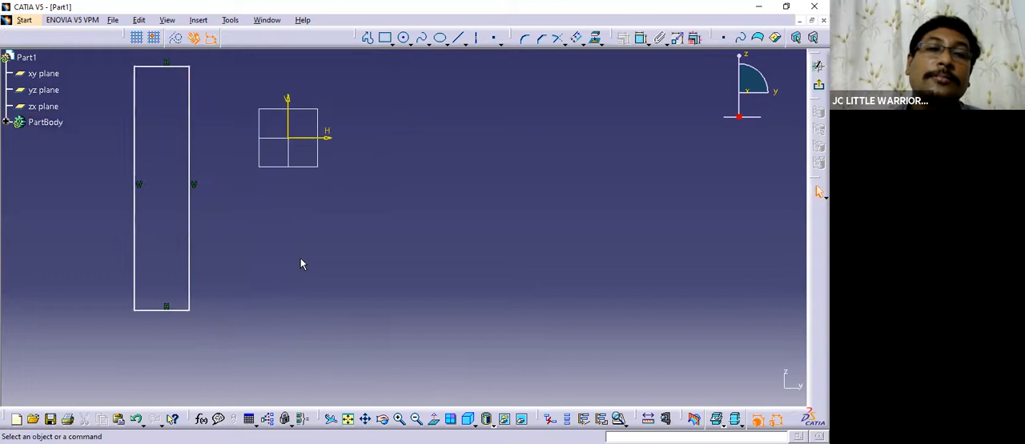
Sketch a long, low rectangle that crosses the lower part of the tall rectangle.
click(386, 39)
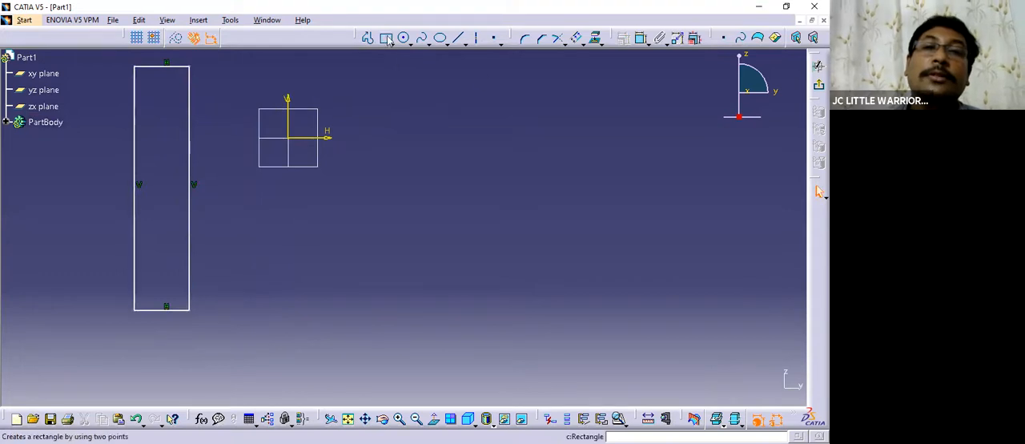
click(105, 227)
click(418, 282)
middle_drag(478, 225, 453, 276)
click(454, 246)
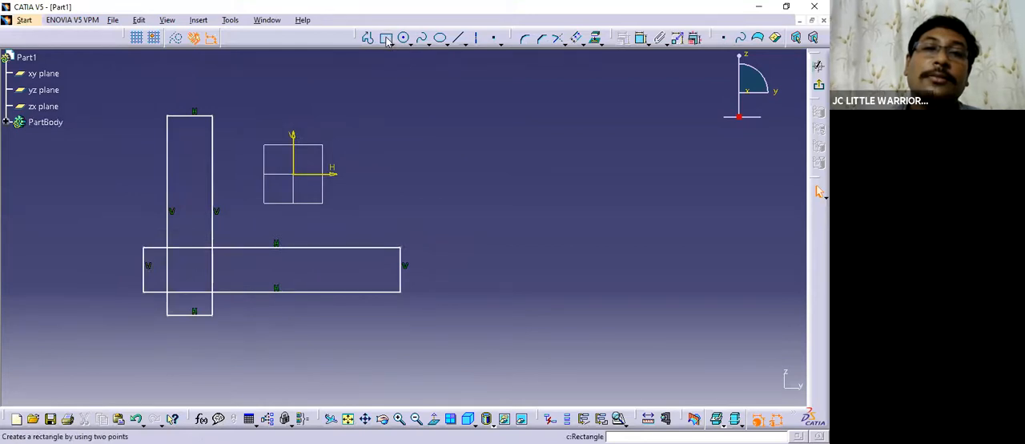
Select the whole long, low rectangle with Auto Search from its upper edge and delete it.
right_click(352, 247)
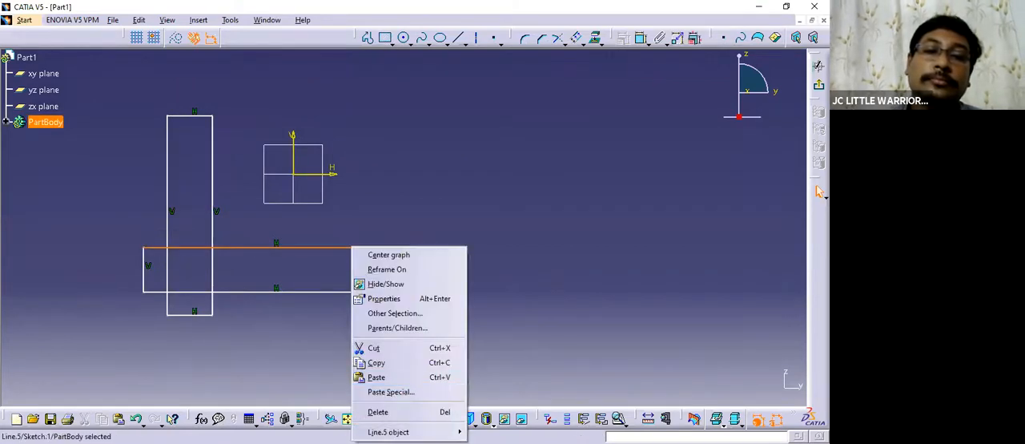
mouse_move(416, 431)
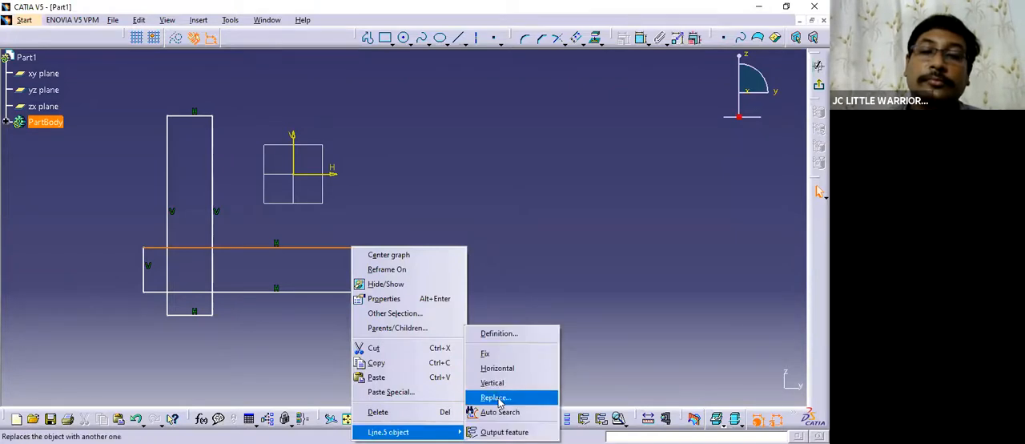
click(499, 411)
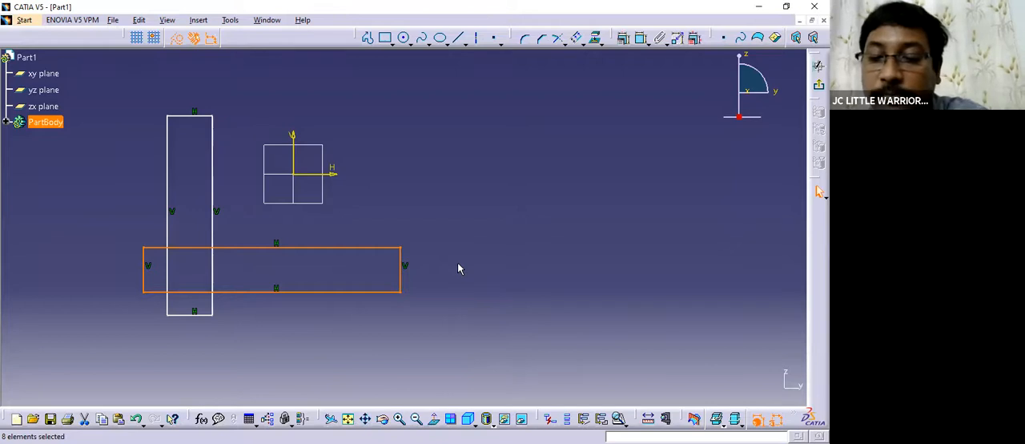
key(Delete)
Stretch the remaining rectangle to about 182 mm wide so that it surrounds the sketch origin.
mouse_move(243, 246)
middle_down()
mouse_move(365, 230)
mouse_move(346, 246)
middle_up()
mouse_move(312, 208)
mouse_down()
mouse_move(336, 197)
mouse_move(501, 192)
mouse_move(518, 210)
mouse_up()
middle_drag(611, 227, 570, 251)
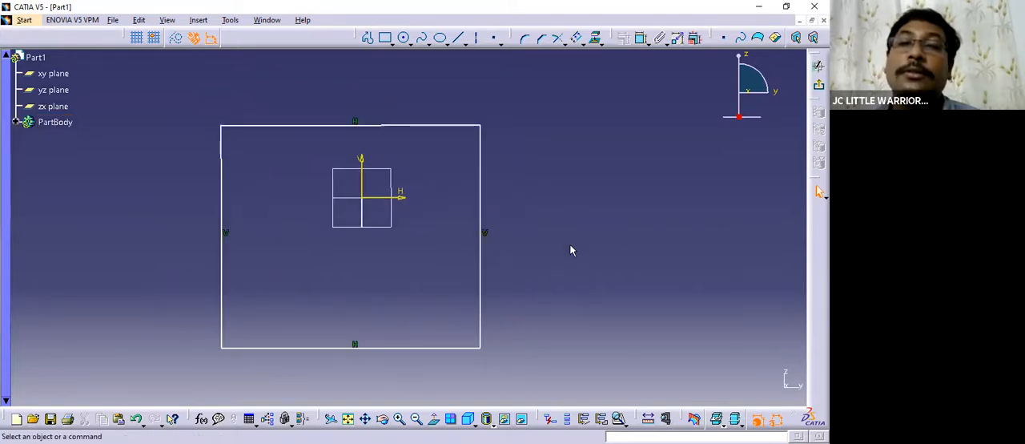
Add a parallelism constraint between the rectangle's two vertical edges.
click(641, 38)
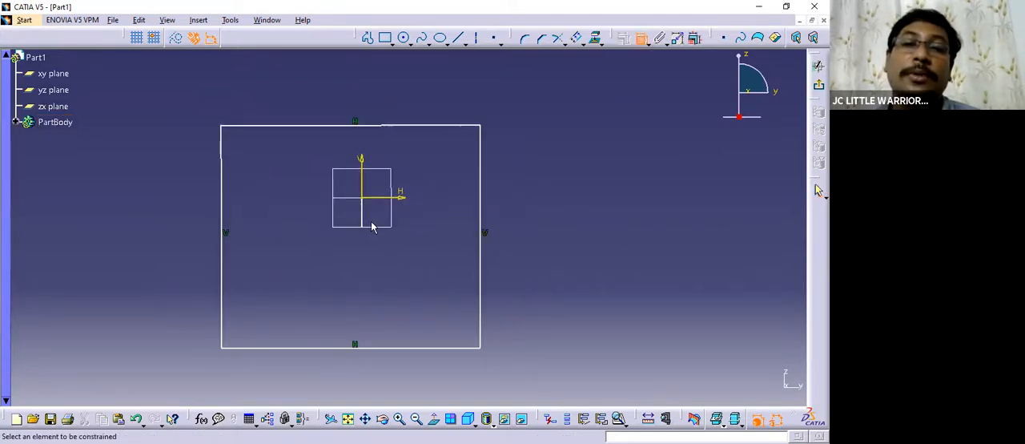
click(226, 219)
click(480, 197)
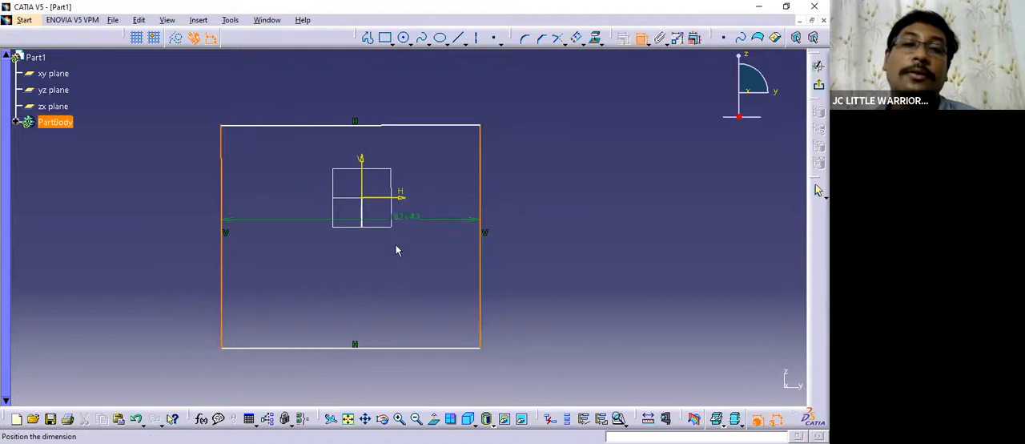
click(362, 177)
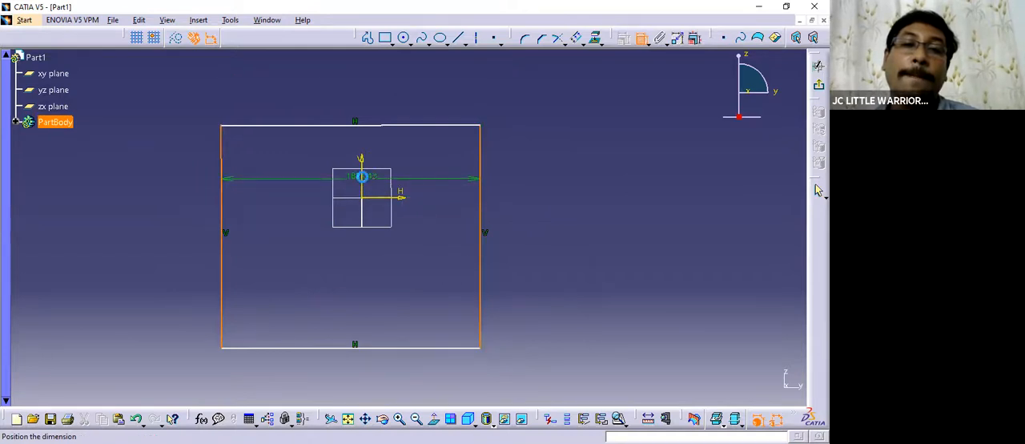
right_click(364, 180)
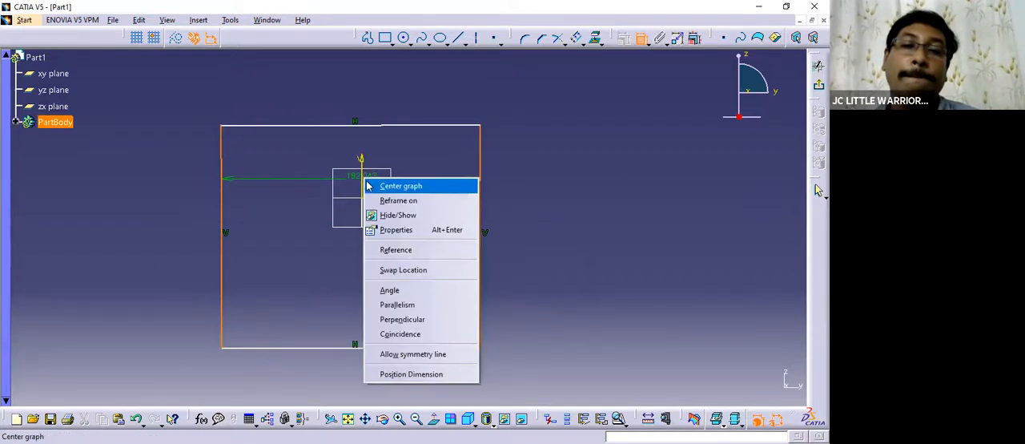
click(439, 304)
mouse_move(558, 264)
middle_down()
mouse_move(552, 270)
mouse_move(559, 227)
middle_up()
click(433, 418)
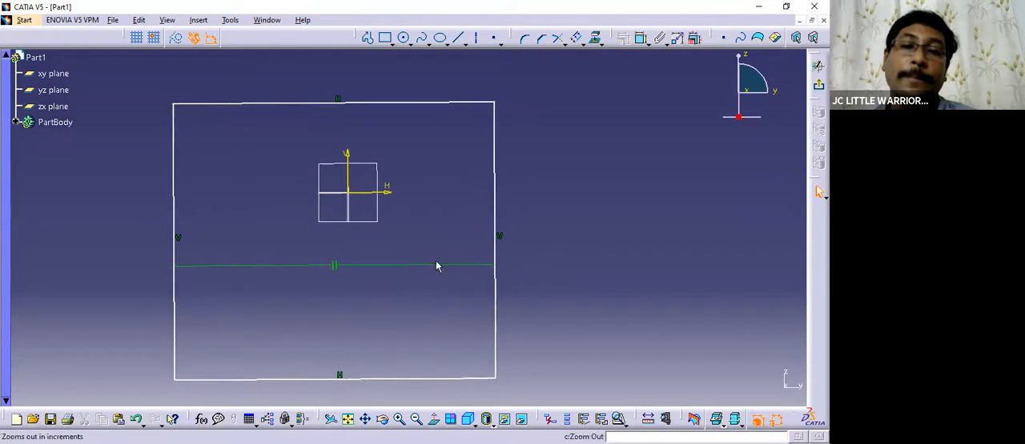
click(175, 179)
ctrl+click(494, 186)
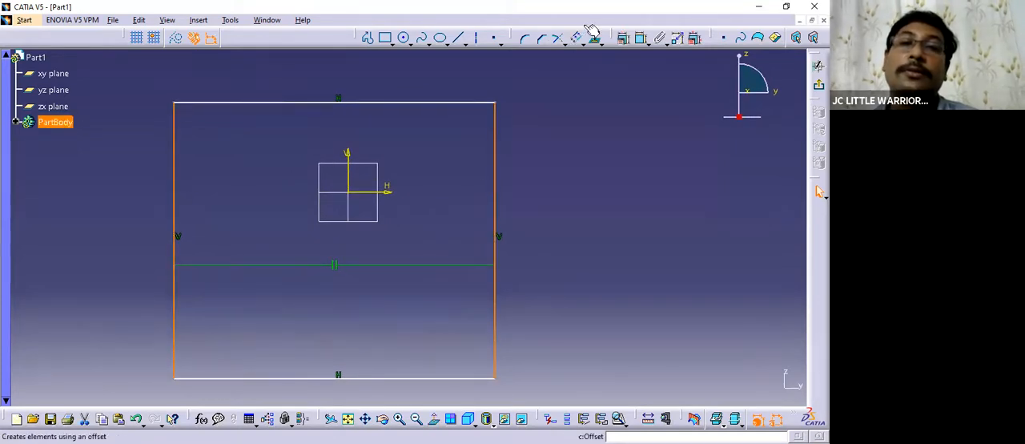
click(694, 38)
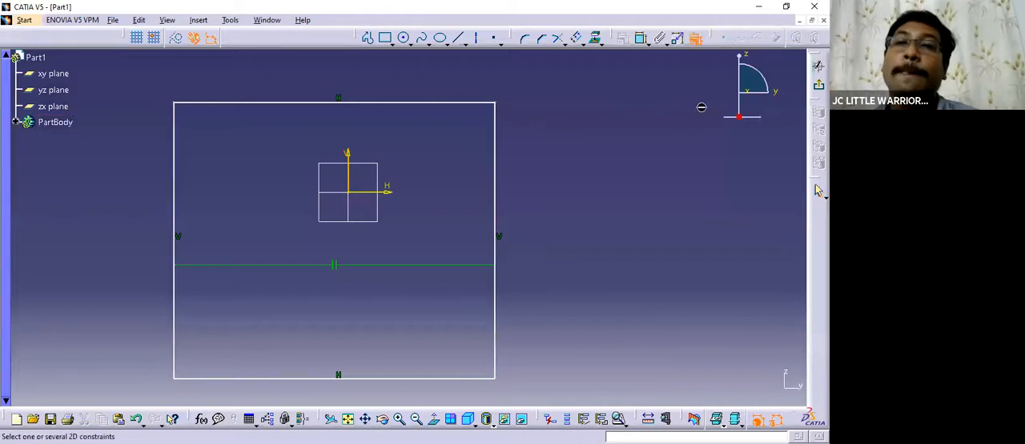
click(694, 39)
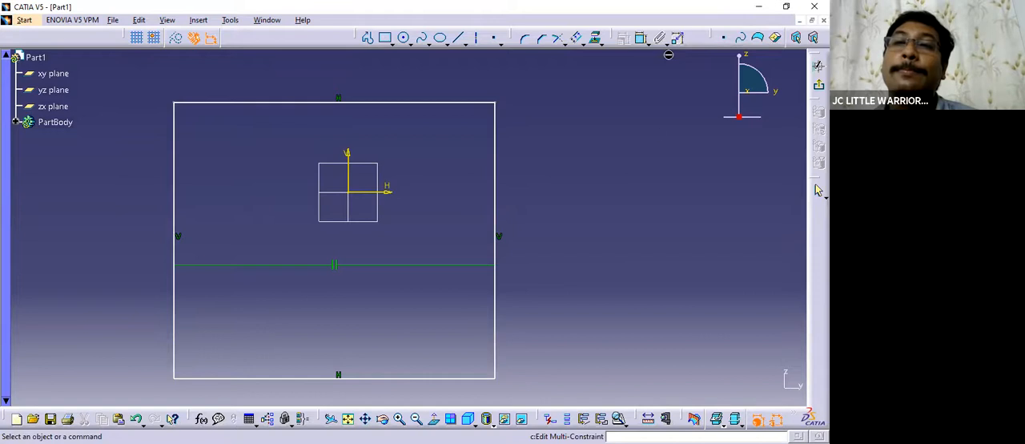
click(642, 39)
click(642, 40)
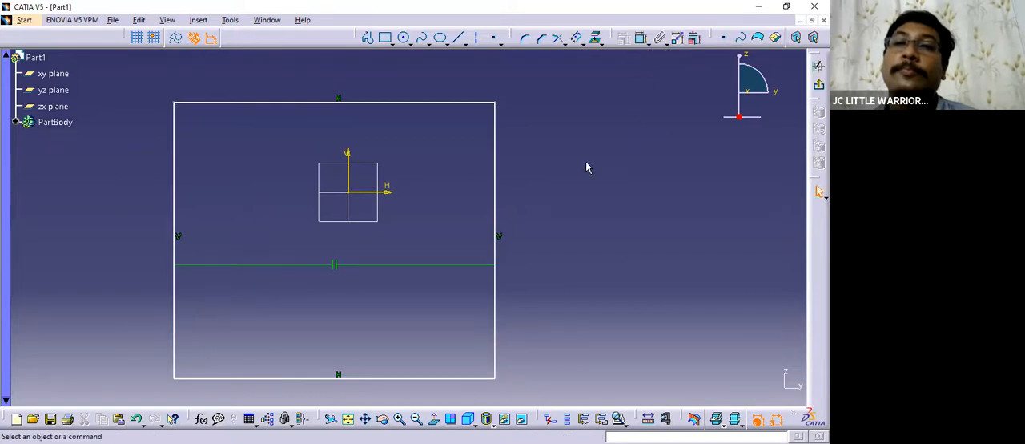
Make the rectangle's two vertical edges symmetric about the vertical sketch axis and stretch its upper edge upward.
click(175, 156)
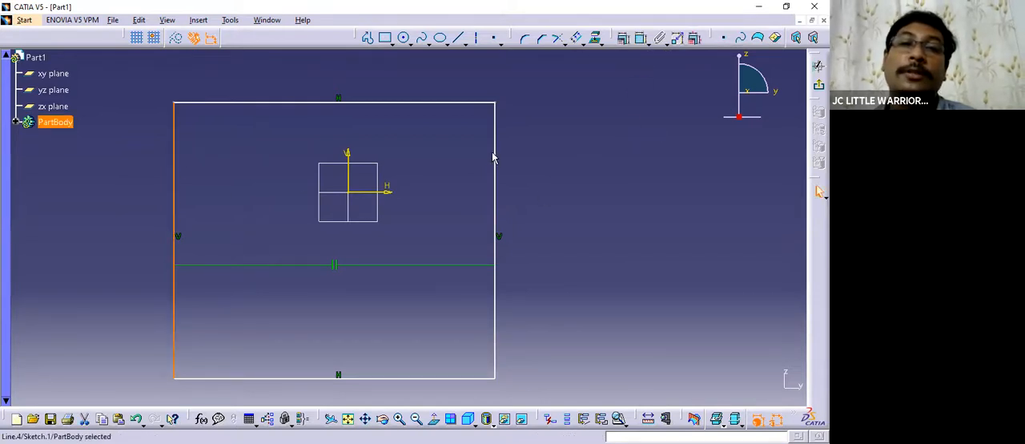
ctrl+click(496, 157)
ctrl+click(348, 165)
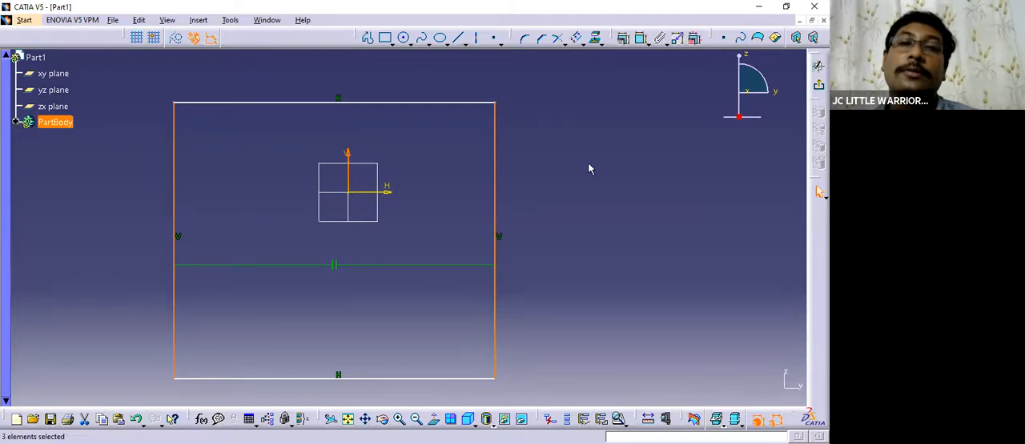
click(623, 38)
click(508, 210)
click(552, 259)
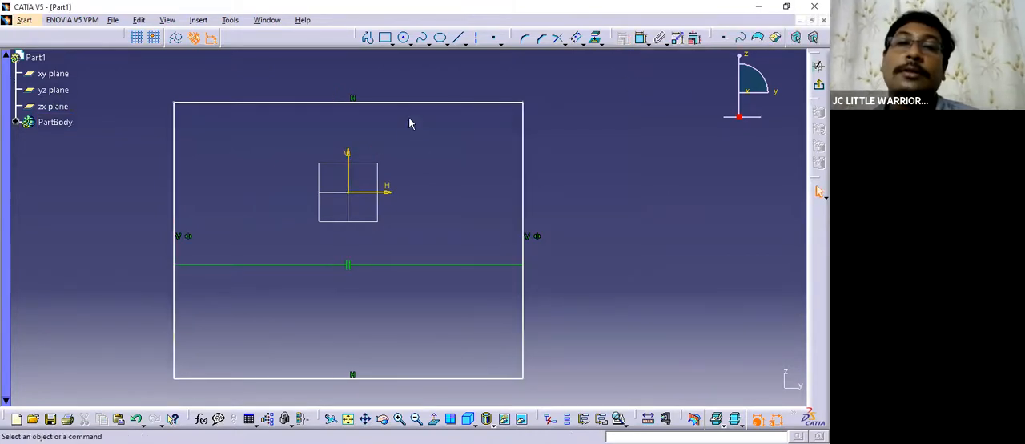
drag(415, 104, 417, 76)
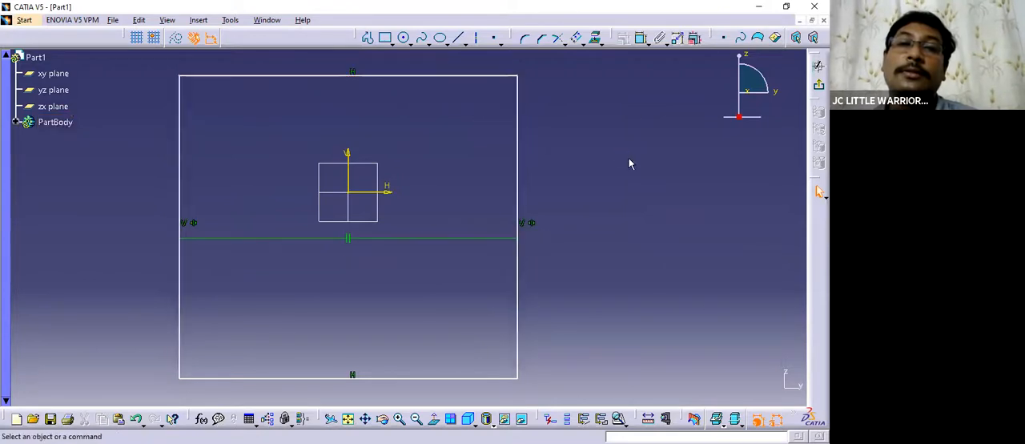
Dimension the right edge's distance from the vertical sketch axis and the upper edge's distance from the horizontal axis.
click(640, 37)
click(349, 209)
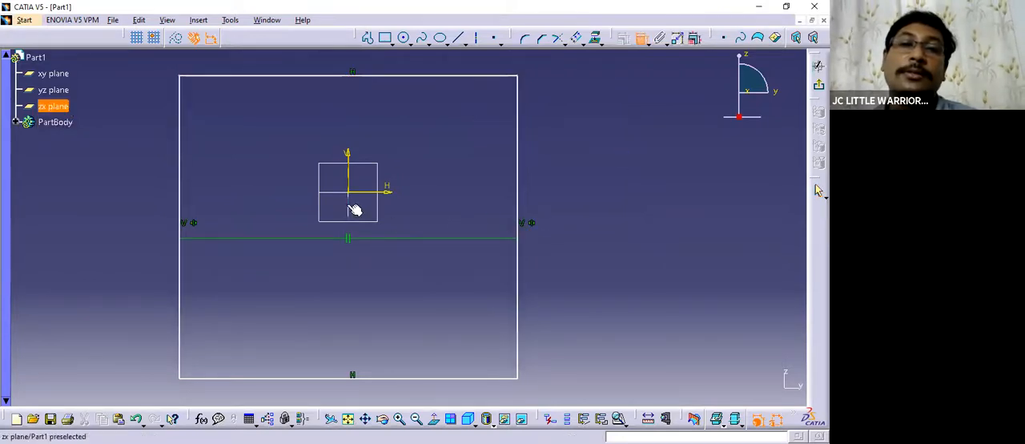
click(518, 177)
click(553, 165)
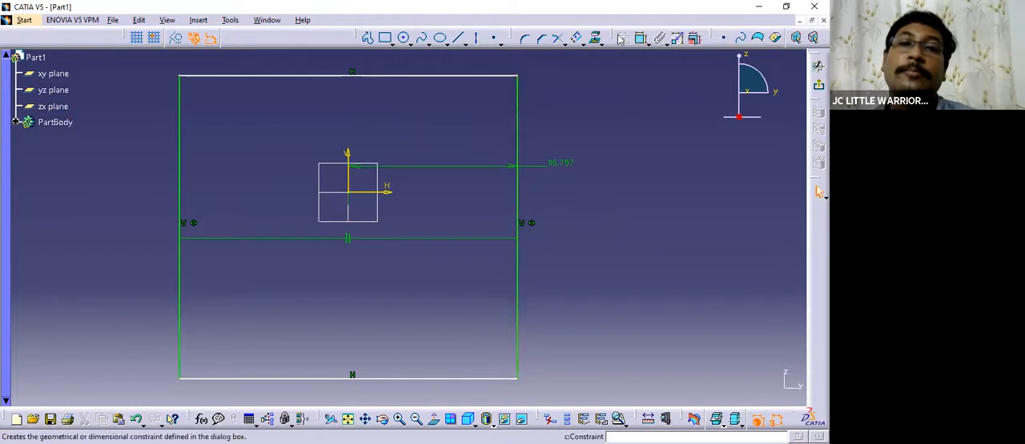
click(481, 75)
click(387, 191)
click(316, 136)
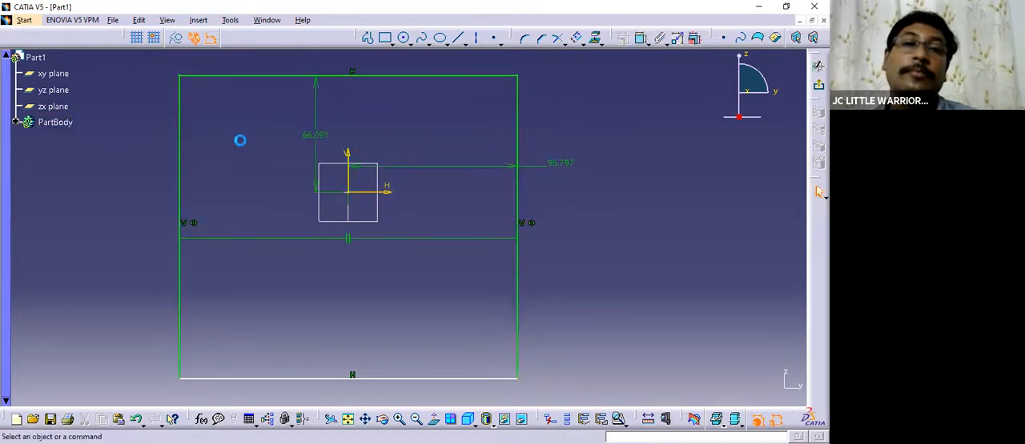
Set the upper edge's distance from the horizontal axis to 80 mm and the right edge's distance from the vertical axis to 150 mm.
mouse_move(451, 135)
middle_down()
mouse_move(491, 147)
mouse_move(491, 135)
middle_up()
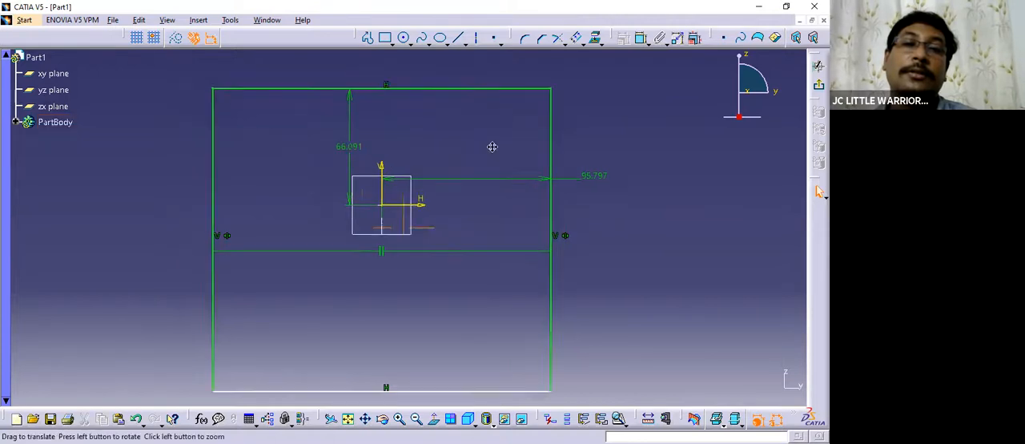
double_click(391, 150)
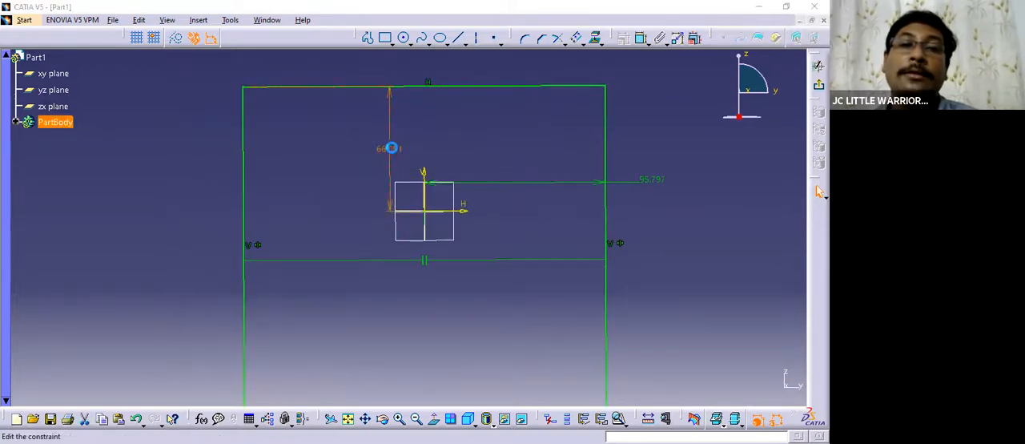
text(80)
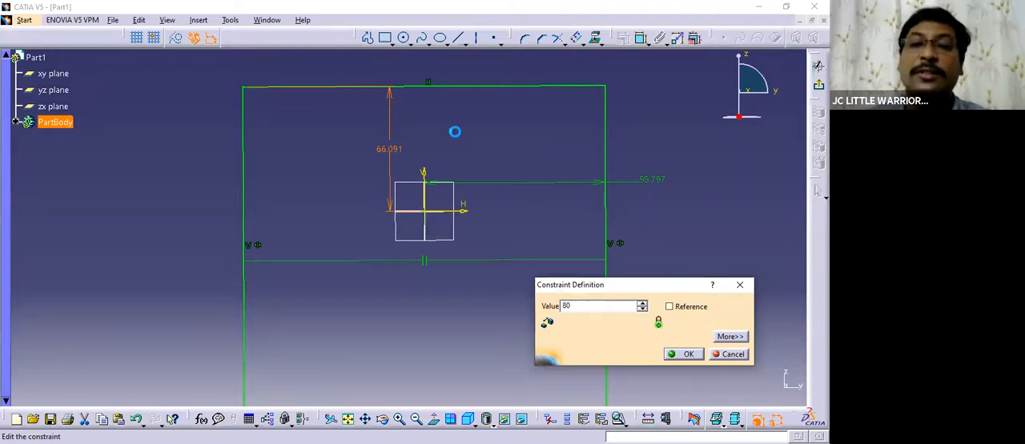
key(Return)
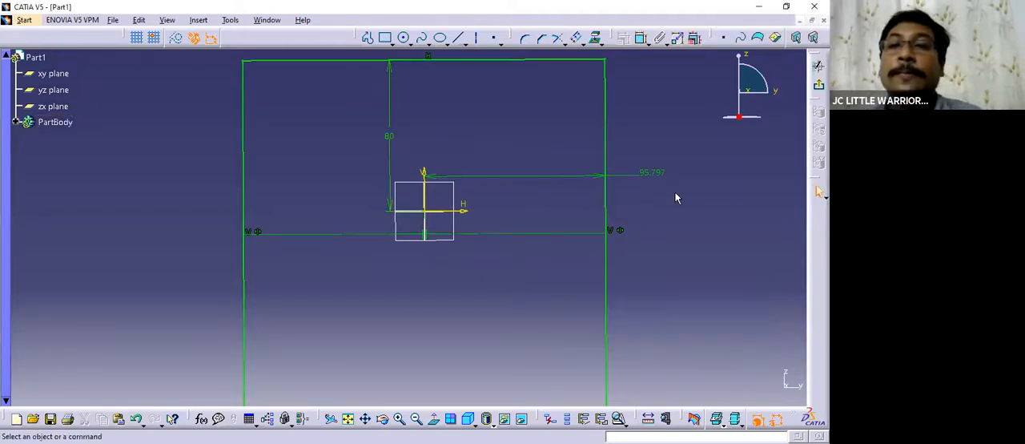
double_click(647, 174)
text(150)
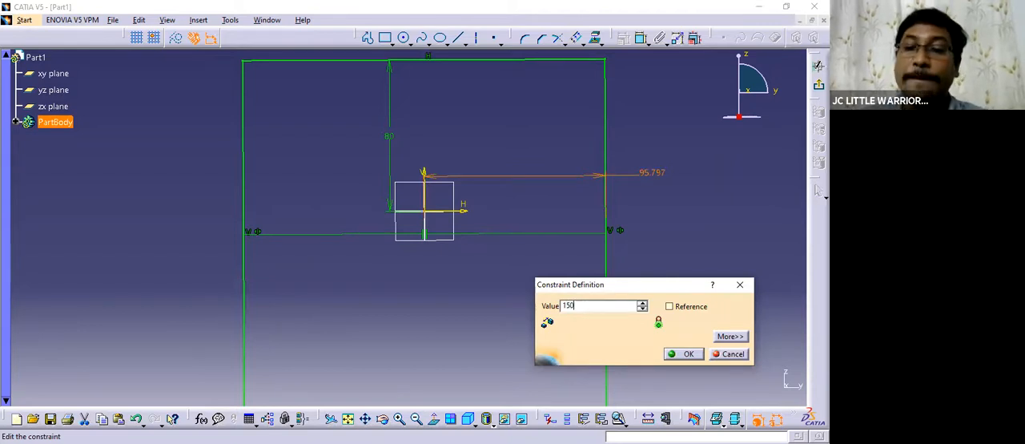
key(Return)
Dimension the rectangle's overall height between its two horizontal edges, placing the dimension outside the right edge.
mouse_move(508, 280)
middle_down()
mouse_move(503, 318)
mouse_move(483, 263)
middle_up()
click(640, 38)
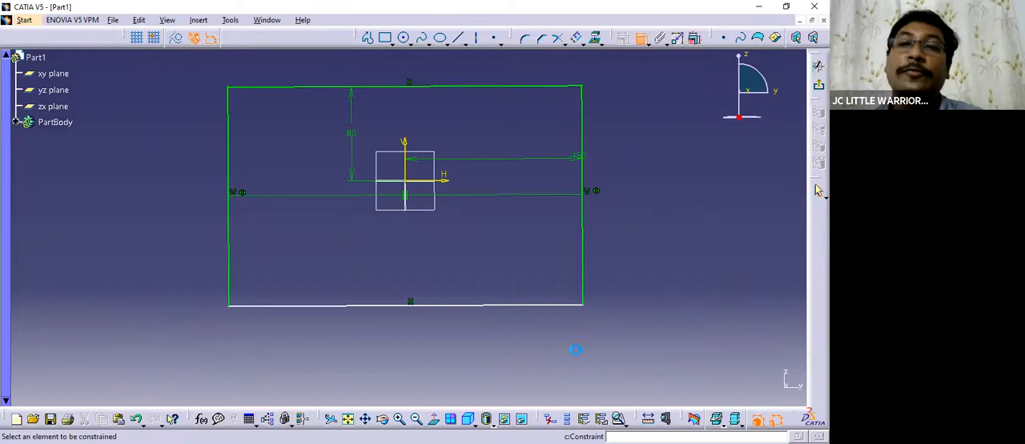
click(501, 306)
click(488, 86)
click(648, 176)
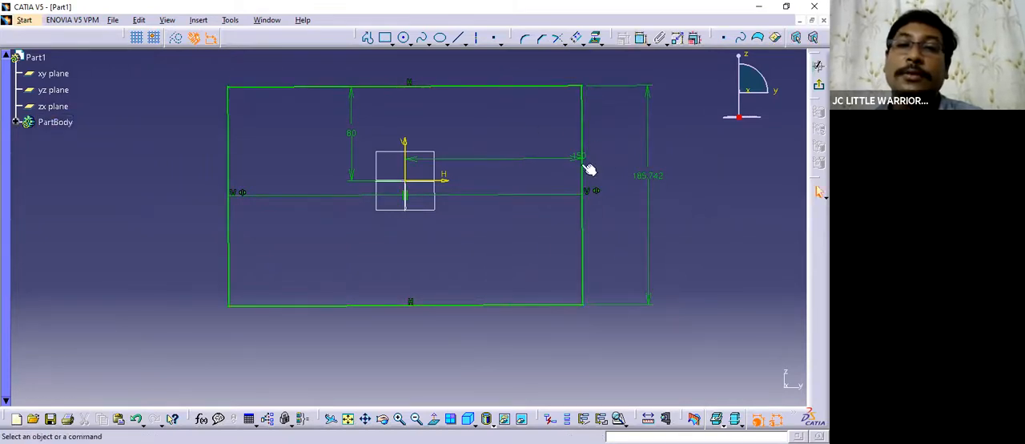
Move the 80 mm dimension outside the rectangle's left edge and the 150 mm dimension below its lower edge.
drag(356, 106, 168, 112)
drag(571, 158, 498, 173)
drag(576, 189, 547, 350)
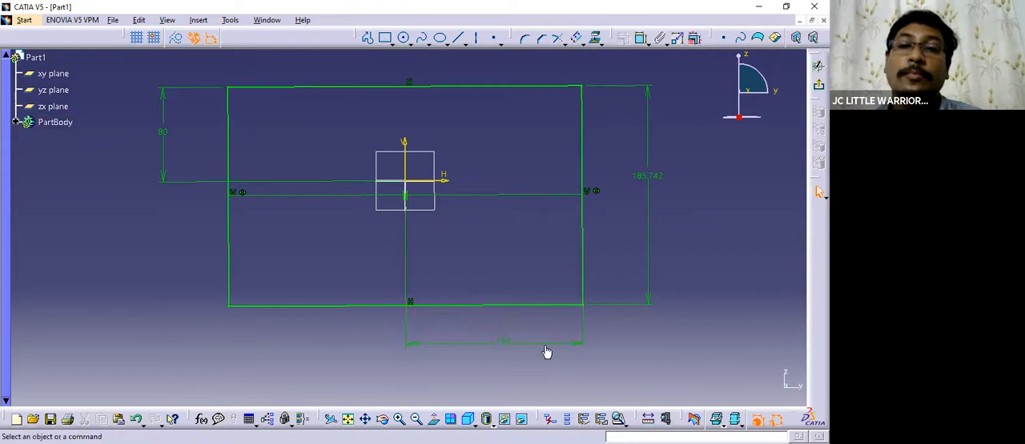
Set the rectangle's overall height to 185 mm.
double_click(648, 176)
text(18)
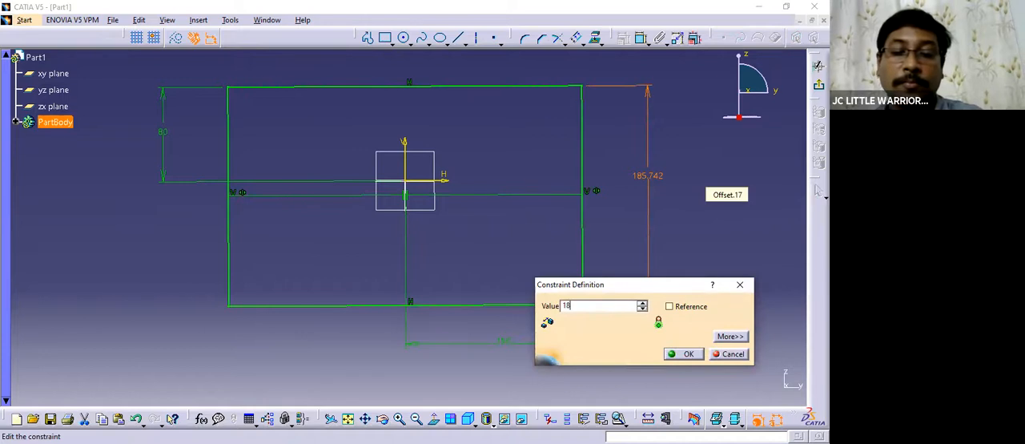
text(5)
click(687, 353)
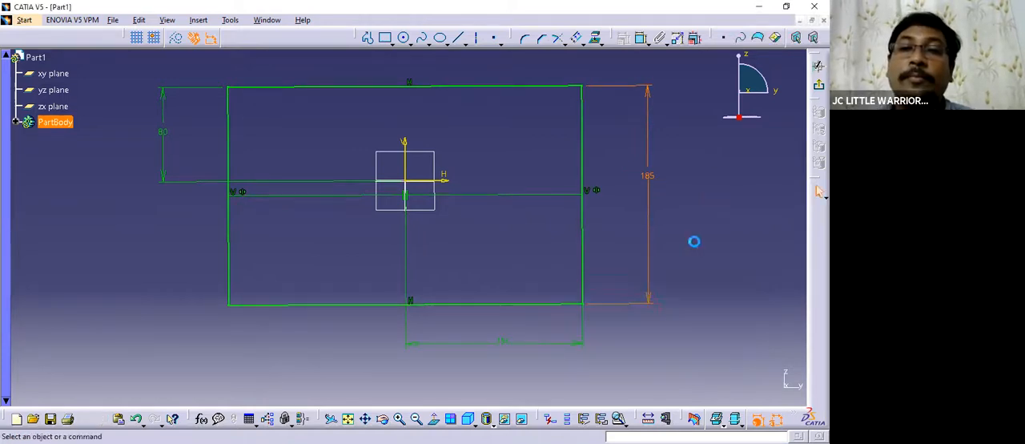
Exit the sketch and preview a Pad of the rectangle with a length of 50 mm.
click(817, 88)
mouse_move(453, 245)
middle_down()
mouse_move(450, 310)
mouse_move(521, 314)
middle_up()
click(591, 39)
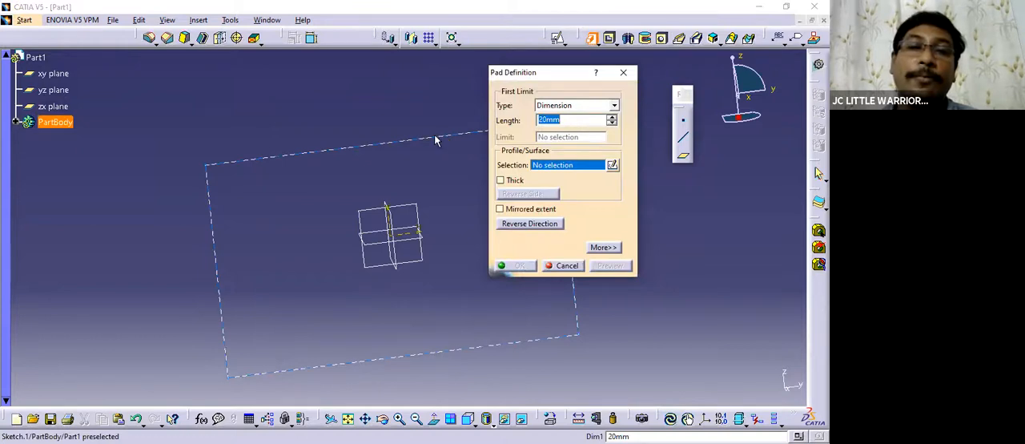
click(419, 190)
mouse_move(345, 209)
middle_down()
mouse_move(348, 194)
mouse_move(376, 218)
mouse_move(467, 204)
middle_up()
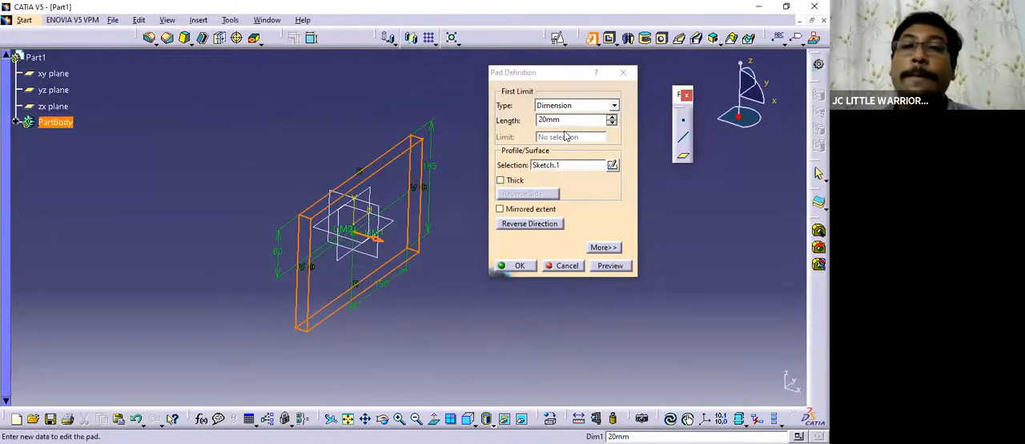
double_click(567, 119)
text(50)
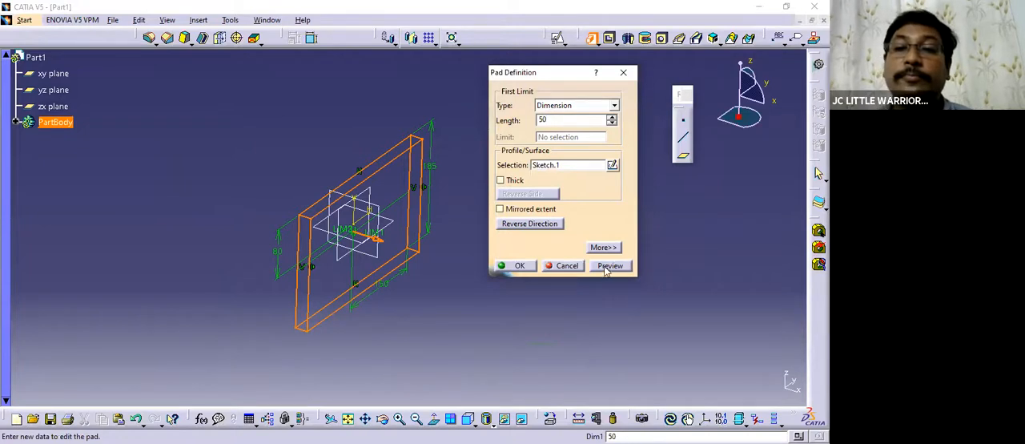
click(606, 266)
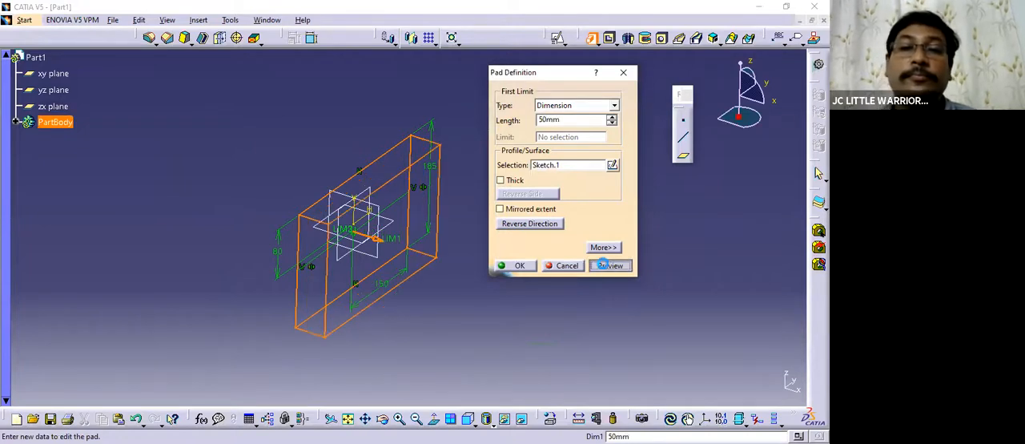
Set the pad length to 100 mm and create the solid block.
double_click(562, 120)
text(1)
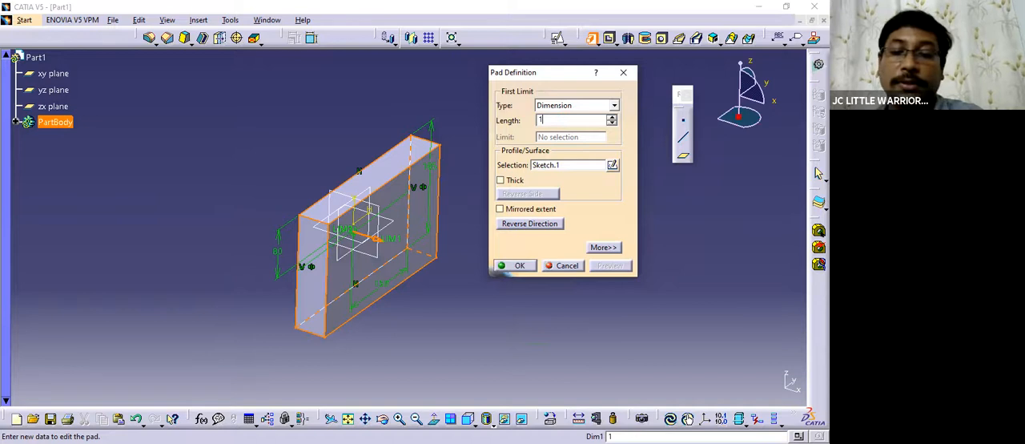
text(00)
click(518, 265)
middle_drag(501, 270, 476, 240)
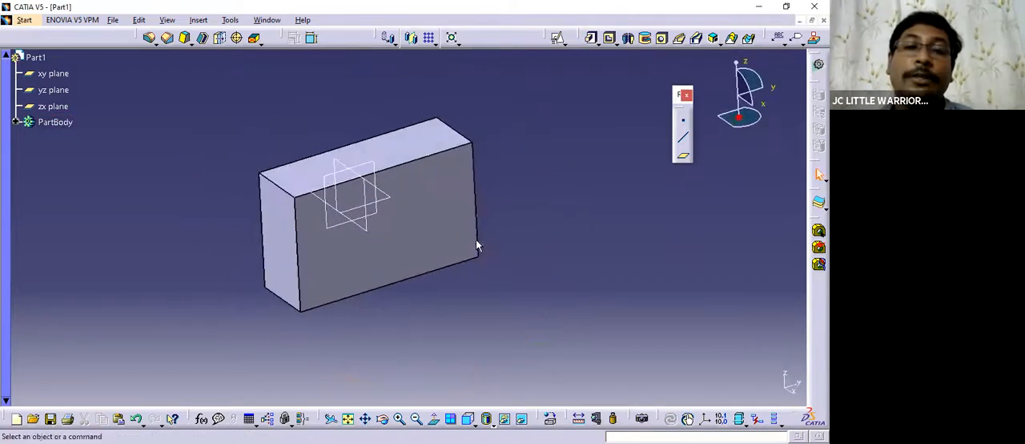
mouse_move(529, 259)
middle_down()
mouse_move(293, 247)
mouse_move(459, 248)
mouse_move(467, 281)
mouse_move(442, 261)
mouse_move(520, 235)
mouse_move(524, 251)
mouse_move(508, 263)
mouse_move(529, 259)
middle_up()
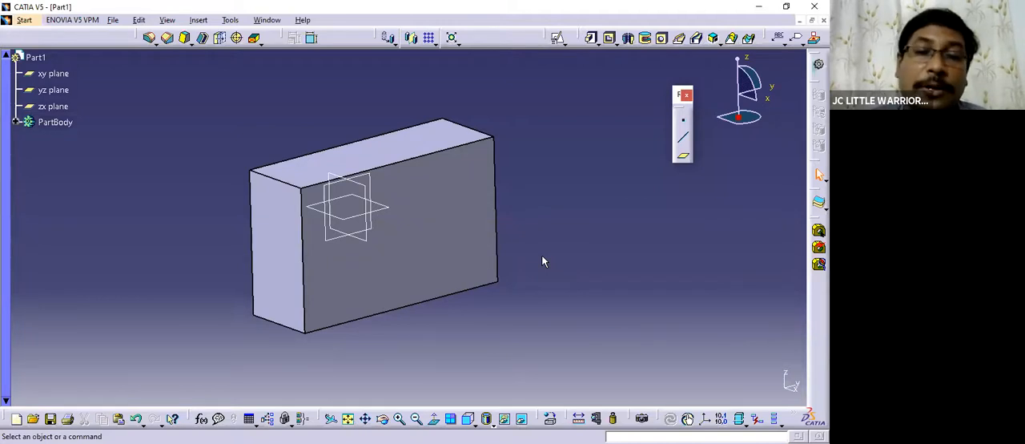
mouse_move(505, 227)
middle_down()
mouse_move(471, 222)
mouse_move(517, 247)
mouse_move(497, 226)
mouse_move(505, 225)
middle_up()
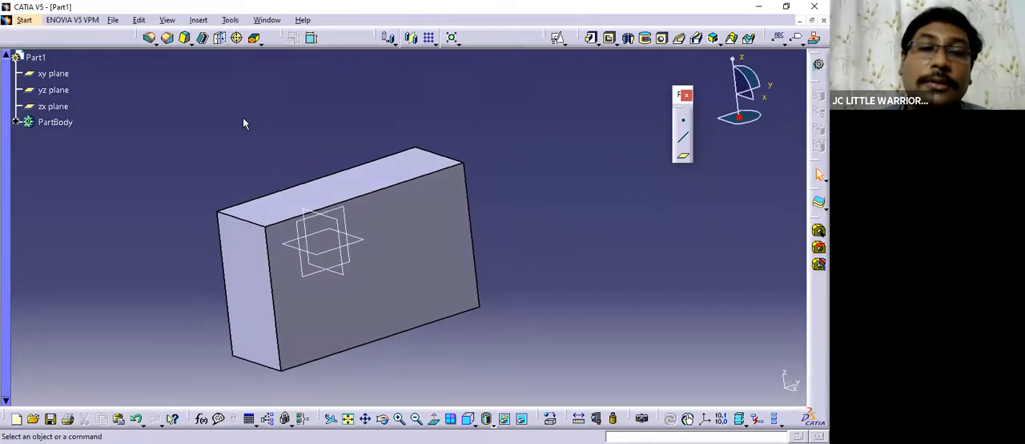
middle_drag(403, 224, 369, 207)
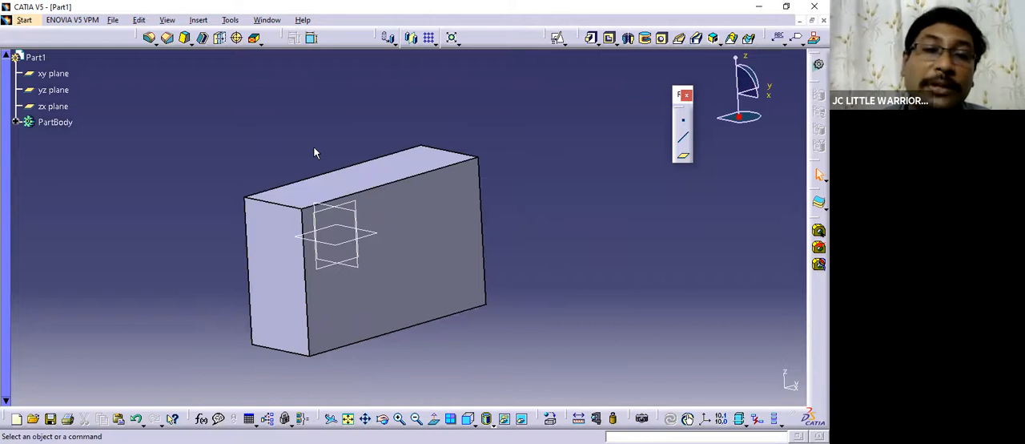
middle_drag(436, 212, 524, 221)
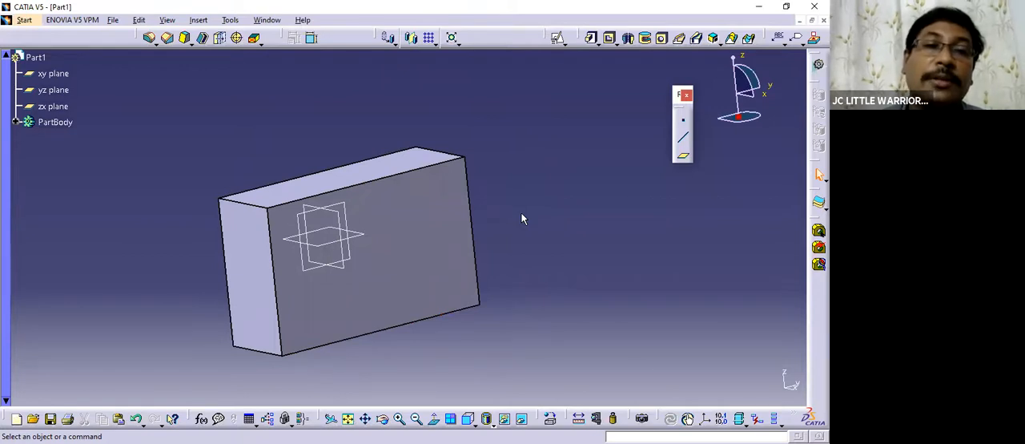
middle_drag(512, 227, 484, 224)
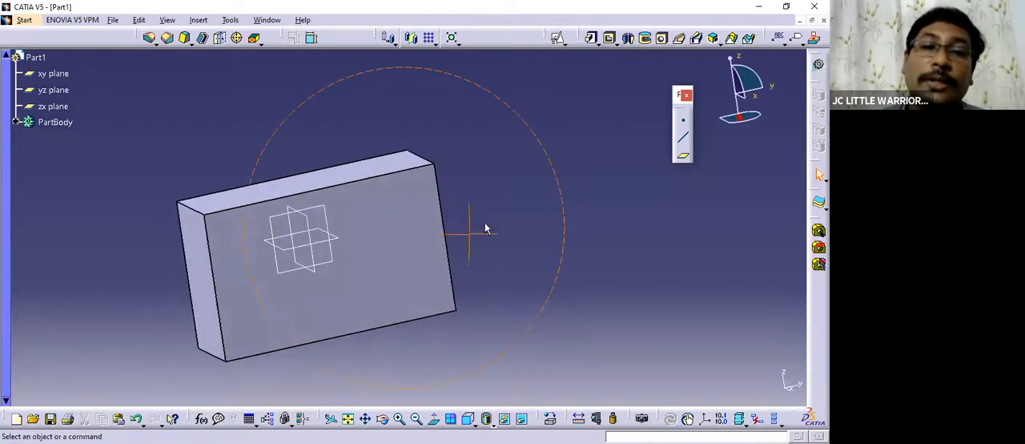
Apply a 5 mm edge fillet to the two short upper edges of the block.
click(149, 40)
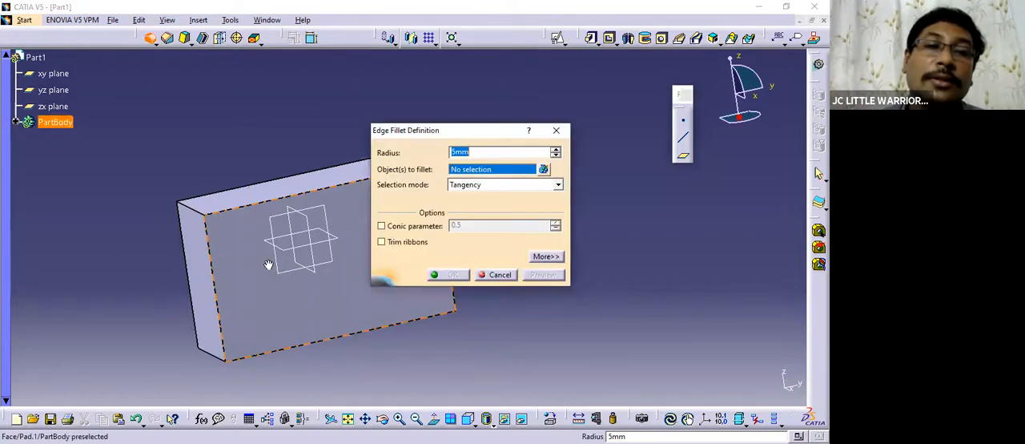
middle_drag(268, 264, 240, 208)
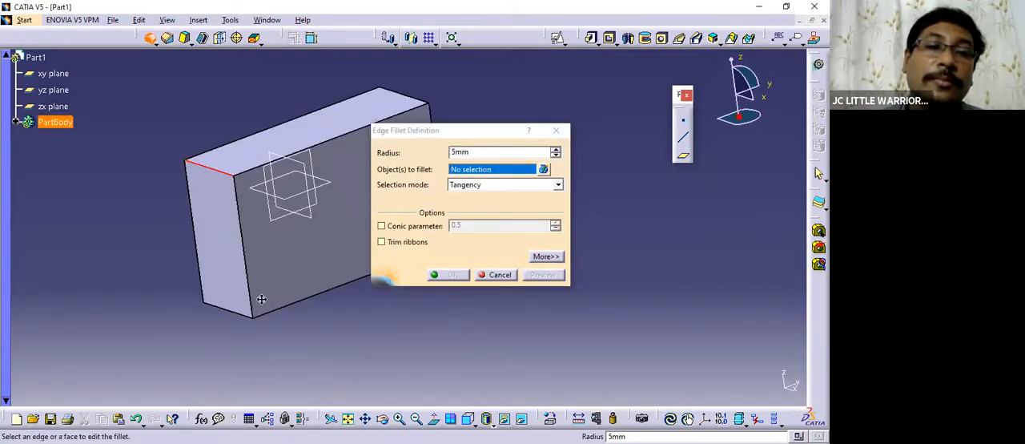
middle_drag(261, 299, 311, 218)
click(304, 174)
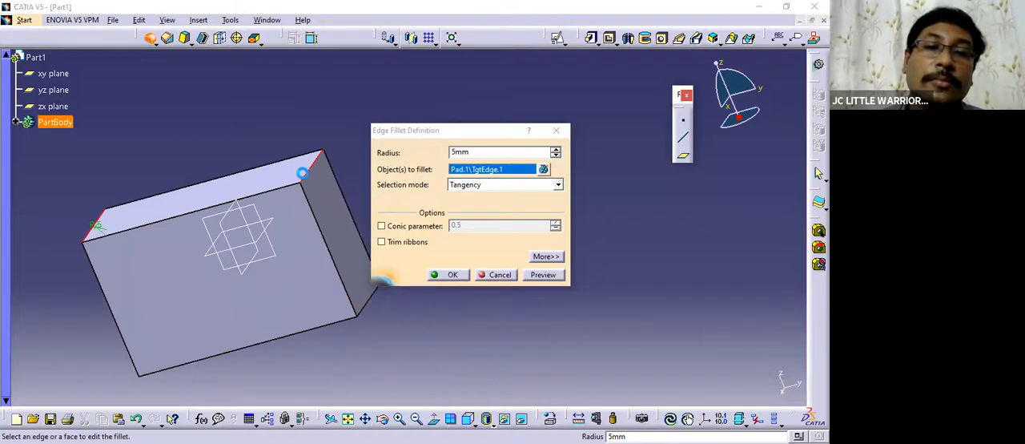
click(445, 275)
Edit the edge fillet on the block's upper edges and set its radius to 30 mm.
middle_drag(412, 178, 328, 110)
middle_drag(222, 205, 298, 224)
double_click(276, 210)
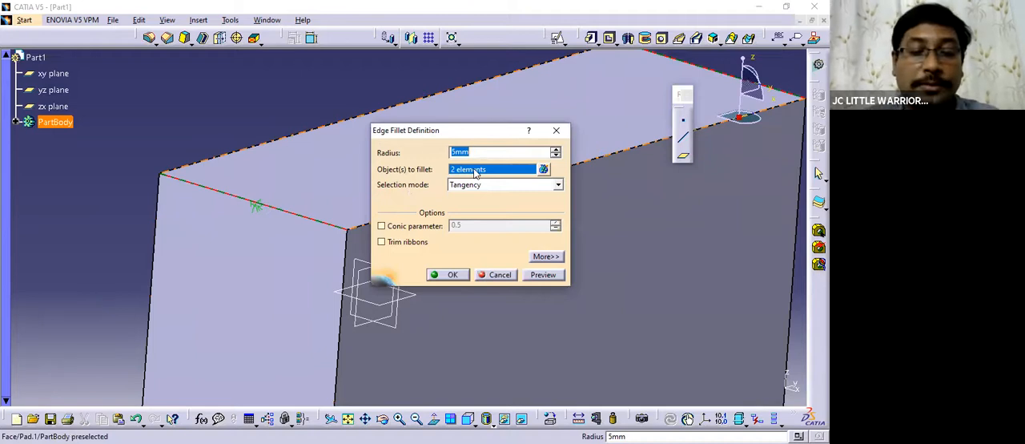
click(474, 170)
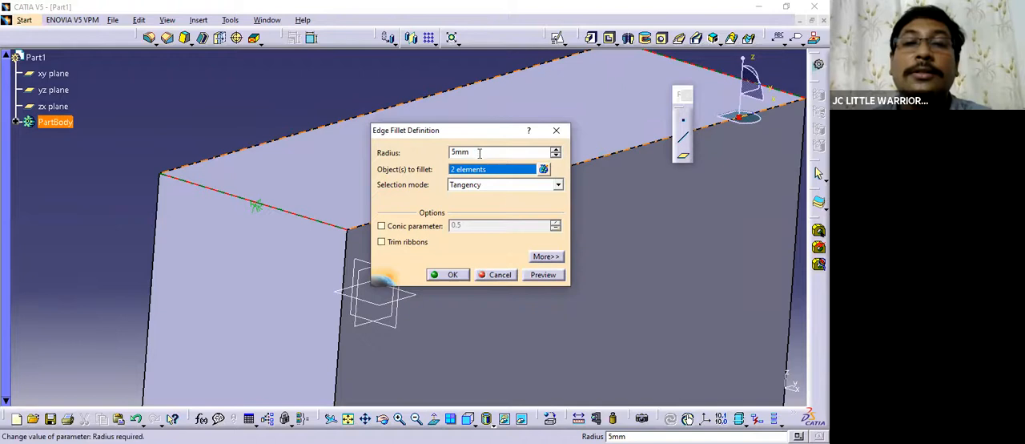
drag(480, 153, 305, 130)
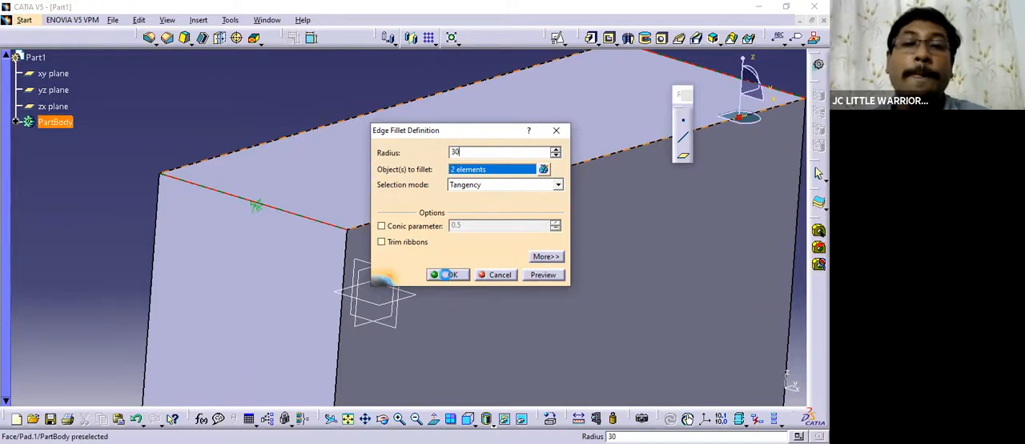
click(446, 275)
Examine the rounded upper edges of the block from several sides.
middle_drag(331, 100, 540, 229)
middle_drag(487, 256, 592, 233)
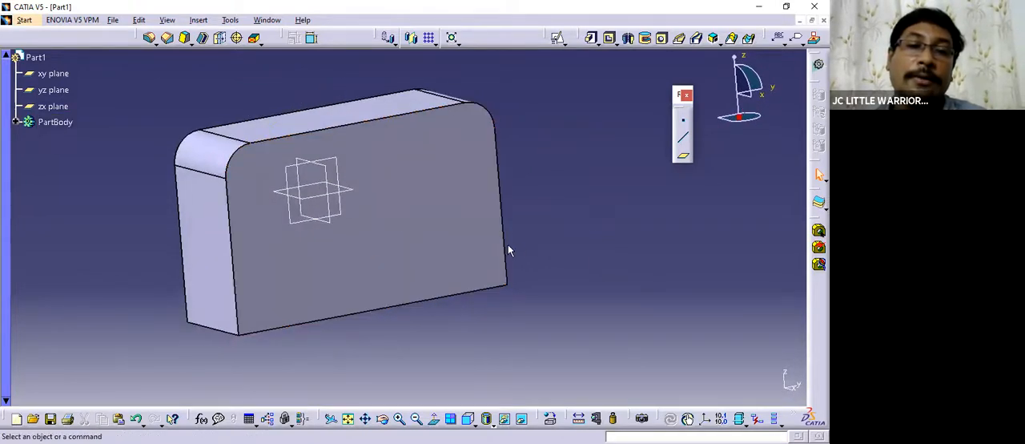
middle_drag(420, 251, 362, 176)
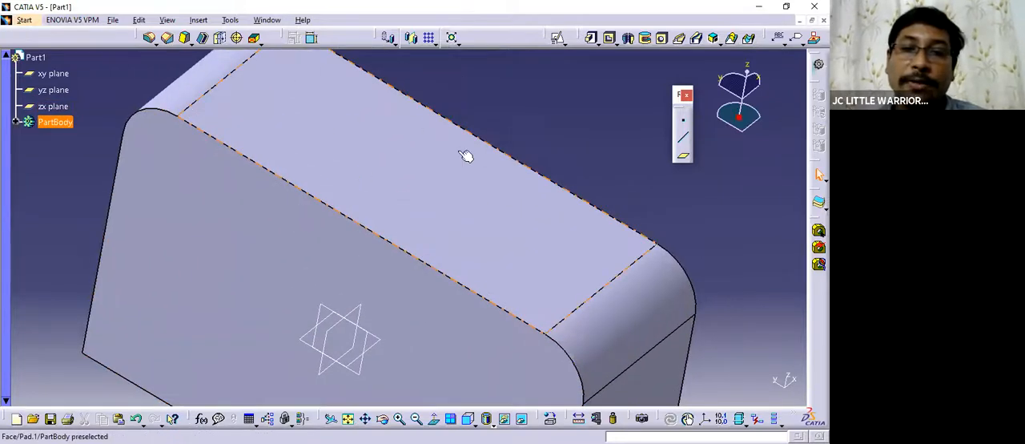
middle_drag(353, 136, 346, 192)
middle_drag(416, 249, 385, 250)
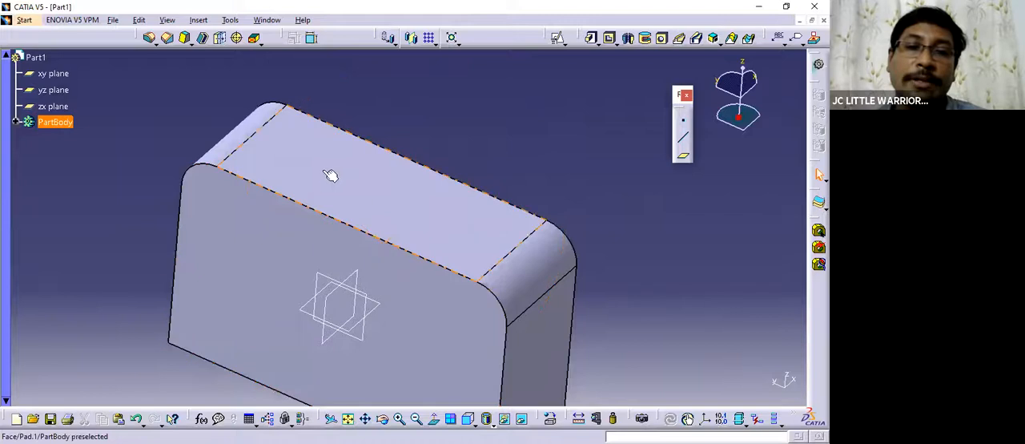
middle_drag(383, 214, 414, 265)
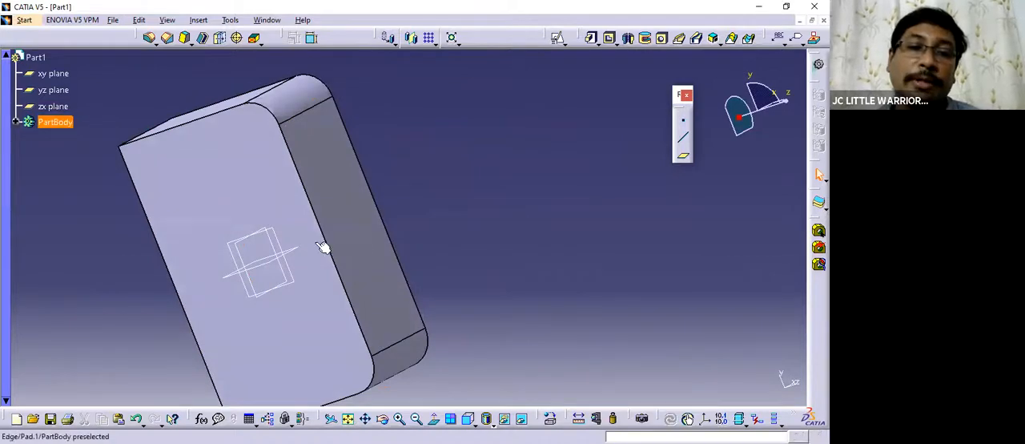
middle_drag(326, 245, 391, 214)
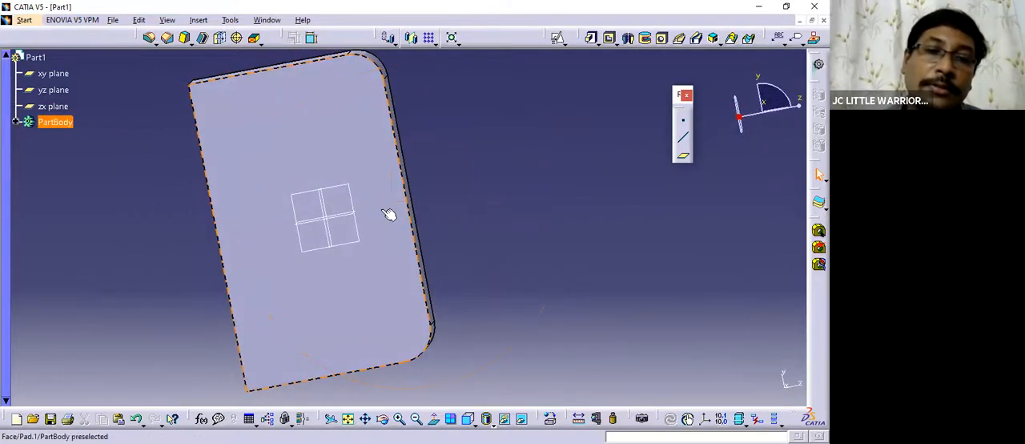
Open a positioned sketch on the yz plane with implicit origin and orientation.
click(357, 199)
middle_drag(336, 244, 350, 232)
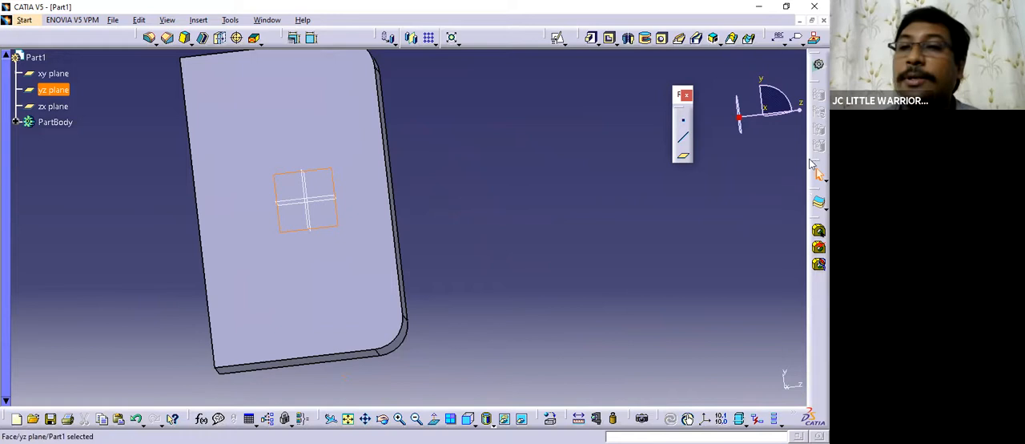
mouse_move(437, 138)
middle_down()
mouse_move(491, 187)
mouse_move(561, 112)
middle_up()
click(577, 75)
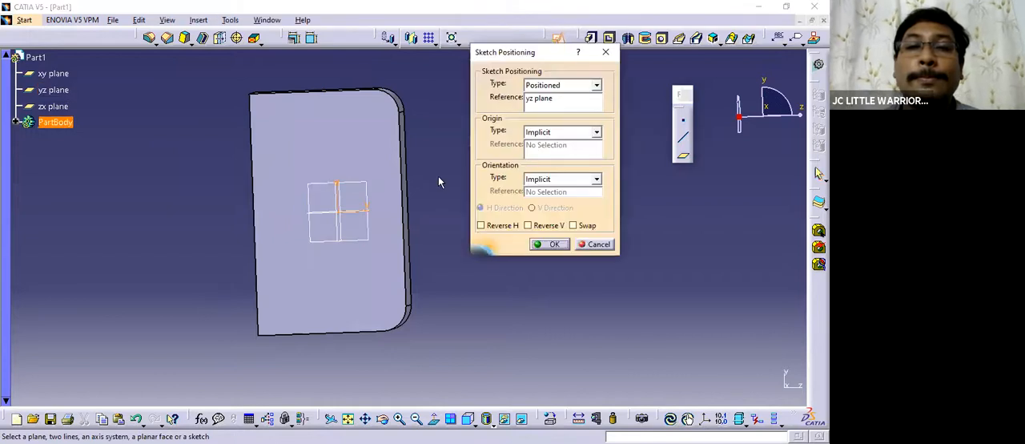
middle_drag(438, 177, 439, 191)
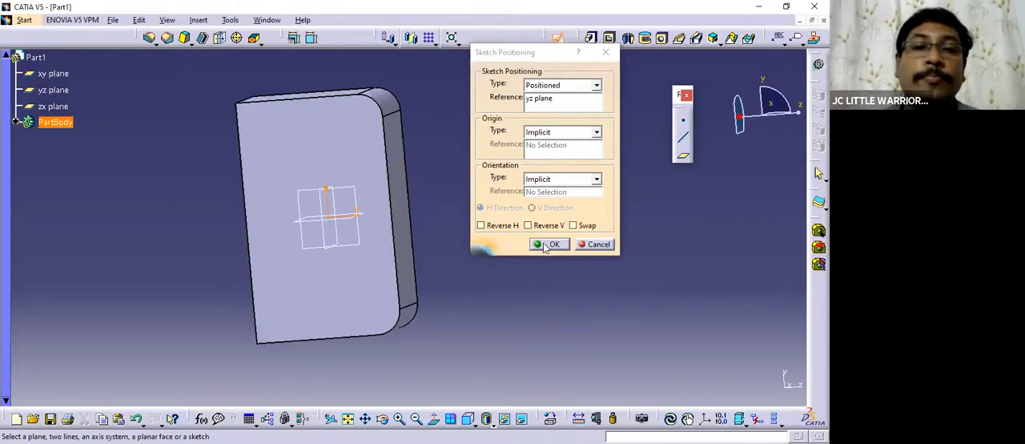
middle_drag(385, 221, 398, 214)
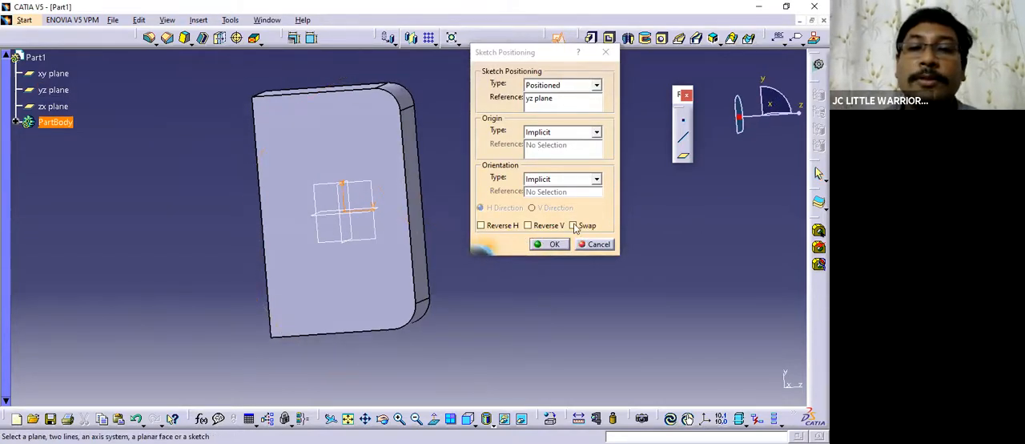
click(549, 243)
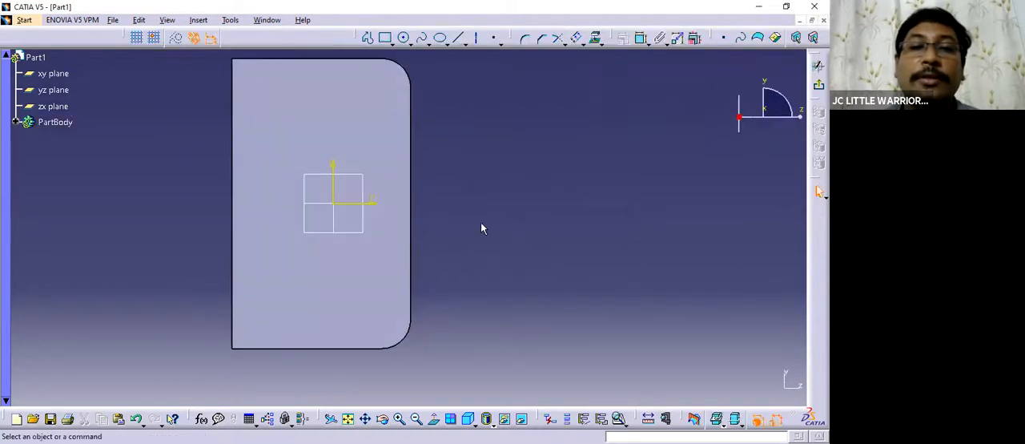
Sketch a circle about 68 mm in diameter, centred on the horizontal axis and overlapping the block's straight edge between the fillets.
middle_drag(465, 211, 472, 180)
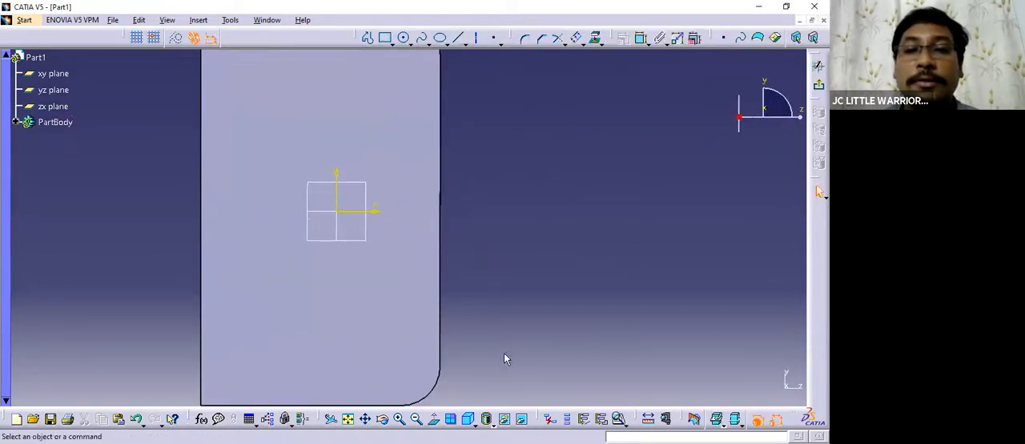
click(385, 38)
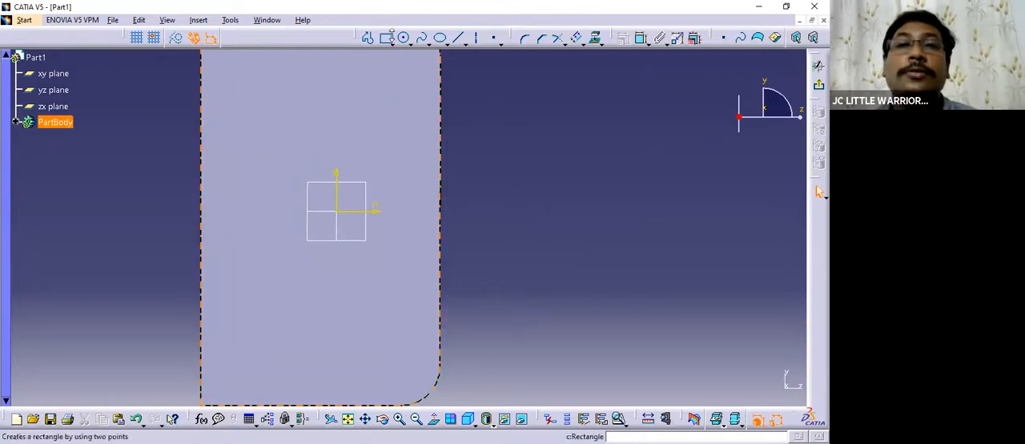
click(489, 199)
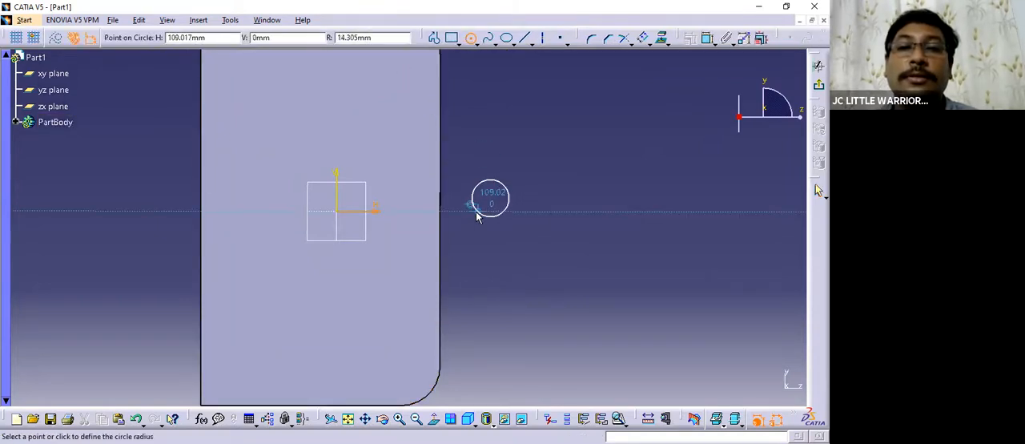
click(464, 37)
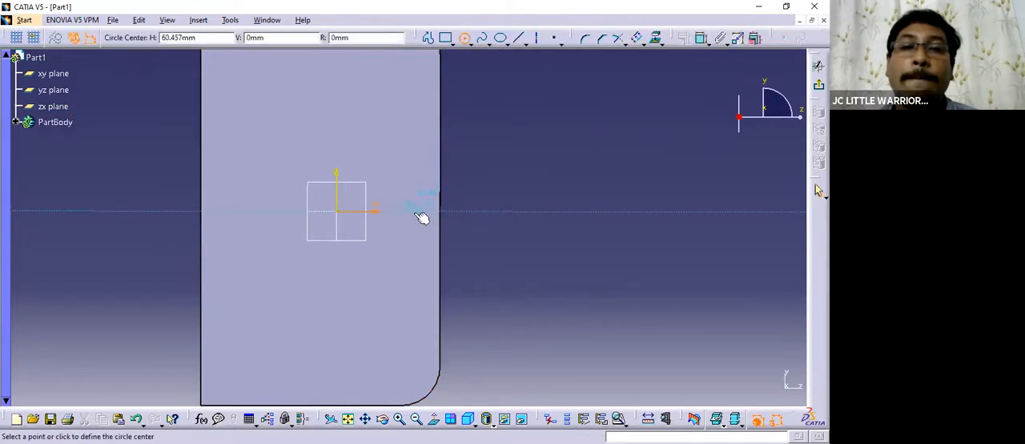
click(468, 210)
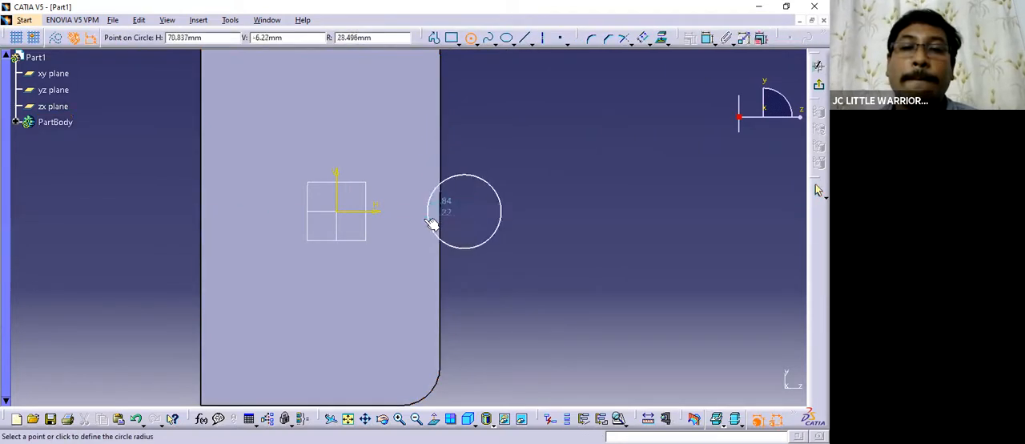
click(421, 213)
middle_drag(634, 244, 632, 219)
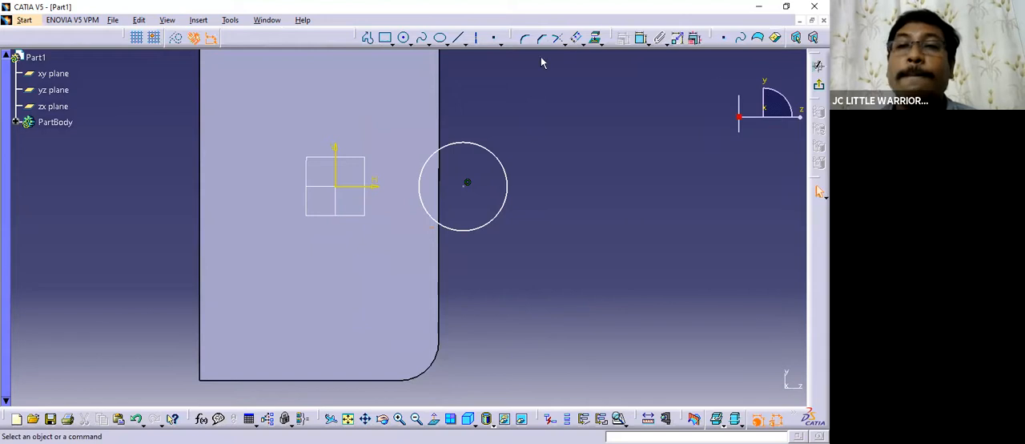
Dimension the circle's diameter as 70 mm and shift the circle slightly towards the block along the horizontal axis.
click(641, 37)
click(506, 169)
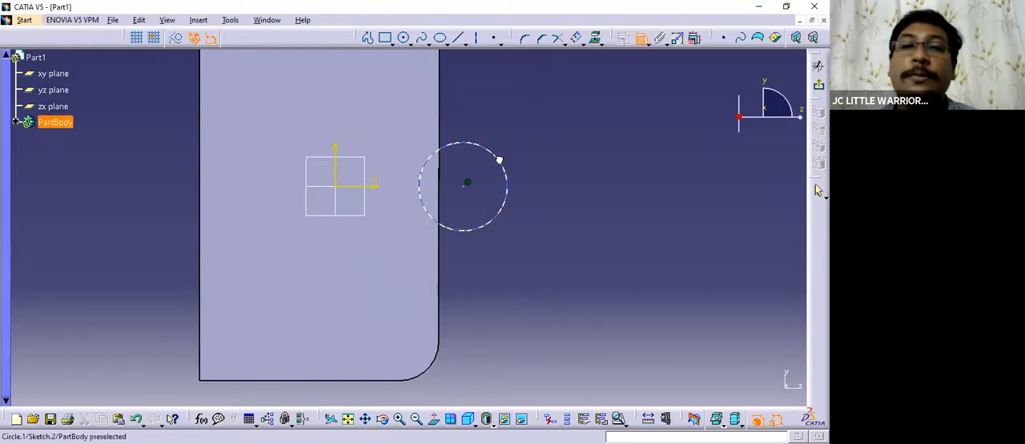
double_click(545, 135)
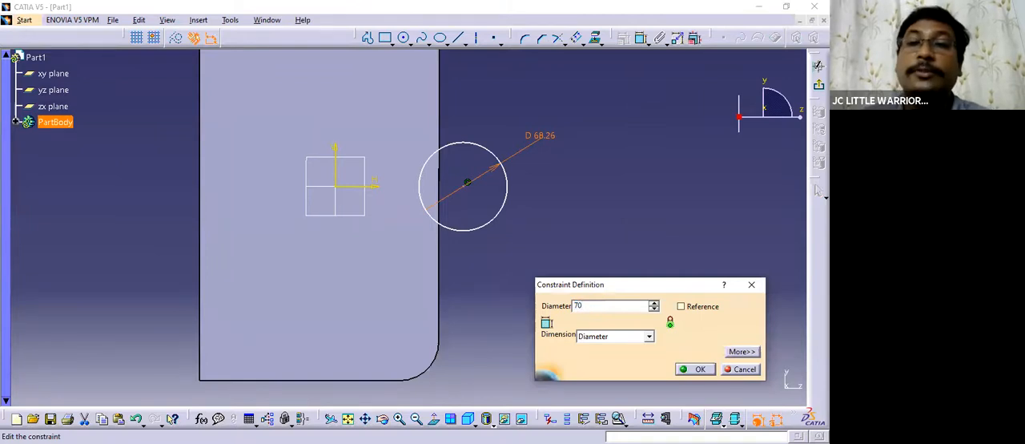
key(Return)
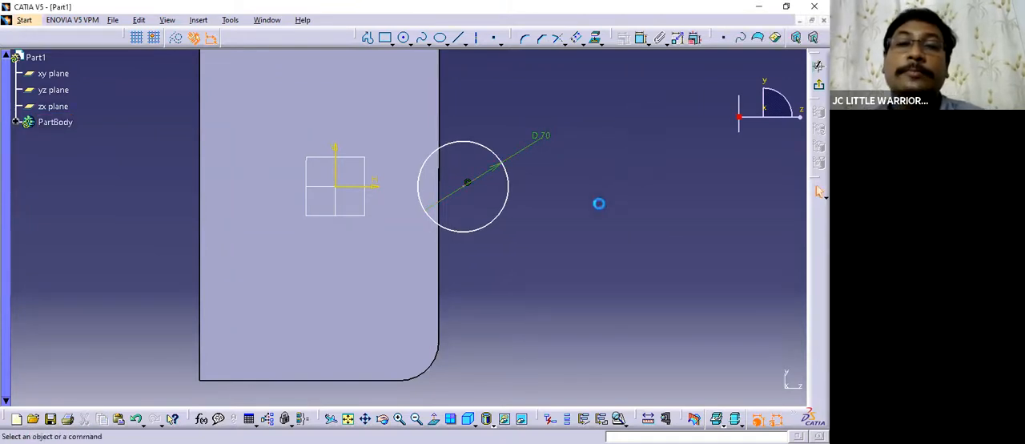
drag(505, 177, 492, 178)
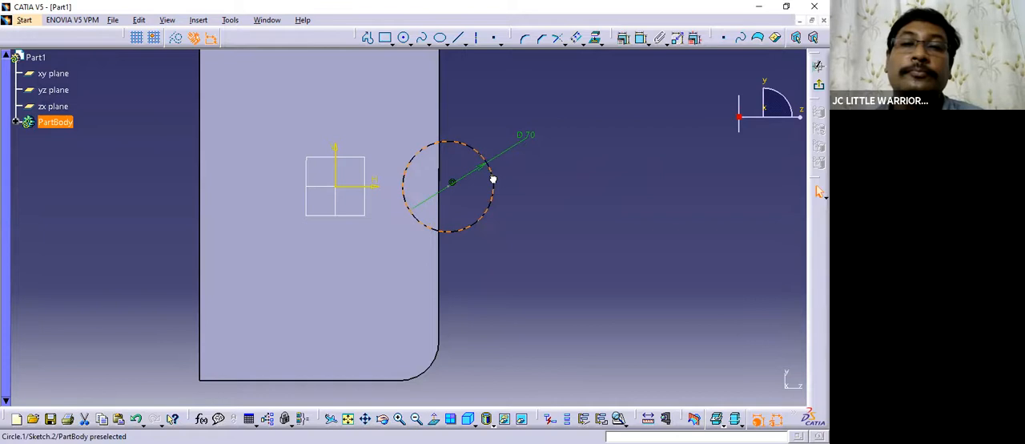
Exit the sketch and cut a 100 mm deep pocket into the block from the circle.
middle_drag(558, 215, 430, 183)
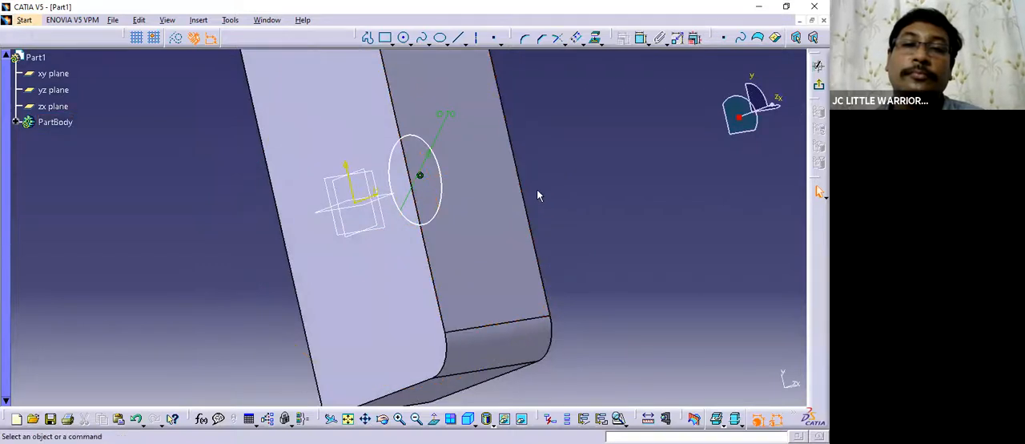
mouse_move(547, 193)
middle_down()
mouse_move(487, 224)
mouse_move(494, 210)
mouse_move(561, 195)
middle_up()
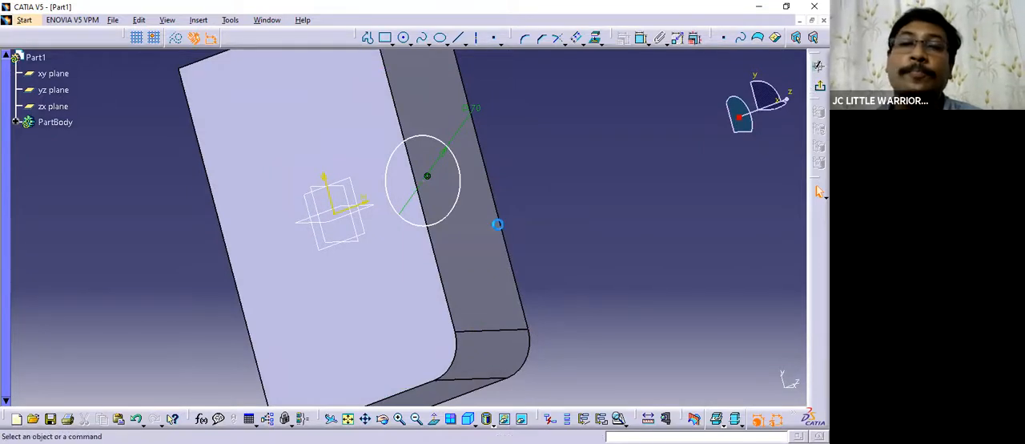
mouse_move(556, 229)
middle_down()
mouse_move(480, 192)
mouse_move(475, 231)
mouse_move(401, 211)
mouse_move(556, 183)
mouse_move(437, 256)
mouse_move(471, 264)
mouse_move(297, 210)
mouse_move(253, 208)
mouse_move(435, 289)
mouse_move(597, 285)
mouse_move(544, 243)
mouse_move(554, 240)
middle_up()
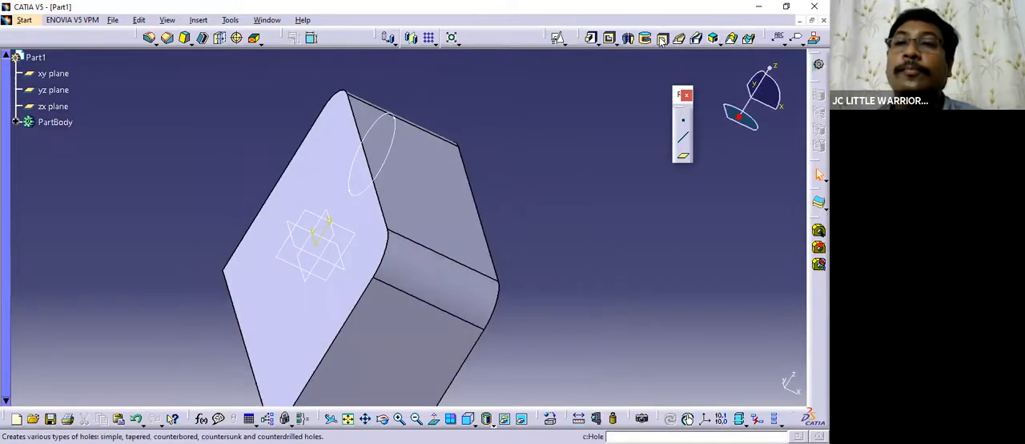
click(611, 38)
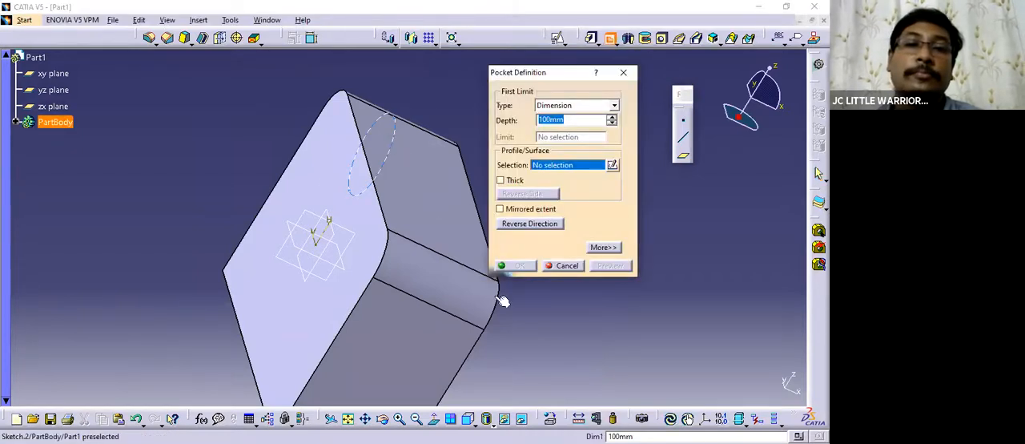
click(502, 301)
click(518, 265)
Inspect the circular notch in the block's upper face from several directions.
middle_drag(579, 232, 667, 233)
middle_drag(402, 293, 655, 230)
click(451, 293)
middle_drag(451, 293, 617, 246)
click(617, 246)
middle_drag(564, 290, 647, 229)
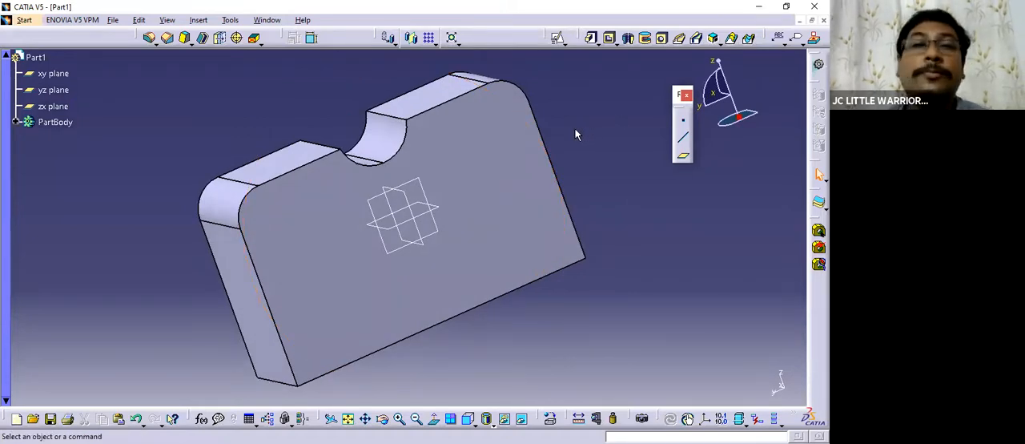
middle_drag(197, 112, 219, 128)
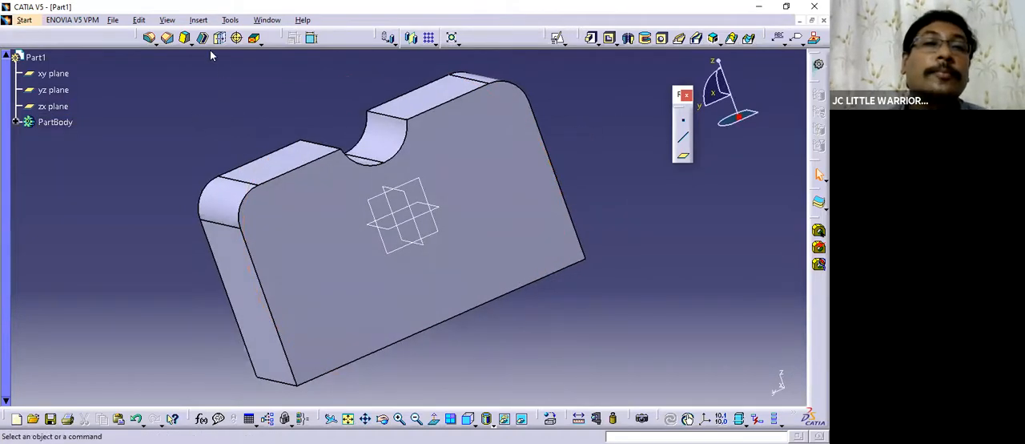
click(202, 37)
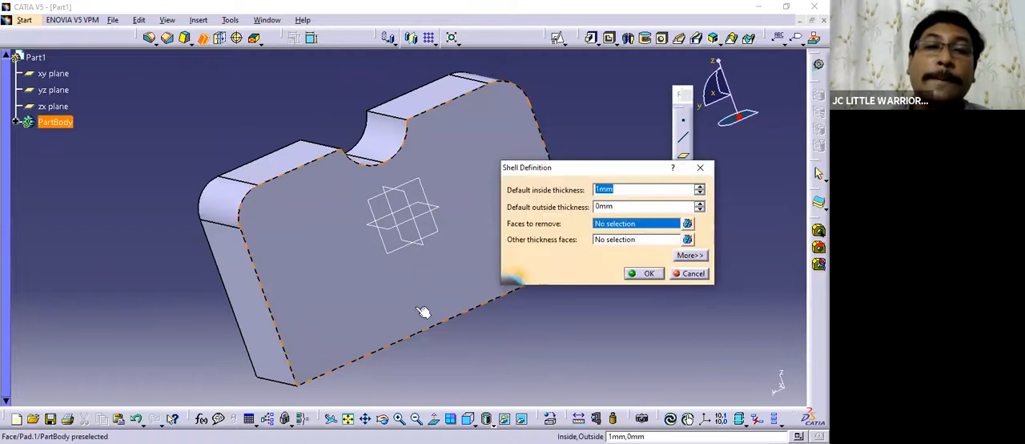
middle_drag(422, 312, 371, 300)
click(693, 274)
middle_drag(592, 269, 361, 155)
click(362, 155)
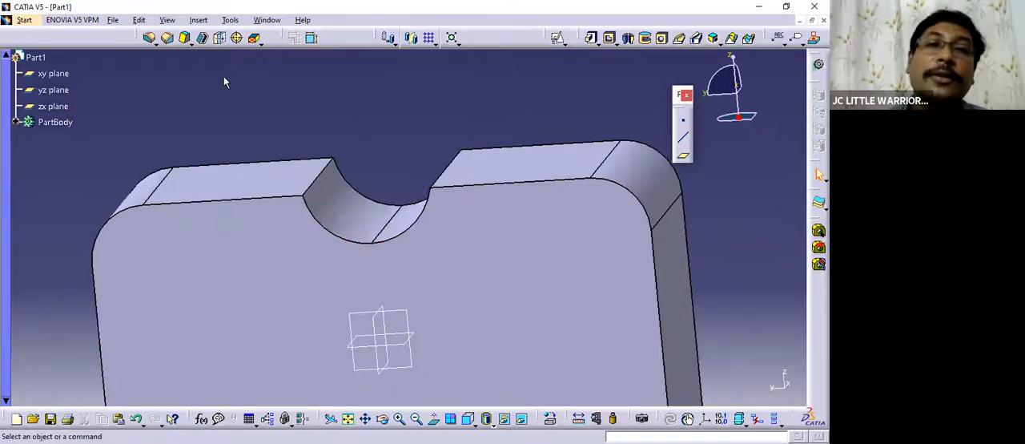
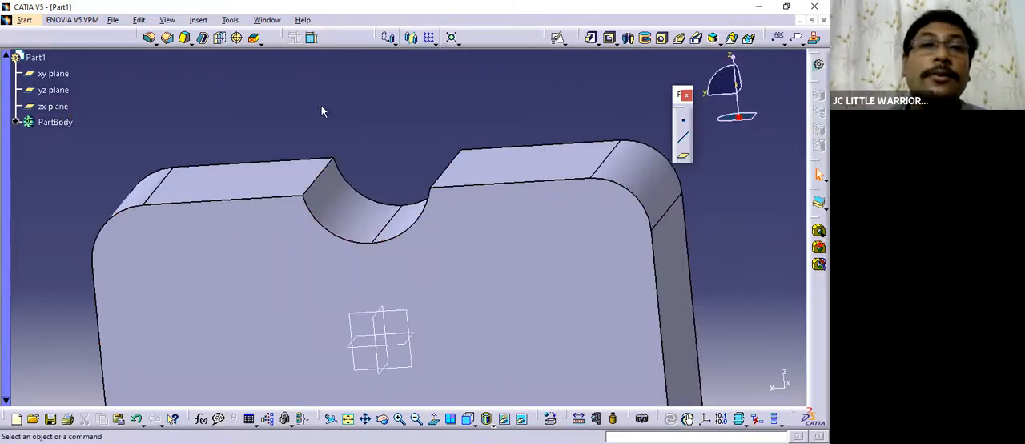
Apply a 30 mm edge fillet to one of the two sharp edges where the circular notch meets the block's upper face.
click(149, 40)
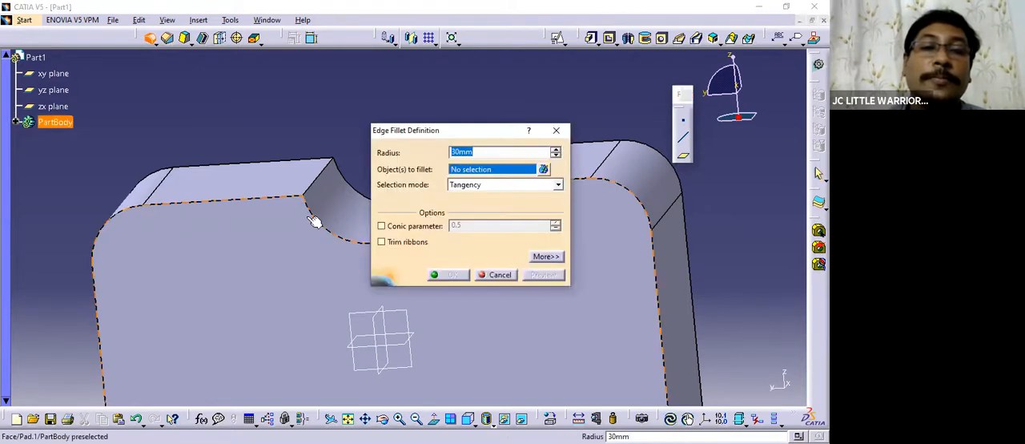
middle_drag(309, 224, 230, 206)
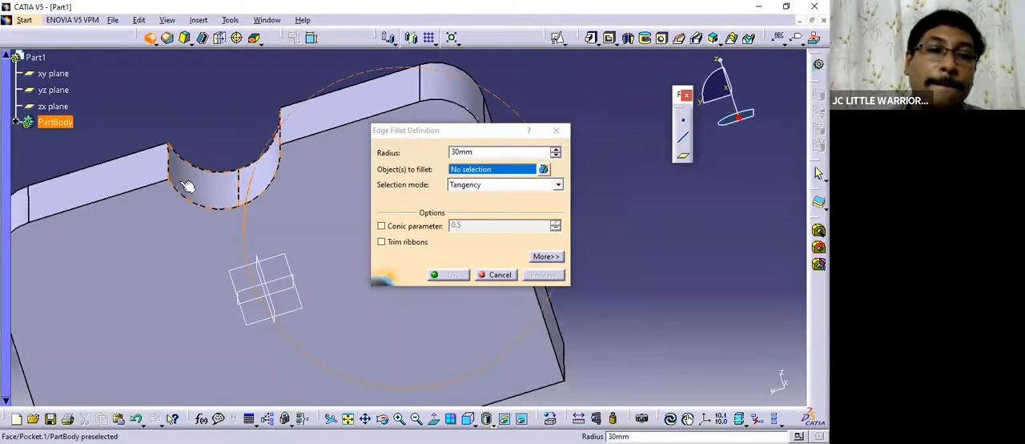
middle_drag(186, 186, 172, 169)
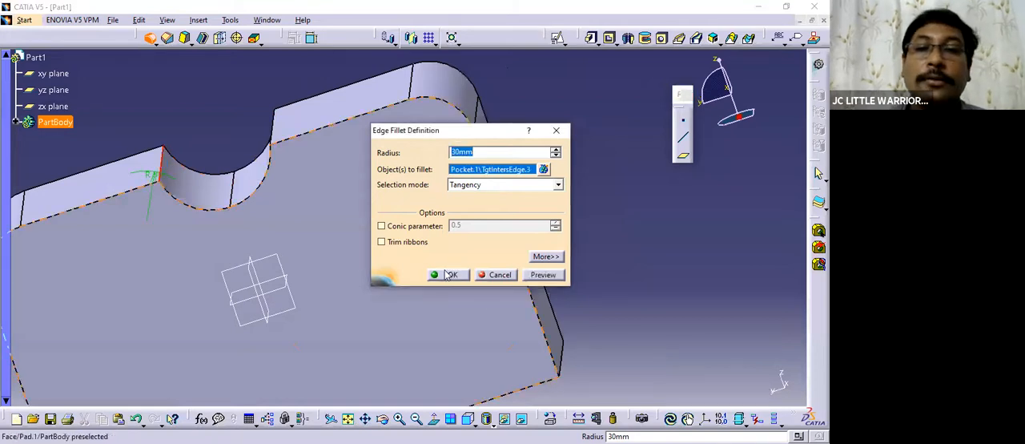
click(446, 273)
Edit the notch's 30 mm edge fillet to include the opposite sharp edge of the notch as well.
middle_drag(312, 183, 272, 192)
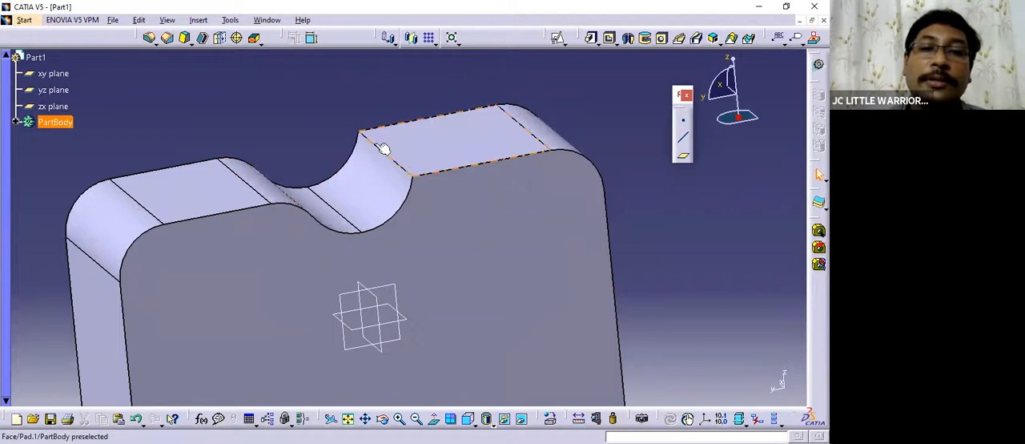
middle_drag(412, 201, 322, 174)
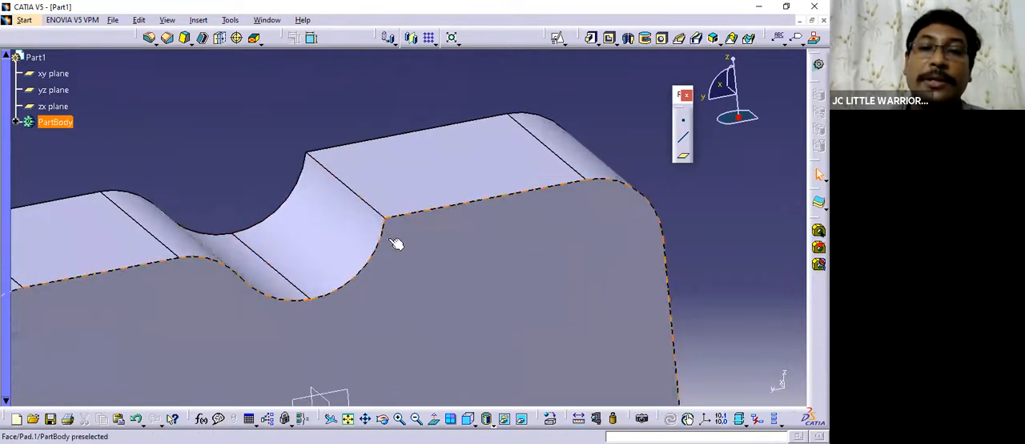
double_click(165, 227)
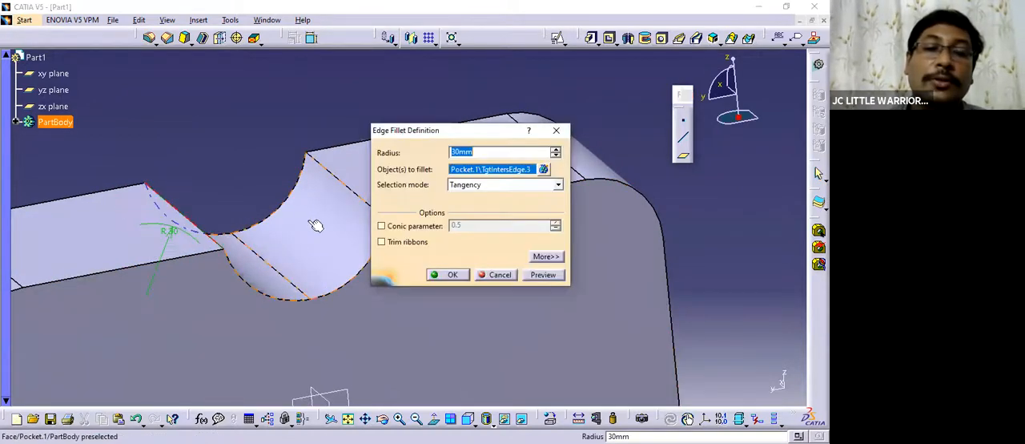
middle_drag(314, 221, 220, 199)
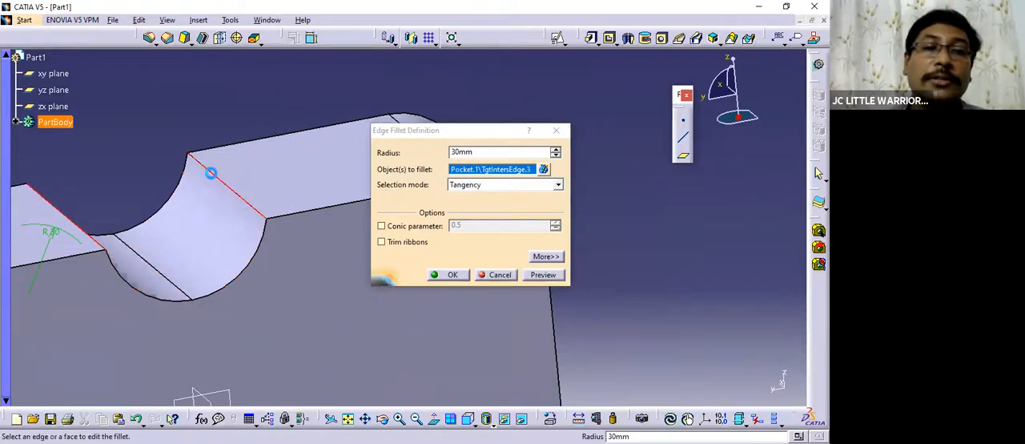
click(211, 173)
middle_drag(280, 183, 205, 170)
middle_drag(541, 221, 294, 144)
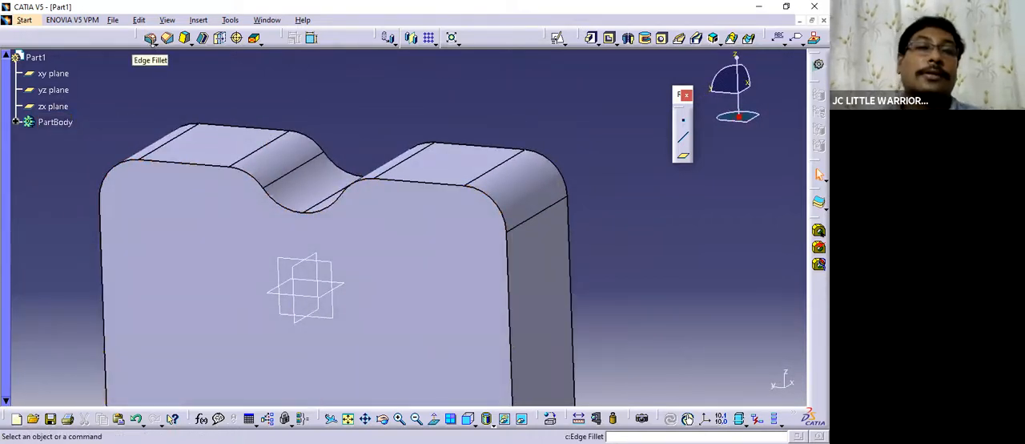
Apply a 30 mm edge fillet to the tangent outlines of both large faces of the block.
middle_drag(363, 171, 294, 190)
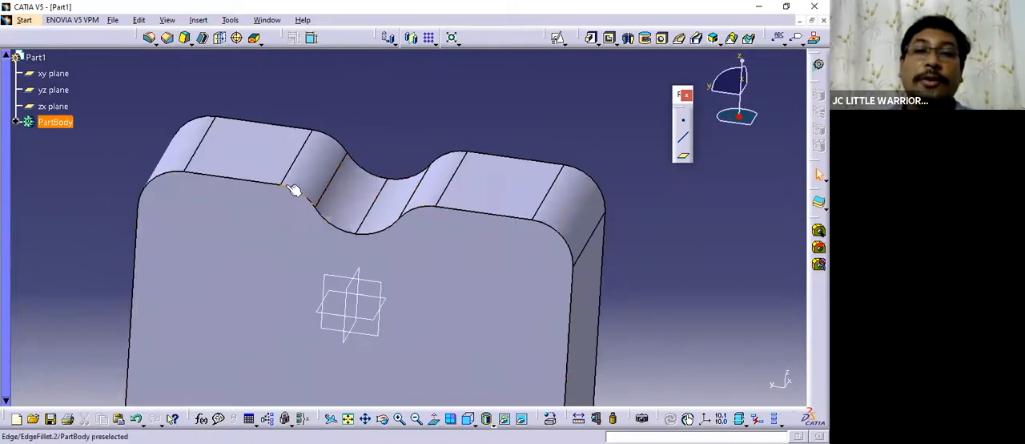
middle_drag(248, 223, 473, 288)
click(152, 40)
click(145, 57)
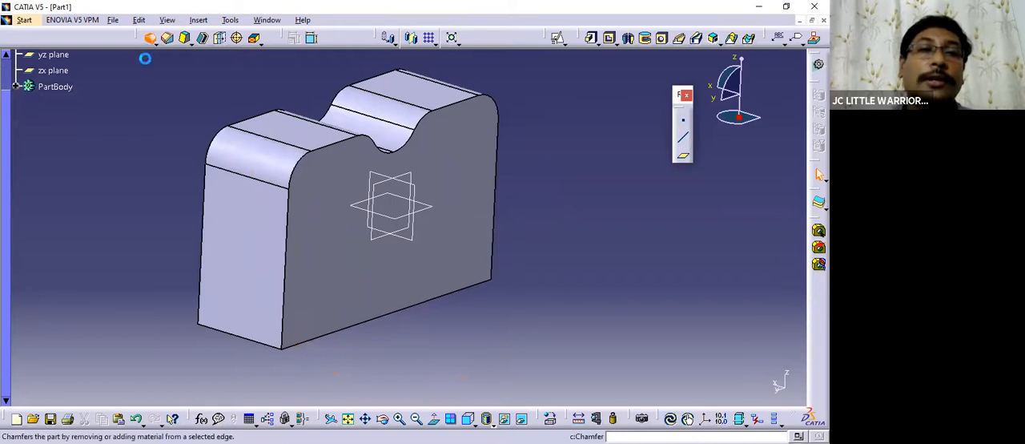
middle_drag(324, 228, 295, 184)
click(288, 181)
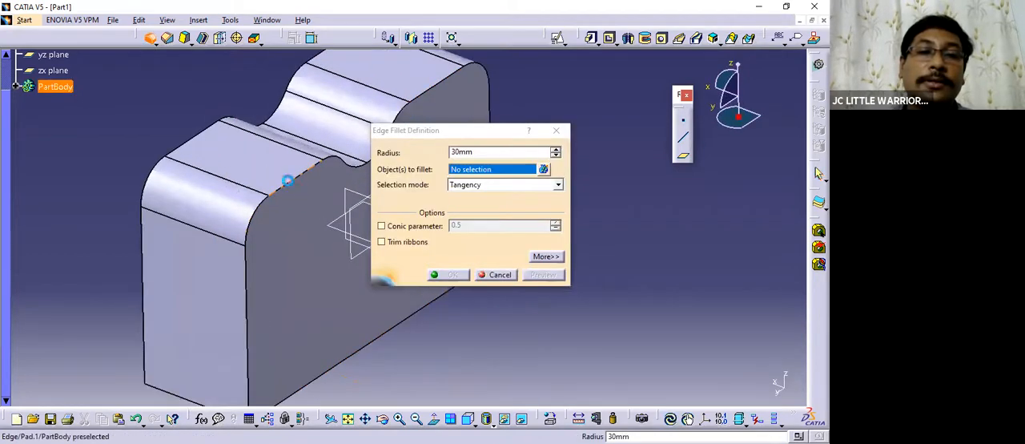
middle_drag(196, 256, 190, 224)
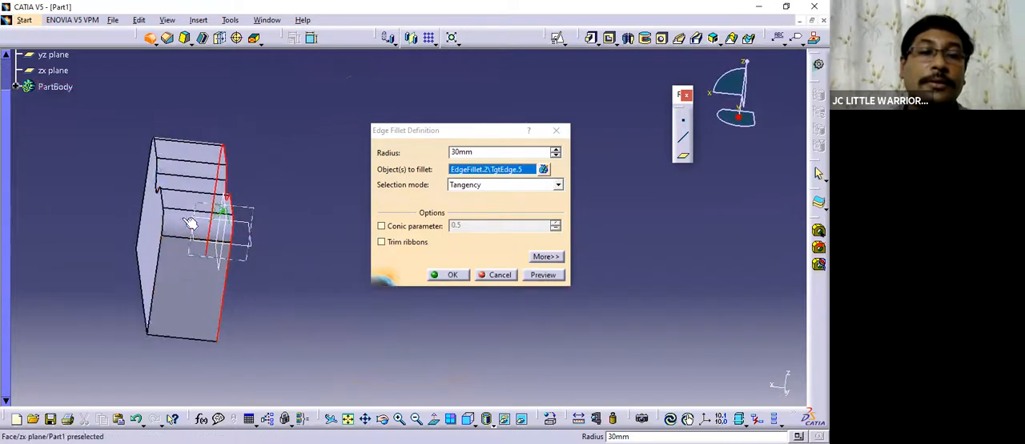
click(160, 197)
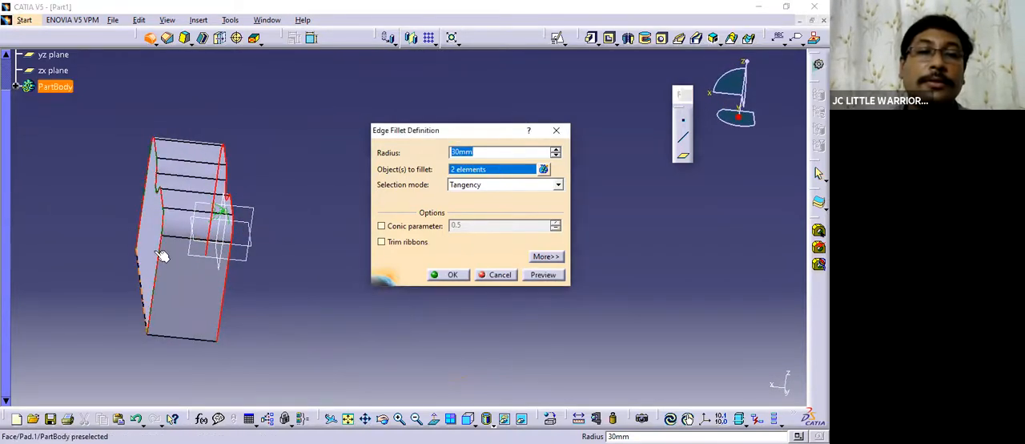
middle_drag(169, 264, 264, 263)
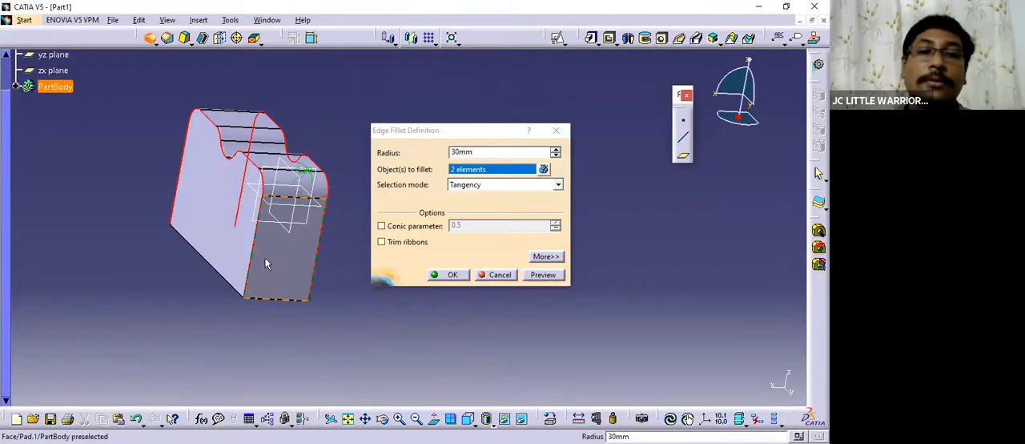
click(450, 274)
Set the radius of the fillet around the two large face outlines to 10 mm.
middle_drag(296, 231, 380, 227)
double_click(211, 237)
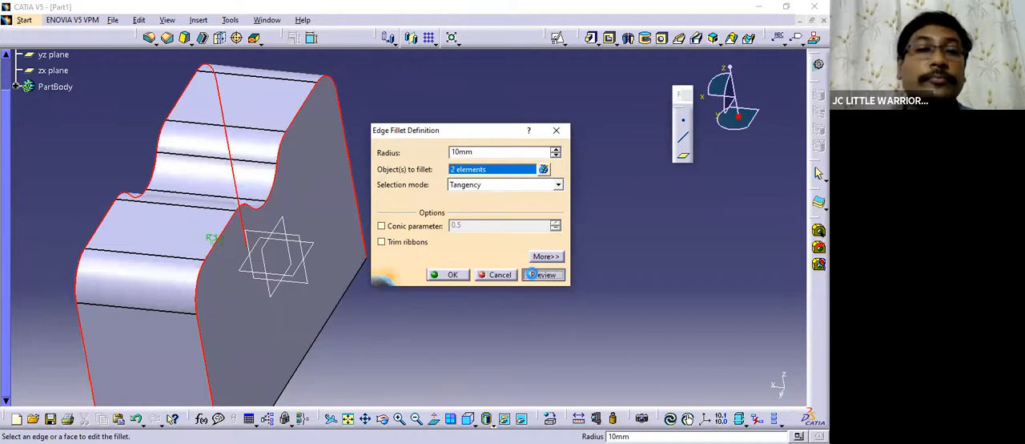
click(450, 274)
middle_drag(412, 222, 392, 240)
middle_drag(549, 222, 505, 238)
Open a positioned sketch on the yz plane and draw a rectangle about 223 by 164 mm extending past the block's lower edge.
middle_drag(298, 240, 338, 165)
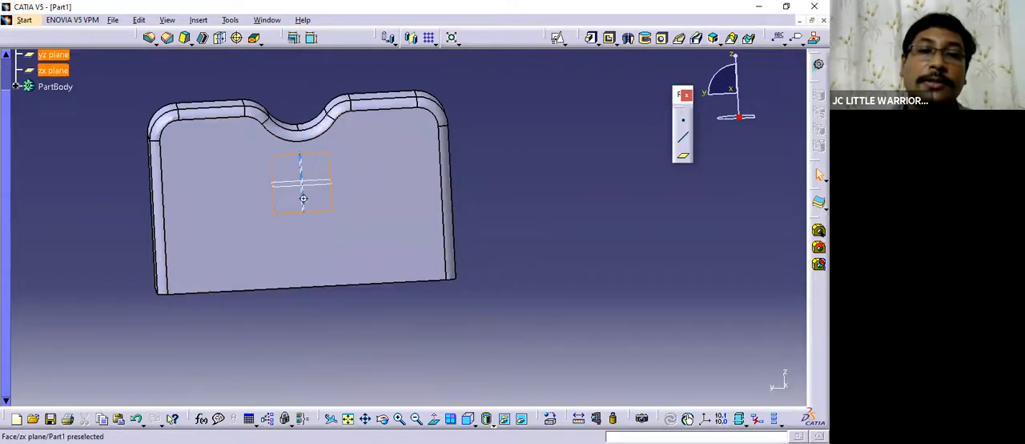
middle_drag(303, 198, 361, 217)
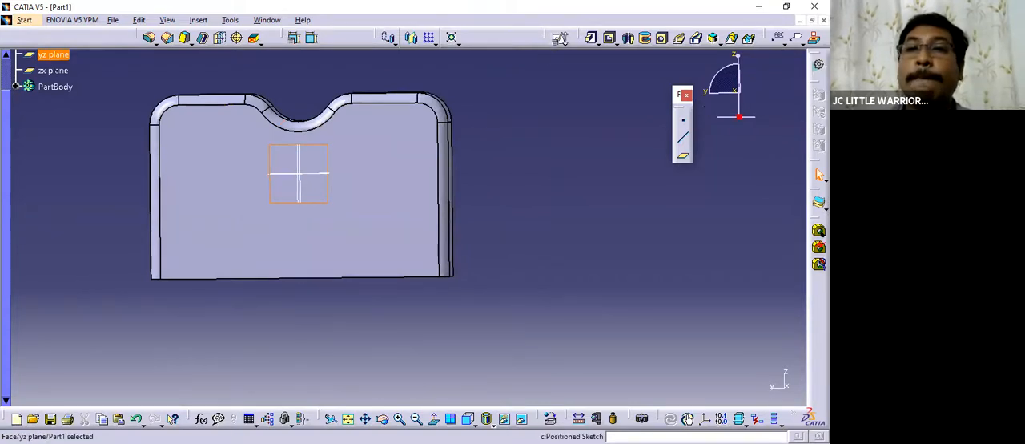
click(563, 43)
click(578, 75)
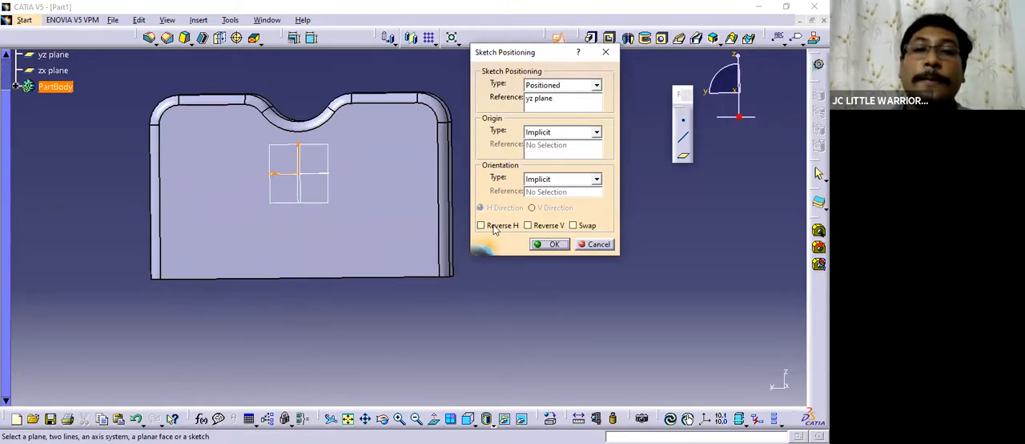
click(551, 244)
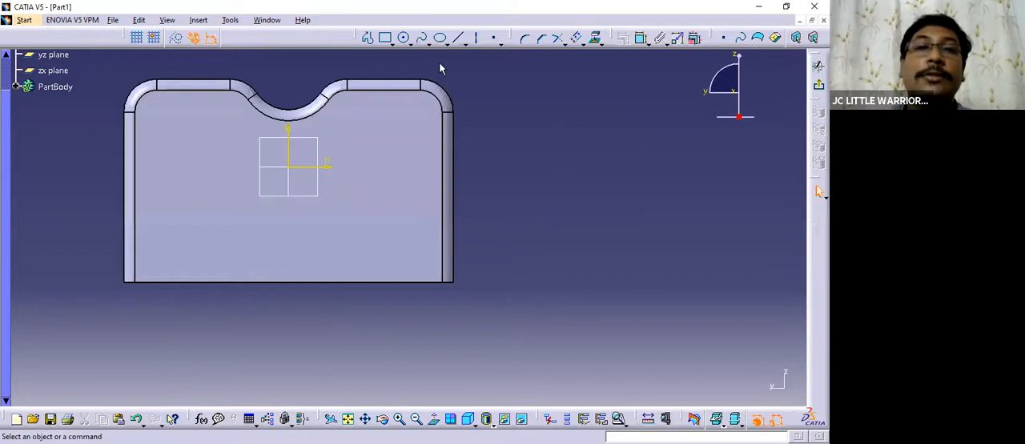
click(387, 39)
click(169, 133)
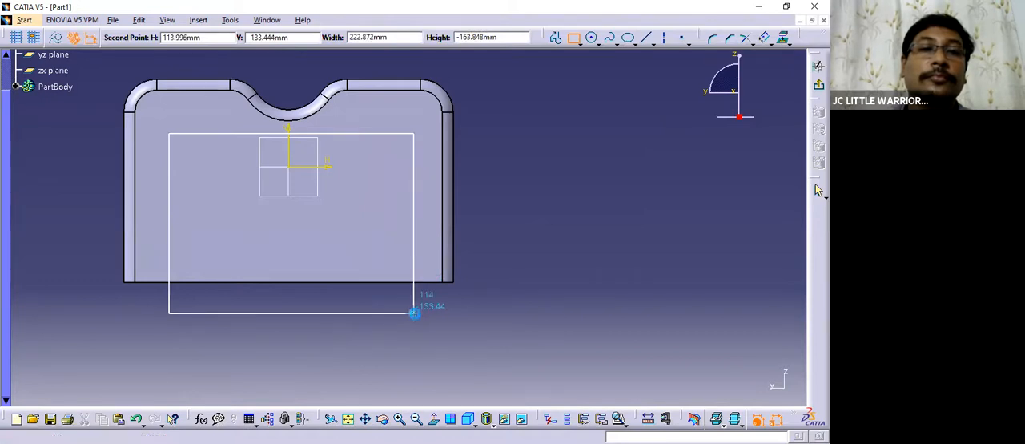
click(414, 314)
Shift the rectangle's four sides inwards, placing the upper side on the horizontal axis and the lower side just outside the block.
drag(352, 134, 356, 163)
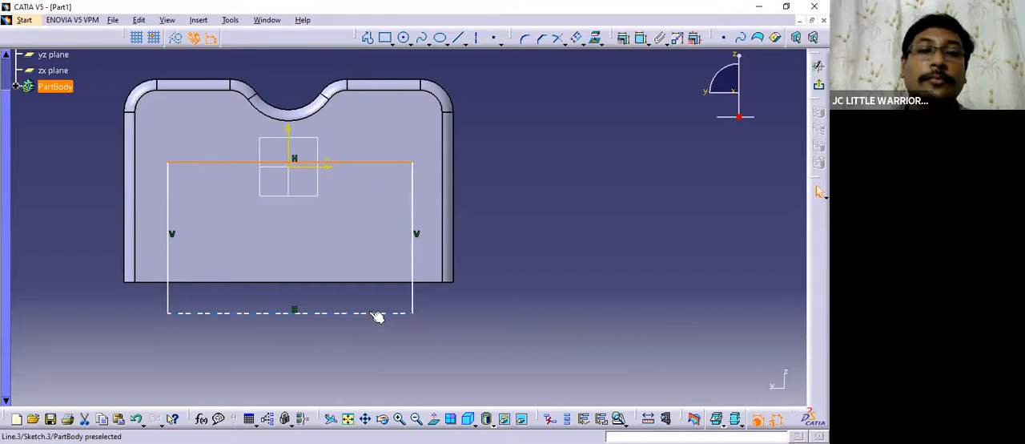
drag(376, 314, 373, 306)
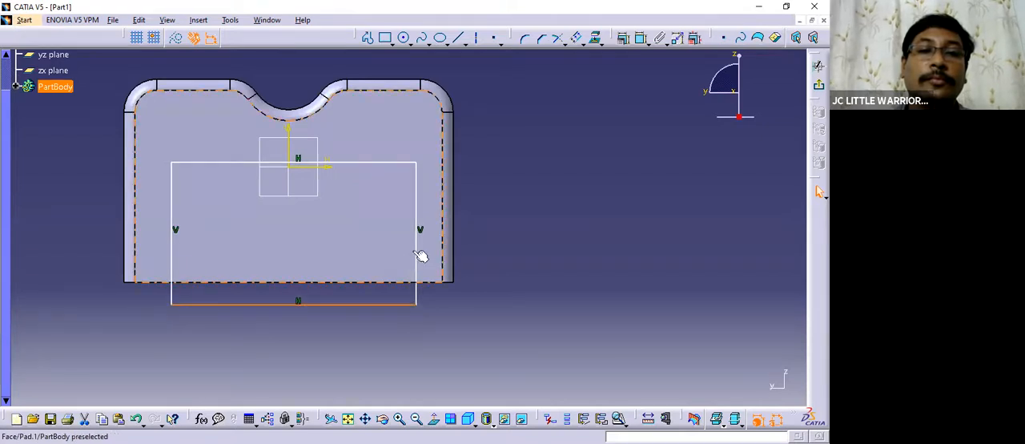
drag(417, 252, 393, 229)
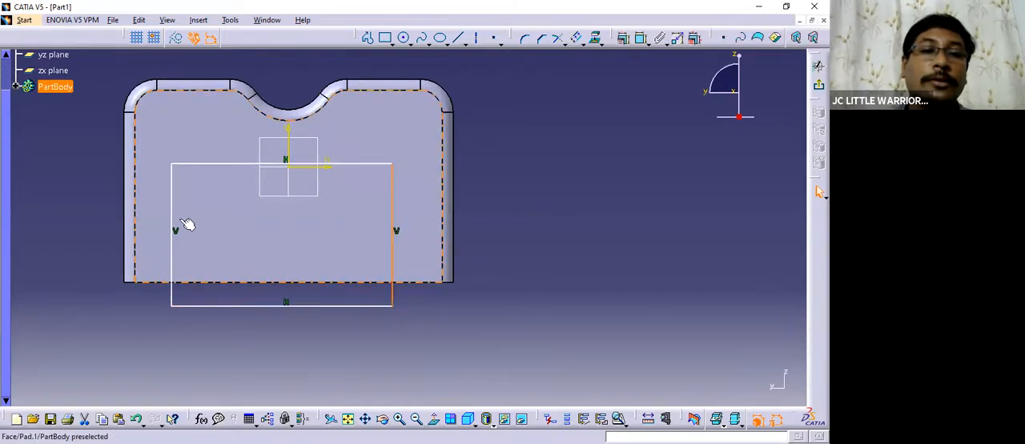
drag(177, 215, 190, 218)
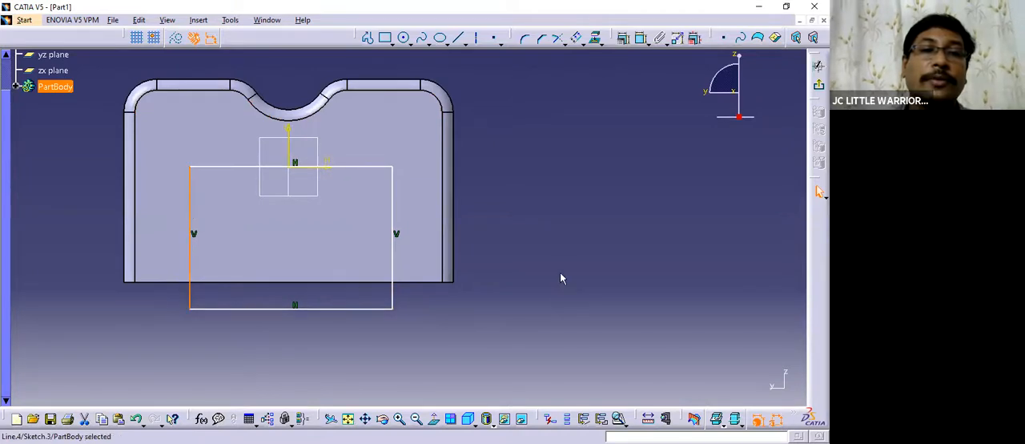
click(528, 259)
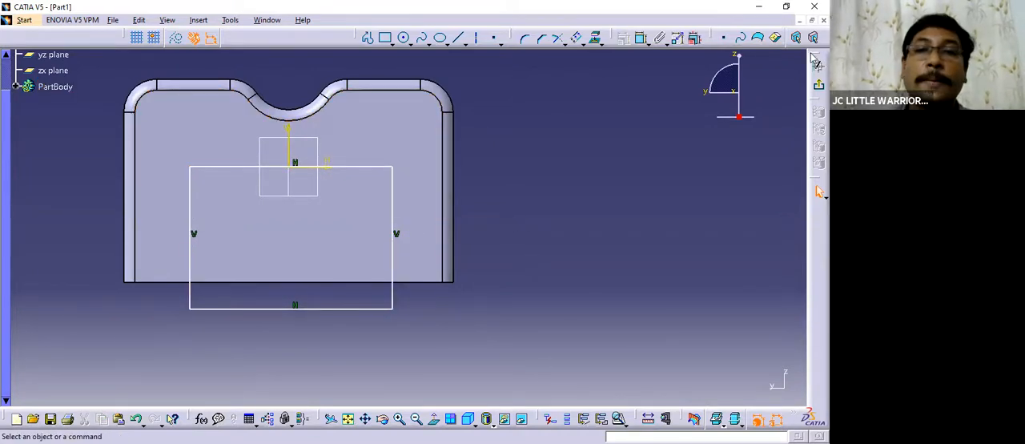
Exit the sketch and cut a 100 mm deep pocket from the rectangle through the lower middle of the block.
click(817, 86)
mouse_move(515, 213)
middle_down()
mouse_move(547, 225)
mouse_move(398, 231)
mouse_move(603, 50)
middle_up()
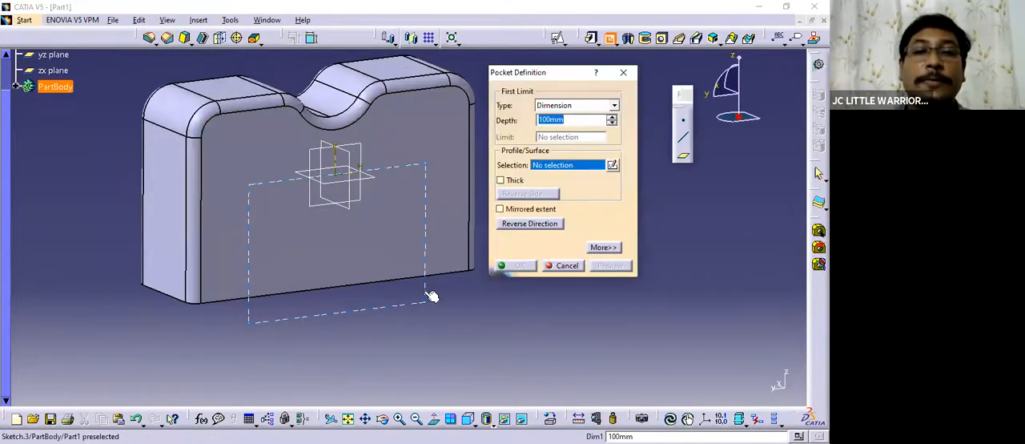
click(346, 262)
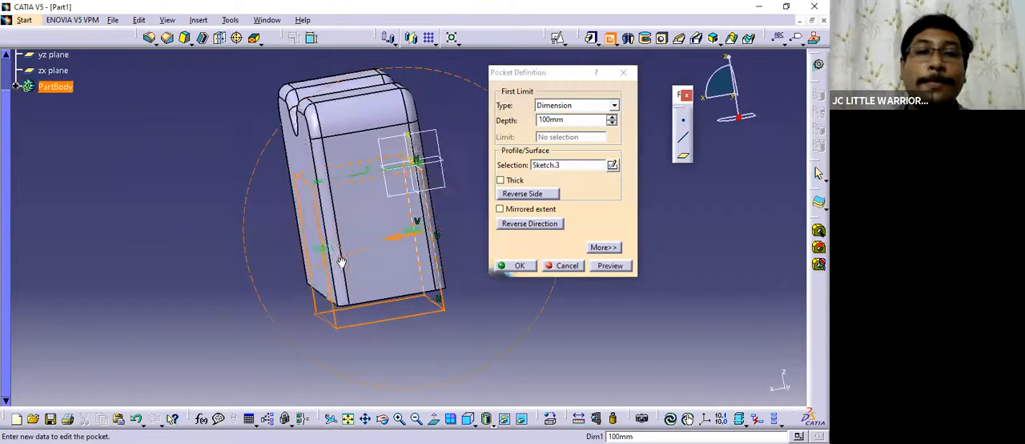
click(520, 265)
middle_drag(488, 245, 371, 249)
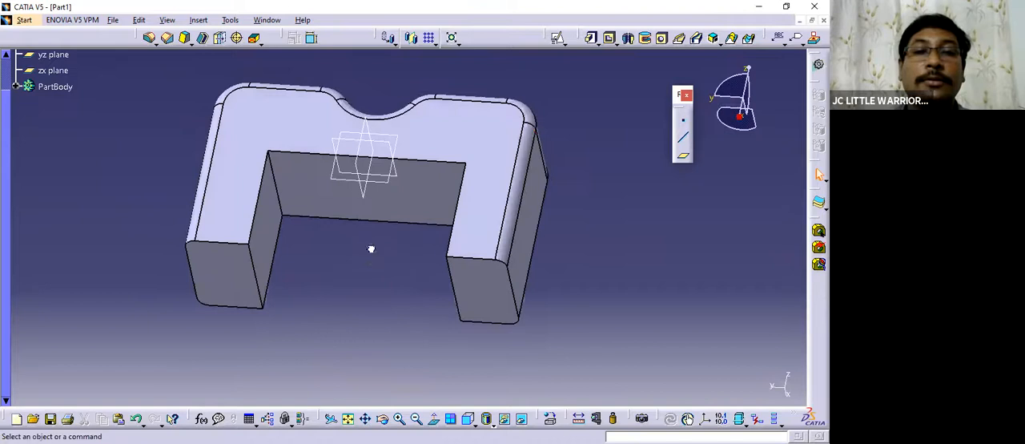
middle_drag(365, 276, 367, 280)
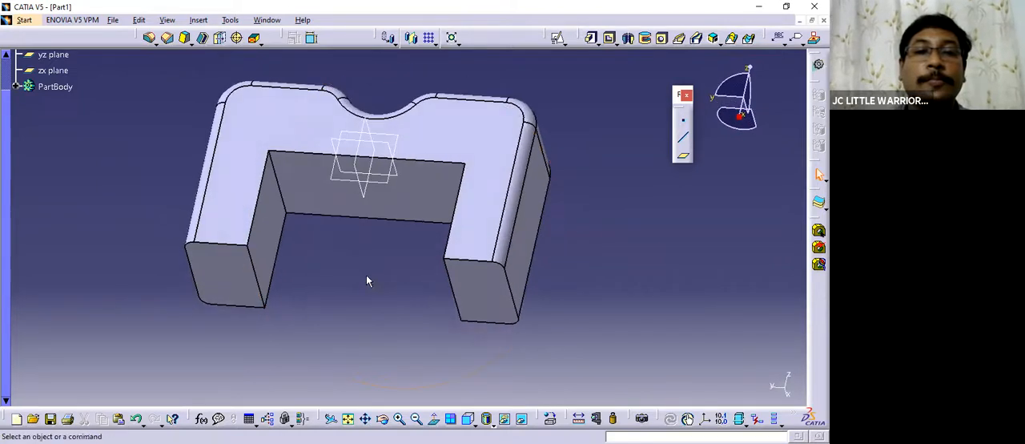
Apply a 10 mm edge fillet to the two inner corner edges of the rectangular cutout.
click(150, 38)
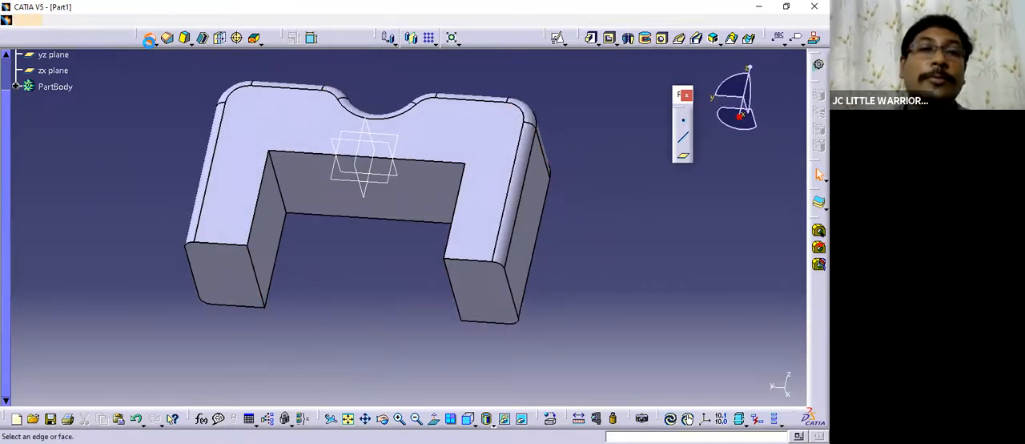
click(276, 170)
middle_drag(275, 170, 245, 185)
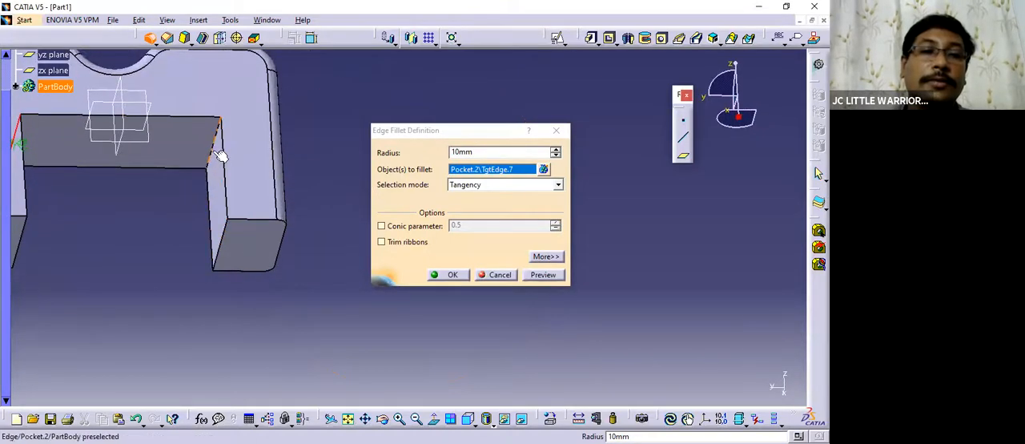
click(218, 152)
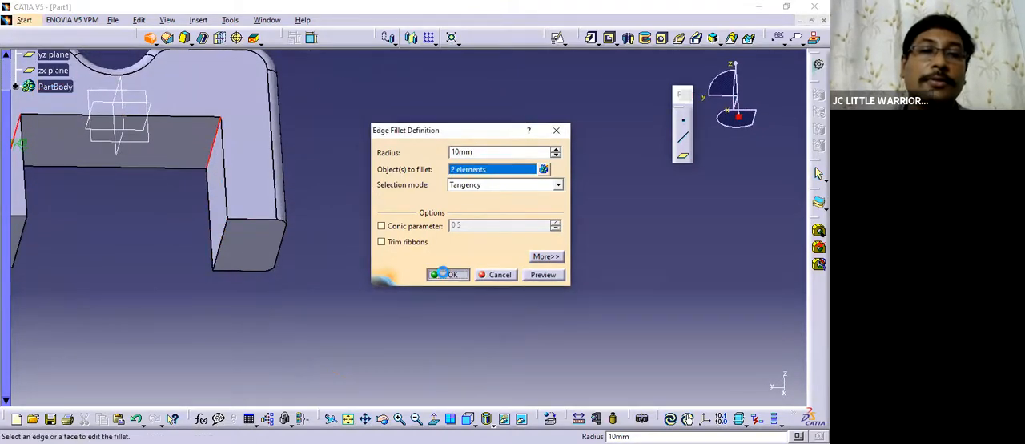
click(447, 273)
middle_drag(581, 288, 464, 225)
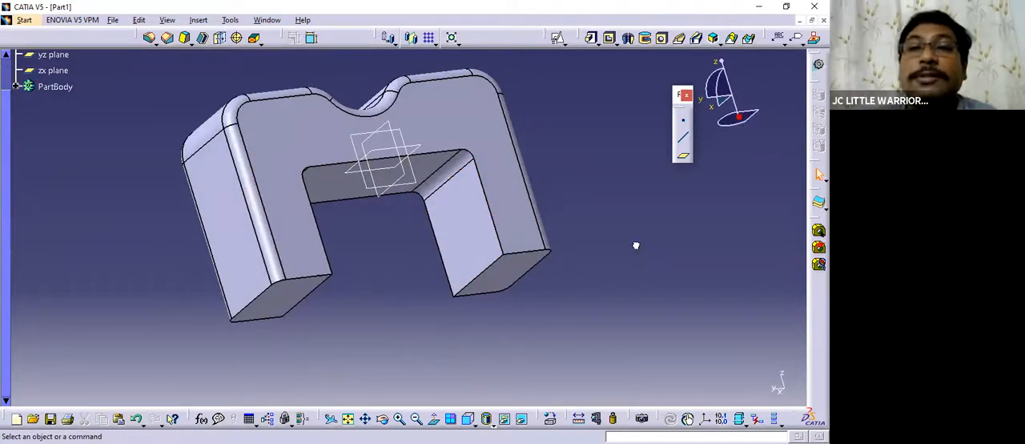
Start a shell on the block with a default inside thickness of 2 mm.
click(204, 40)
middle_drag(452, 221, 319, 255)
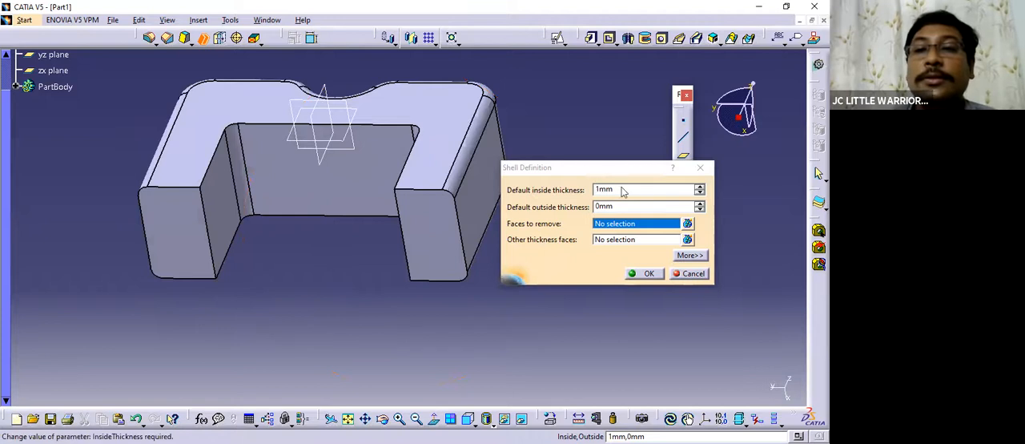
click(576, 194)
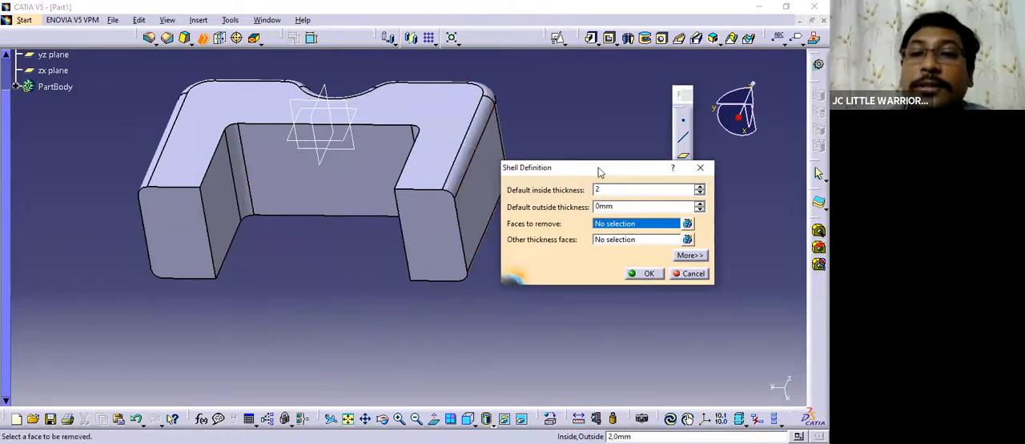
drag(651, 169, 672, 152)
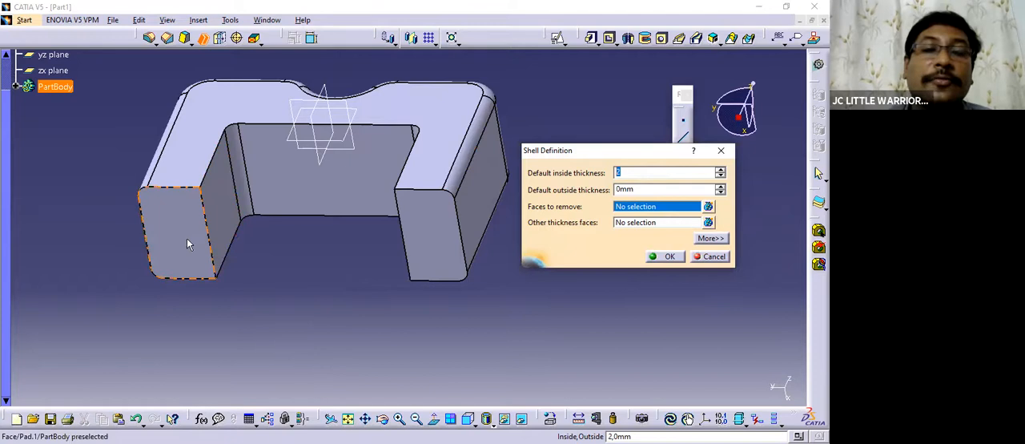
Set both leg end faces and the inner faces of the rectangular cutout as the faces to remove, and create the shell.
middle_drag(263, 277, 218, 272)
click(165, 243)
click(224, 229)
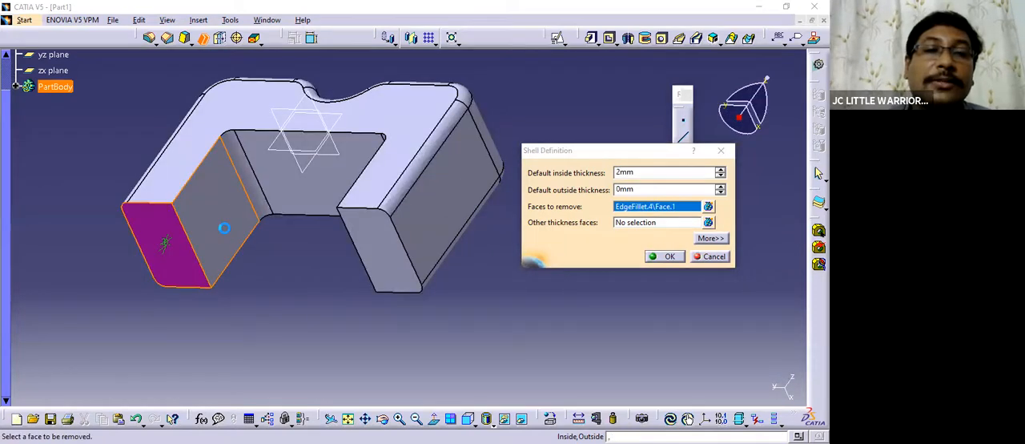
middle_drag(225, 229, 358, 270)
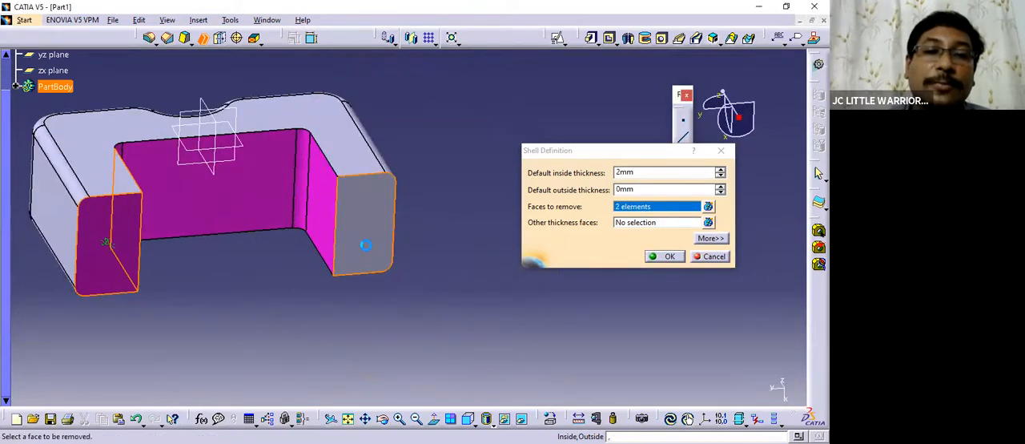
click(365, 244)
middle_drag(281, 267, 151, 274)
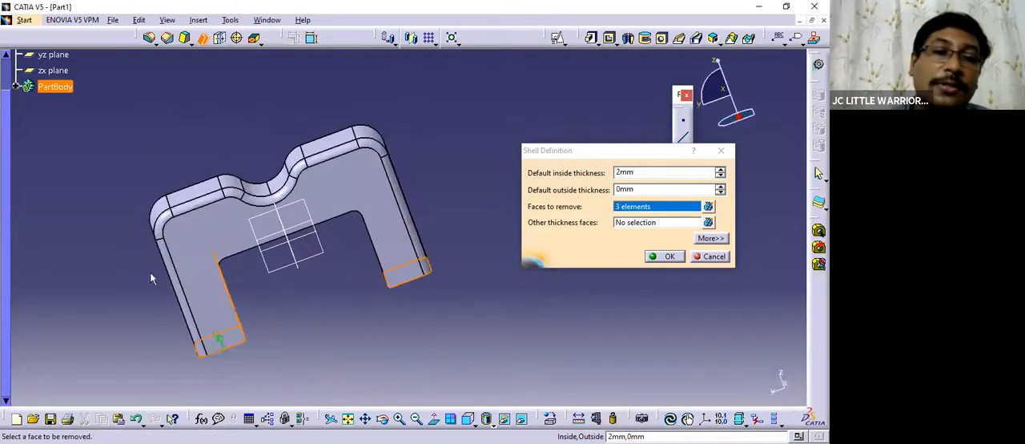
middle_drag(431, 294, 374, 160)
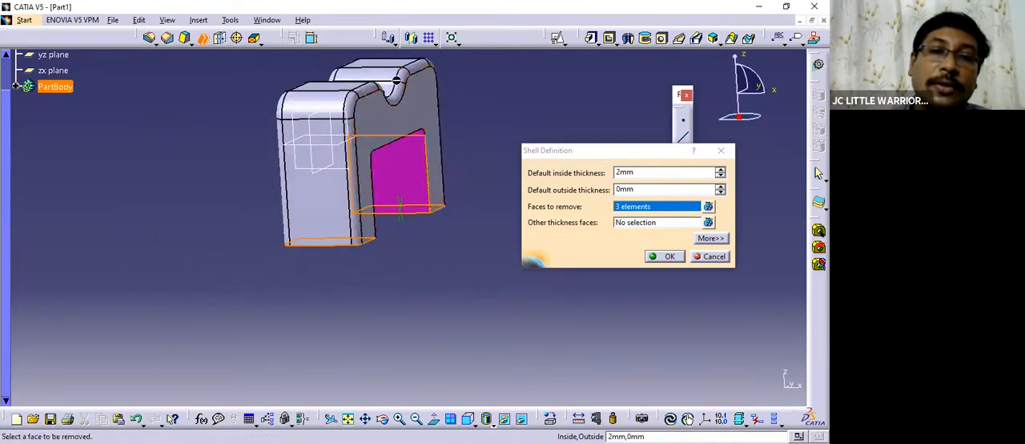
middle_drag(343, 213, 207, 168)
middle_drag(258, 195, 307, 284)
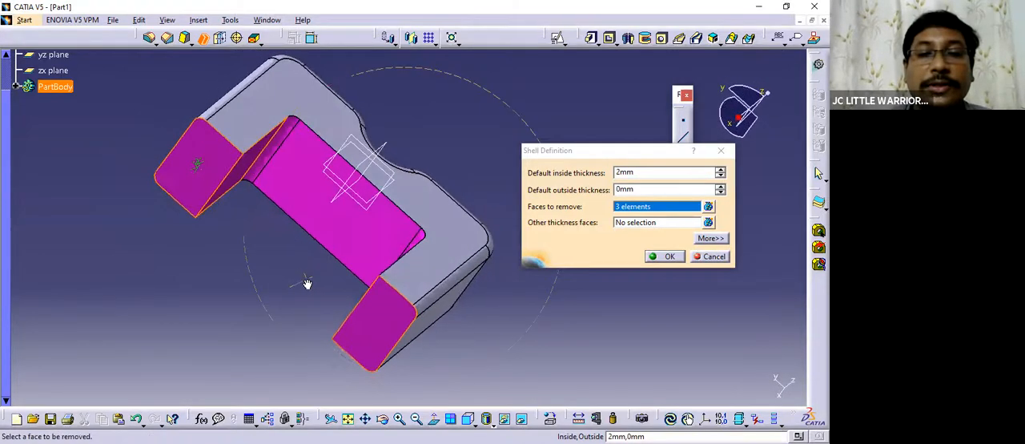
click(665, 260)
middle_drag(576, 271, 481, 144)
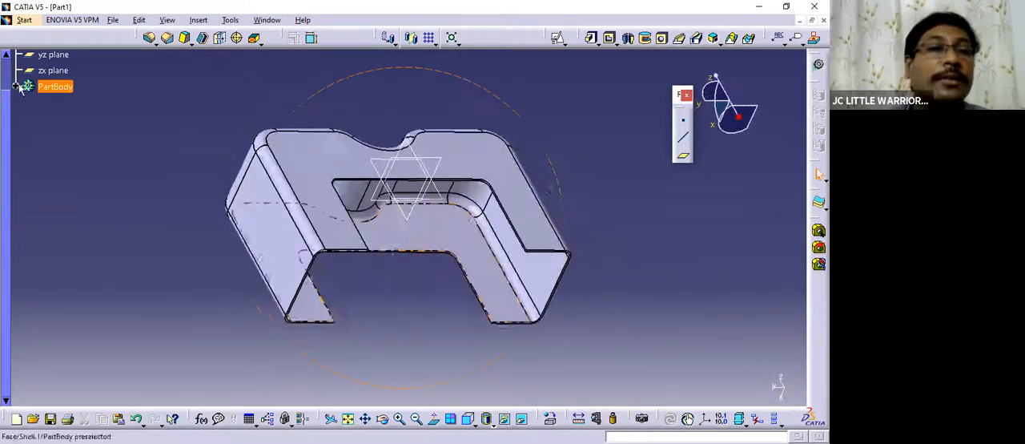
Hide the xy, yz and zx reference planes.
drag(5, 120, 6, 72)
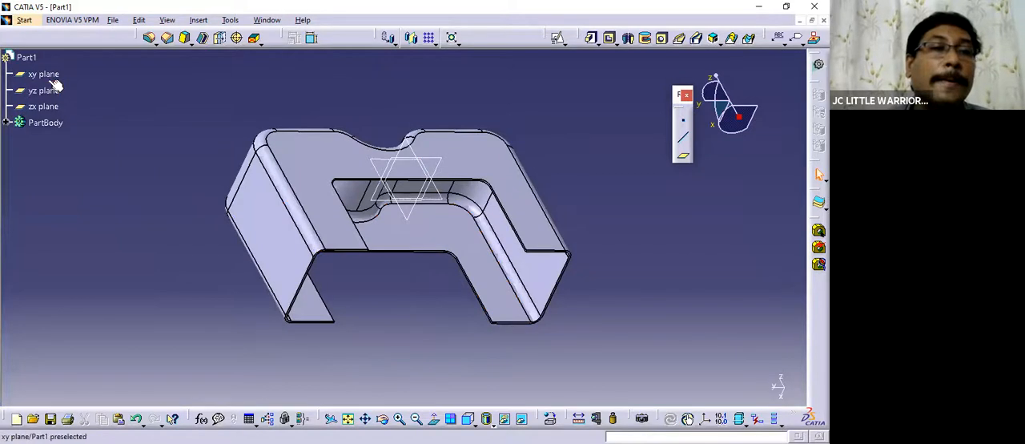
ctrl+click(60, 104)
ctrl+click(59, 90)
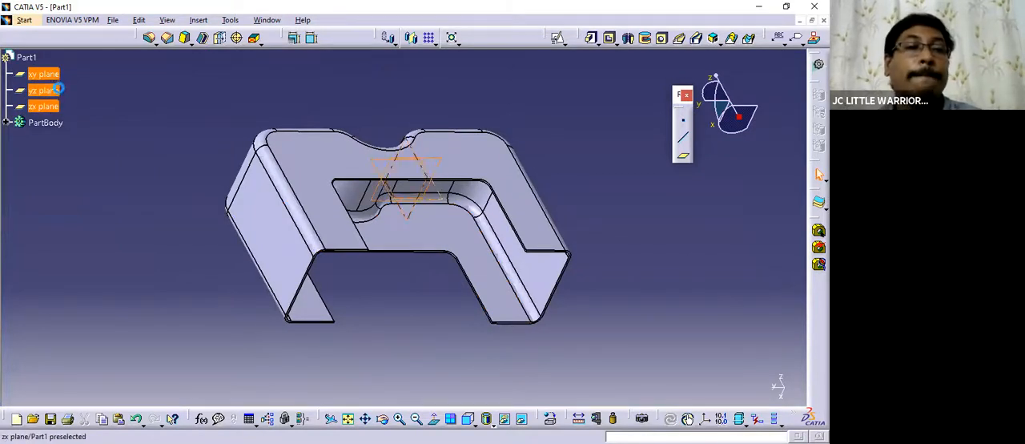
right_click(57, 77)
click(155, 113)
middle_drag(399, 193, 497, 197)
click(27, 56)
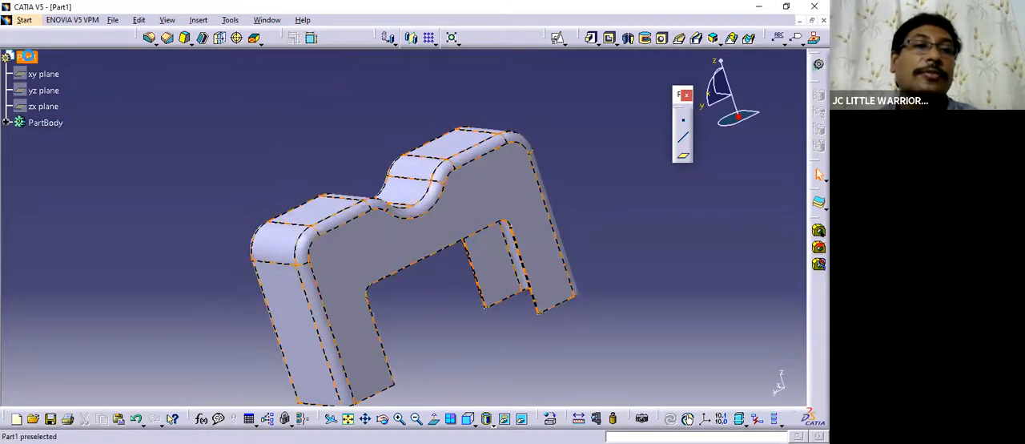
right_click(100, 119)
click(72, 108)
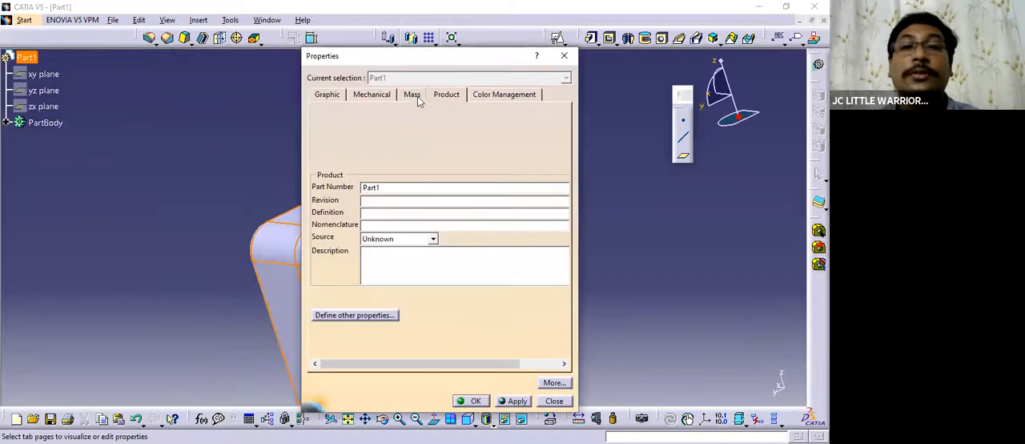
click(405, 94)
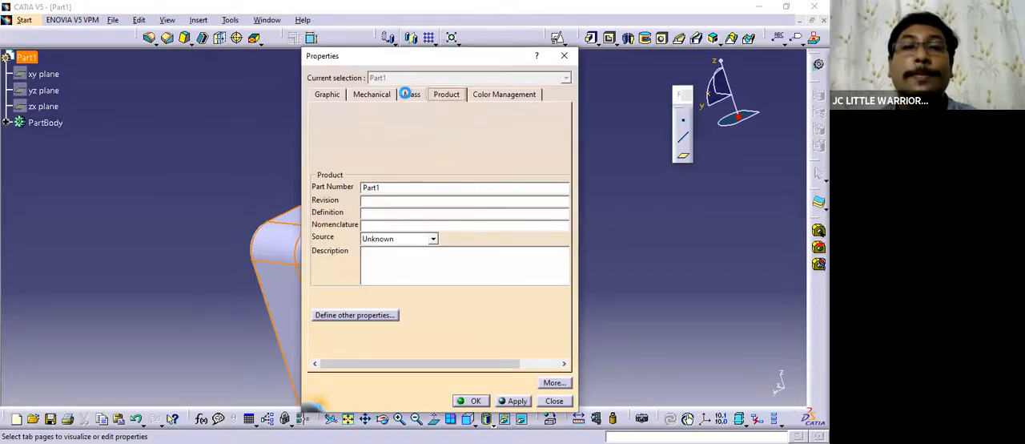
click(373, 95)
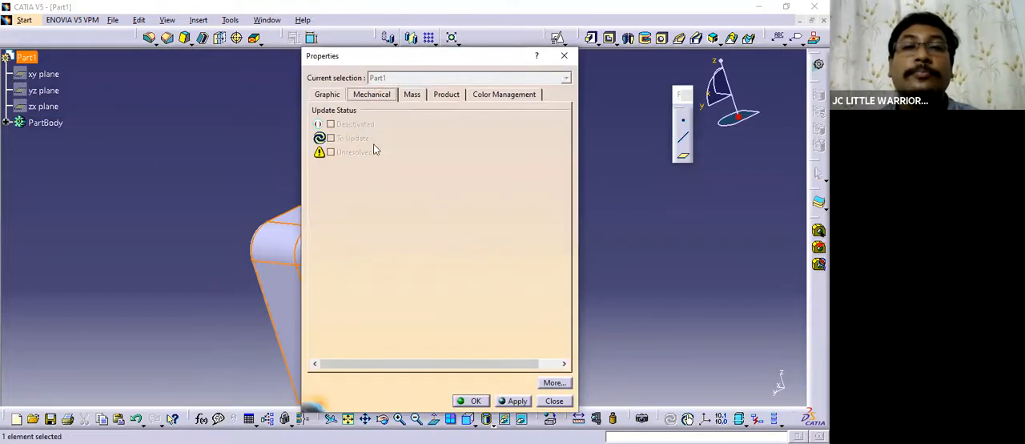
click(328, 96)
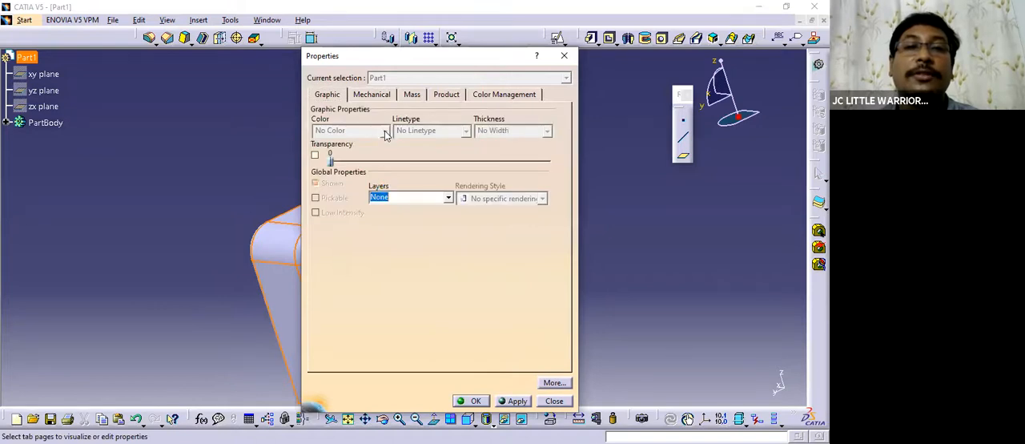
click(561, 57)
Change the fill colour of PartBody to salmon red in its graphic properties.
click(7, 123)
click(48, 125)
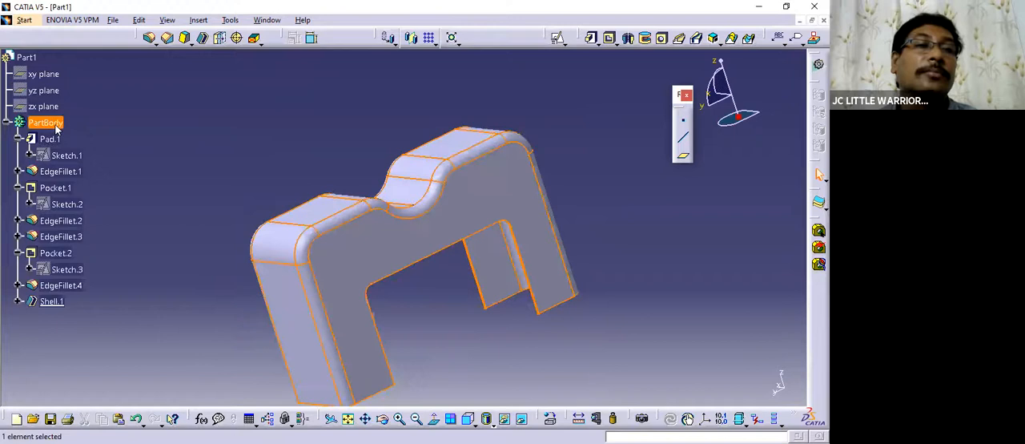
right_click(56, 129)
click(120, 177)
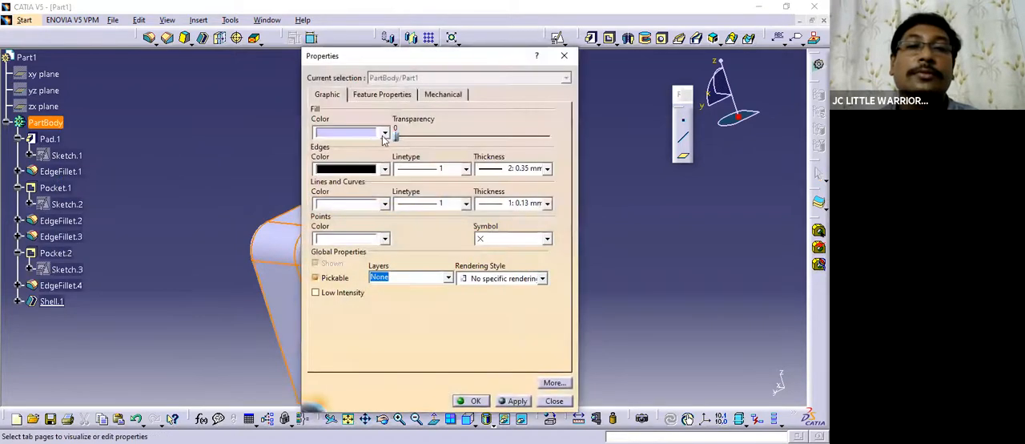
click(386, 133)
click(357, 205)
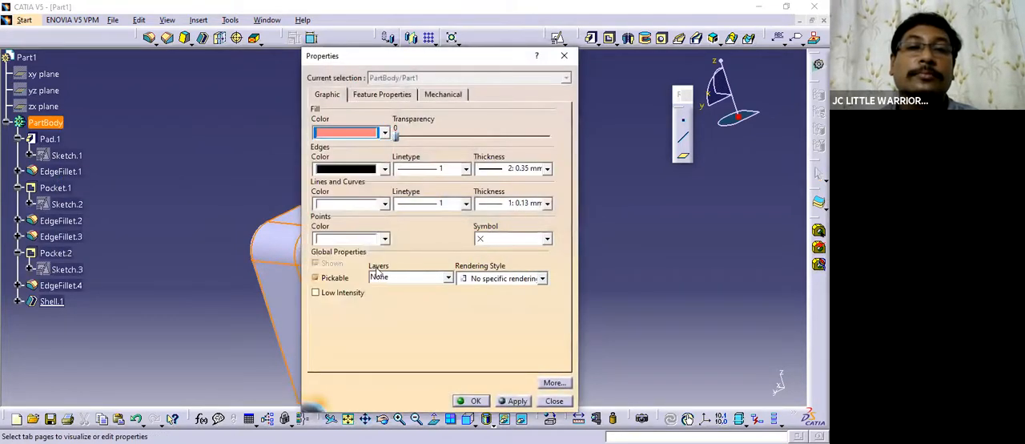
click(509, 400)
click(473, 400)
Measure the shell's wall thickness between its inner and outer faces, inspect the hollow part, and discard the measurement.
middle_drag(526, 326, 424, 321)
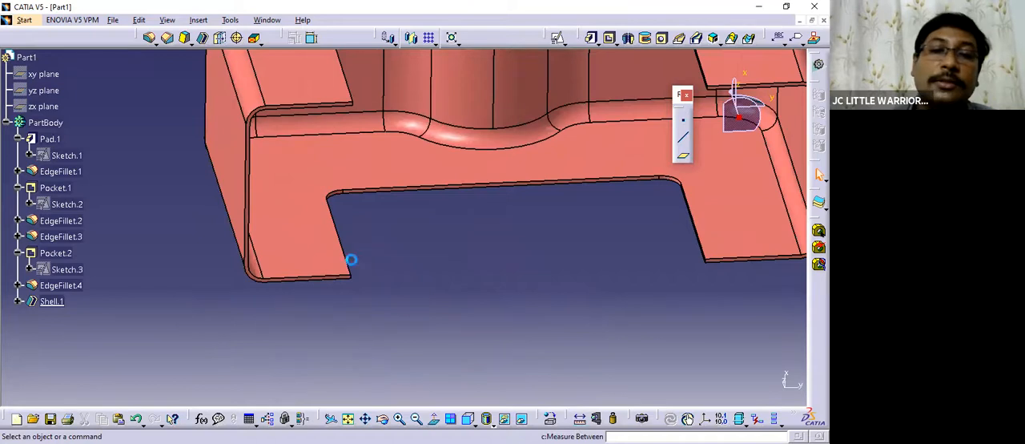
click(321, 253)
middle_drag(222, 304, 499, 131)
click(494, 169)
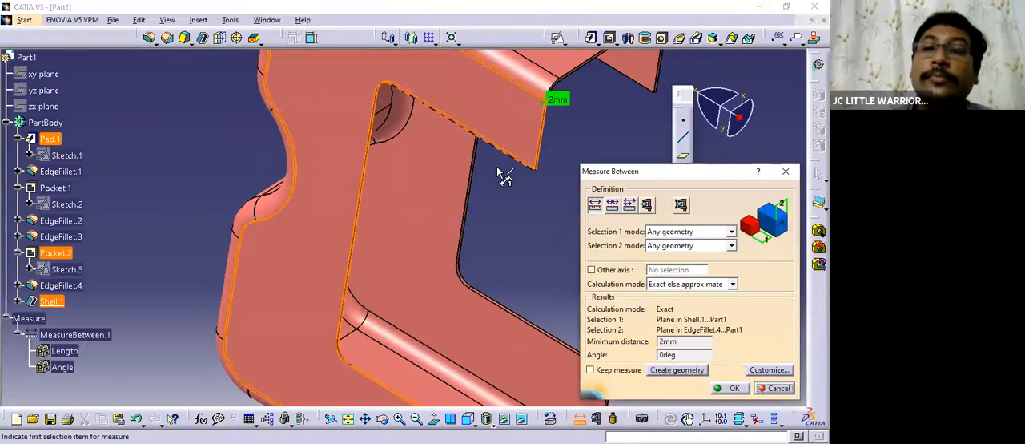
middle_drag(375, 168, 401, 115)
middle_drag(407, 143, 397, 230)
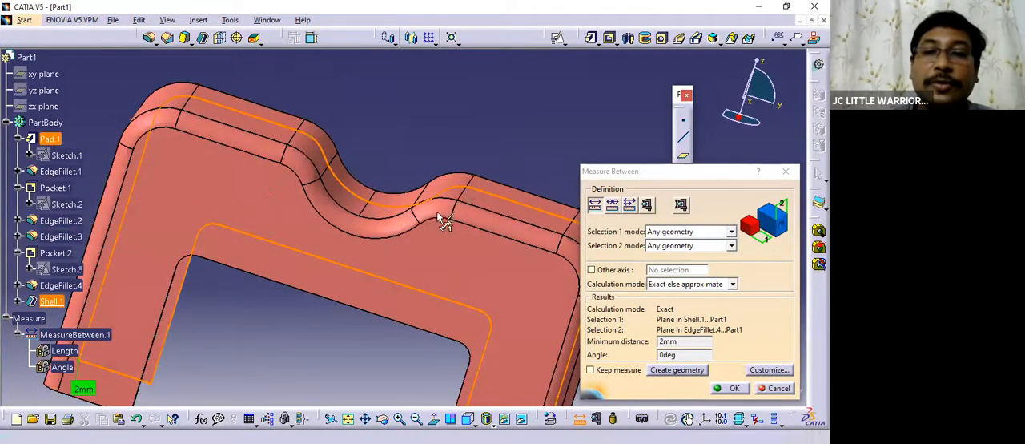
middle_drag(460, 271, 625, 119)
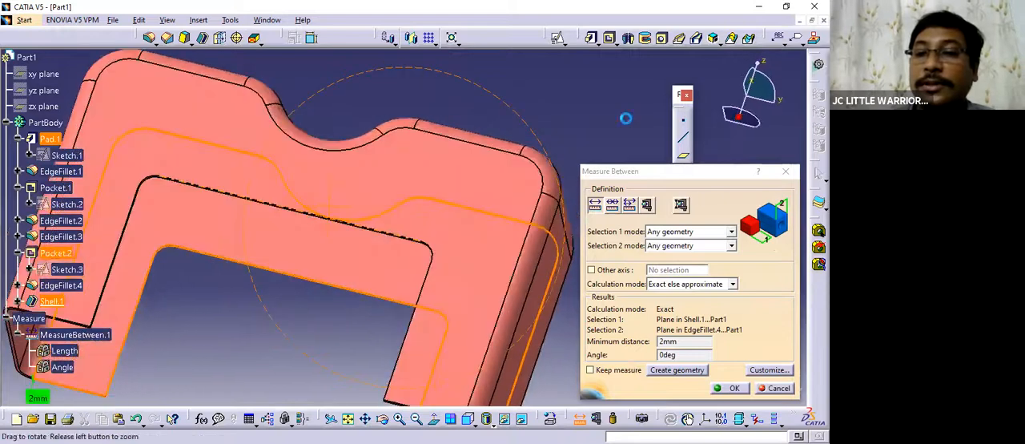
click(711, 313)
Show the xy, yz and zx reference planes again.
middle_drag(367, 206, 371, 251)
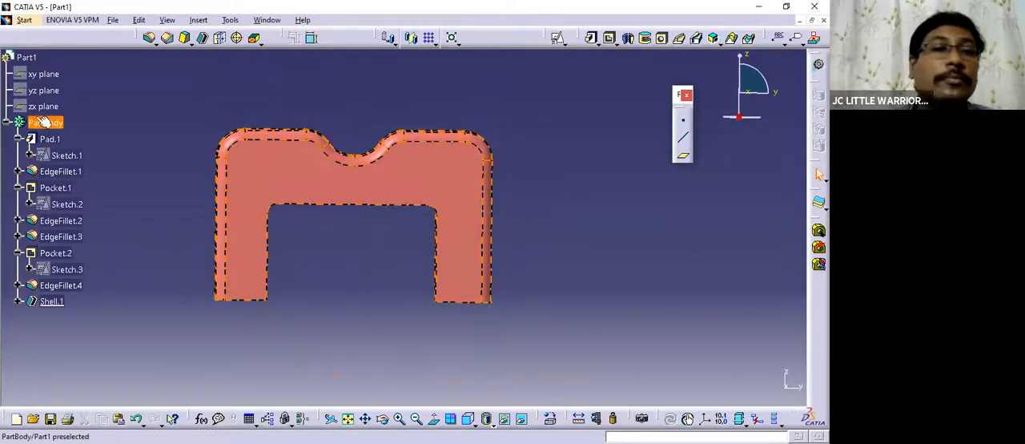
right_click(50, 78)
click(121, 110)
Open a sketch on the flat upper face beside the curved groove.
middle_drag(400, 229, 429, 281)
middle_drag(402, 309, 227, 232)
middle_drag(245, 261, 427, 269)
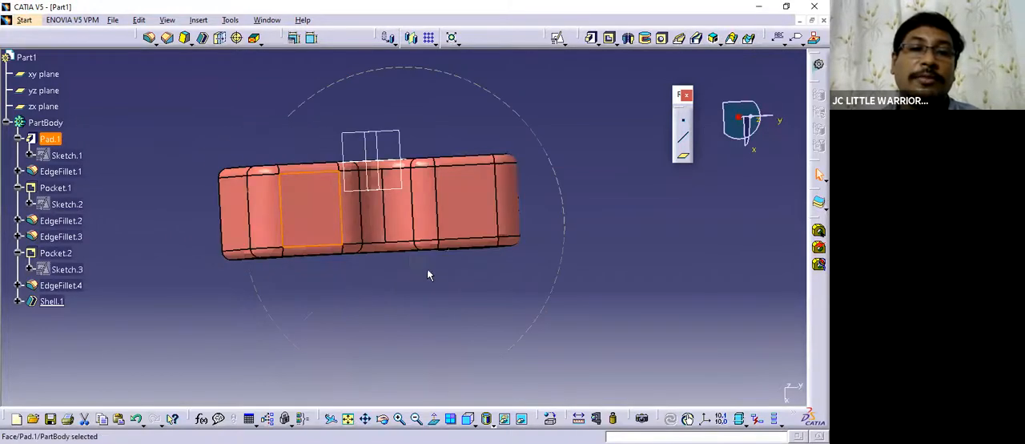
click(309, 205)
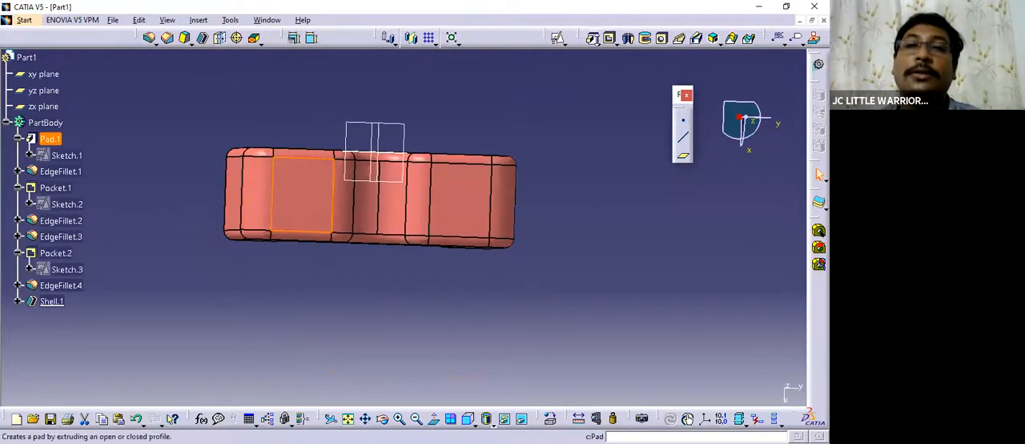
click(560, 36)
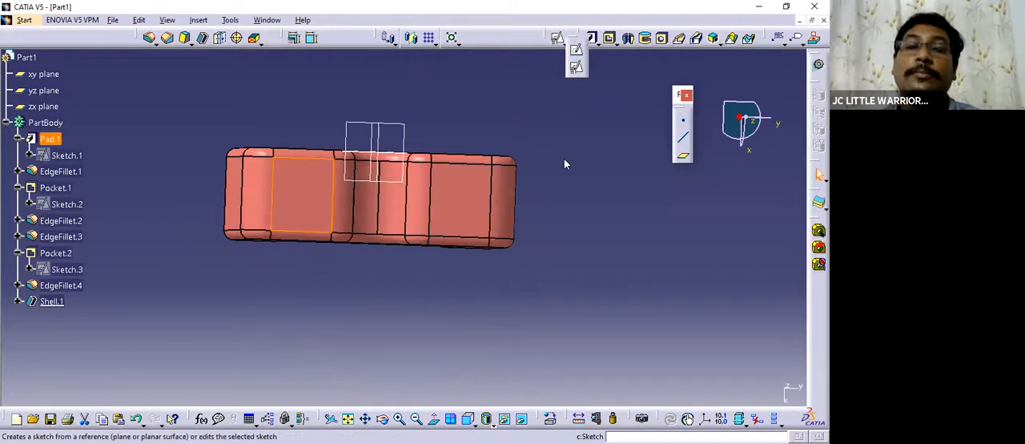
click(543, 250)
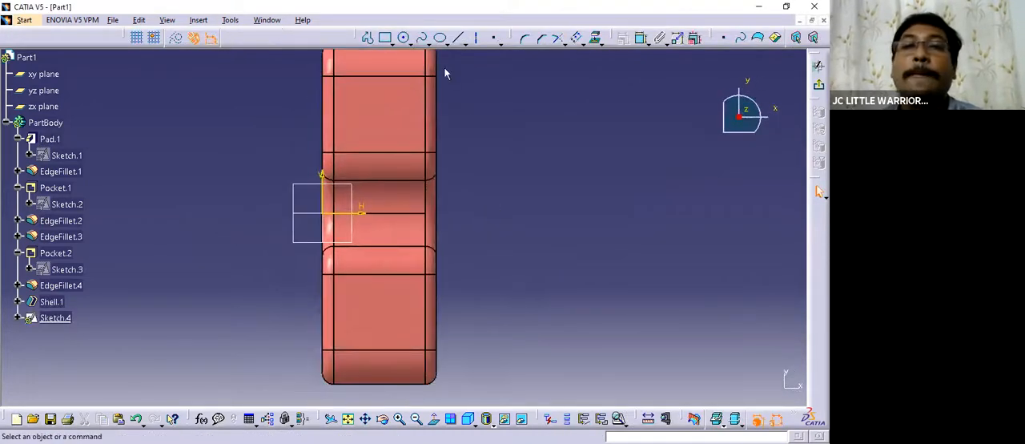
Sketch two circles, one near the middle of each flat upper face on either side of the groove.
click(404, 38)
click(382, 116)
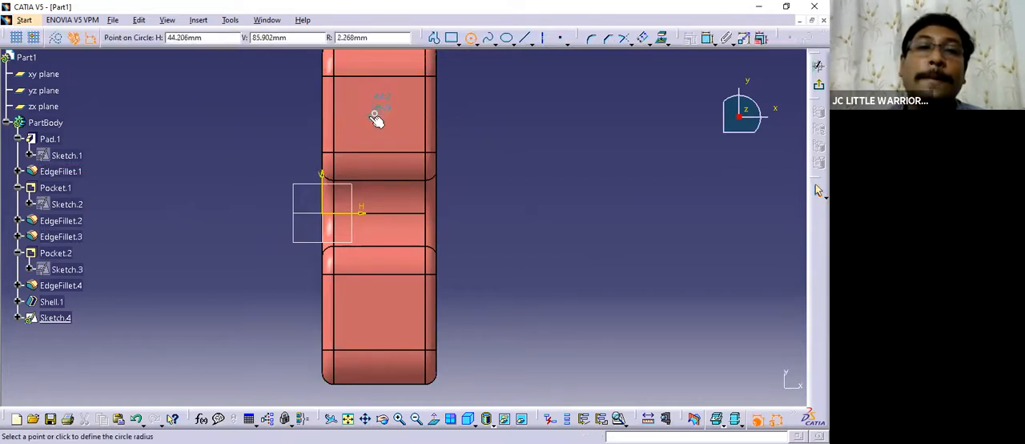
click(378, 104)
middle_drag(503, 144, 469, 102)
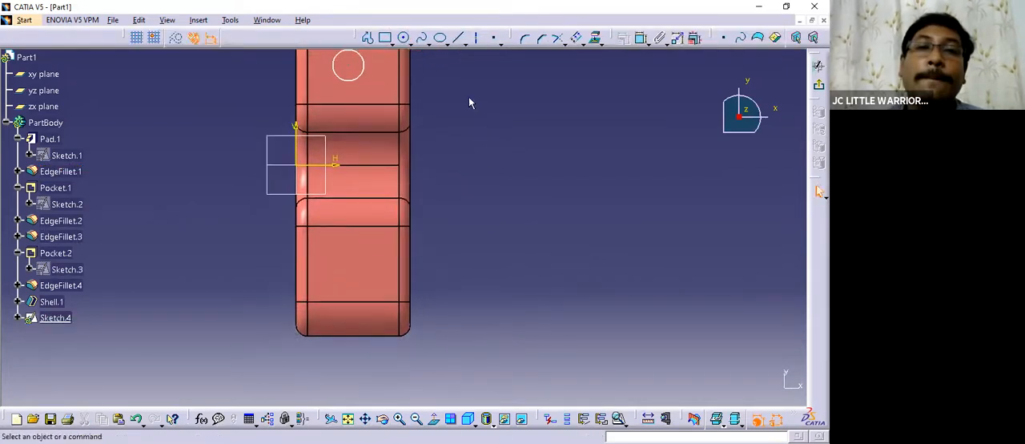
click(404, 38)
click(352, 266)
click(345, 287)
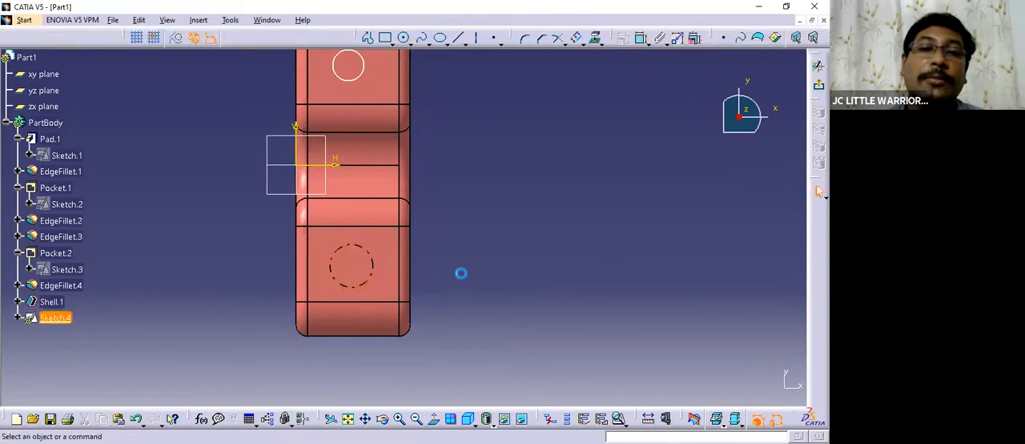
Exit the sketch and define PartBody as the work object.
click(818, 85)
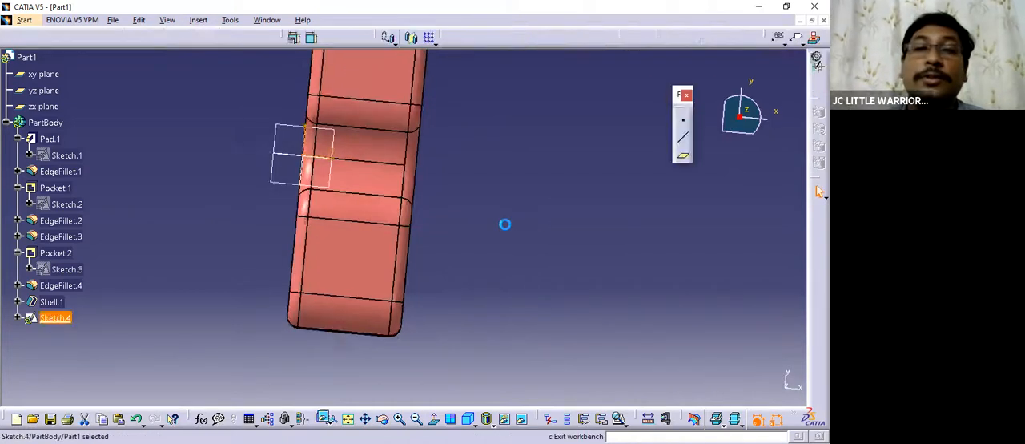
middle_drag(456, 280, 175, 169)
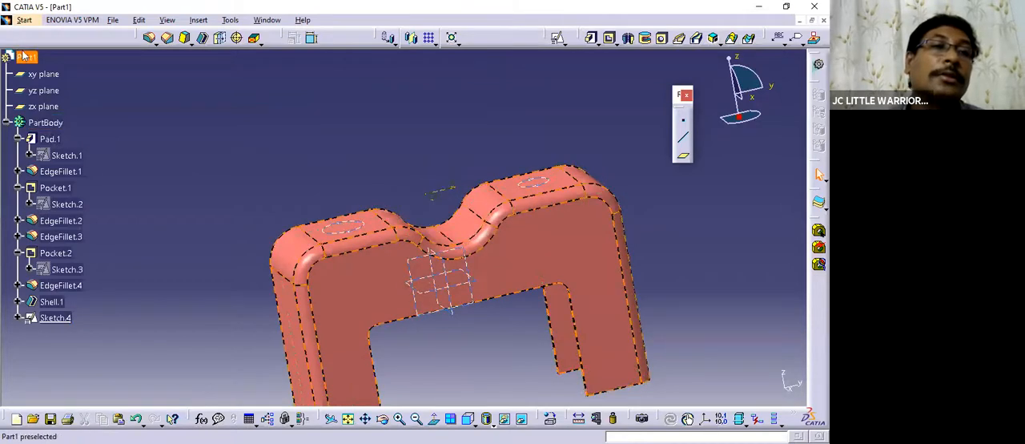
right_click(48, 125)
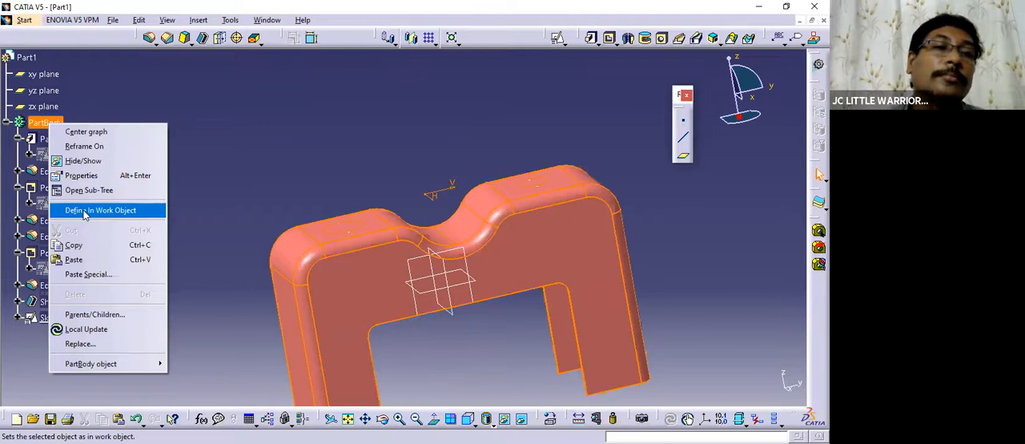
click(84, 210)
Cut a pocket from the two-circle sketch on the upper faces using the Up to next limit.
middle_drag(396, 219, 448, 290)
click(611, 38)
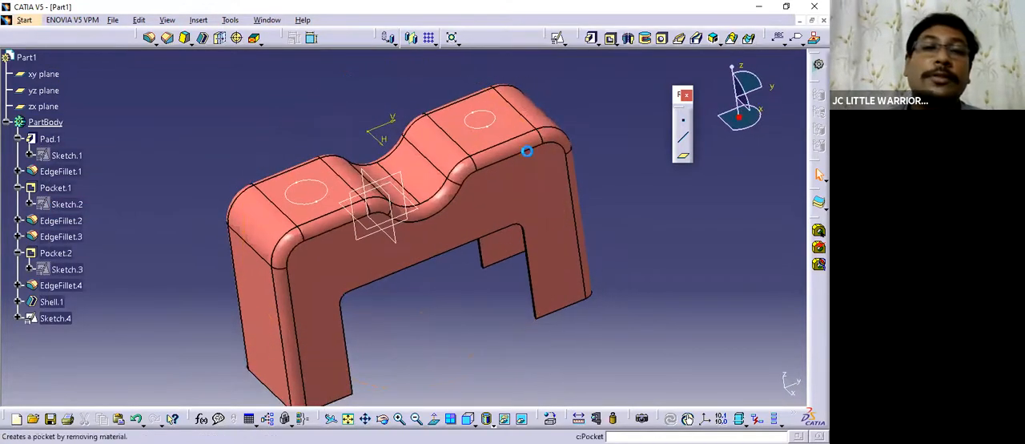
click(388, 239)
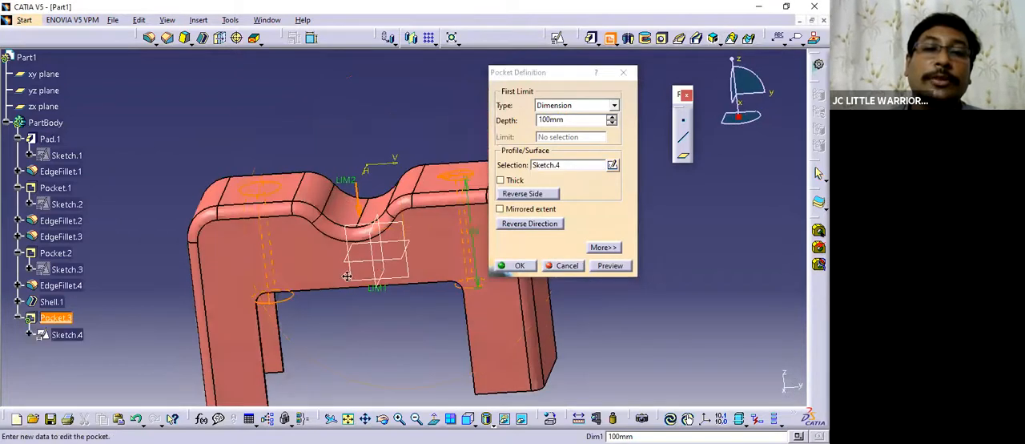
click(608, 105)
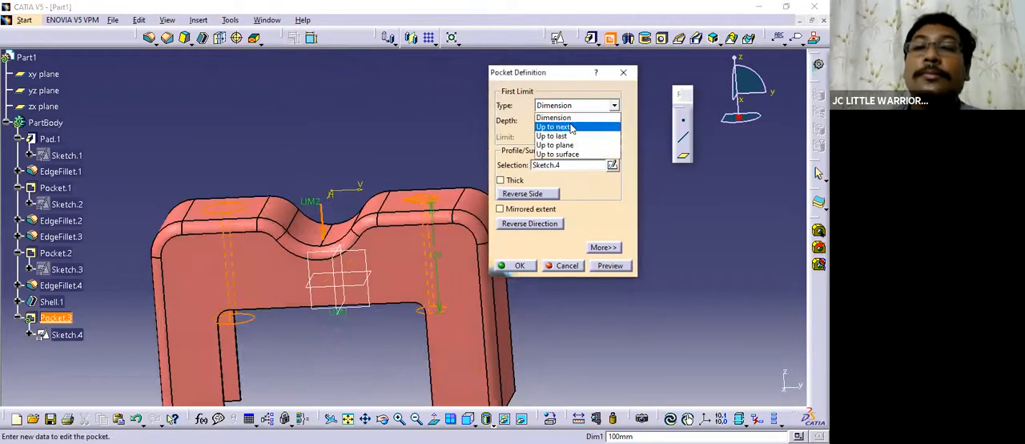
click(561, 128)
click(519, 265)
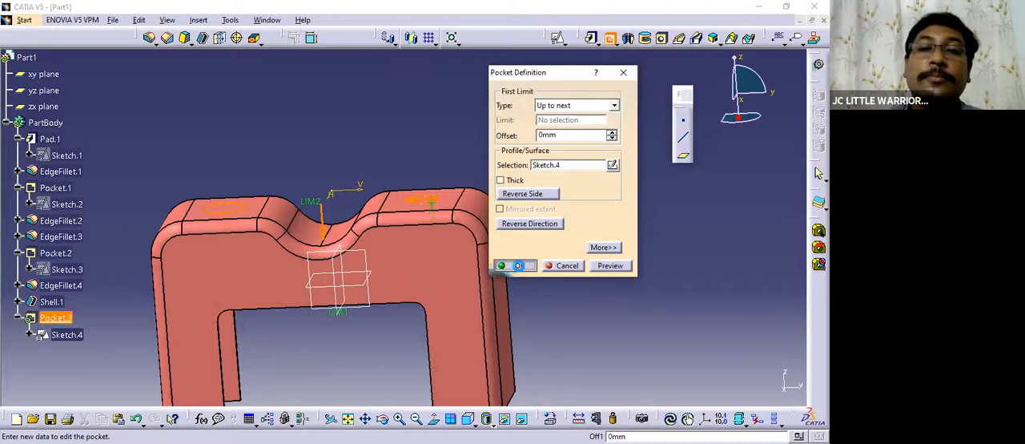
Reorder Shell.1 so it comes after the circular hole pocket, Pocket.3, in the feature sequence.
middle_drag(418, 245, 515, 300)
middle_drag(462, 358, 435, 233)
middle_drag(386, 198, 353, 286)
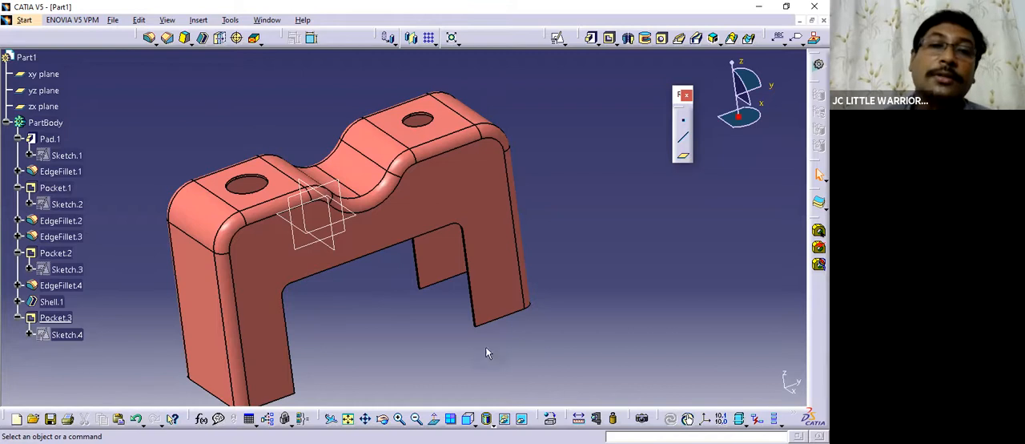
middle_drag(422, 214, 355, 265)
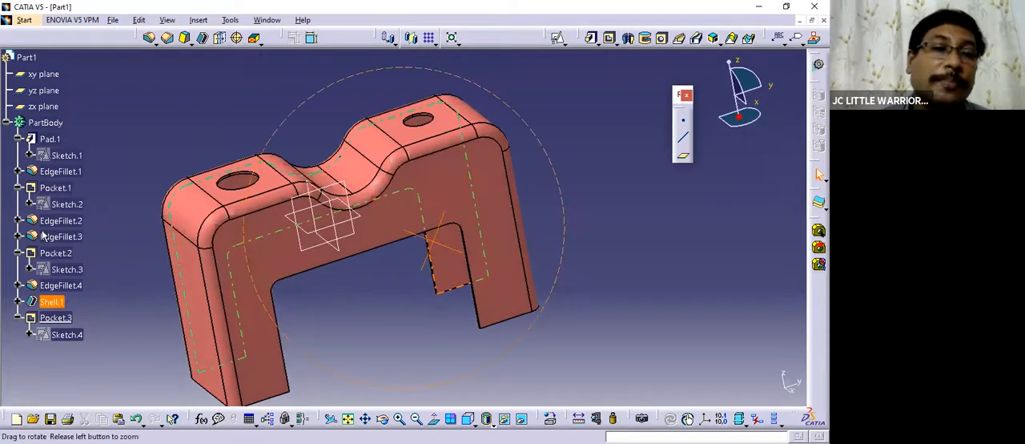
middle_drag(439, 320, 376, 309)
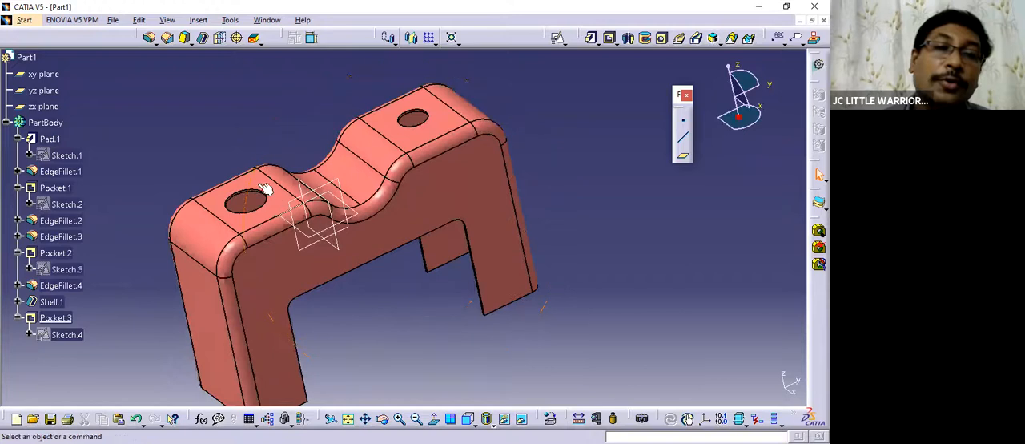
middle_drag(400, 229, 126, 213)
scroll(81, 228, down, 2)
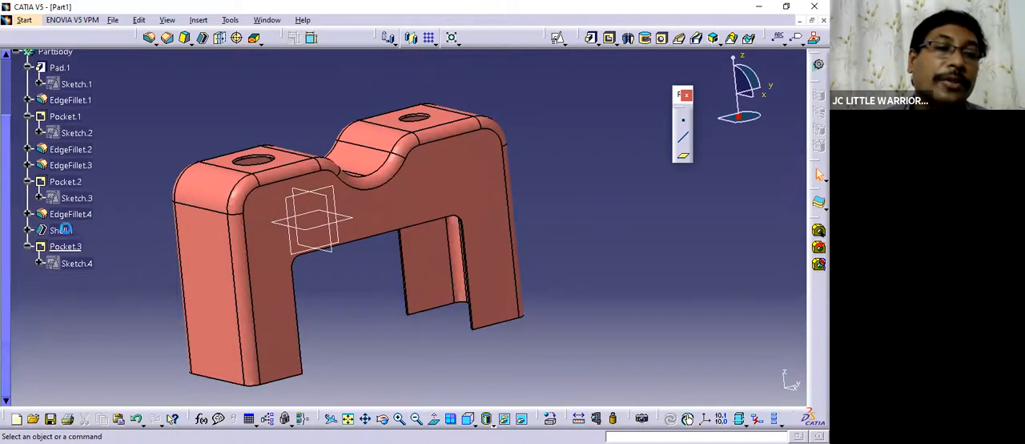
click(64, 231)
right_click(64, 231)
mouse_move(103, 432)
click(214, 385)
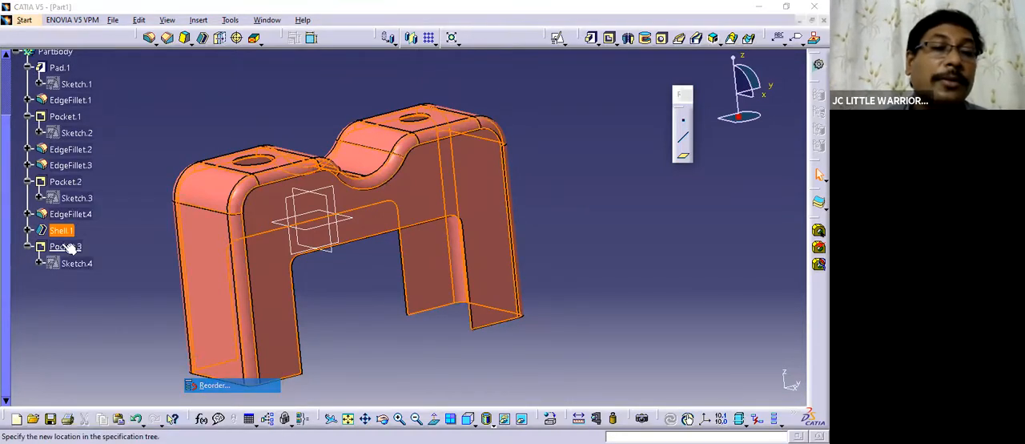
click(353, 287)
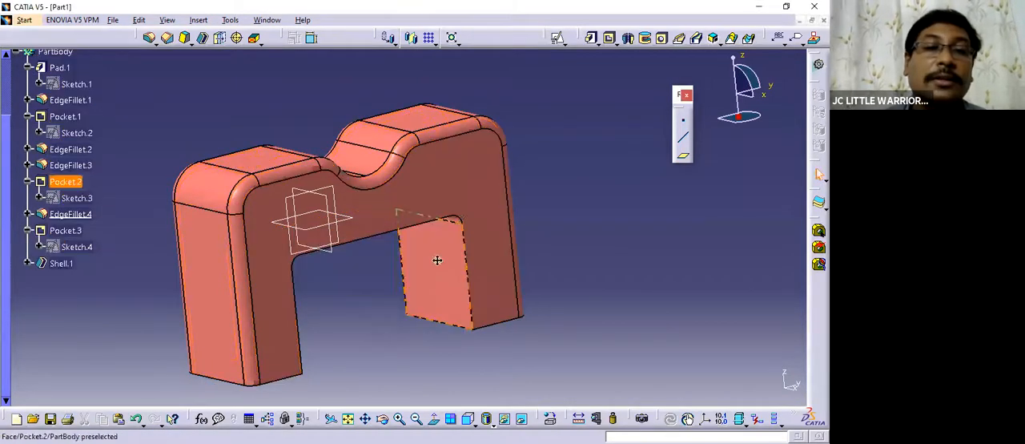
Define the circular hole pocket, Pocket.3, as the work object.
middle_drag(439, 261, 461, 207)
right_click(69, 233)
click(120, 280)
middle_drag(462, 324, 416, 320)
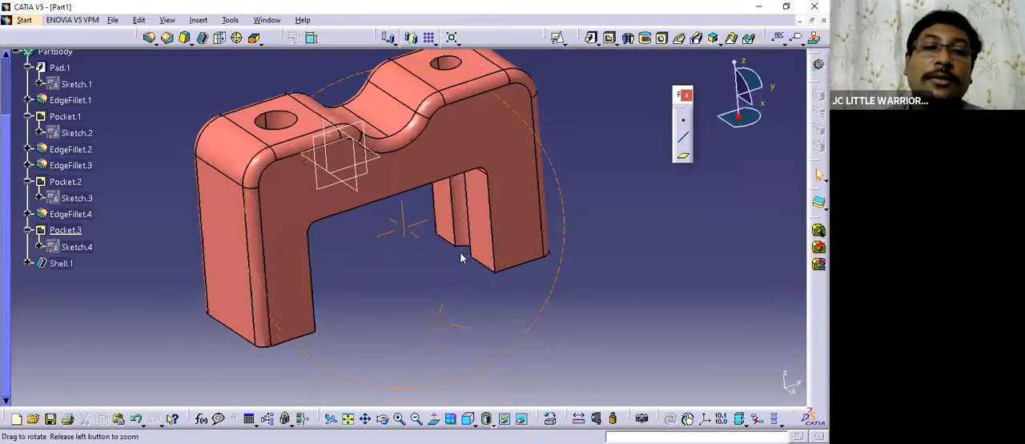
key(Return)
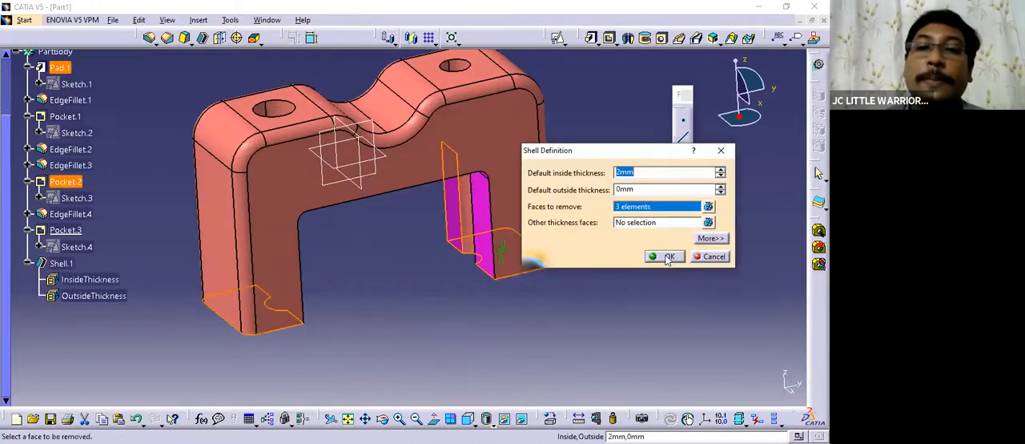
middle_drag(459, 184, 430, 234)
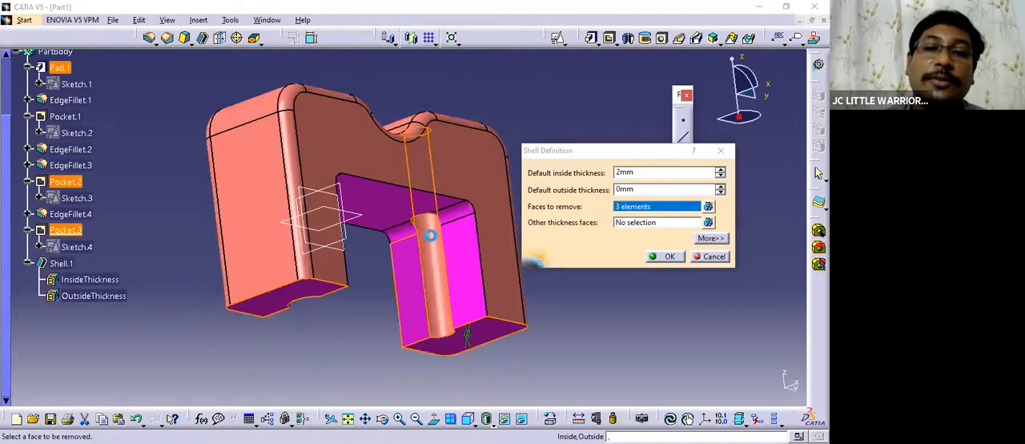
middle_drag(281, 185, 271, 191)
click(274, 199)
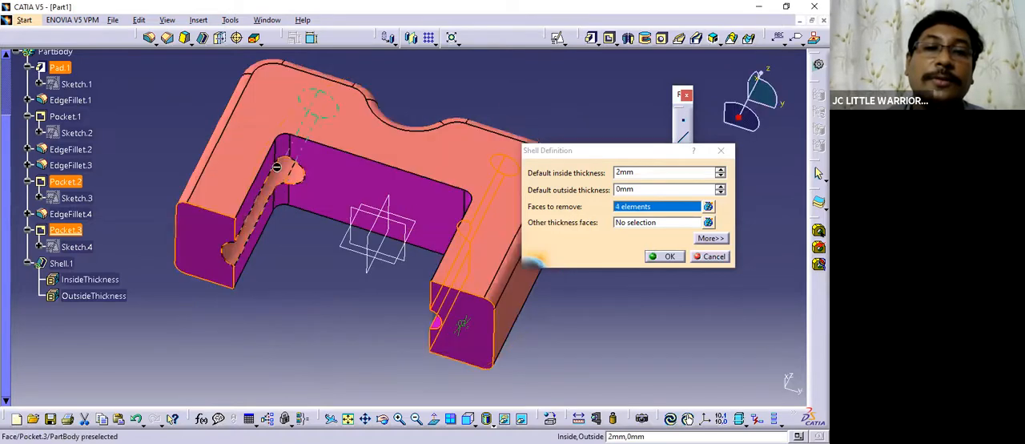
click(703, 256)
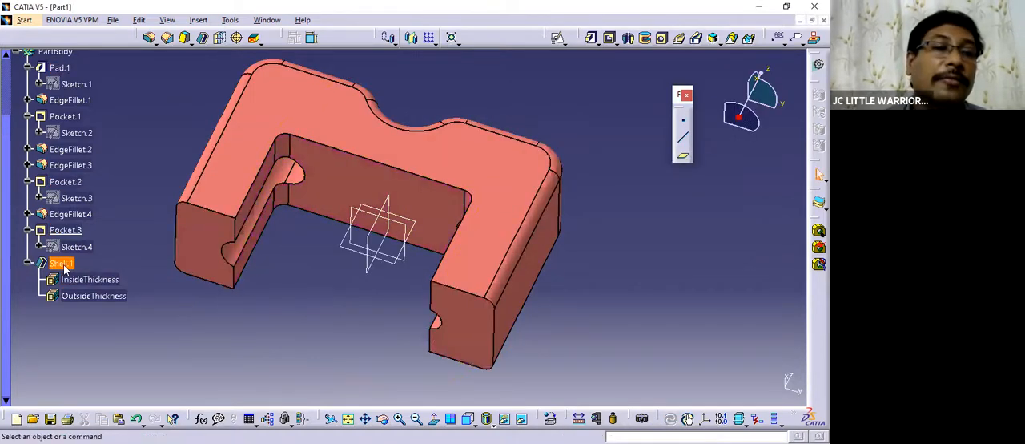
Define Shell.1 as the work object and edit its definition, adding the cylindrical hole walls to the faces to remove.
right_click(63, 263)
middle_drag(350, 278, 74, 269)
double_click(71, 265)
click(452, 253)
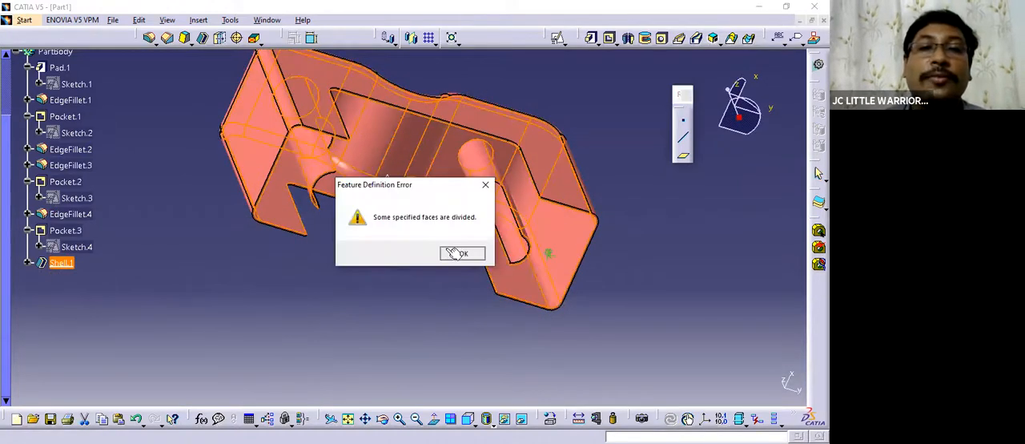
middle_drag(356, 199, 405, 229)
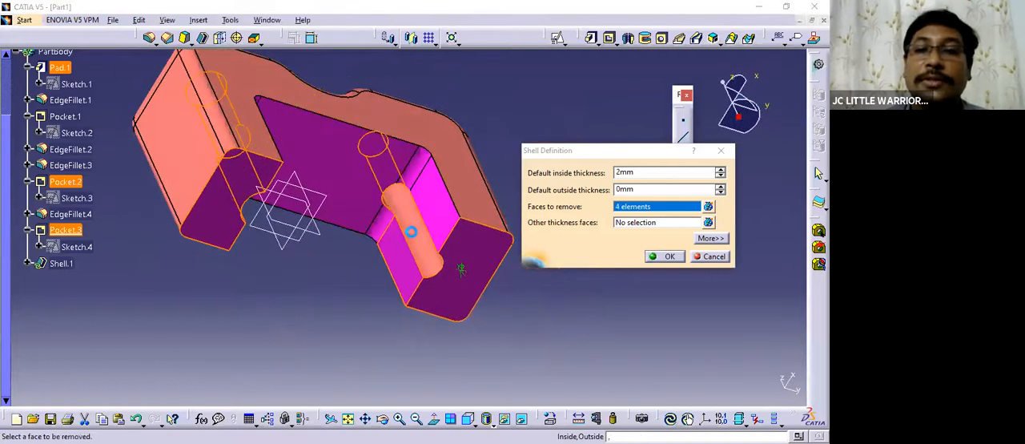
click(410, 231)
middle_drag(560, 189, 377, 346)
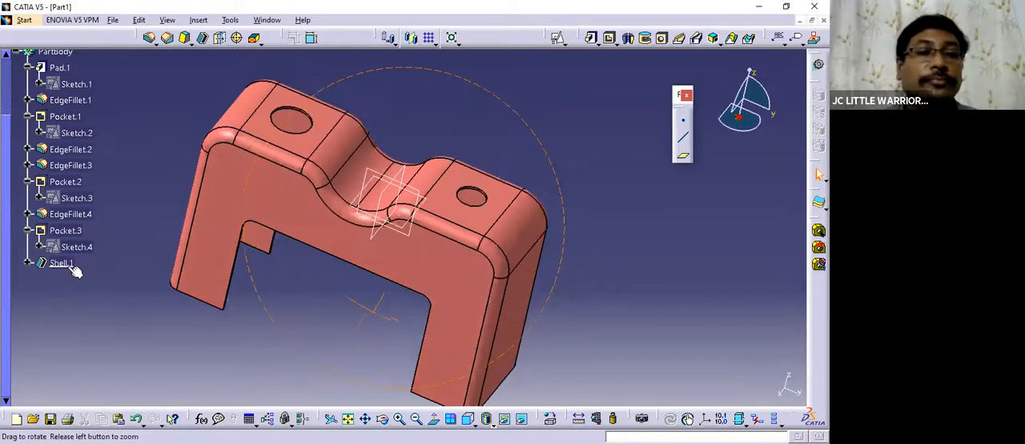
Examine the edited shell around the holes, outer walls and hollow underside, along with the feature order.
click(75, 268)
middle_drag(453, 303, 68, 265)
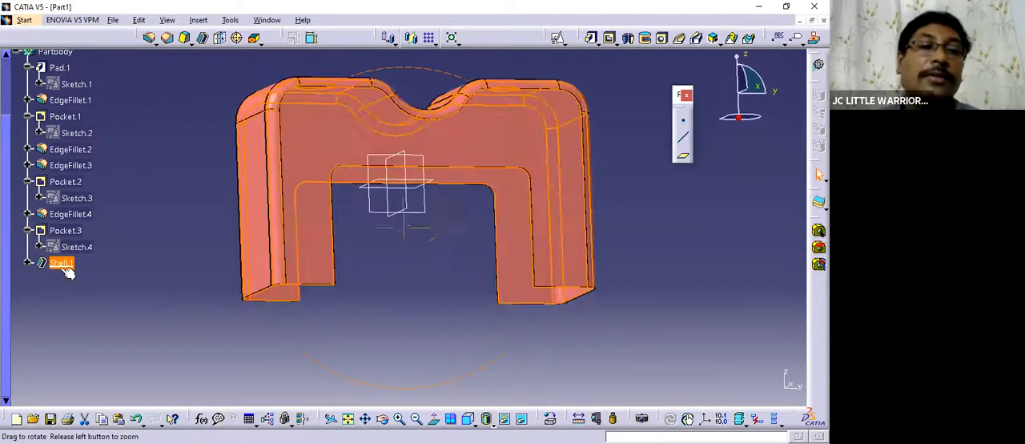
click(382, 252)
middle_drag(392, 256, 426, 293)
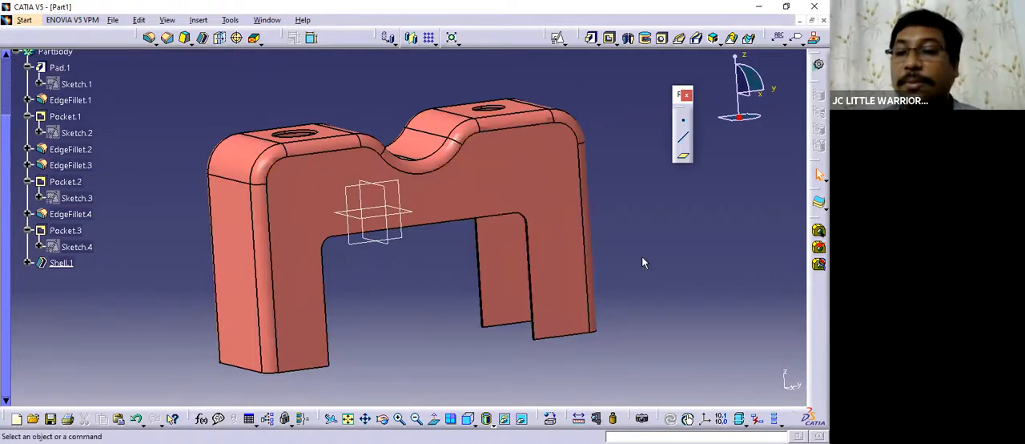
middle_drag(539, 211, 5, 167)
drag(5, 167, 4, 112)
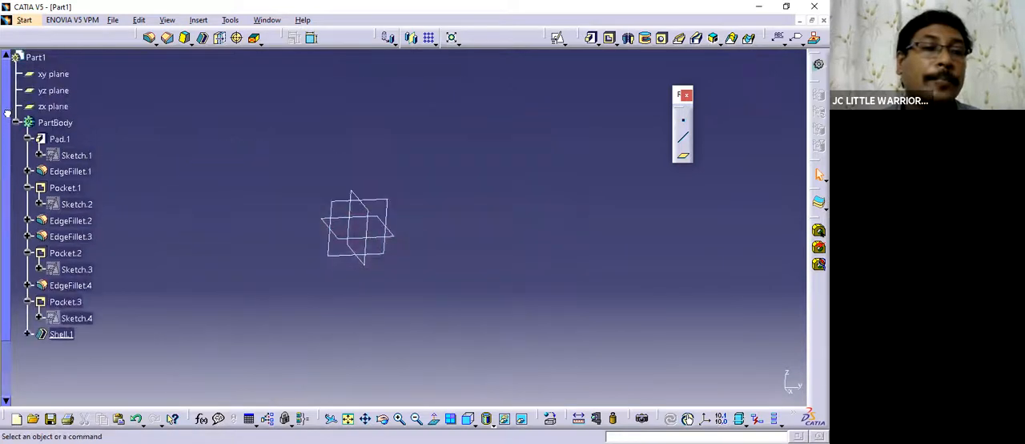
middle_drag(431, 270, 617, 254)
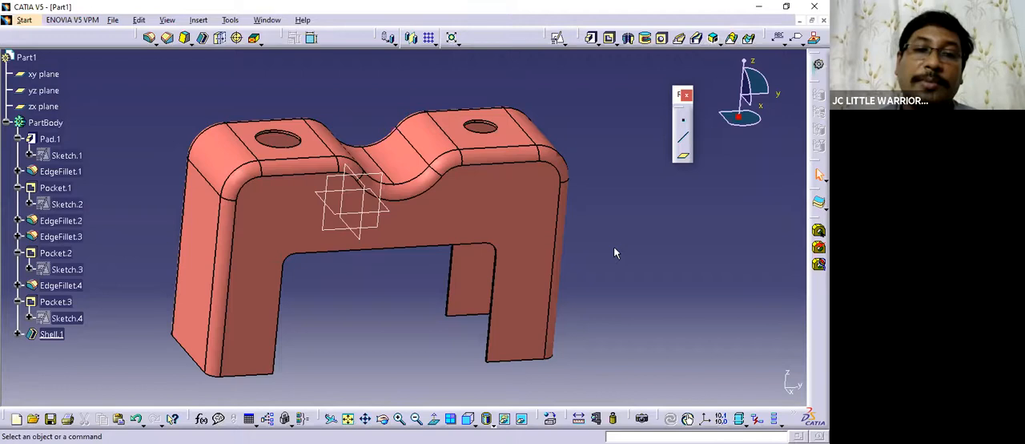
middle_drag(432, 297, 407, 256)
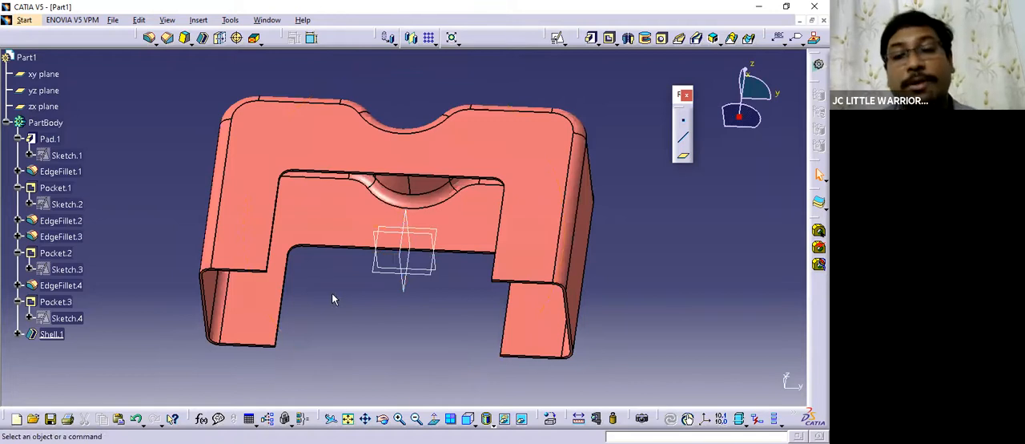
View the Crank Shaft sheet in Practicce Parts.CATDrawing and return to the Part1 model.
click(267, 20)
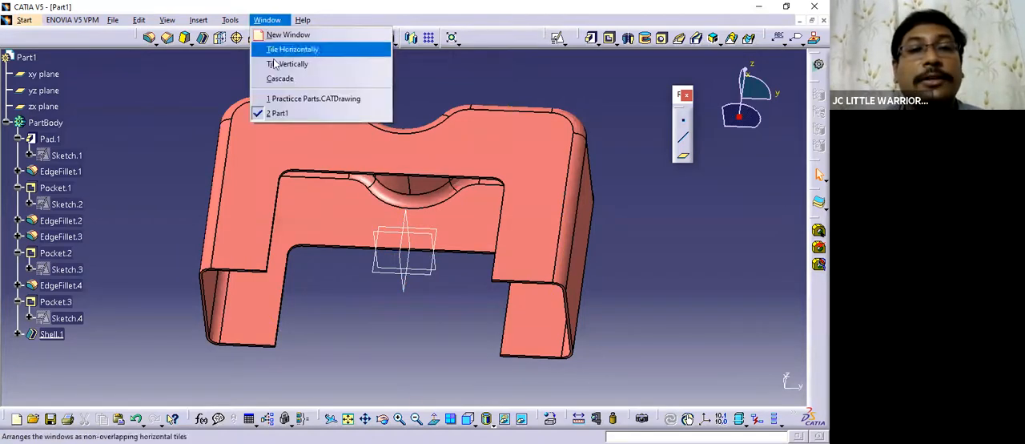
click(301, 100)
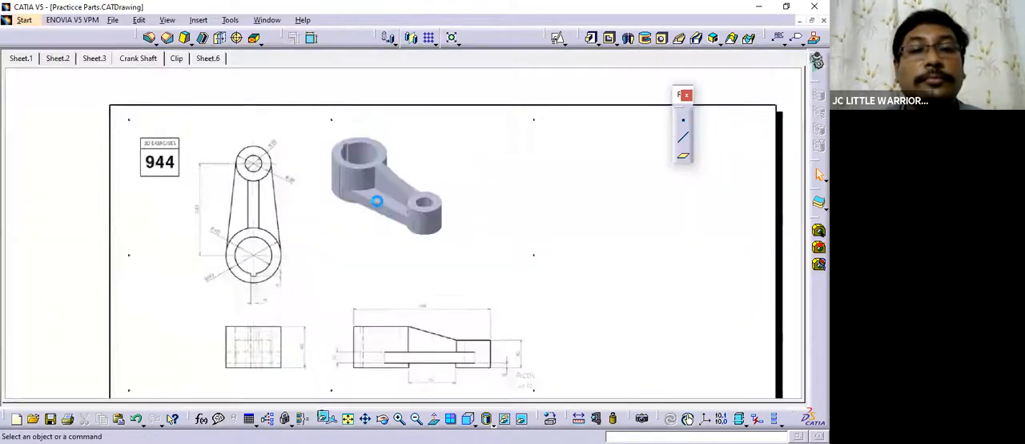
click(268, 20)
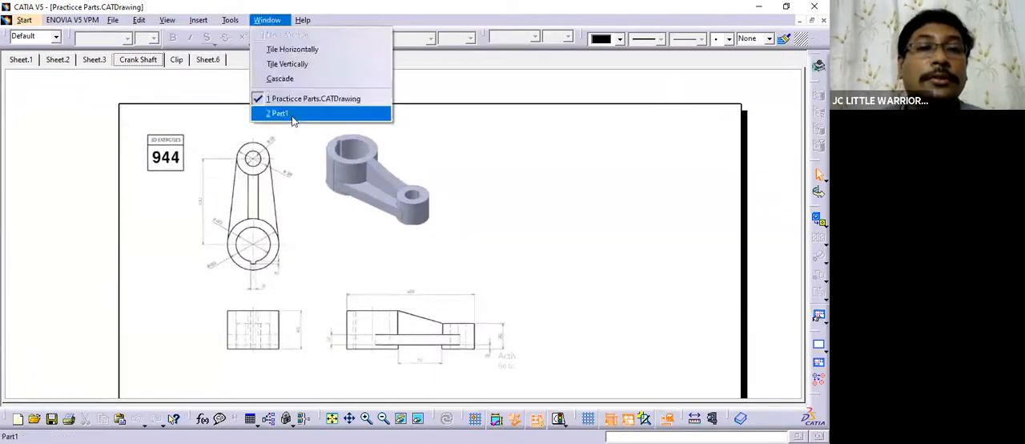
click(288, 116)
middle_drag(655, 220, 439, 296)
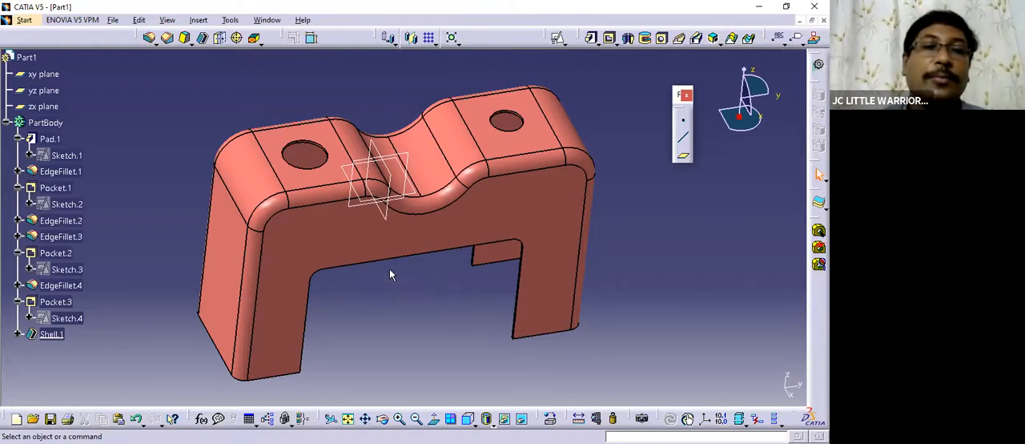
middle_drag(476, 316, 393, 264)
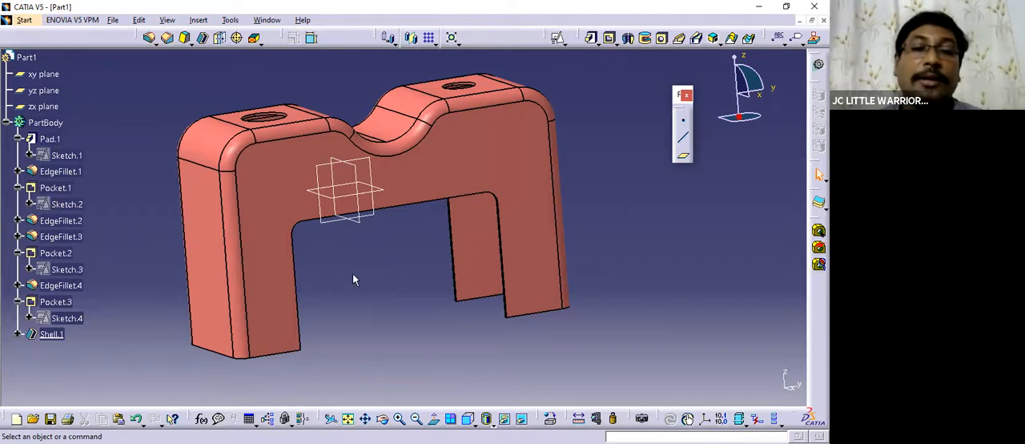
middle_drag(386, 242, 389, 281)
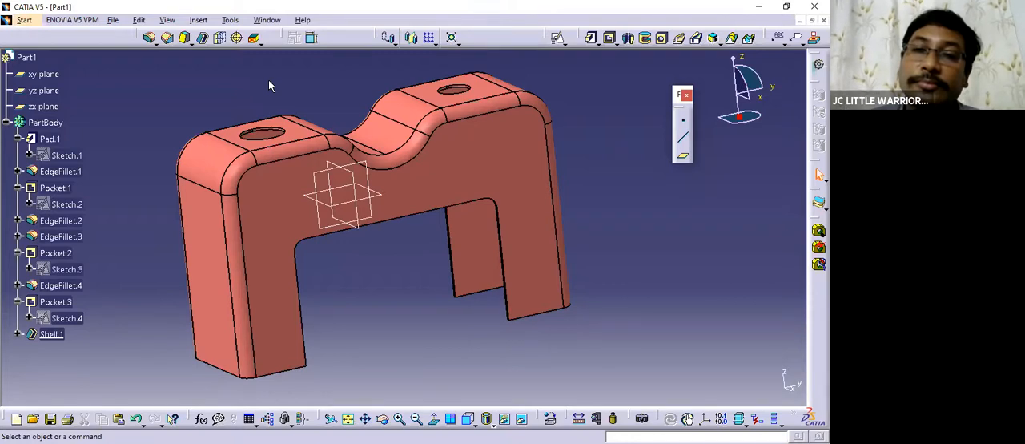
click(268, 21)
click(224, 90)
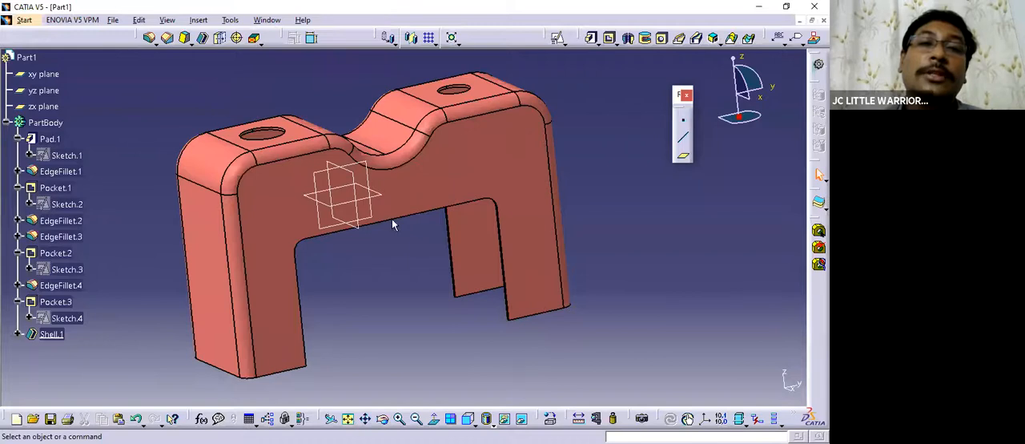
middle_drag(456, 313, 402, 261)
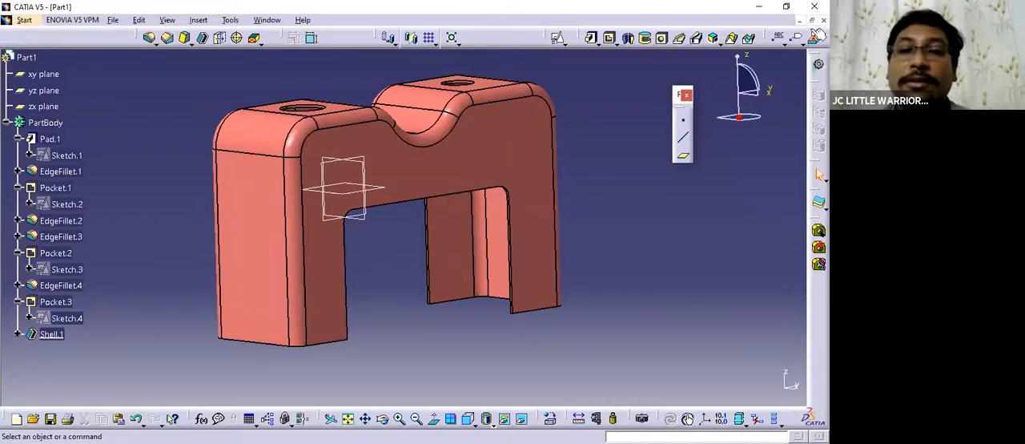
middle_drag(570, 205, 548, 237)
middle_drag(402, 249, 394, 289)
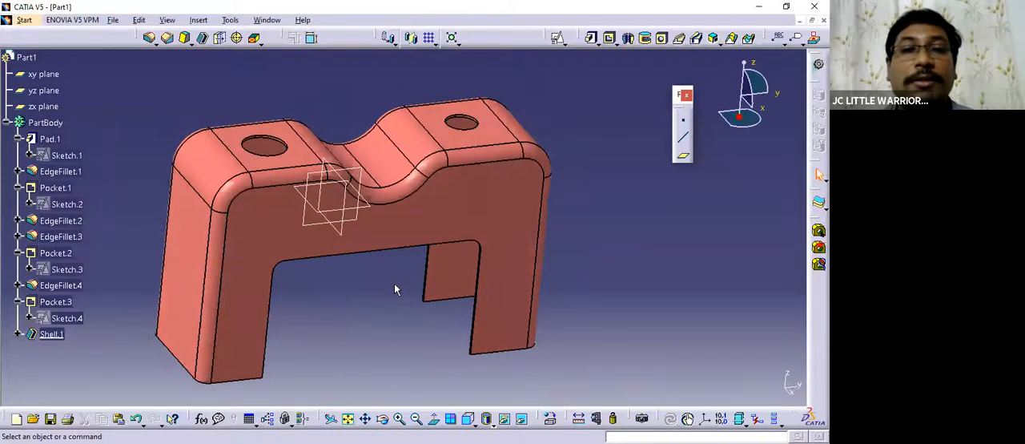